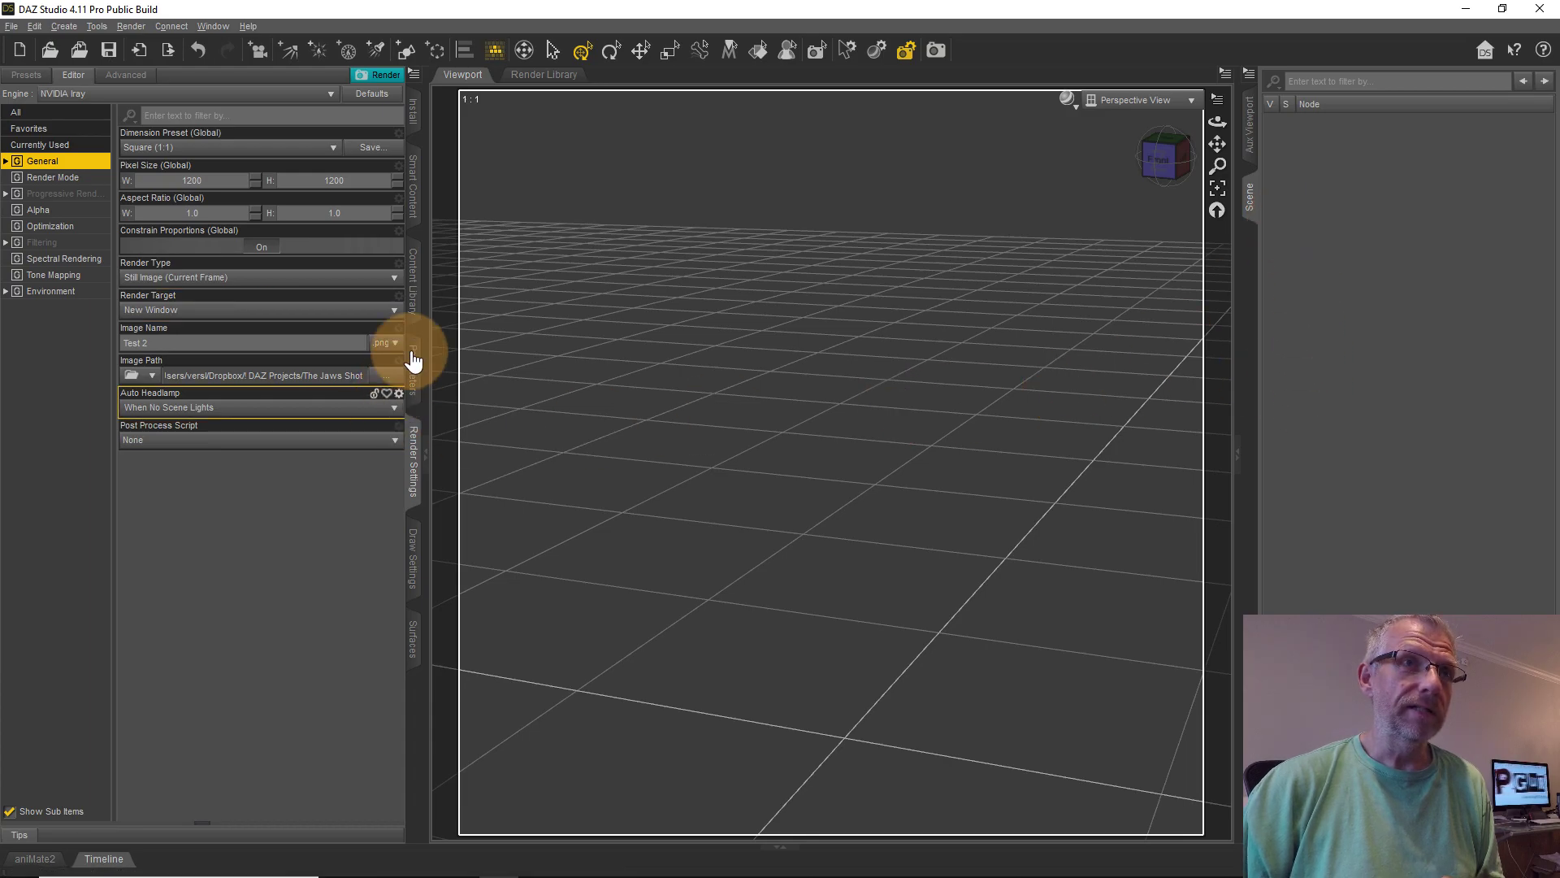
Load the City Loft Living Iray set from the Downtown Loft: Living Area environment product into the empty scene.
click(415, 205)
click(67, 258)
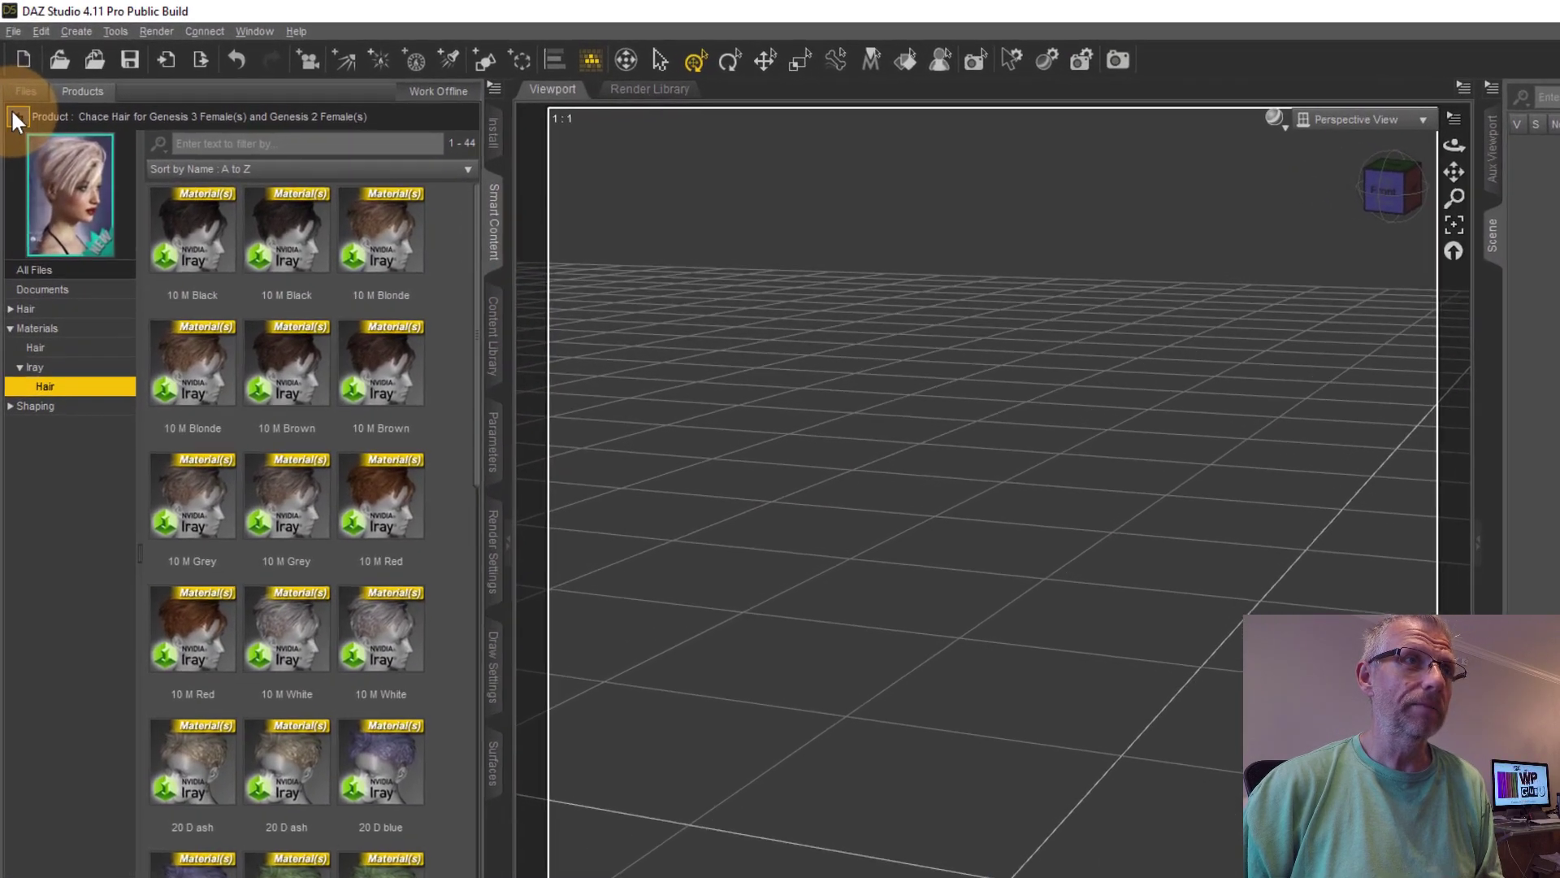
click(14, 98)
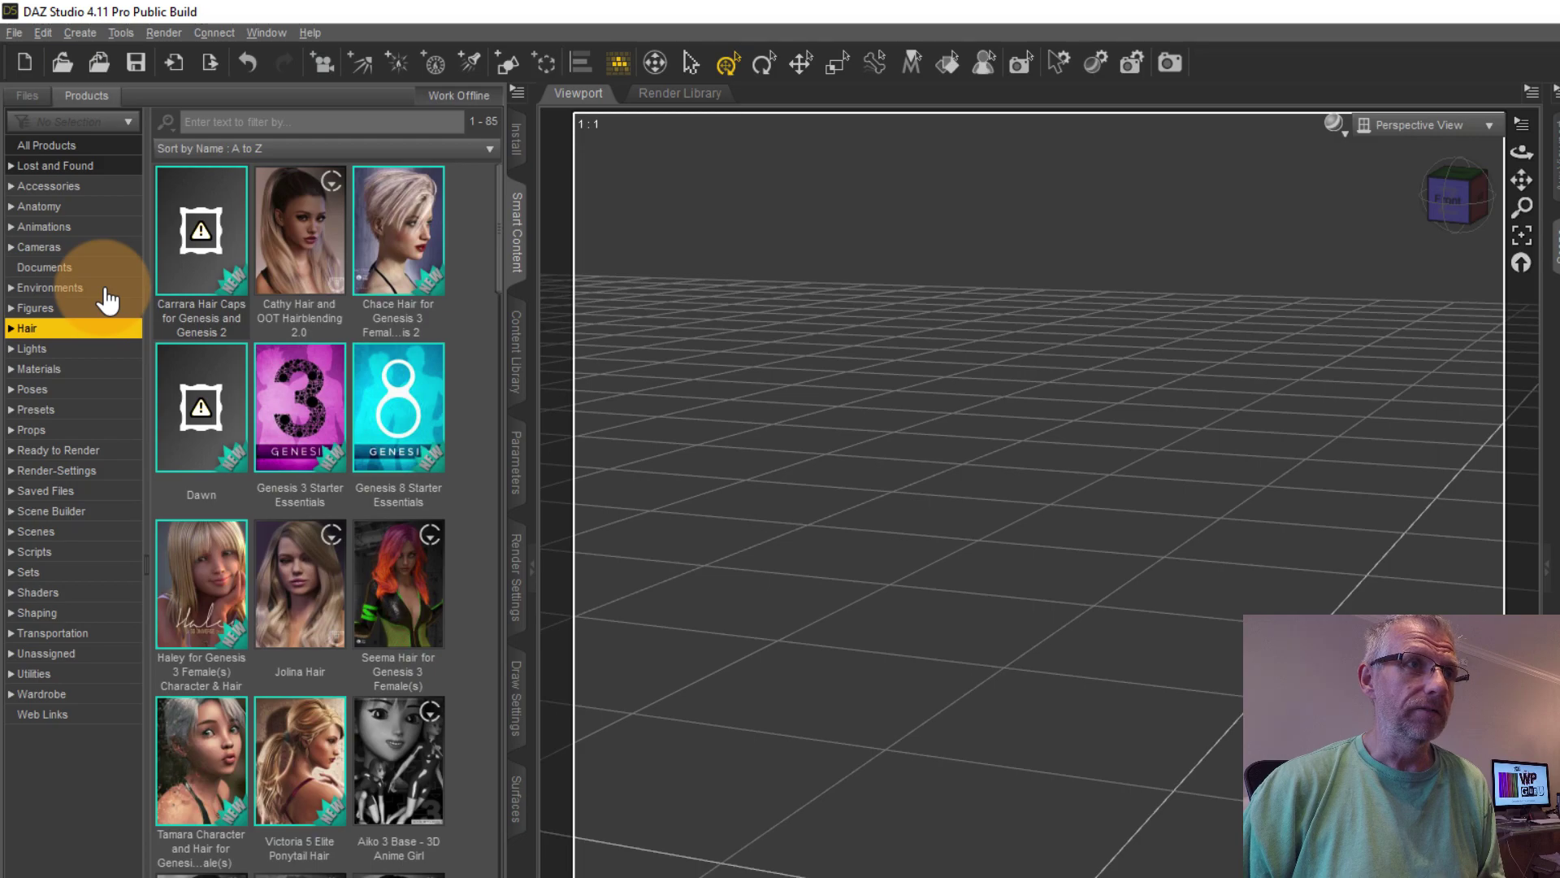
click(37, 287)
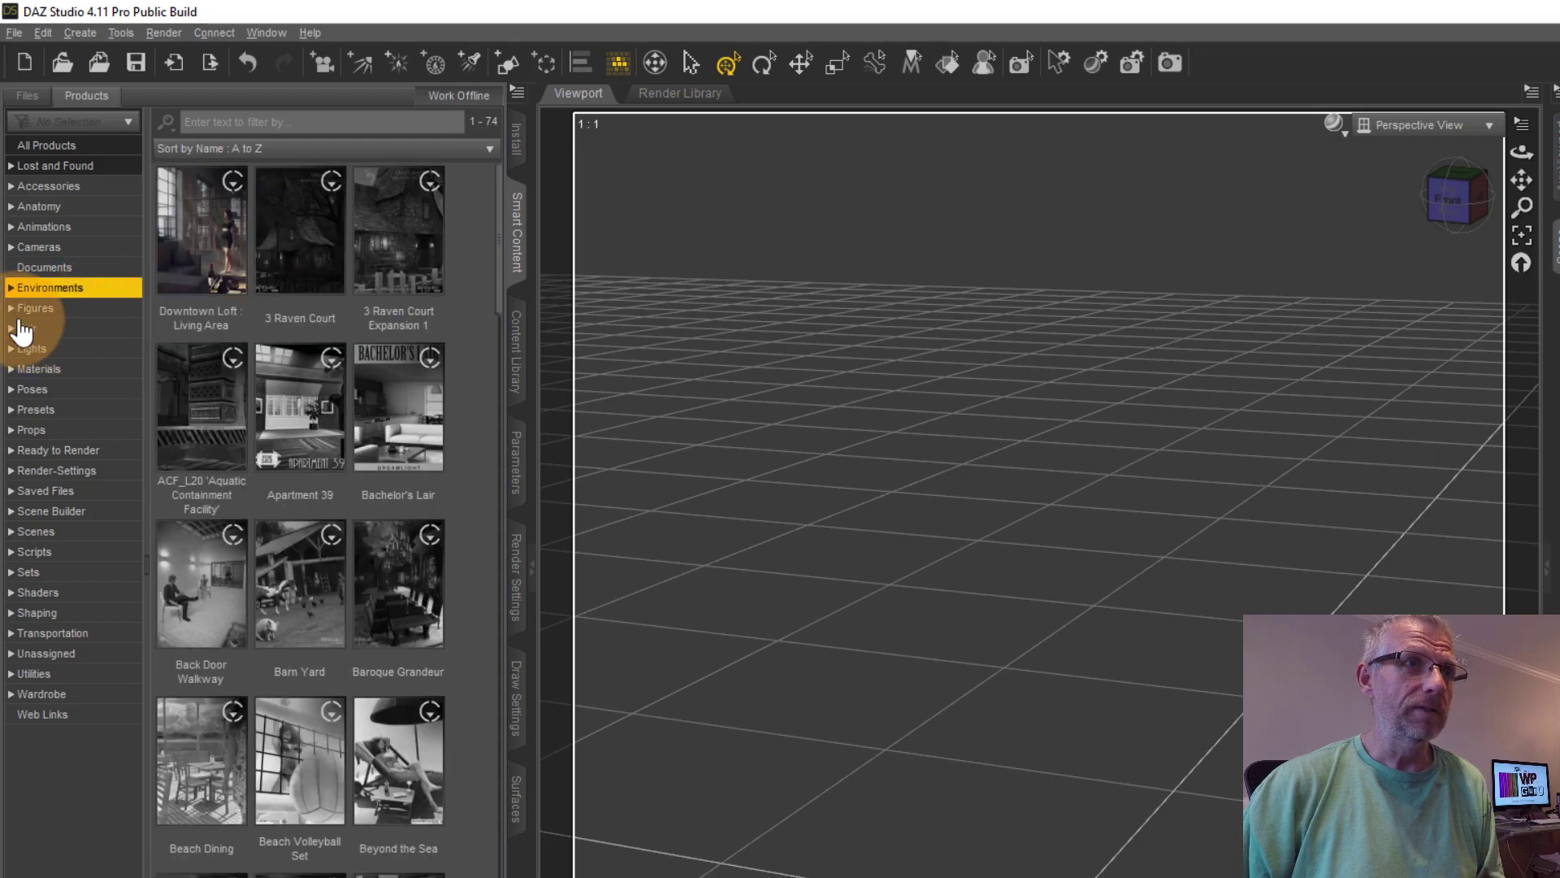
click(206, 241)
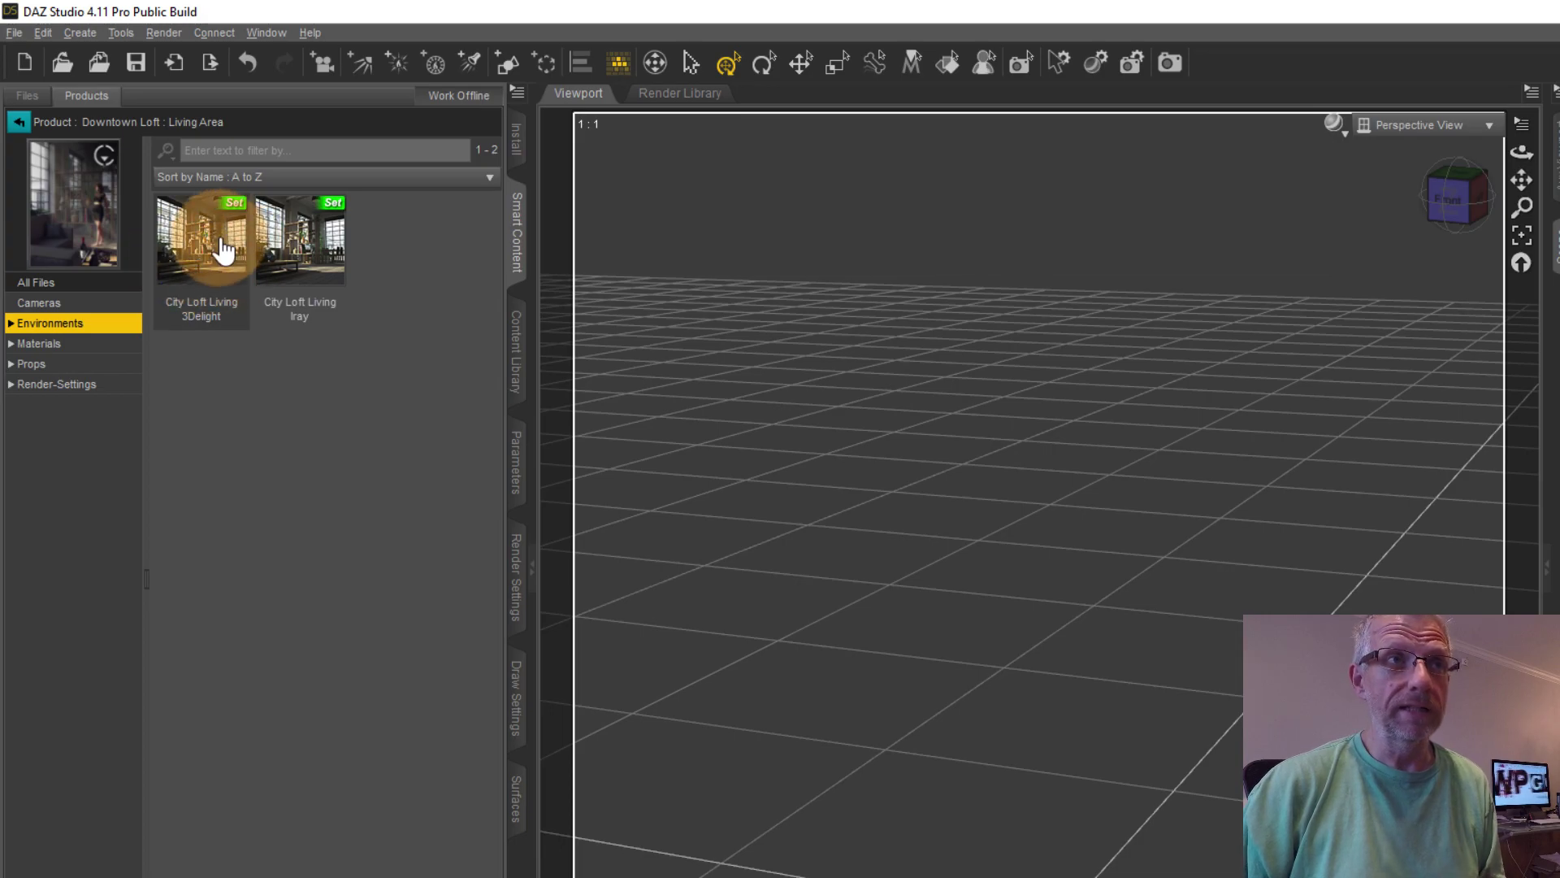
double_click(312, 262)
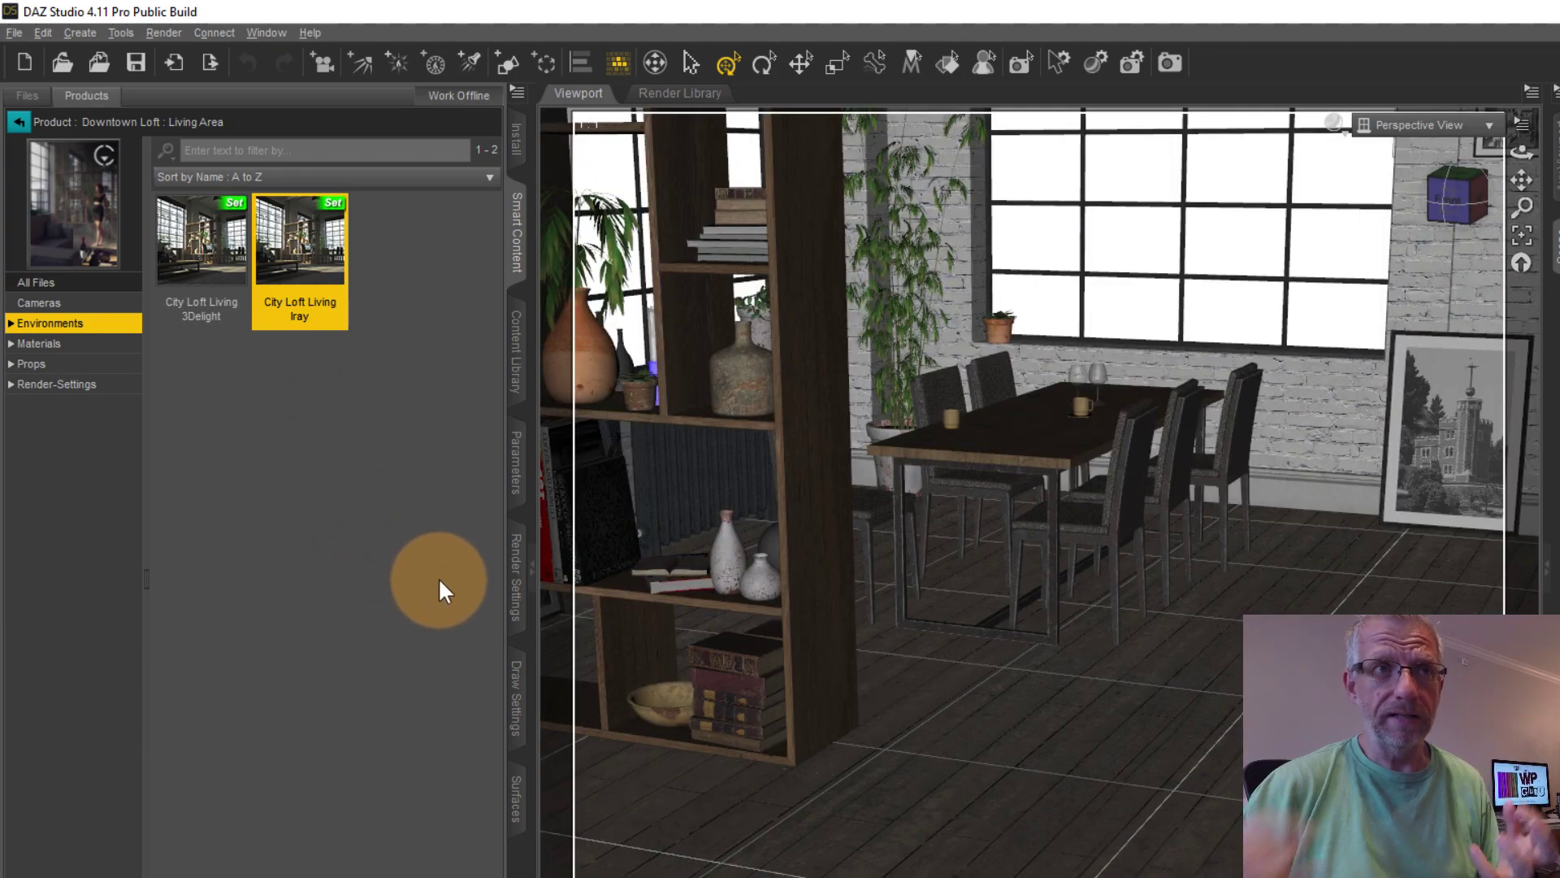
Set the render dimension preset to Full HD [FHD] / 1080p (16:9, 1920 x 1080).
click(514, 580)
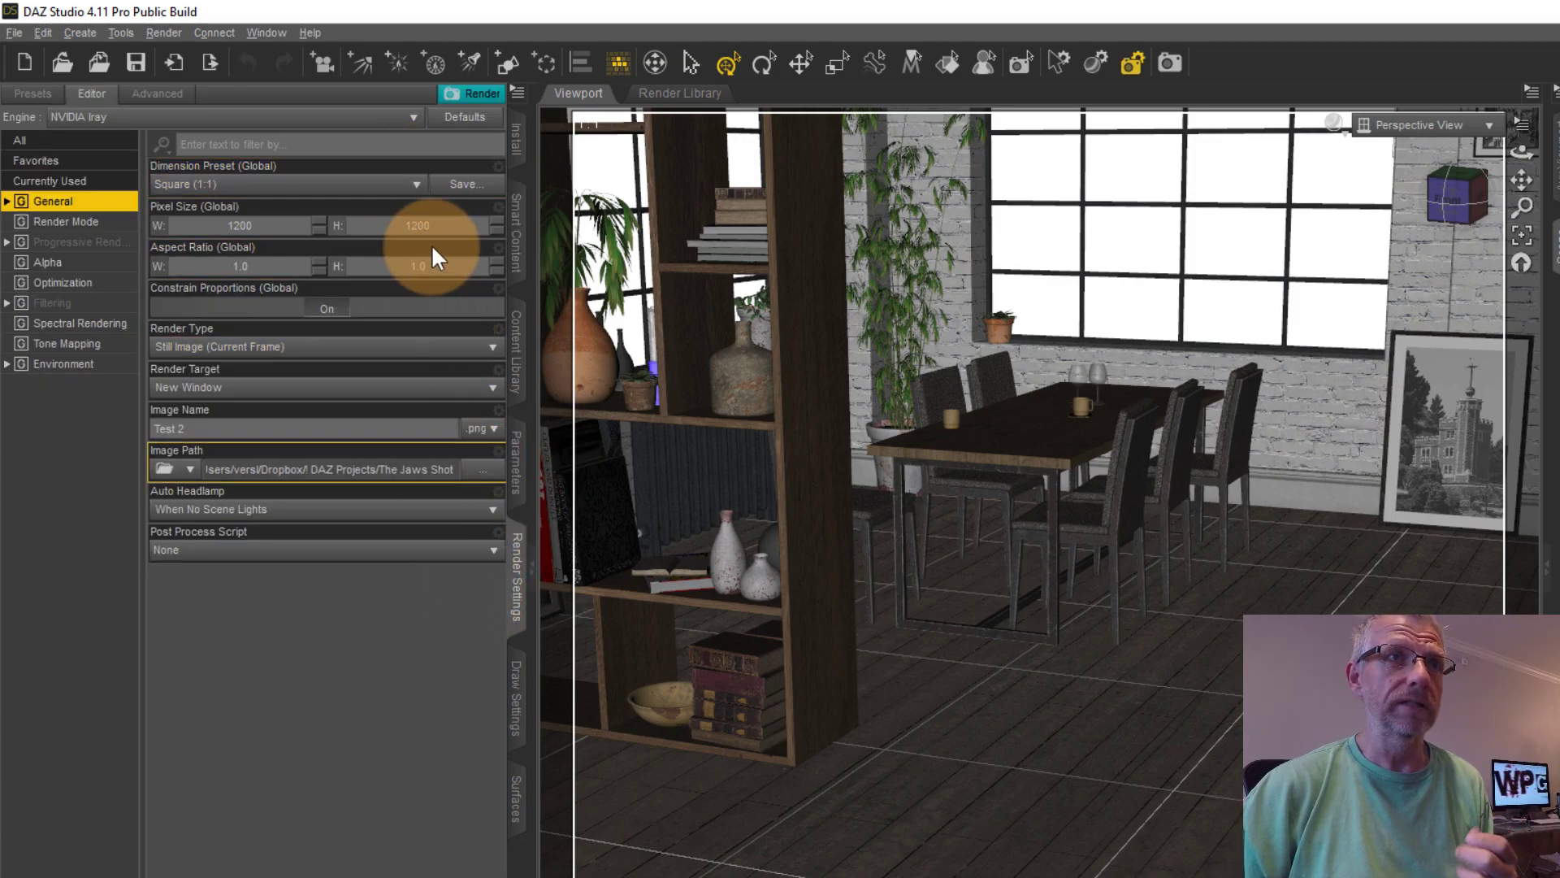
click(419, 184)
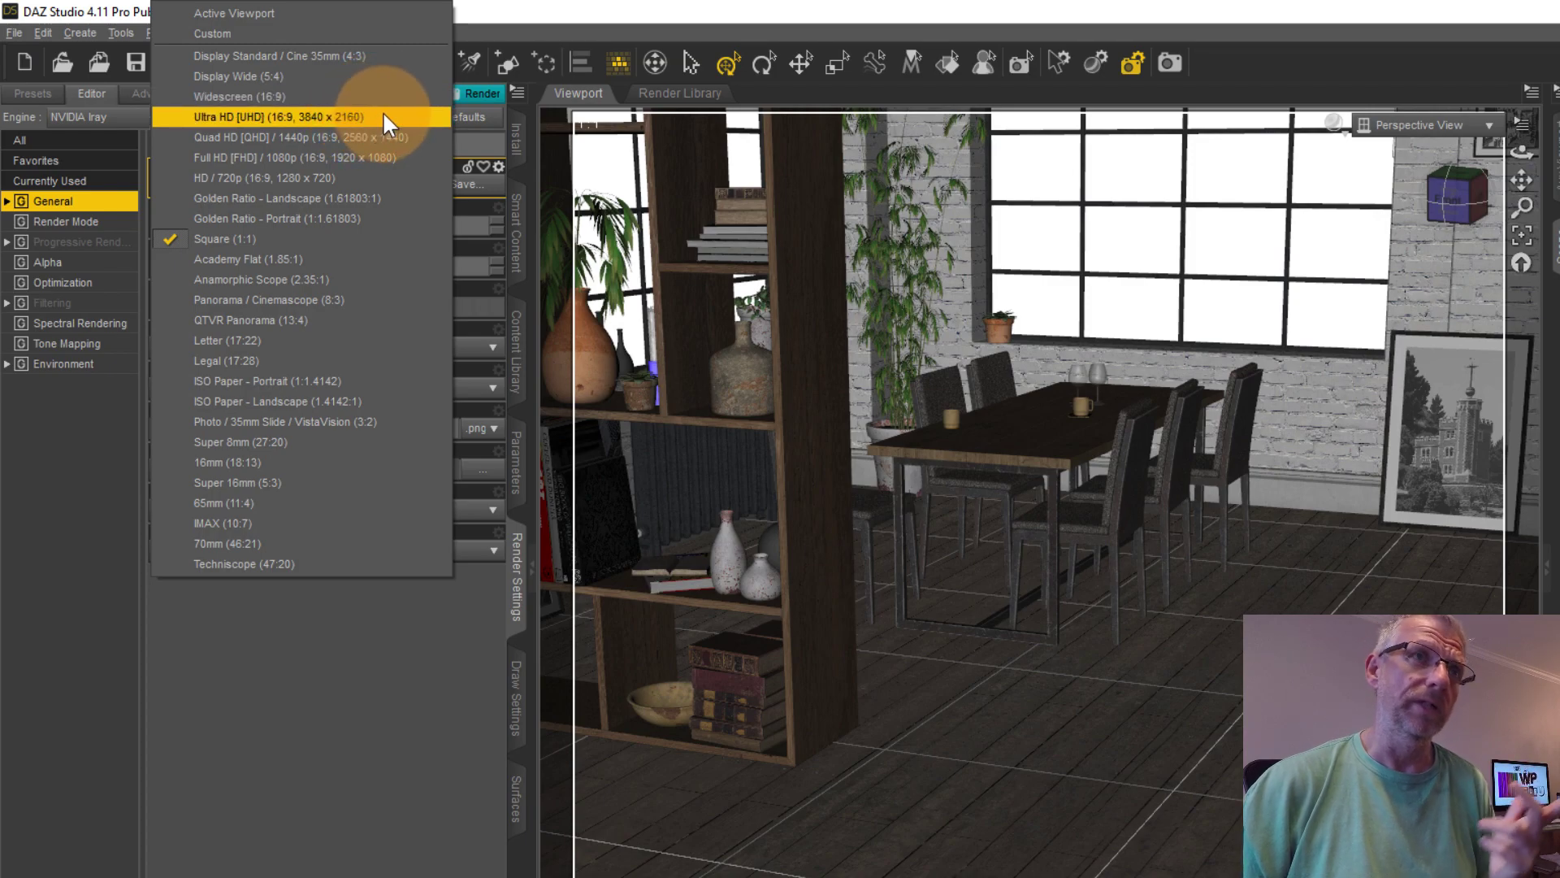
click(394, 155)
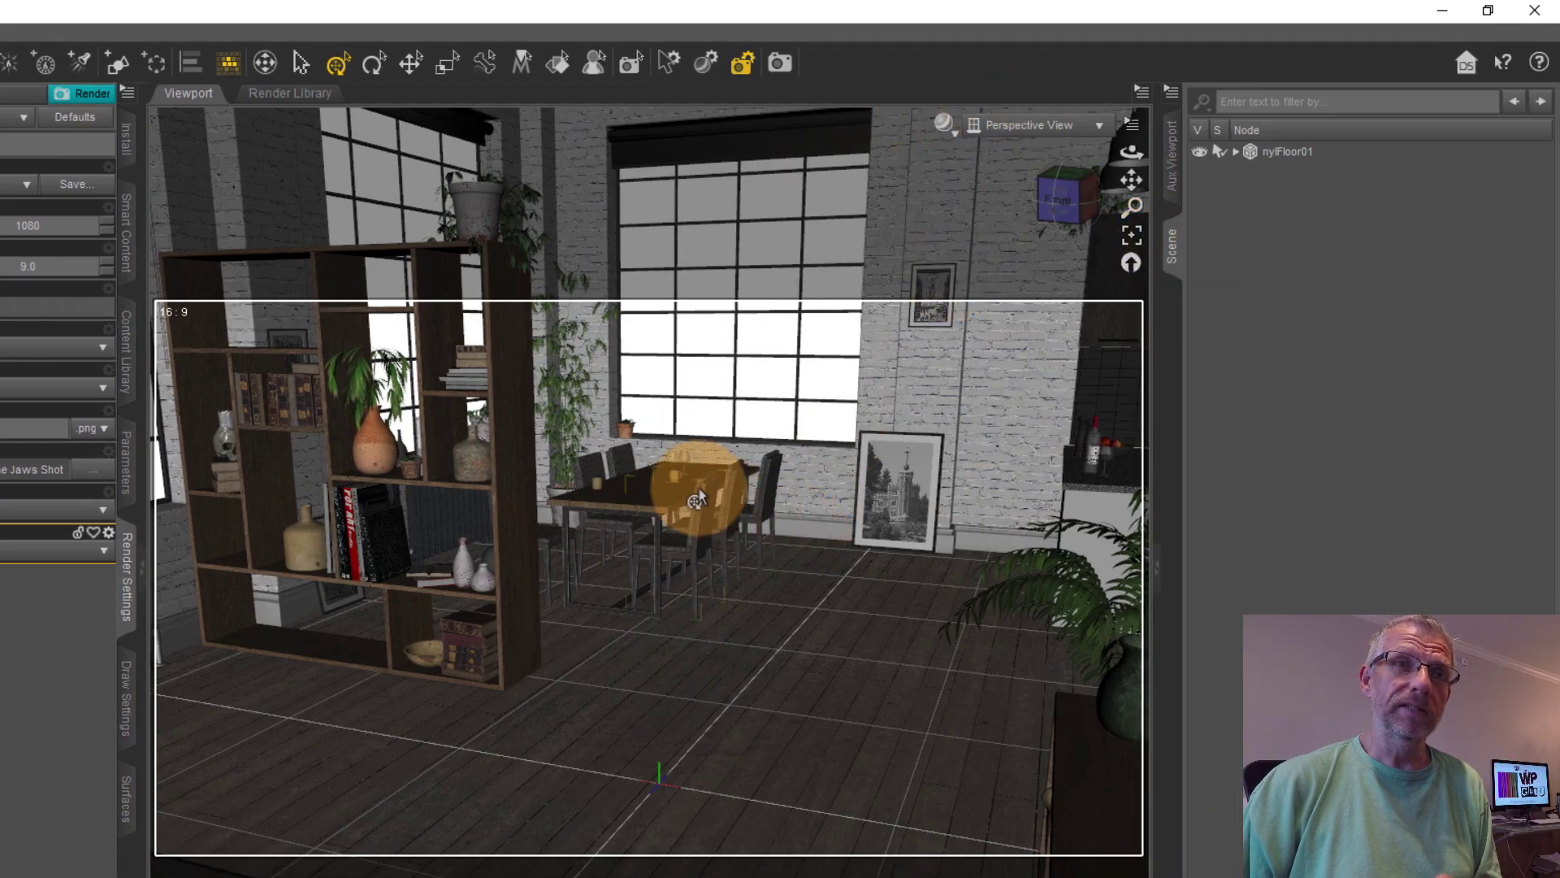
Turn off the aspect frame overlay in the perspective view of the loft.
scroll(697, 497, down, 10)
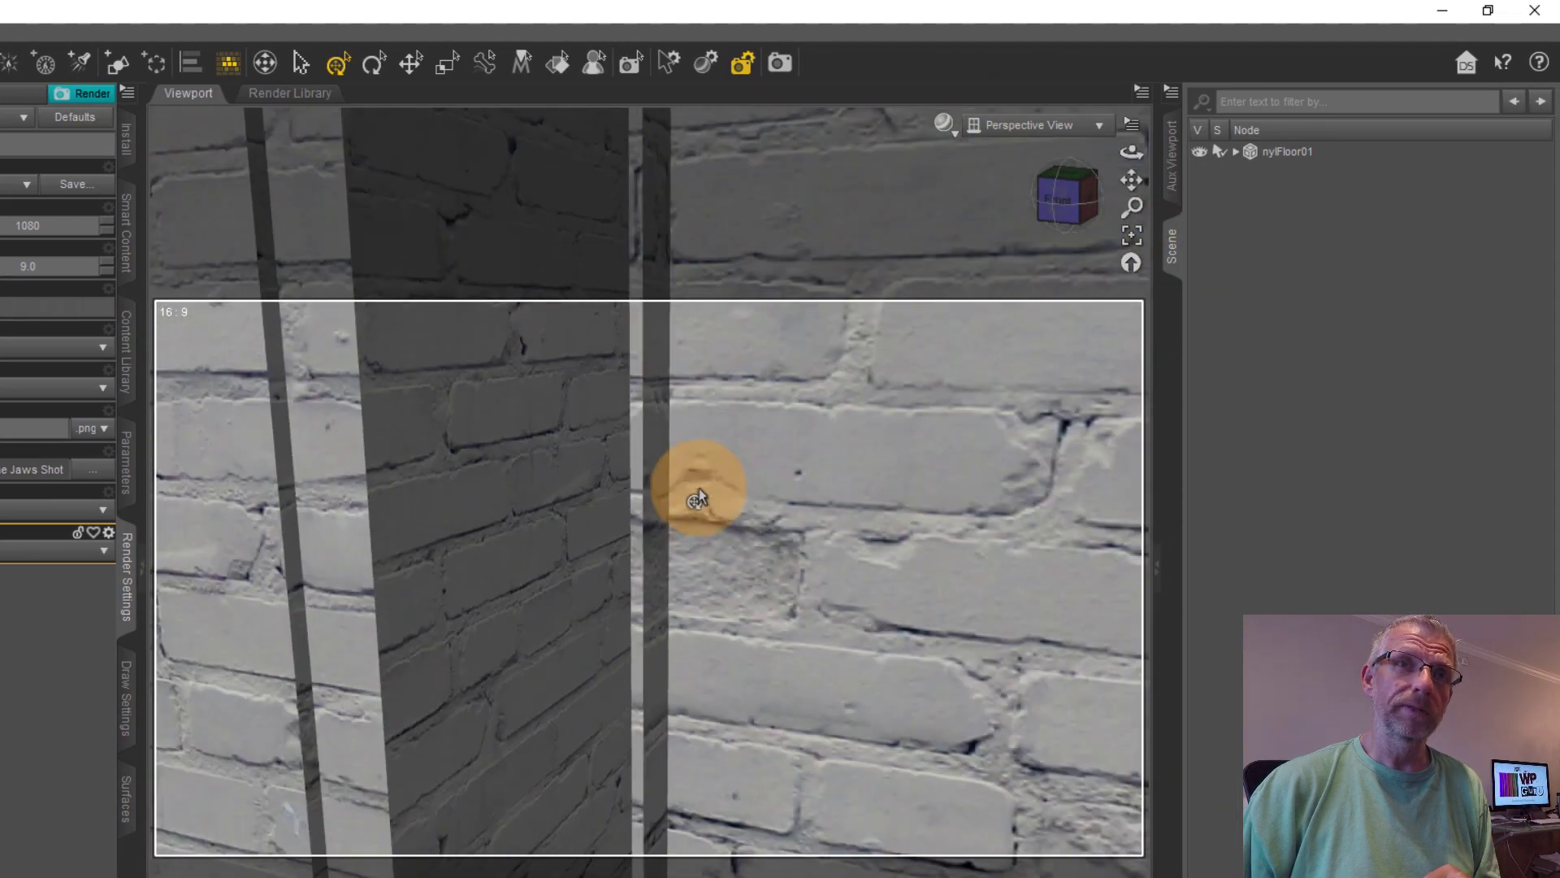
scroll(697, 497, down, 8)
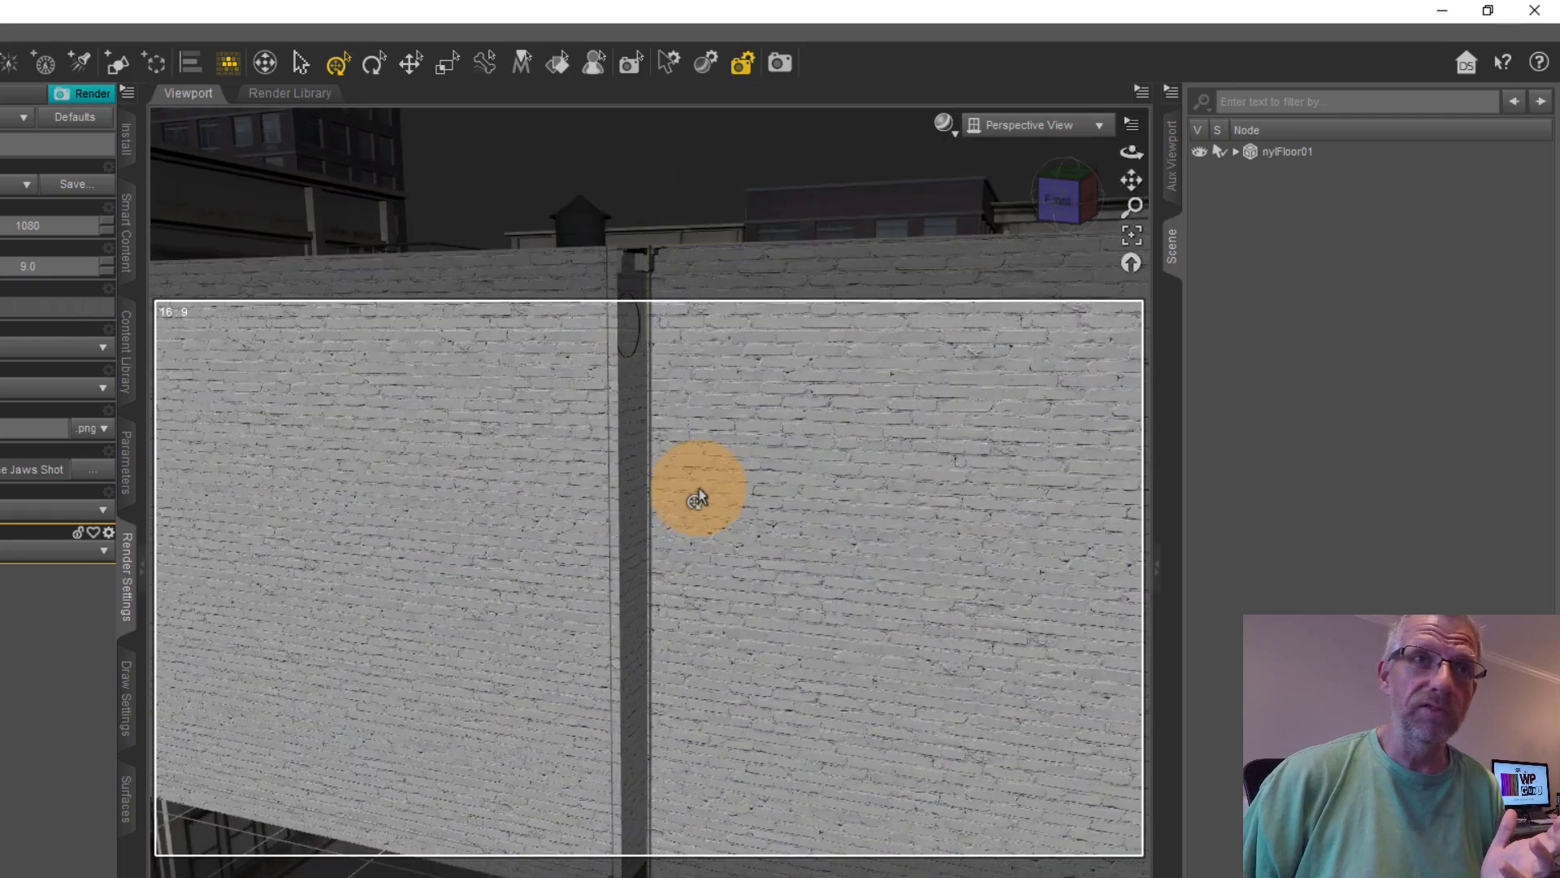
scroll(697, 497, down, 8)
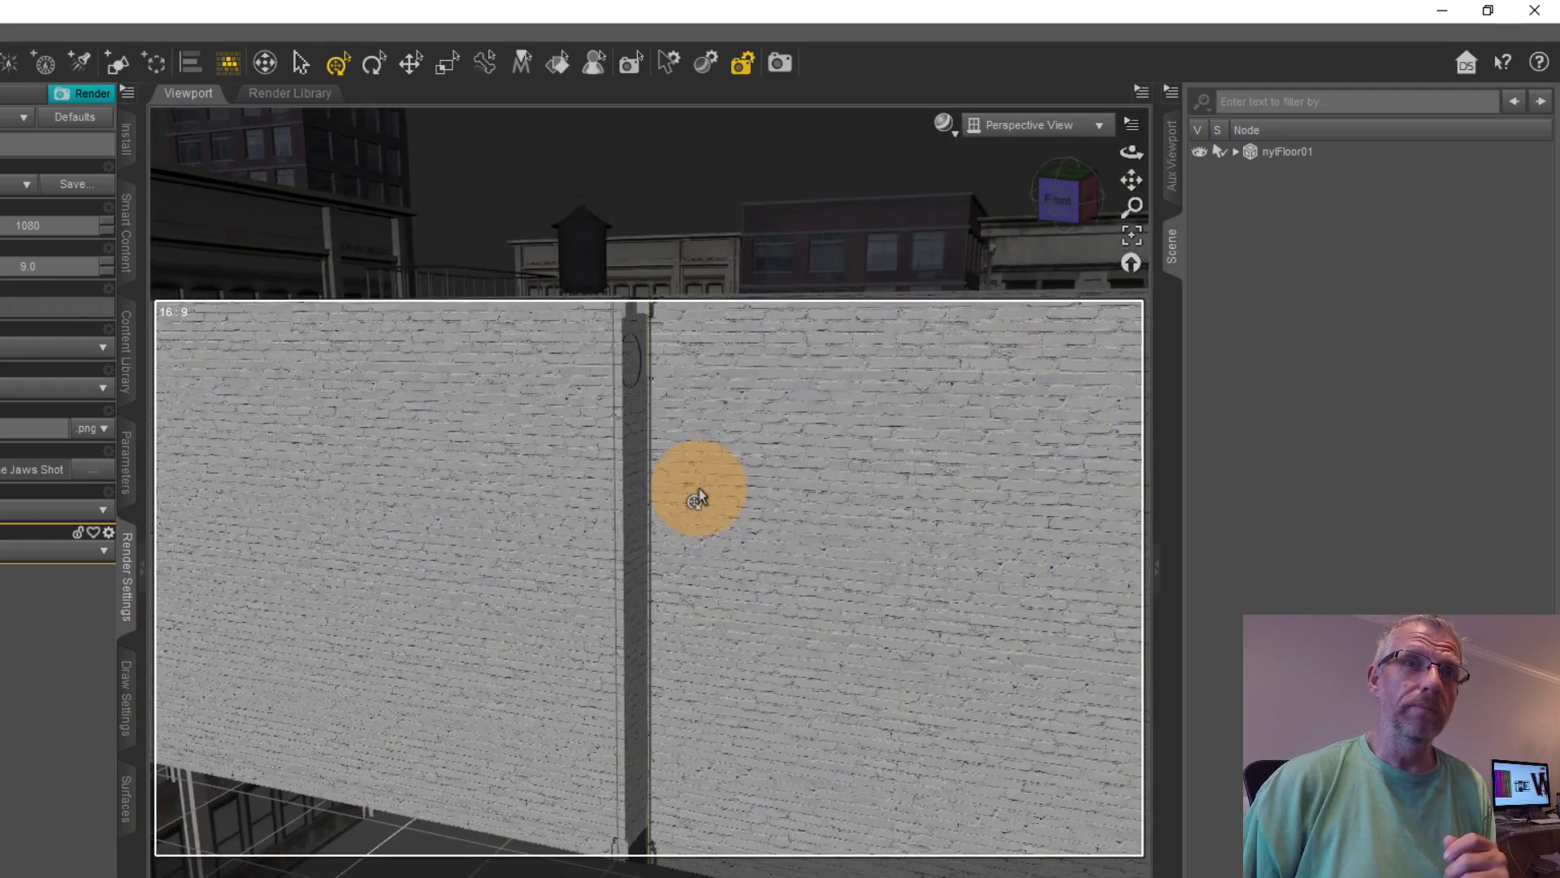
click(1131, 123)
click(1115, 217)
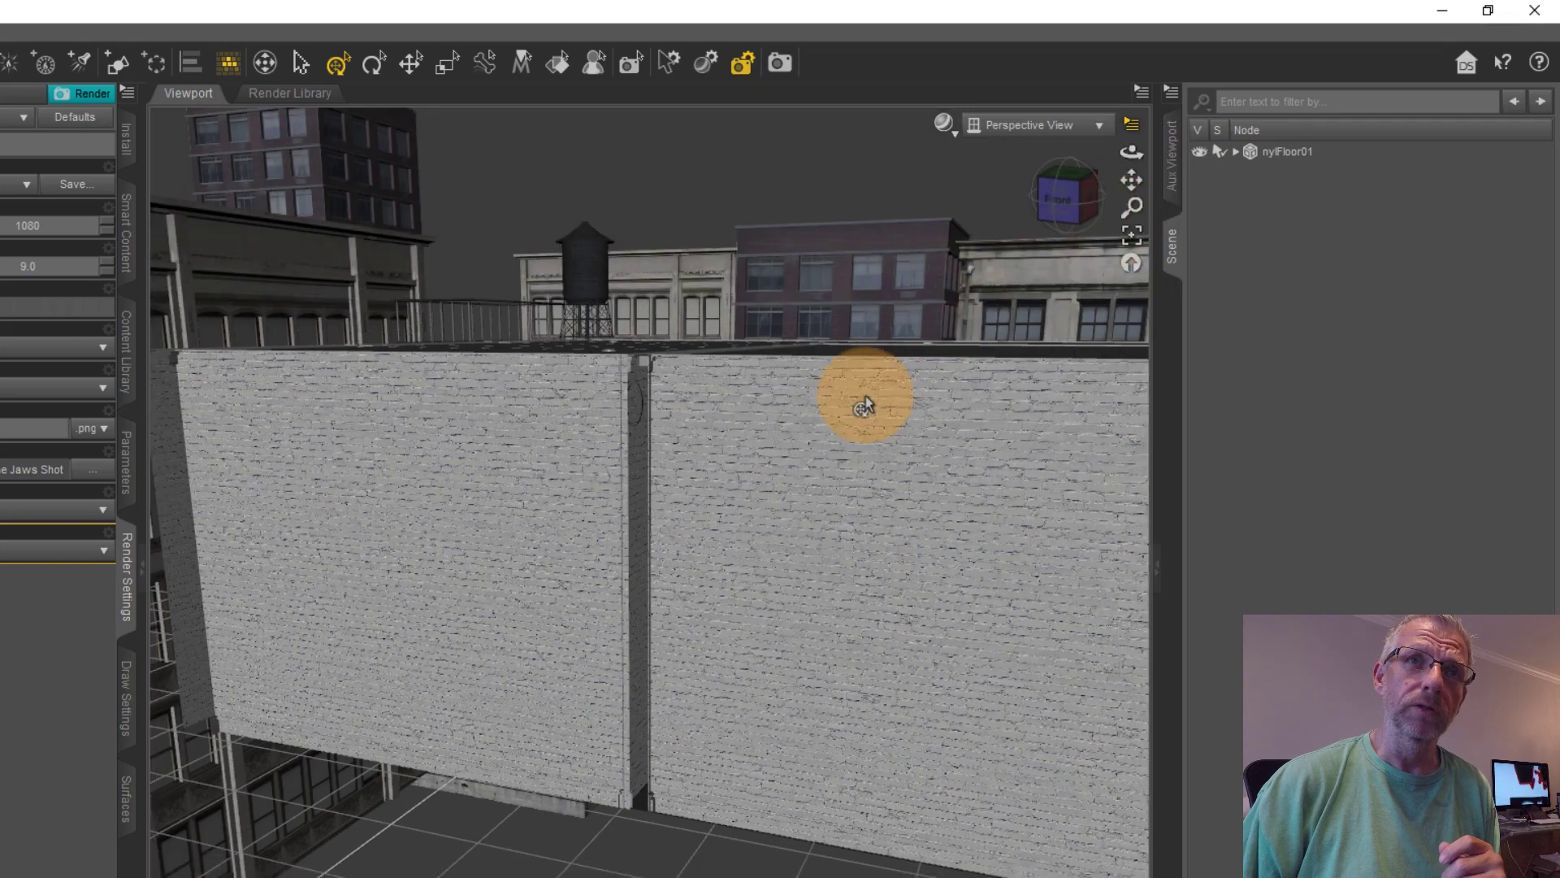
click(1133, 126)
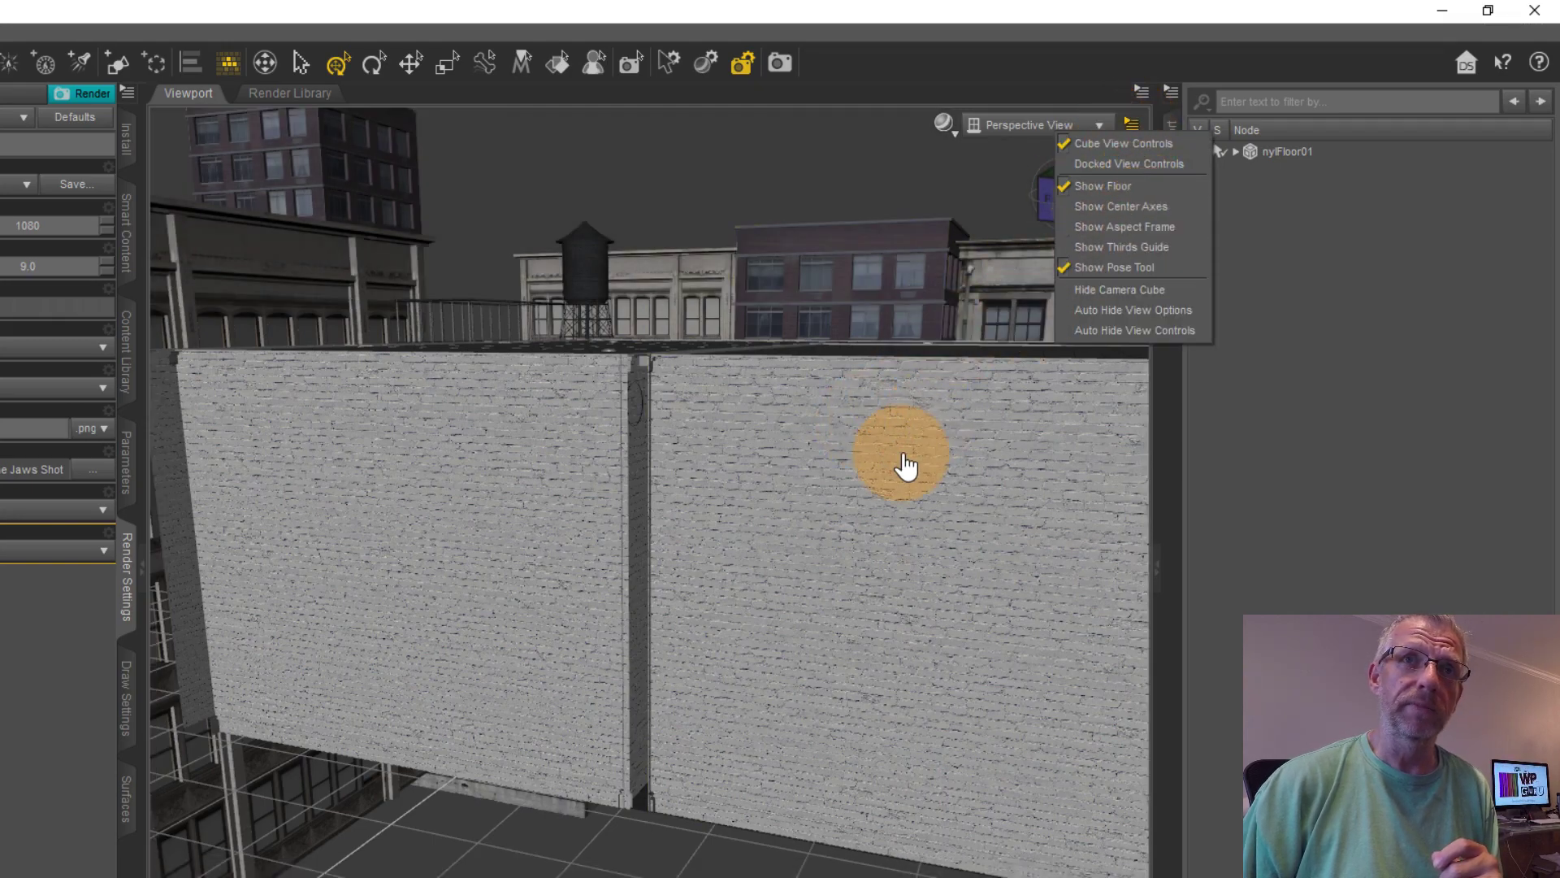
click(723, 601)
Hide the outer loft walls nylWall05 and nylWall04 to open up the interior.
alt+drag(631, 610, 890, 512)
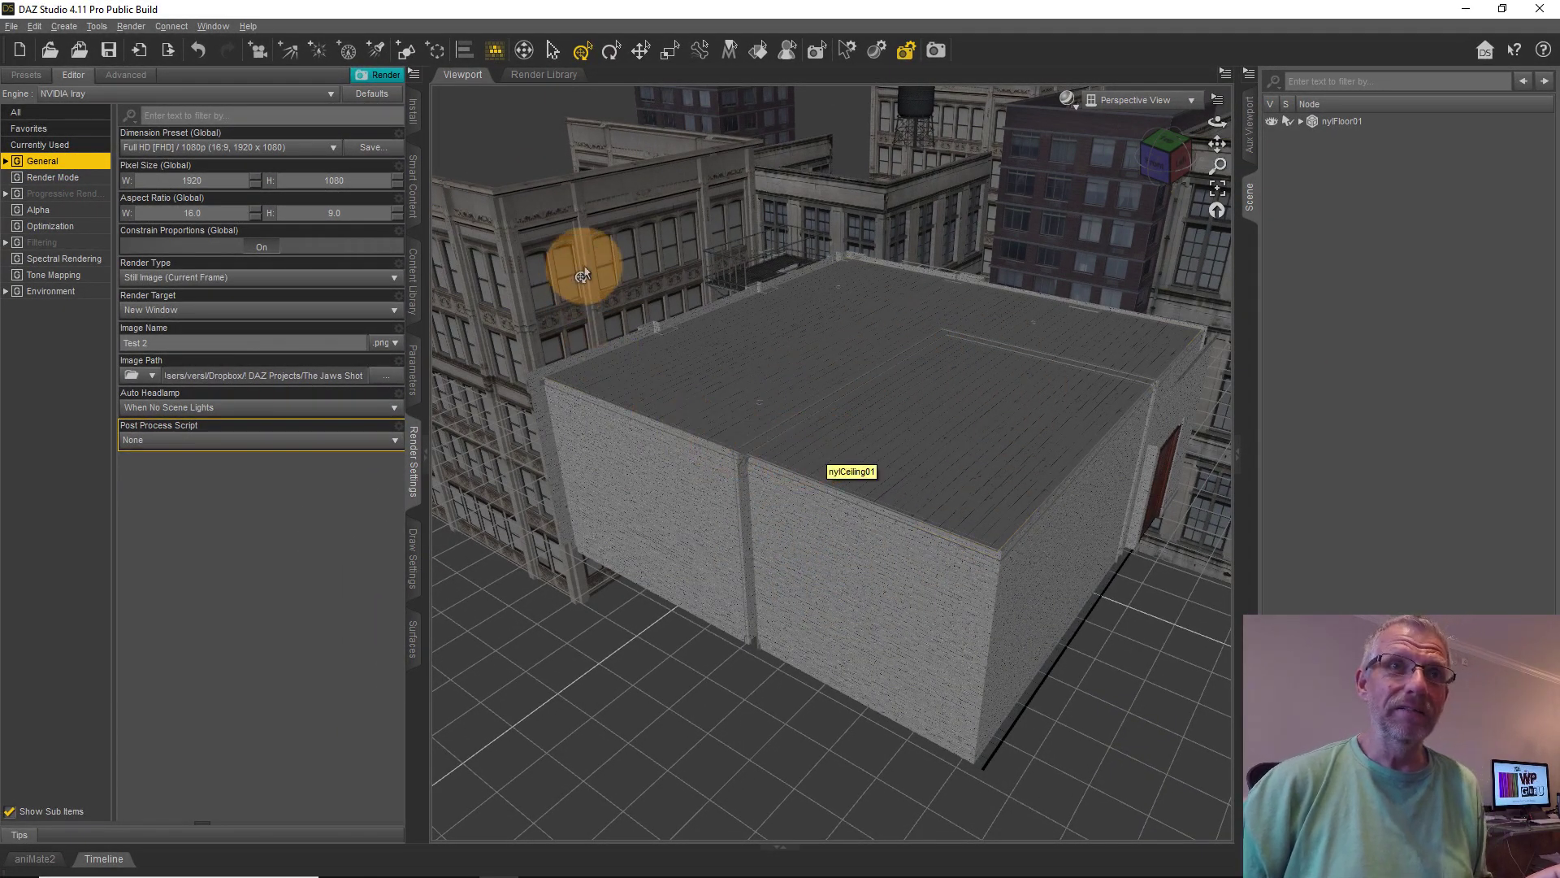
alt+drag(687, 444, 818, 495)
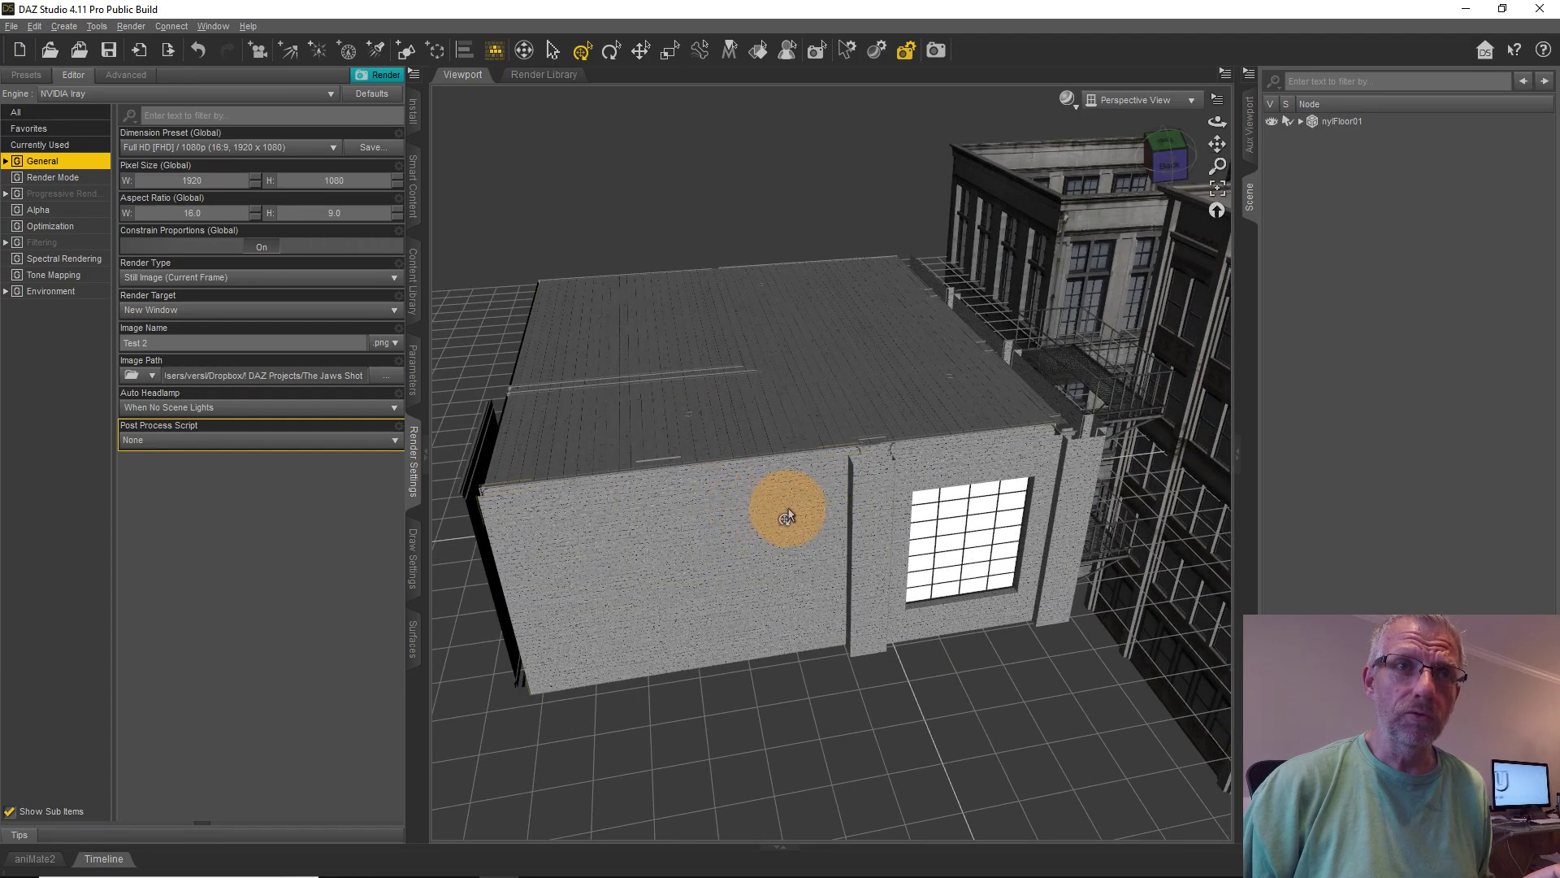
click(779, 541)
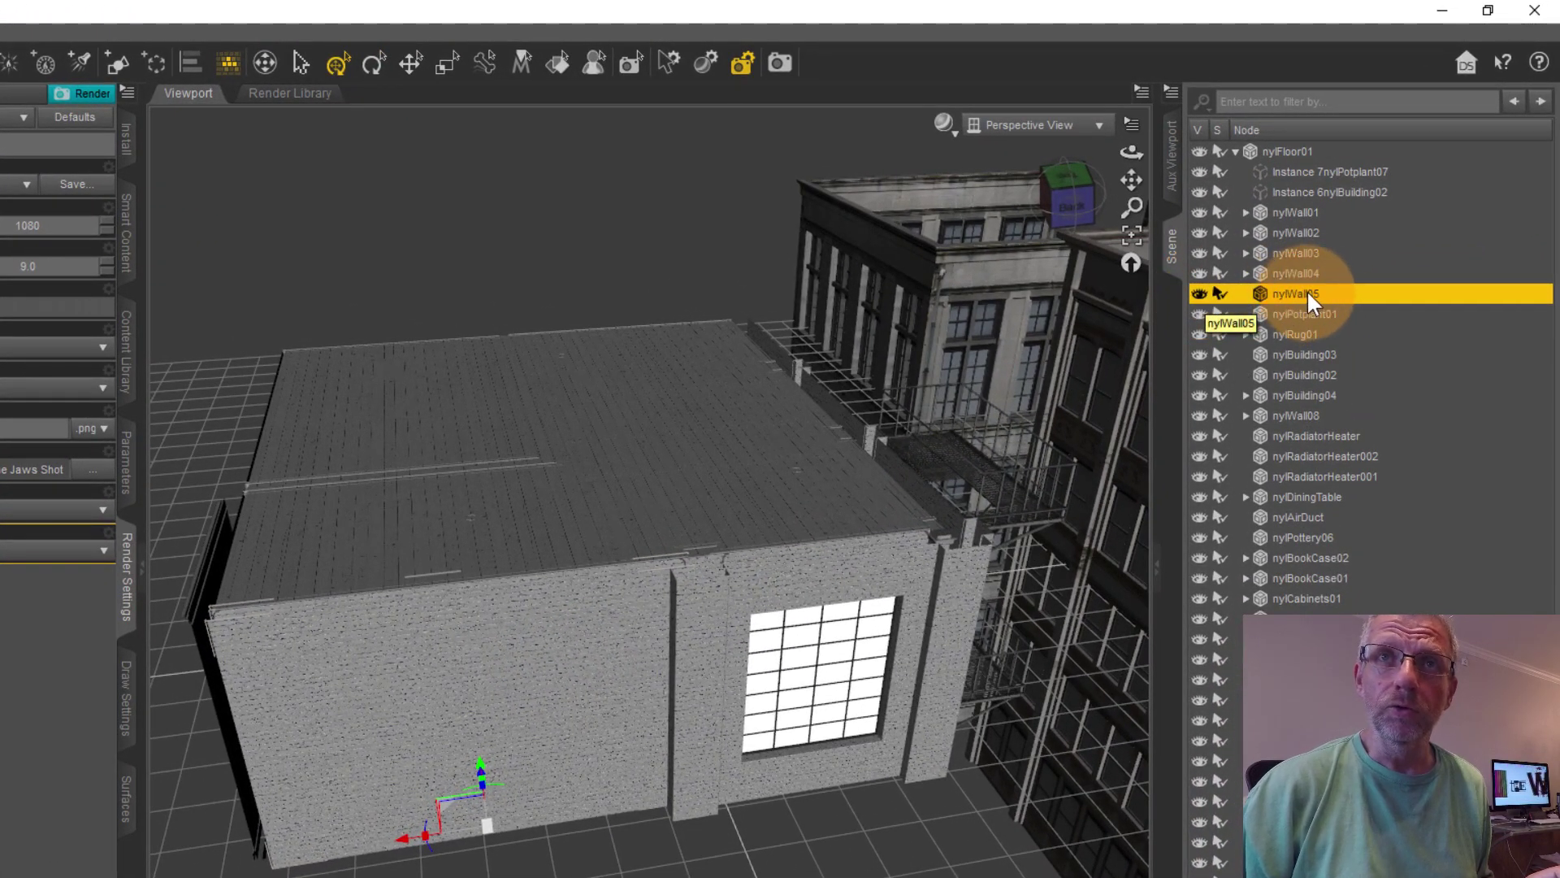
click(1200, 294)
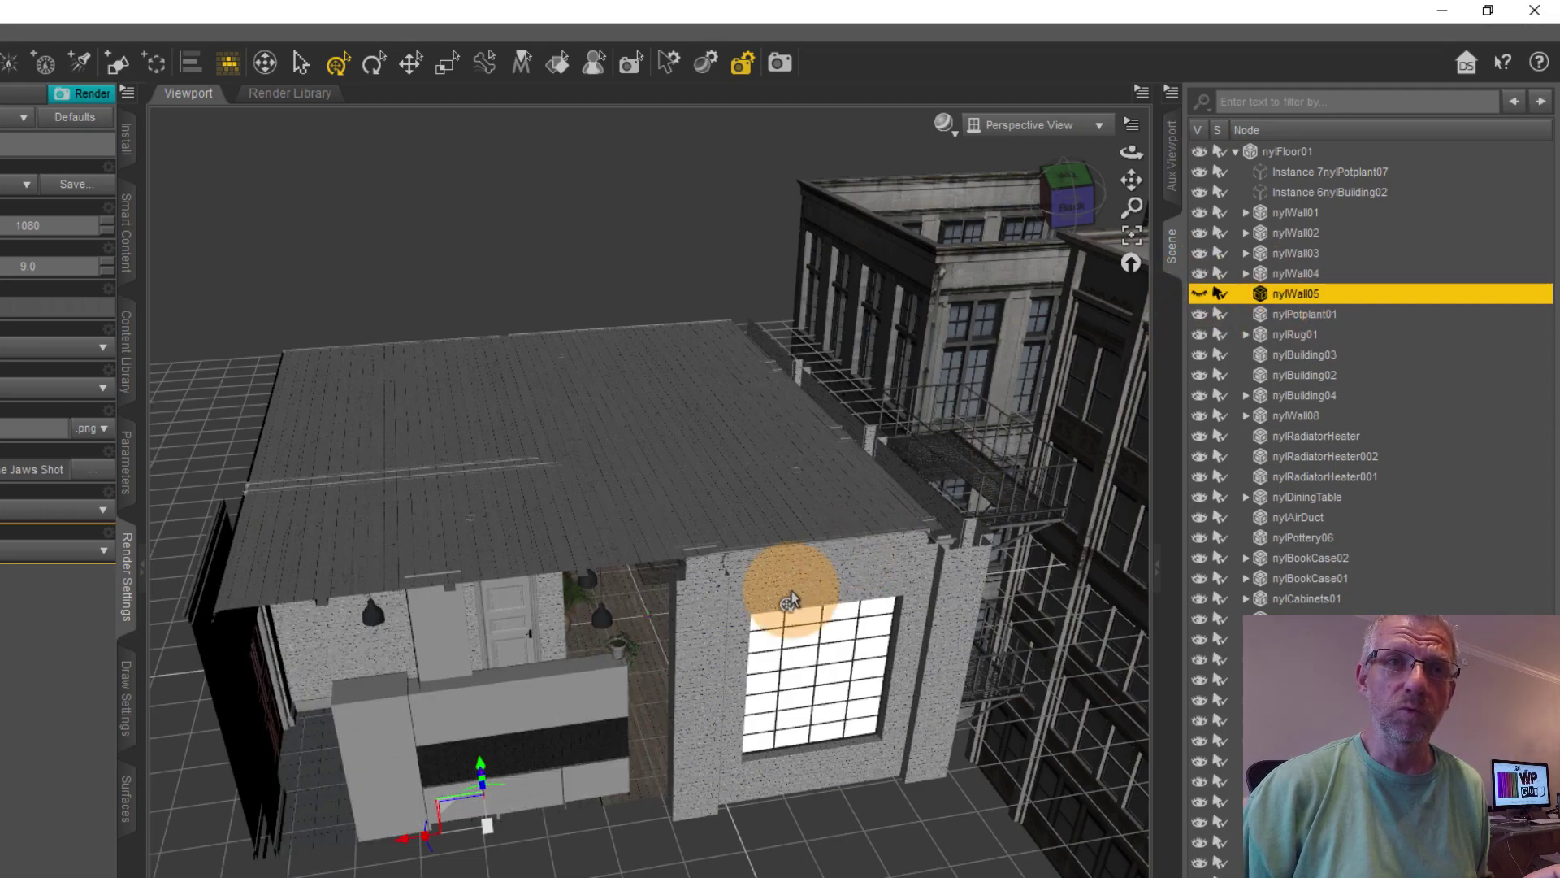
click(770, 605)
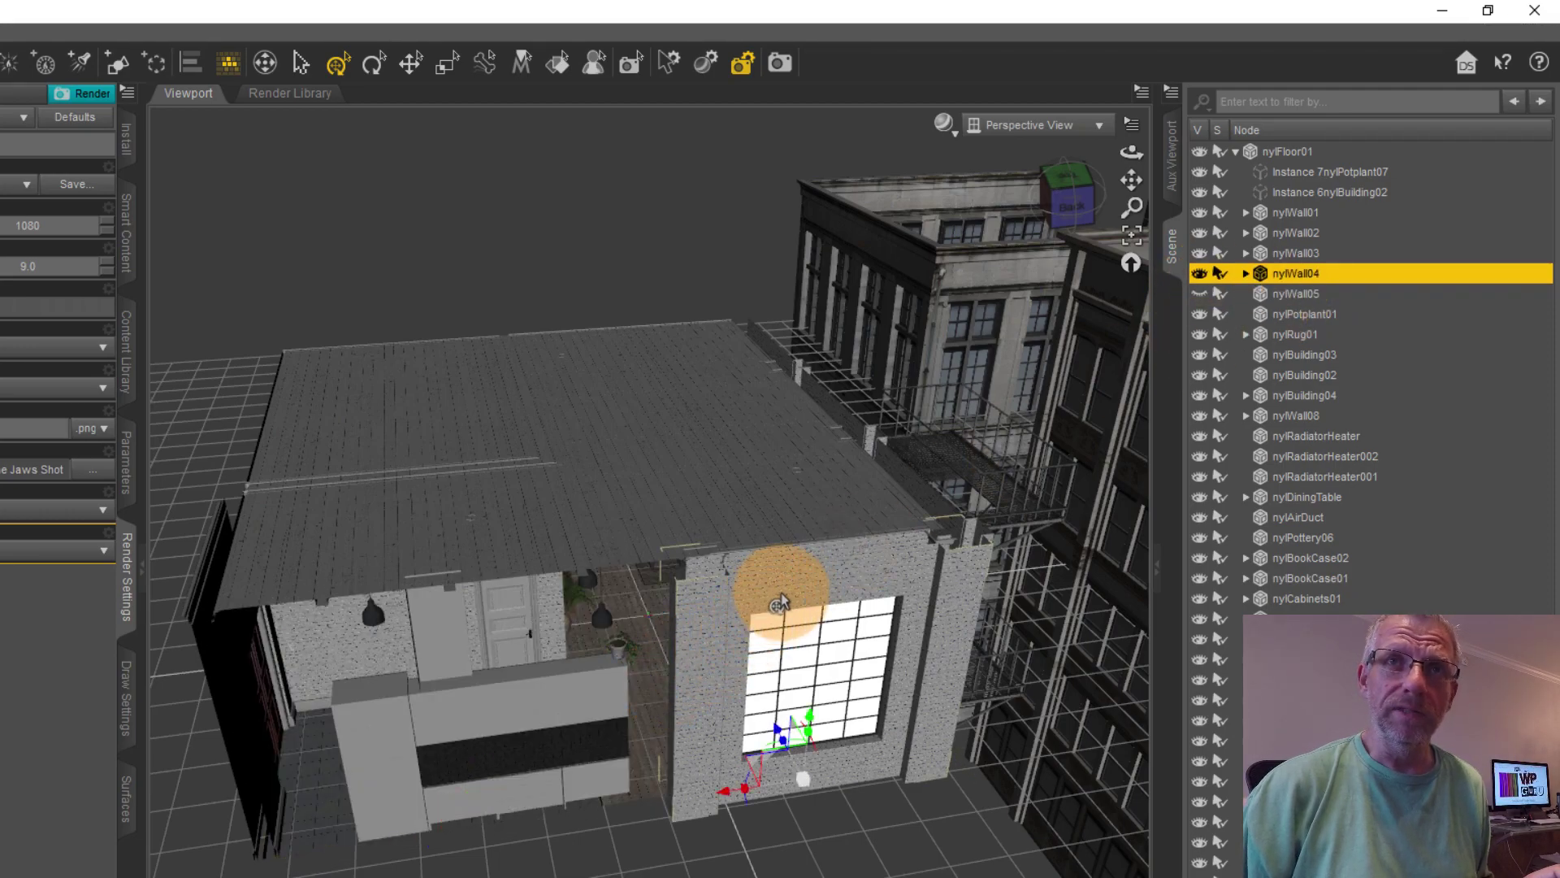
click(1199, 273)
Hide the kitchen units nylCabinets01 and nylCabinets02 and the tiled panel nylSplashBack.
mouse_move(871, 668)
mouse_down()
mouse_move(787, 696)
mouse_move(787, 749)
mouse_move(780, 708)
mouse_move(787, 738)
mouse_move(684, 847)
mouse_move(685, 794)
mouse_move(687, 817)
mouse_move(737, 790)
mouse_move(1099, 772)
mouse_move(1156, 832)
mouse_up()
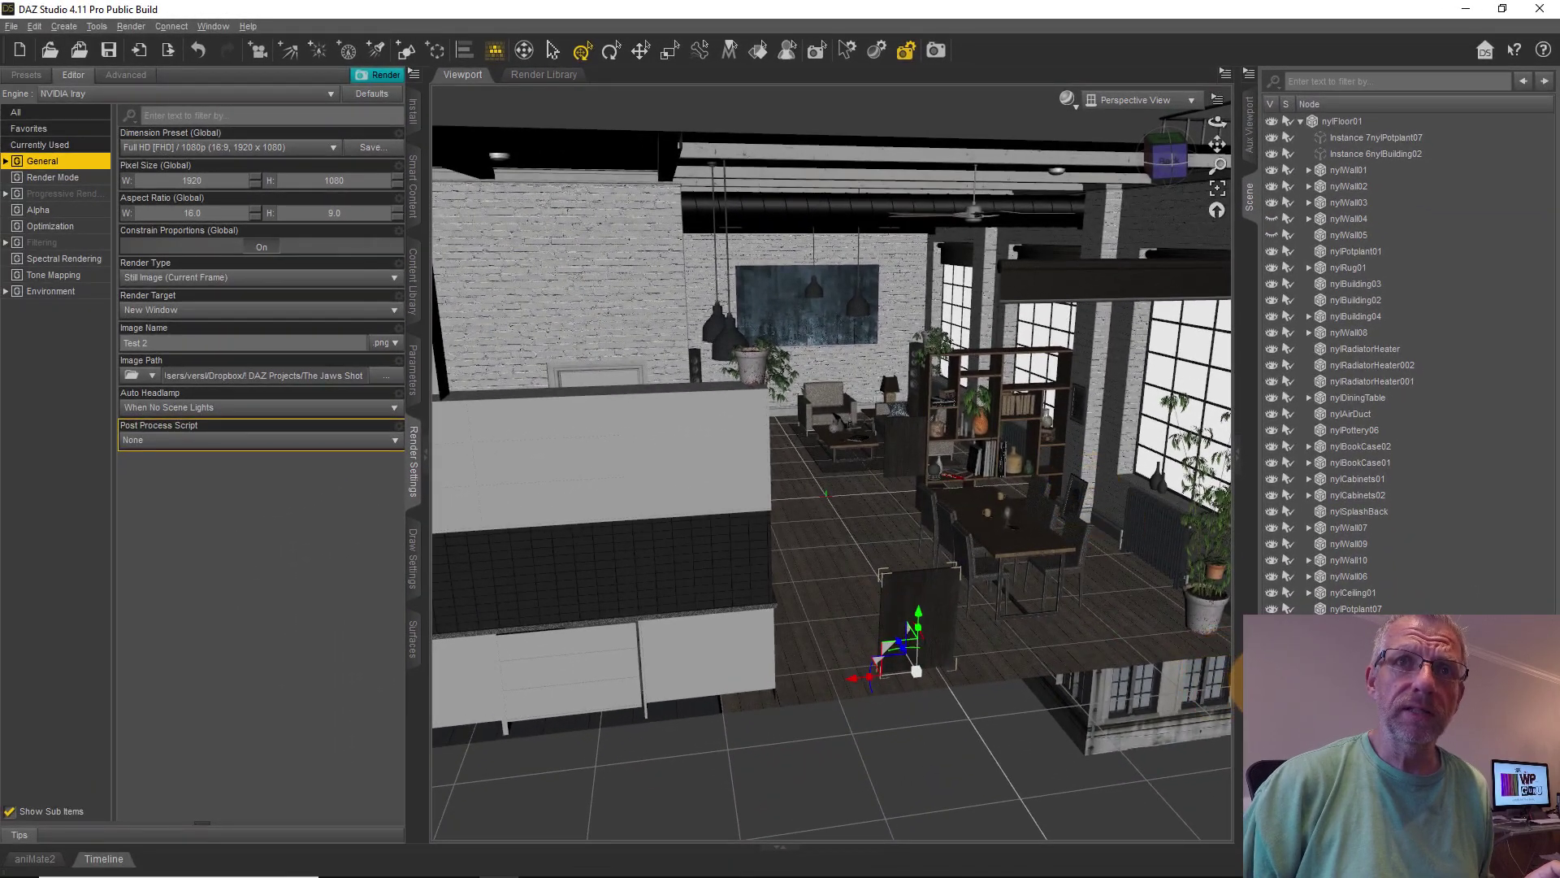
click(655, 463)
click(1273, 480)
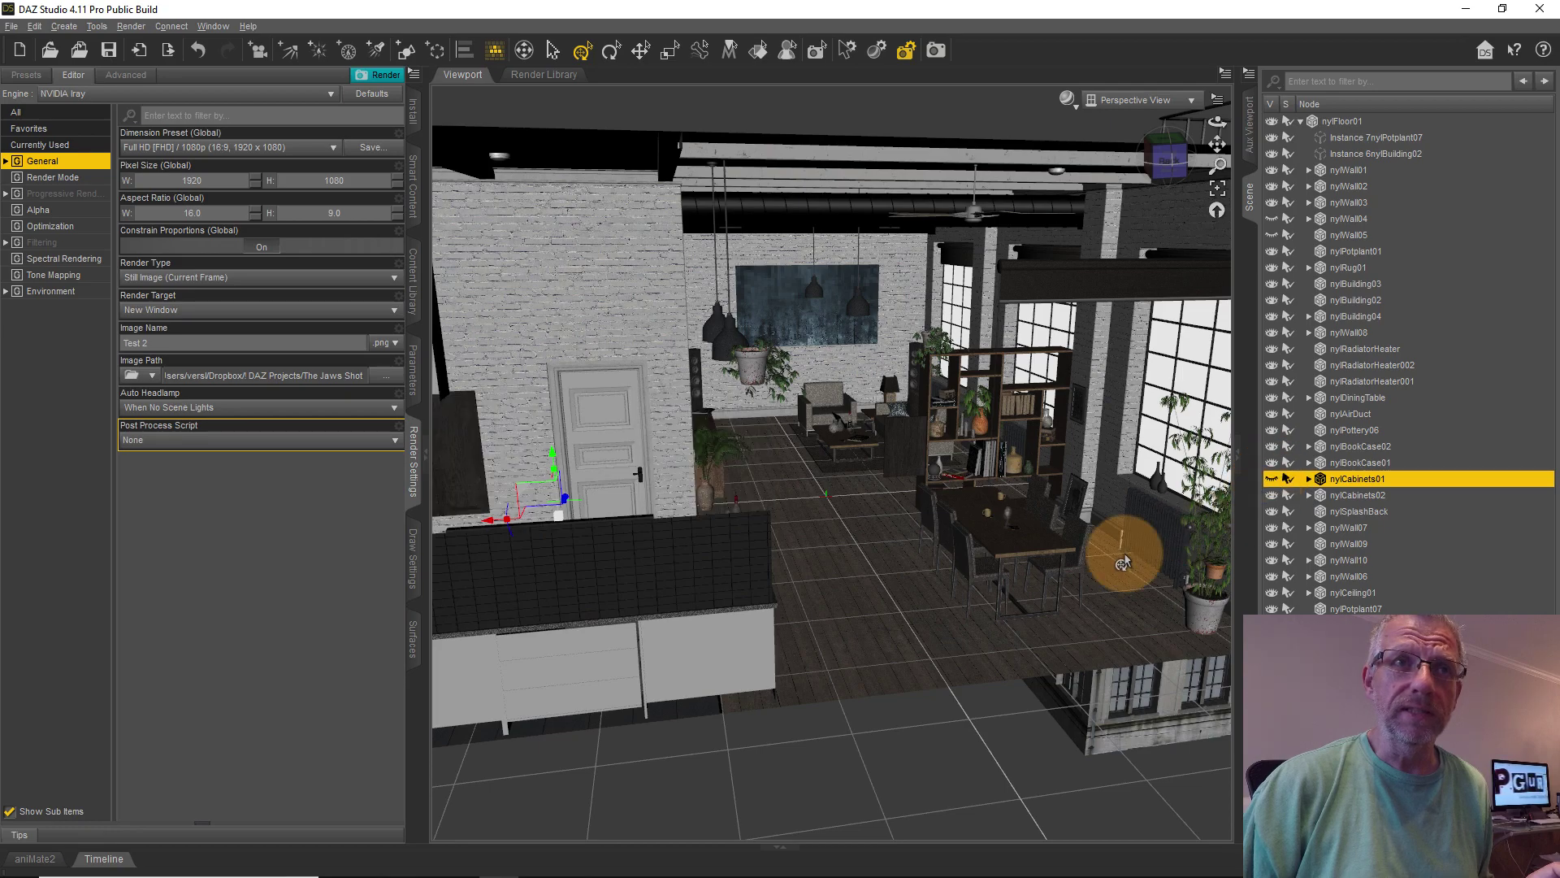
click(703, 585)
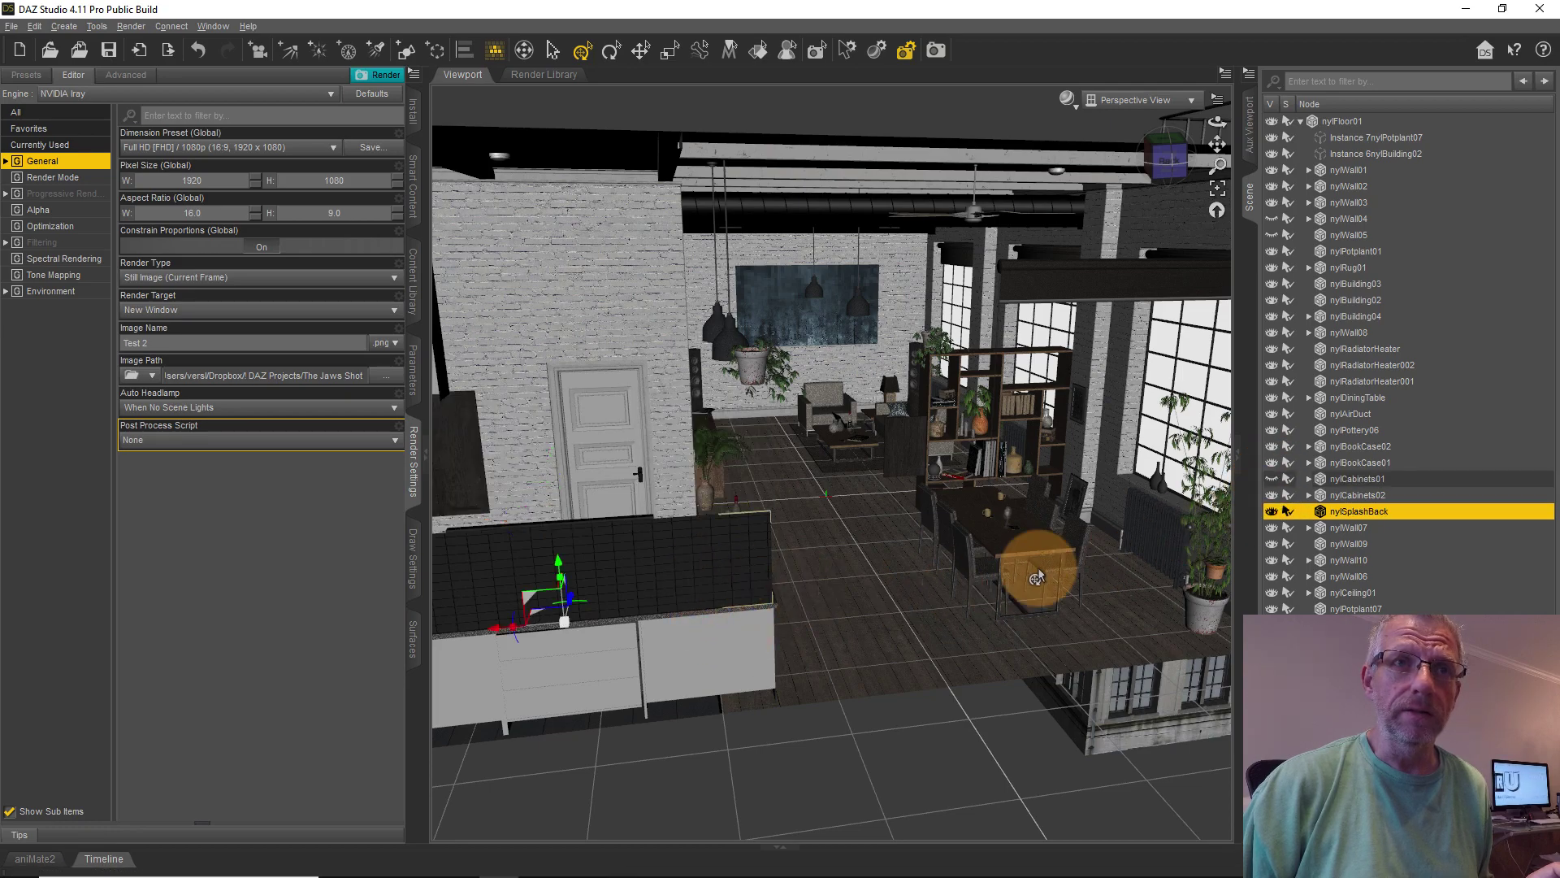
click(1272, 511)
click(1271, 496)
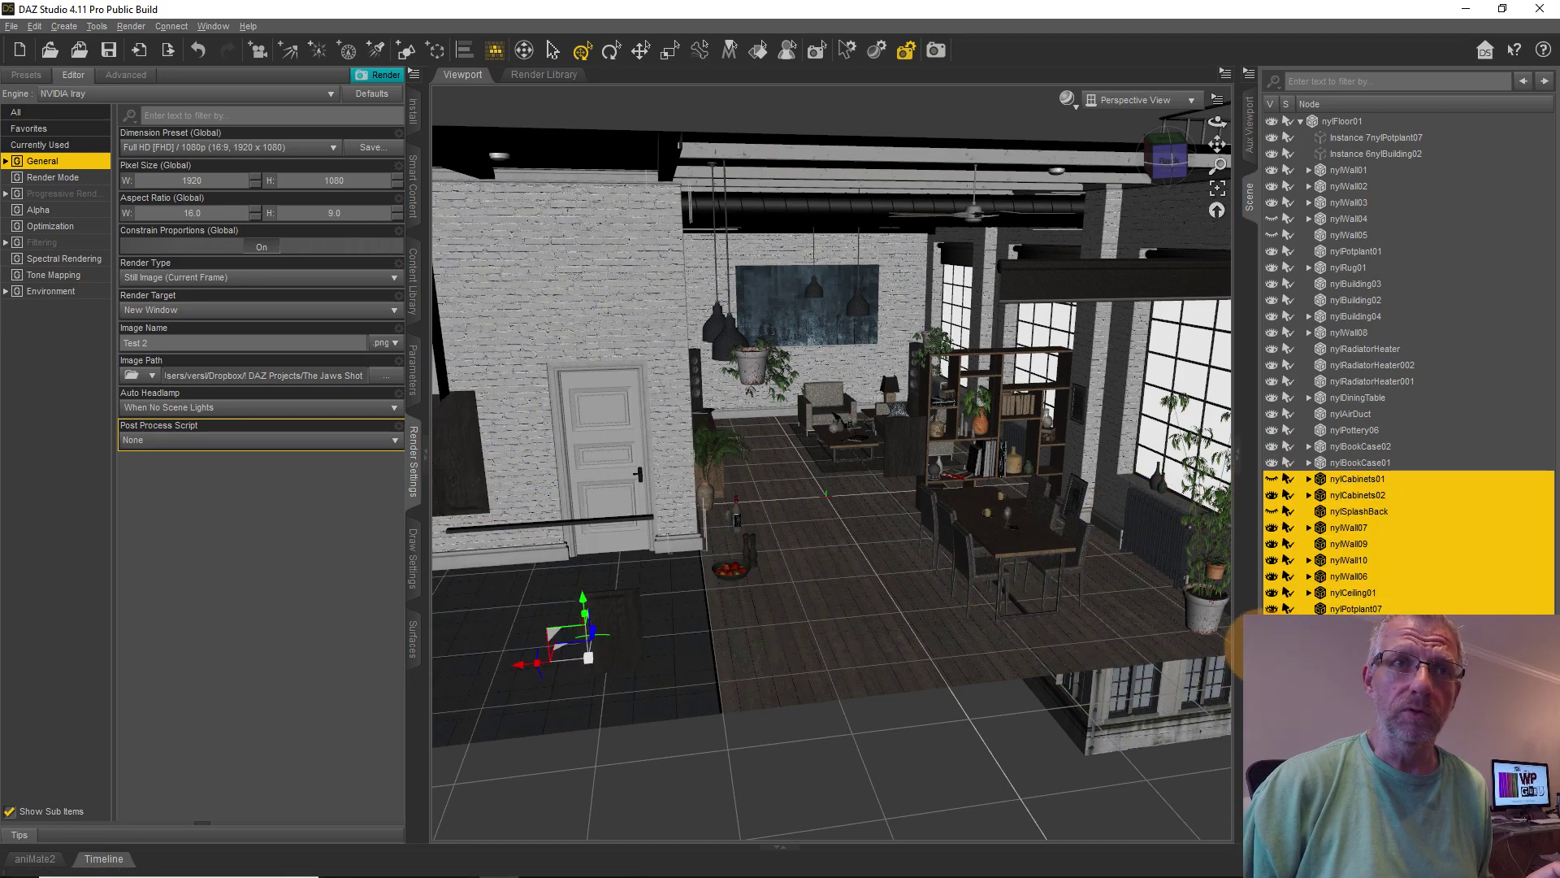
Move the nearest dining chair away from the table onto the open floor and rotate it toward the viewer.
click(810, 650)
mouse_move(823, 652)
alt+mouse_down()
mouse_move(808, 650)
mouse_move(850, 645)
mouse_move(850, 620)
mouse_move(689, 453)
mouse_move(721, 470)
mouse_move(736, 617)
alt+mouse_up()
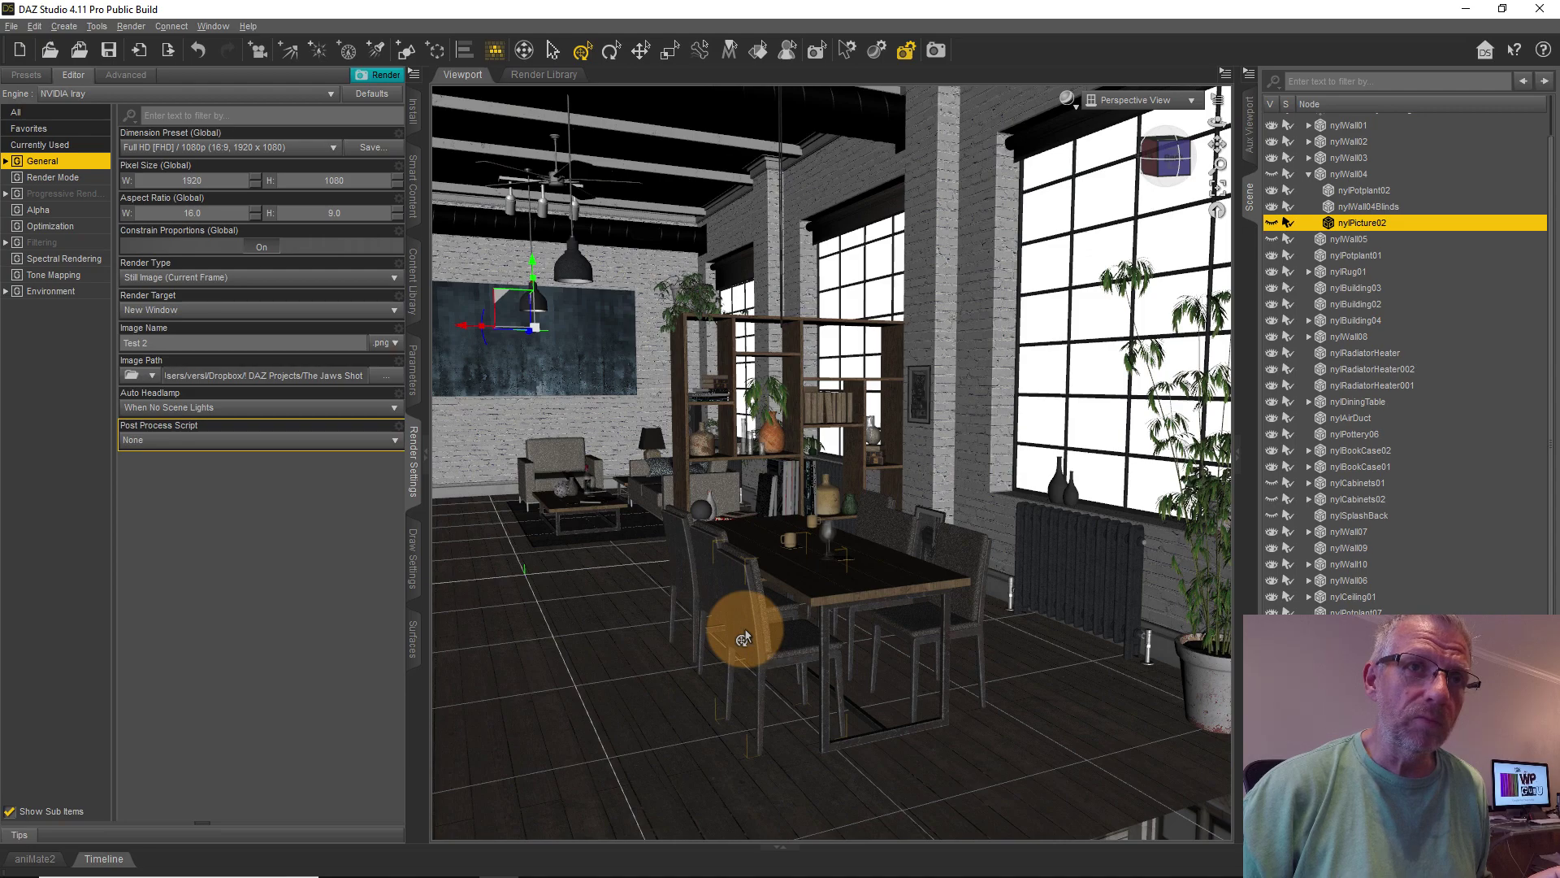
drag(690, 757, 531, 801)
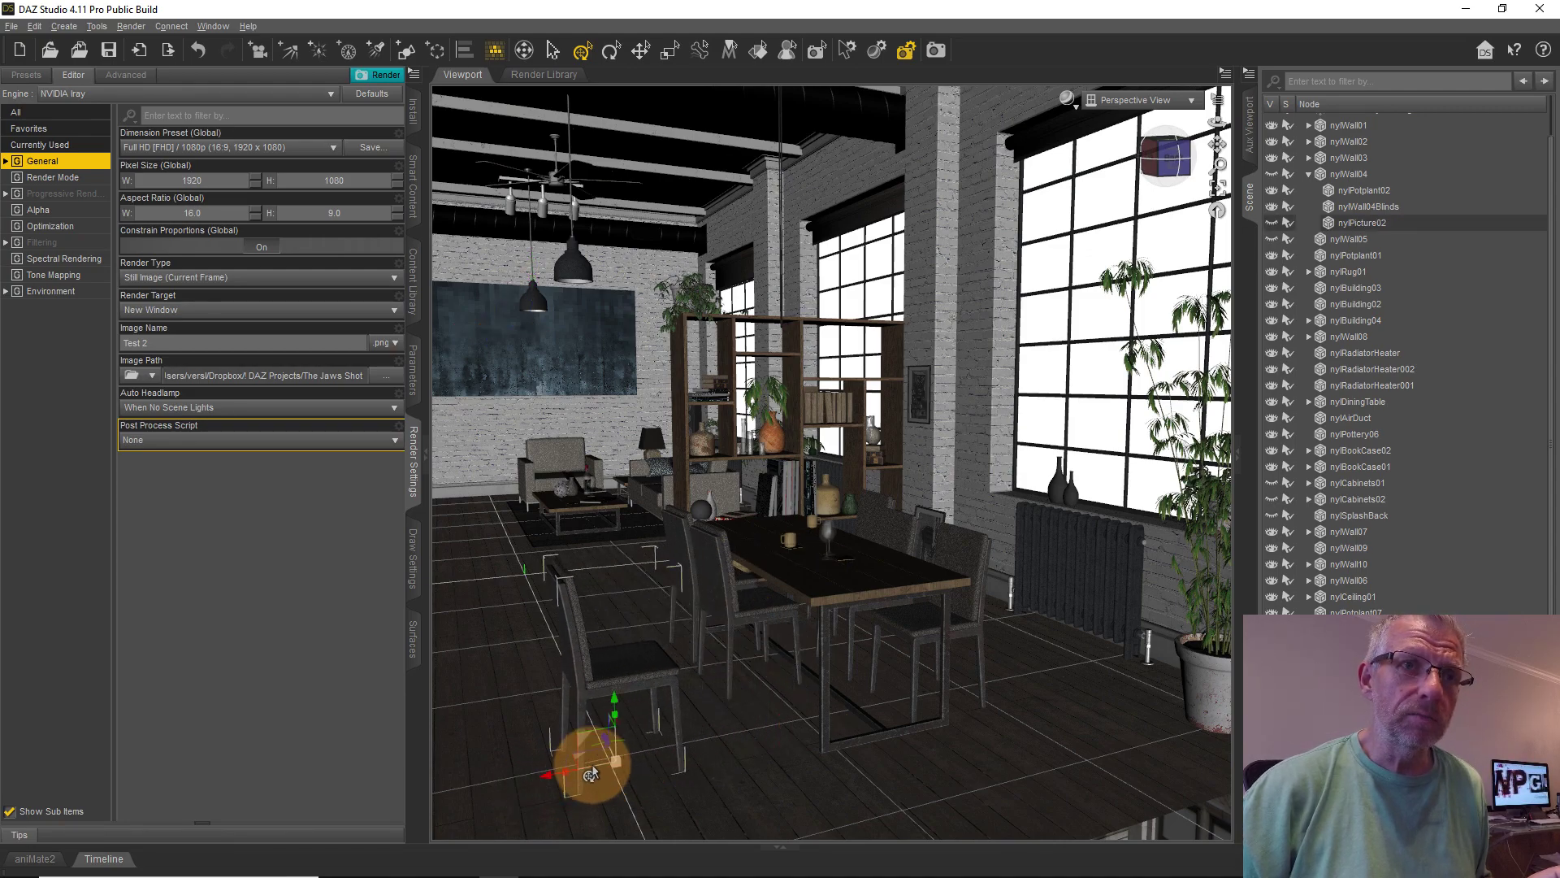
drag(625, 745, 677, 747)
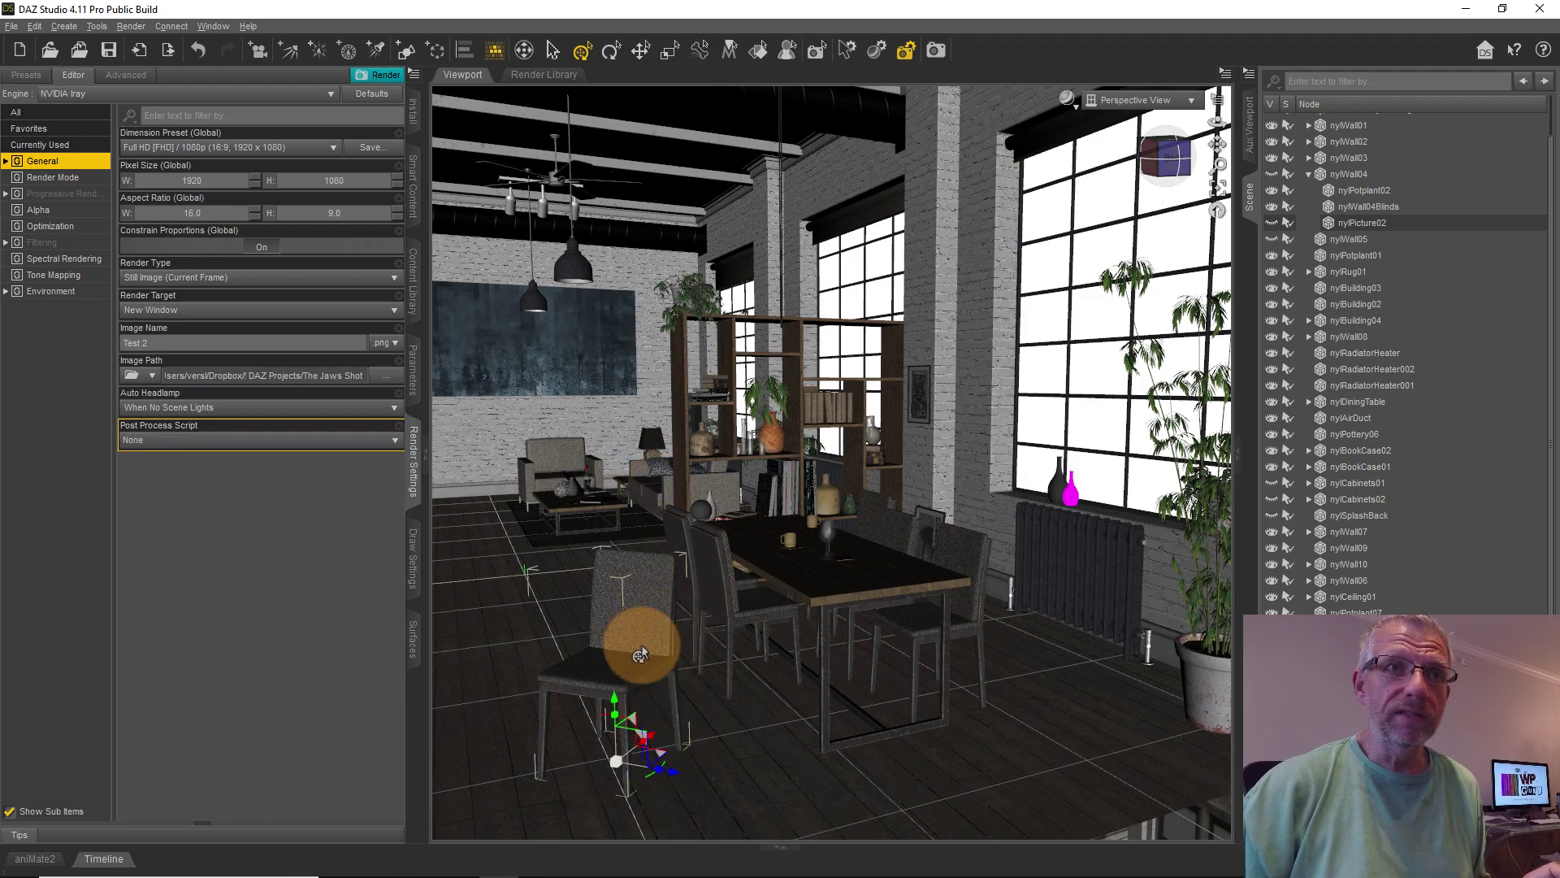
Frame the perspective view closer on the separated chair, with the dining table beside it and the lounge behind.
scroll(620, 642, down, 5)
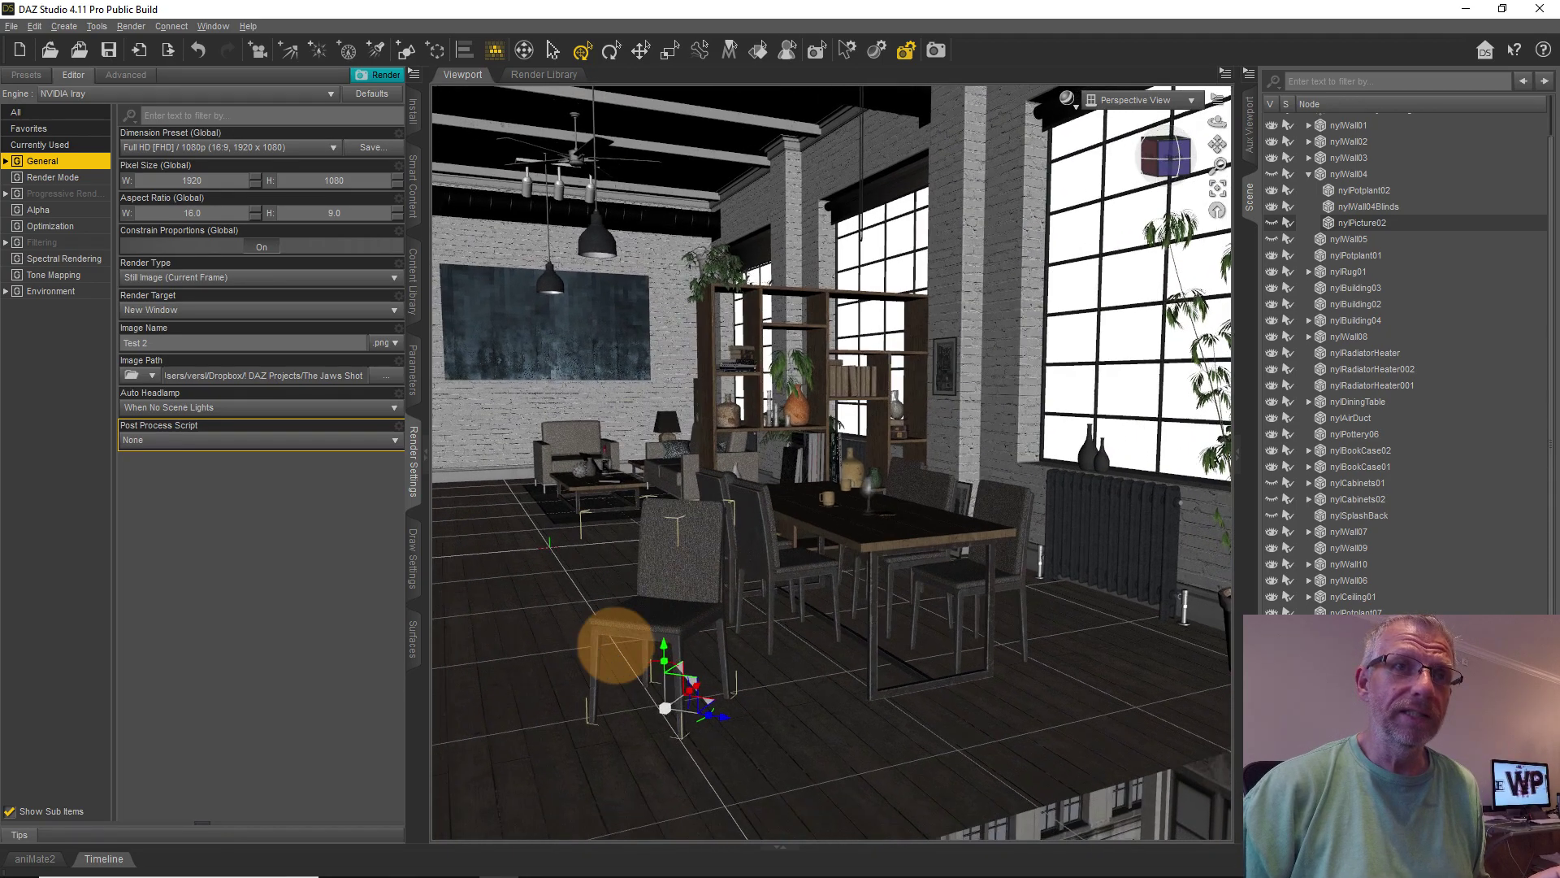
scroll(627, 664, down, 5)
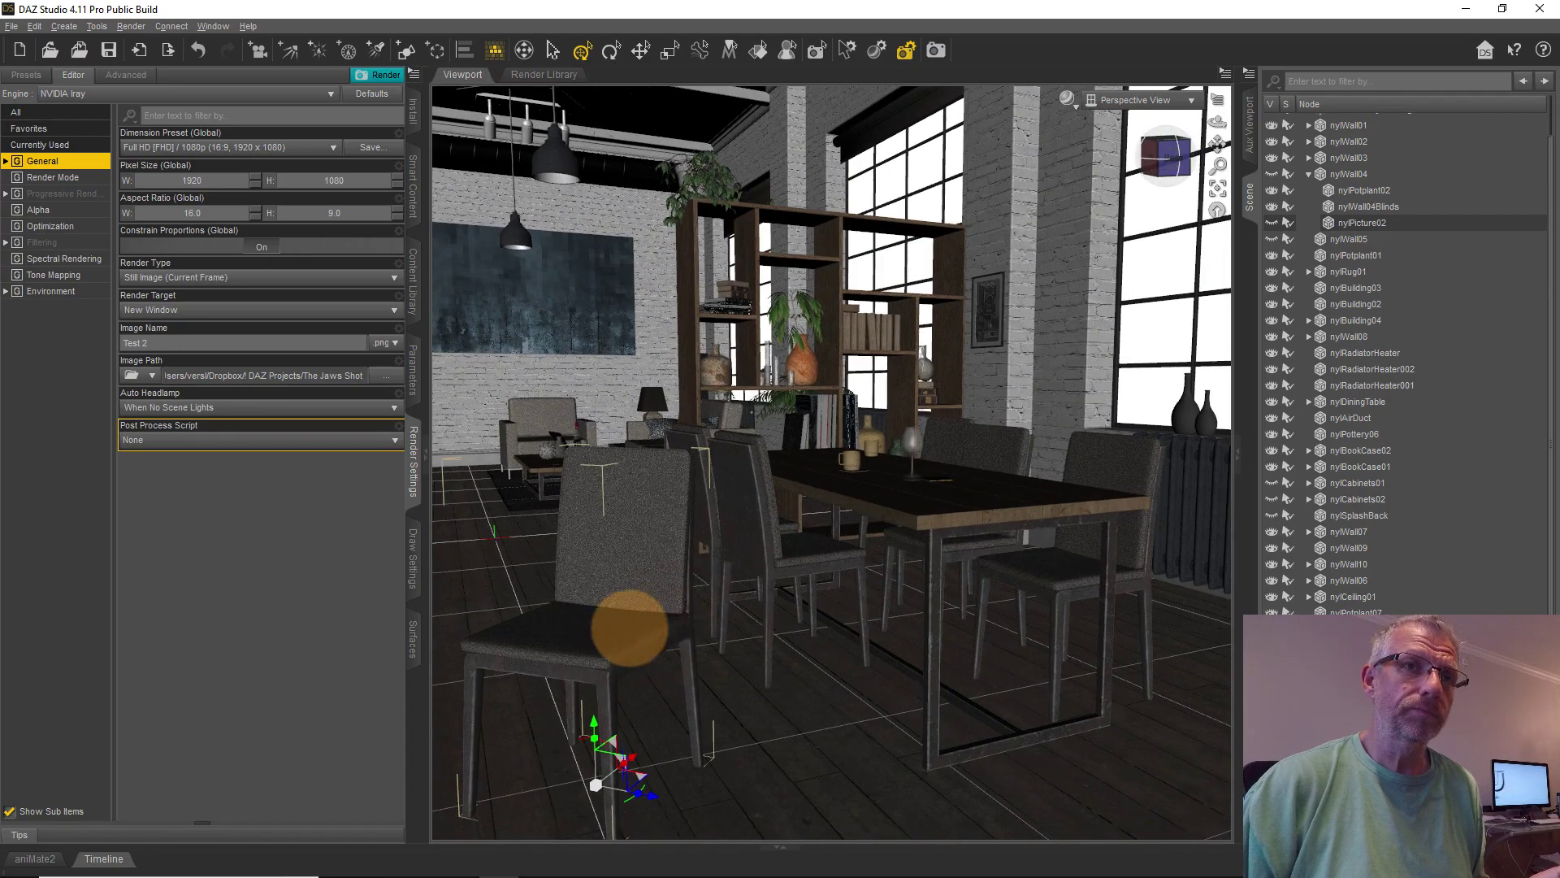
scroll(647, 622, down, 5)
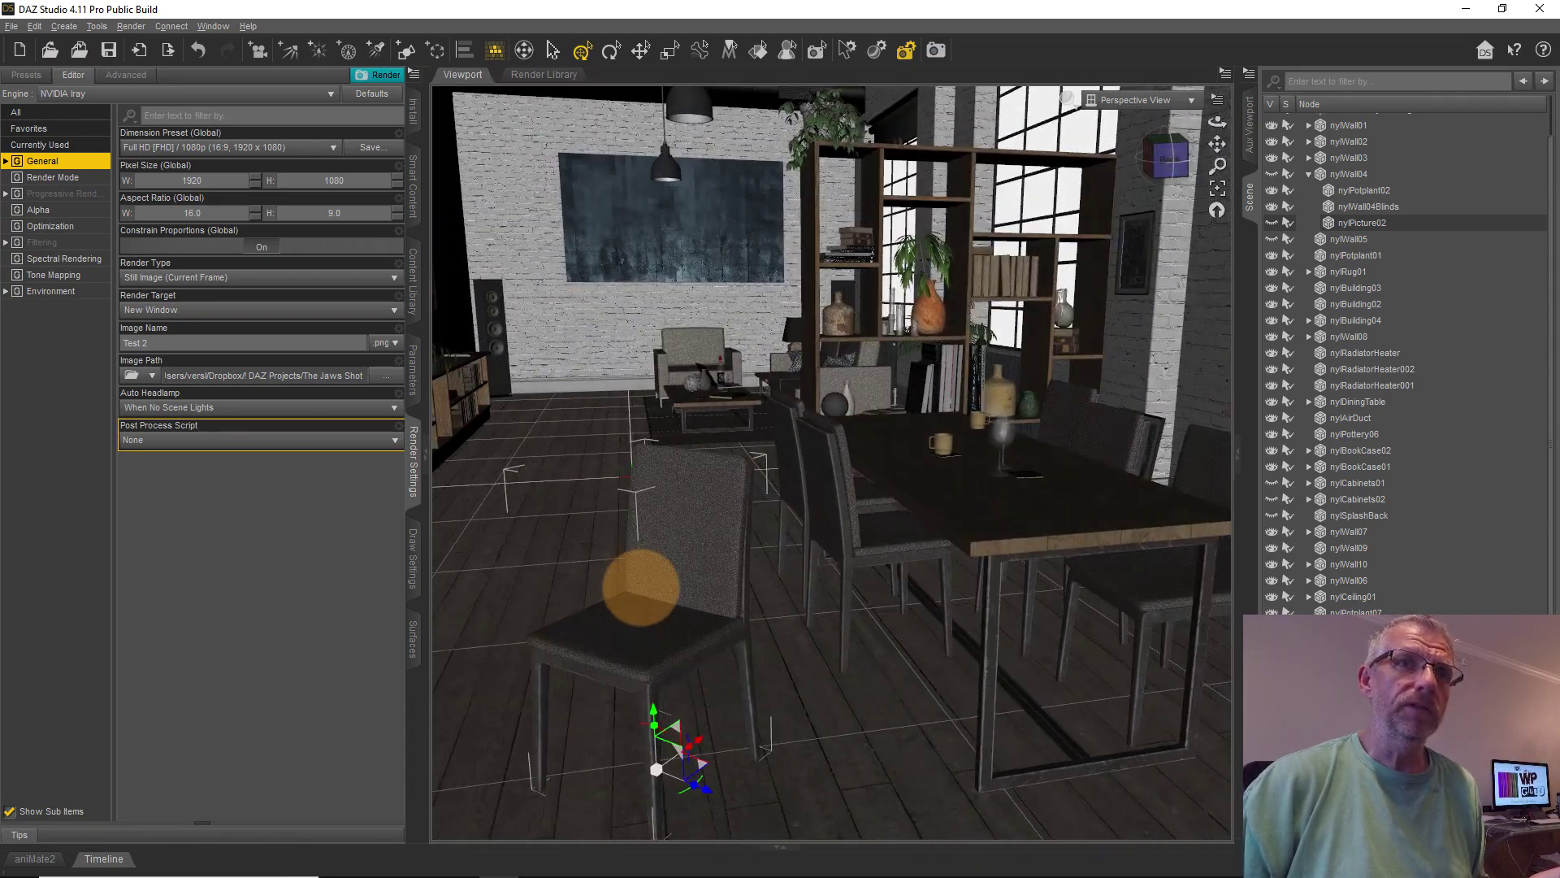
scroll(642, 589, down, 3)
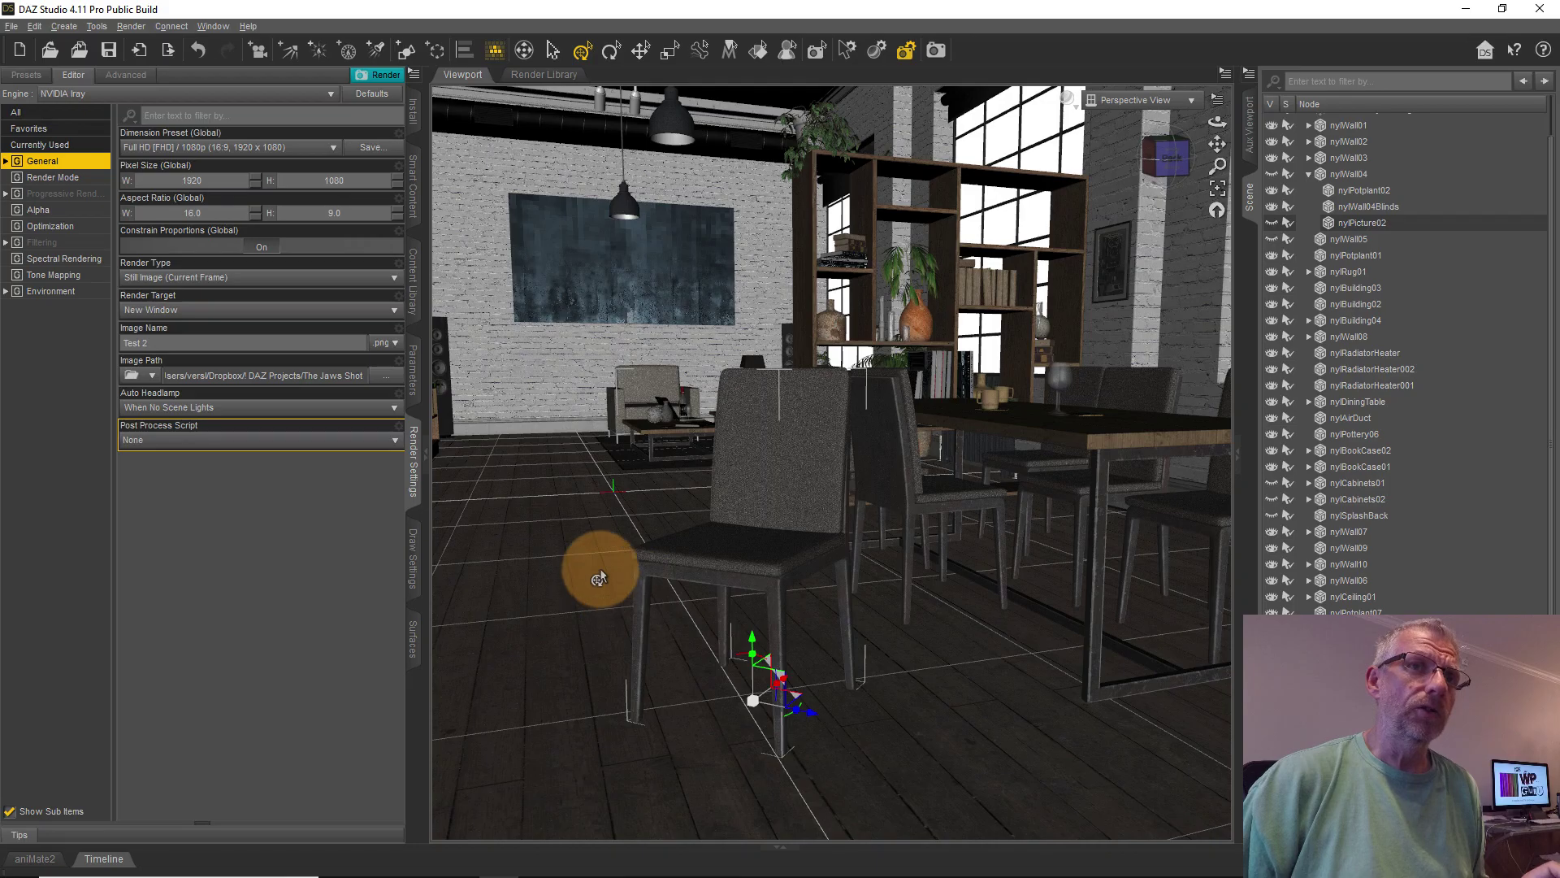
scroll(599, 577, down, 5)
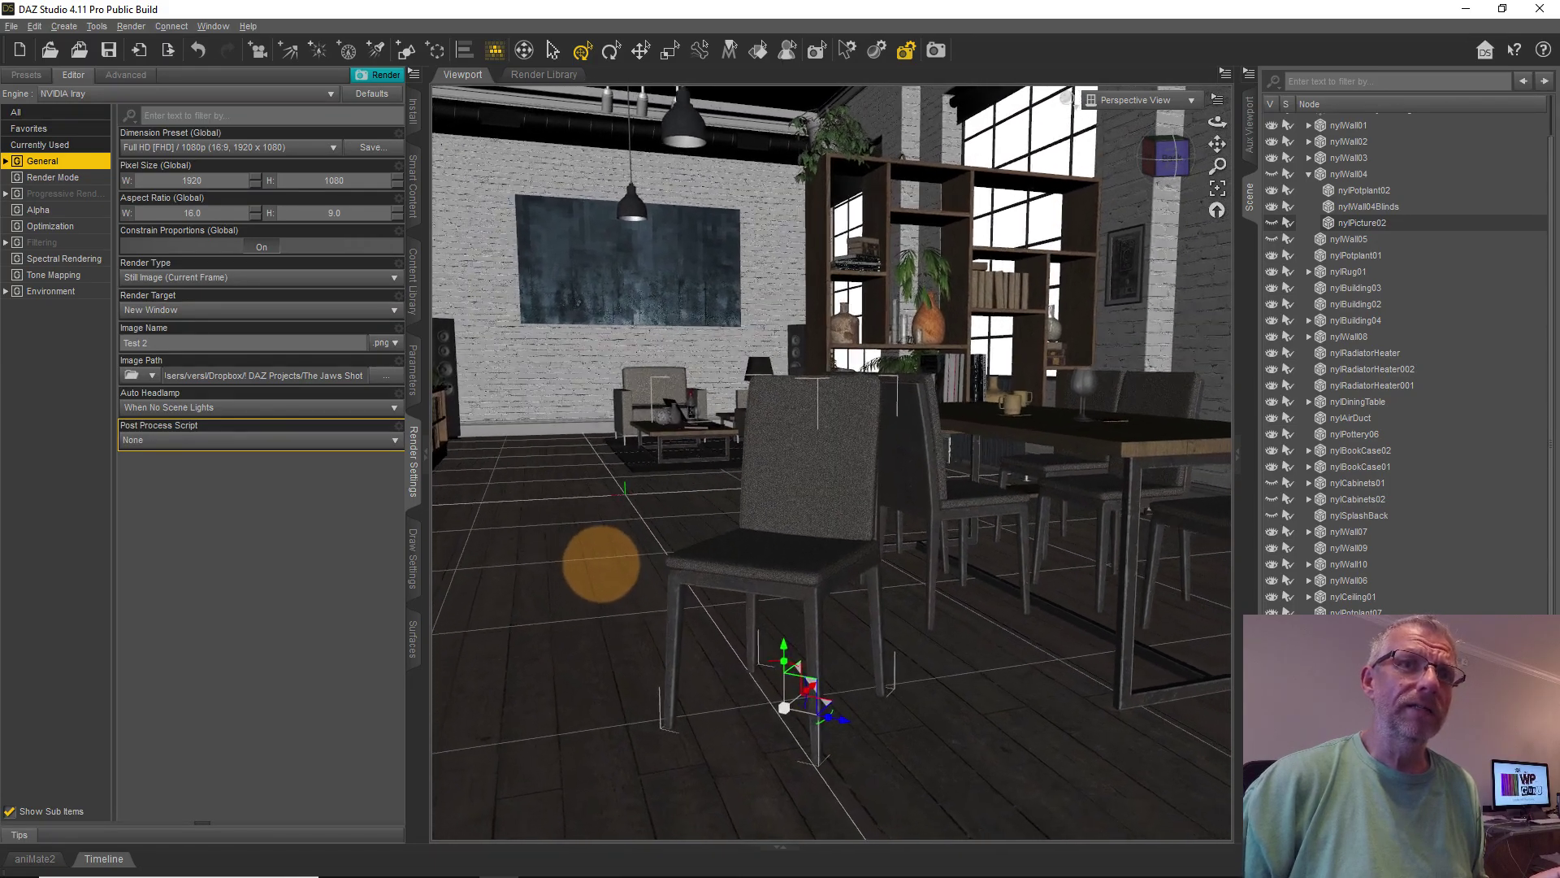
scroll(602, 563, up, 2)
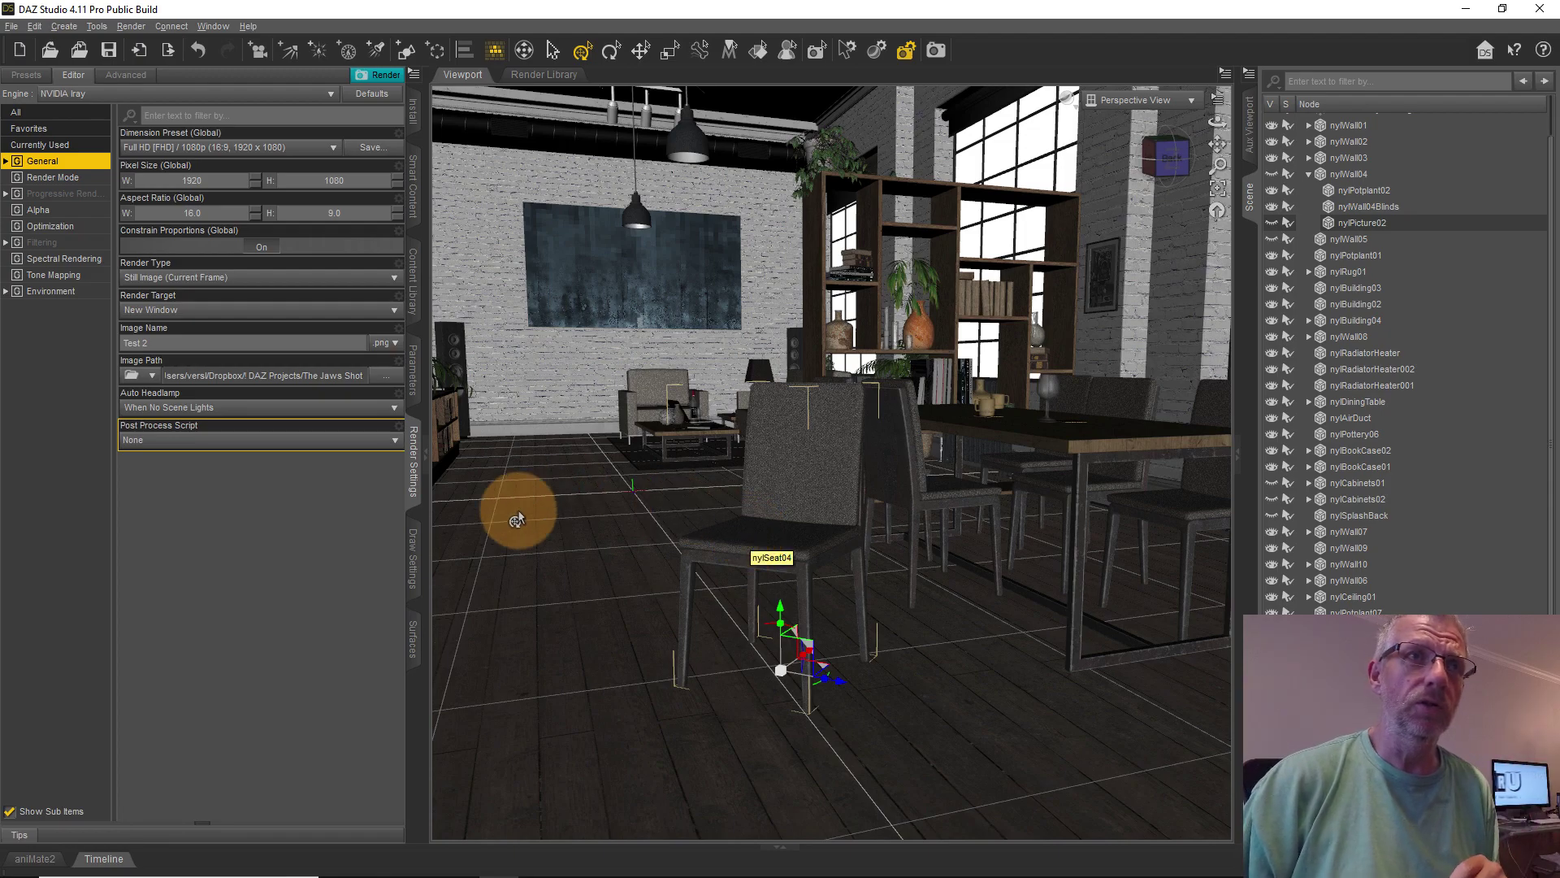
Load the Genesis 3 Female figure from Genesis 3 Starter Essentials, collapse the loft hierarchy and select the figure.
click(413, 210)
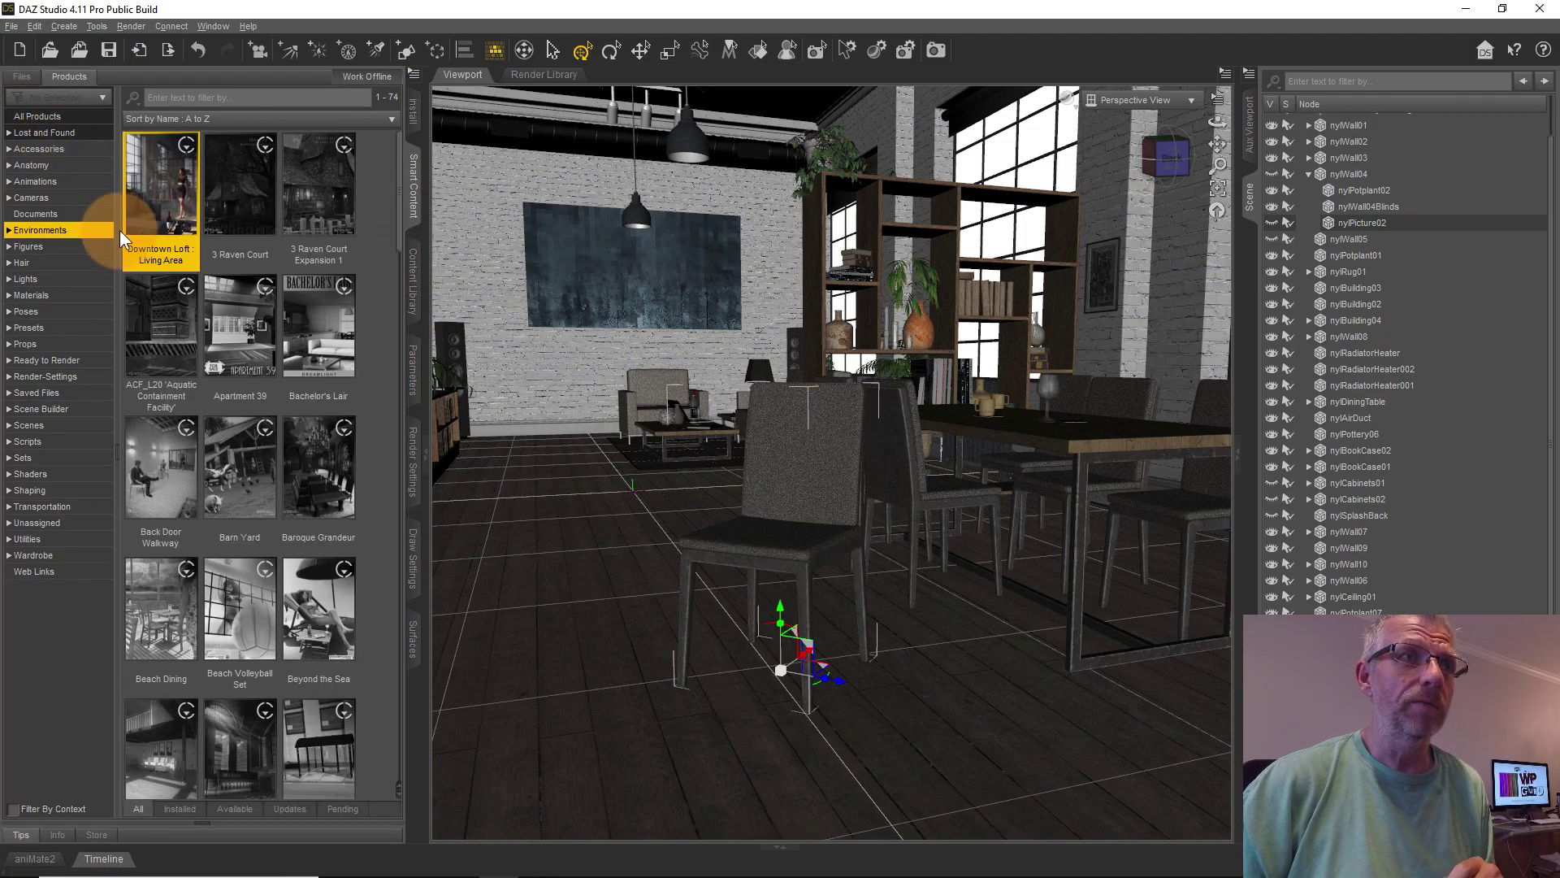
click(57, 246)
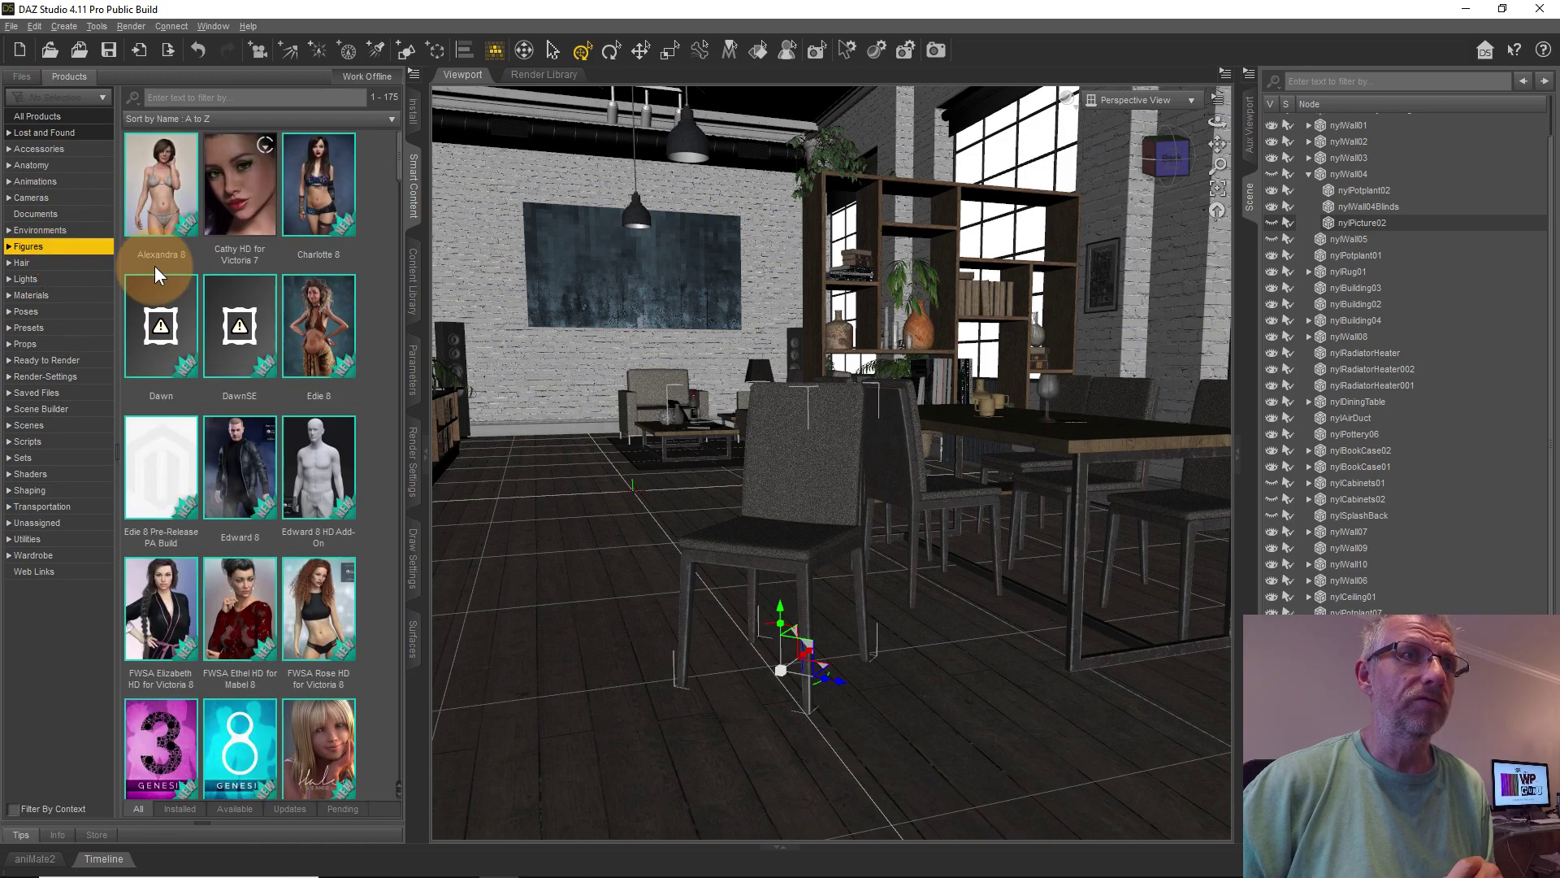
scroll(378, 408, down, 5)
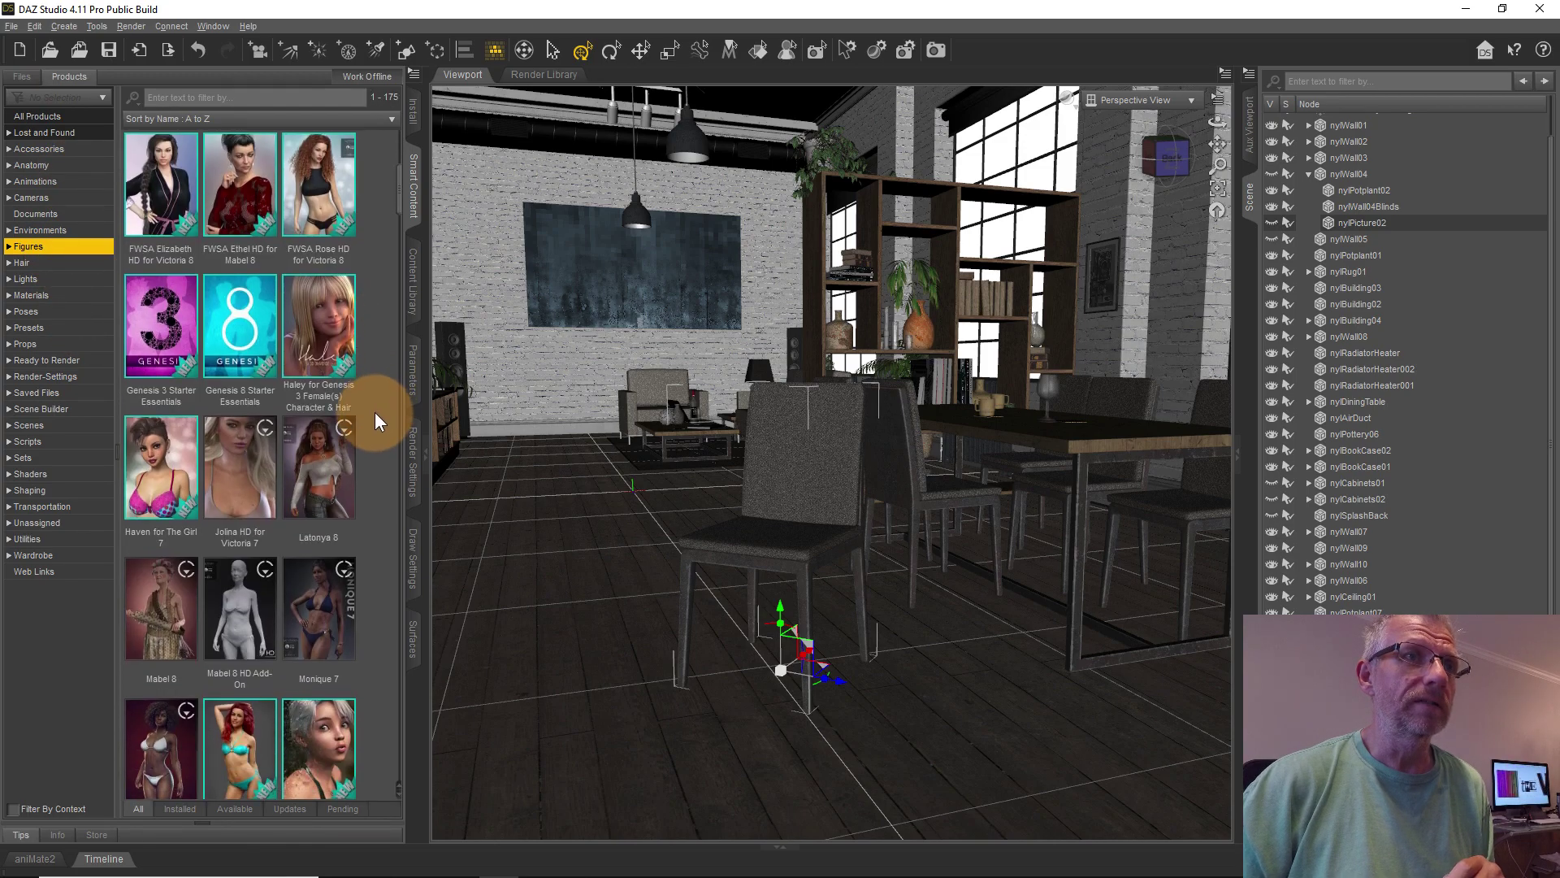
click(158, 333)
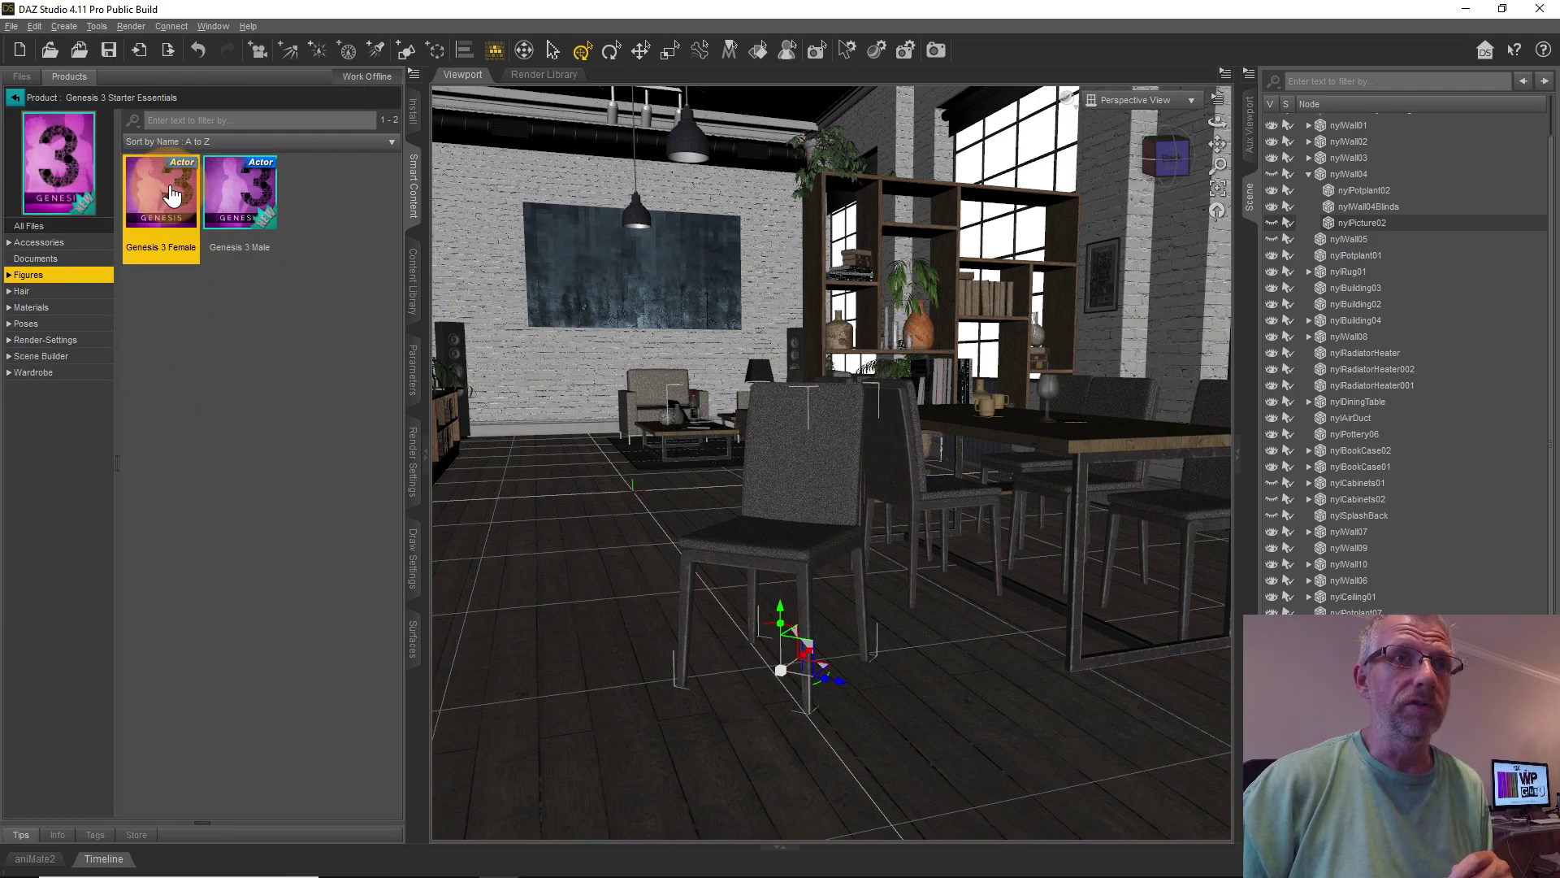
double_click(170, 189)
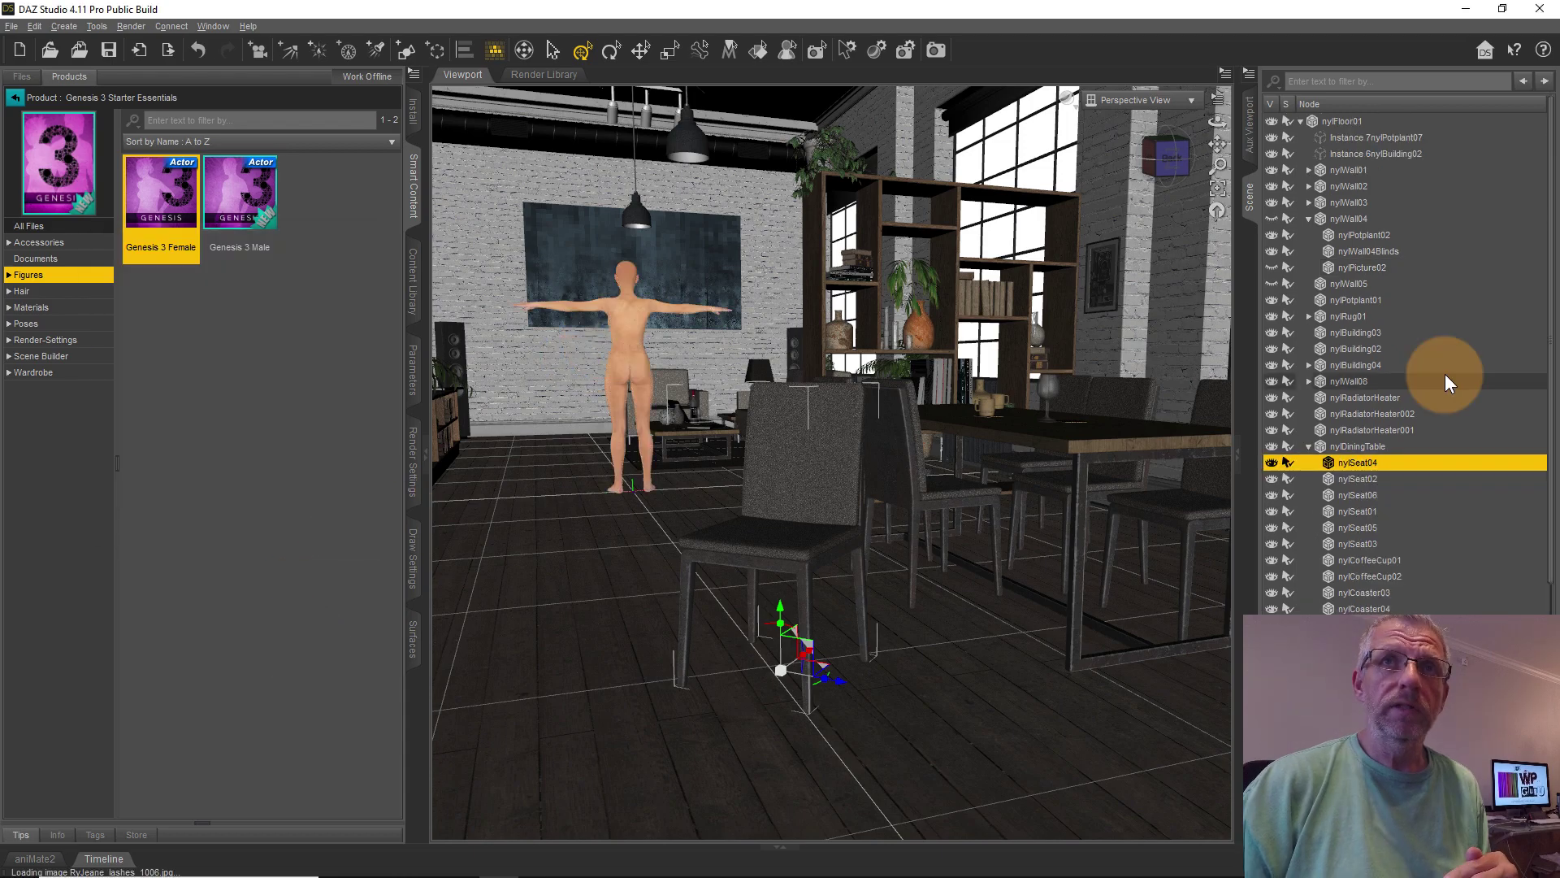
click(1301, 120)
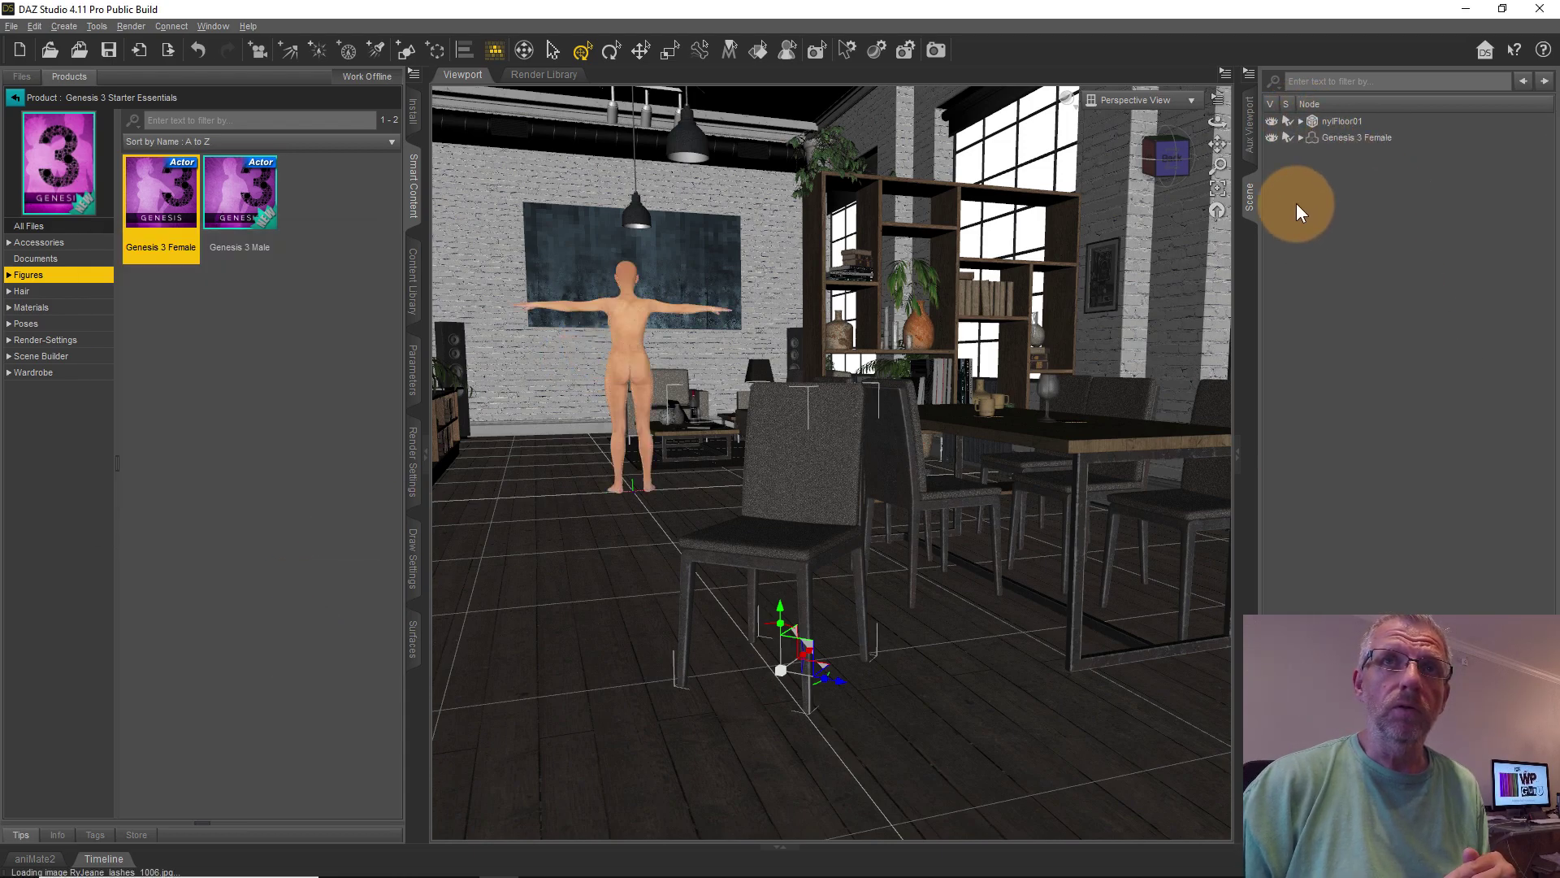
click(1352, 138)
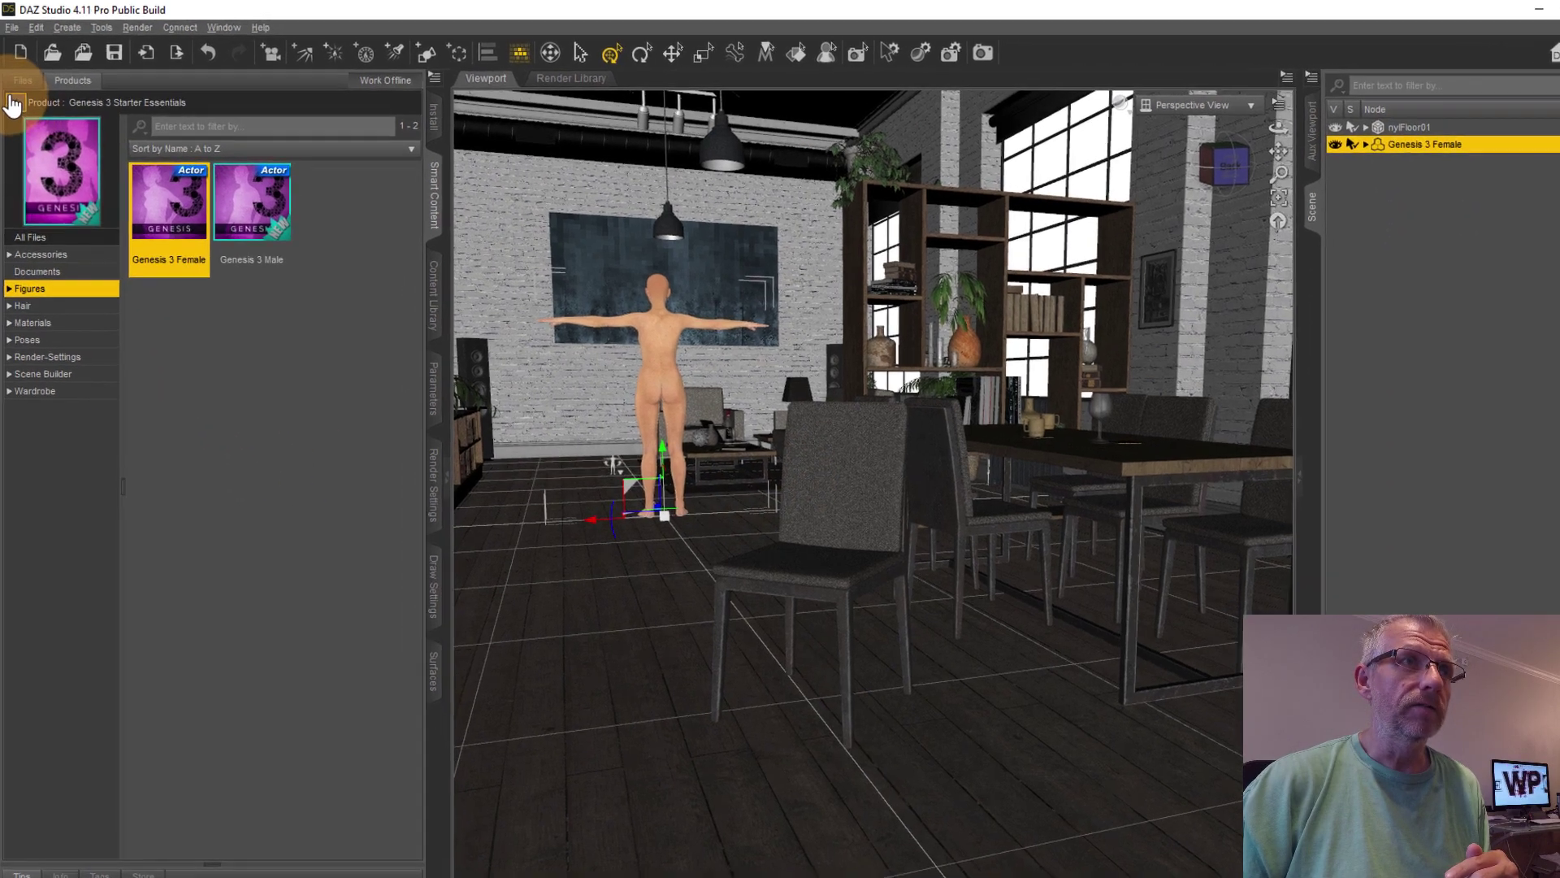
Open the CruX Obsession outfit folder in the Renderosity content library, among Rhiannon's clothing for Genesis 3 Female.
click(14, 97)
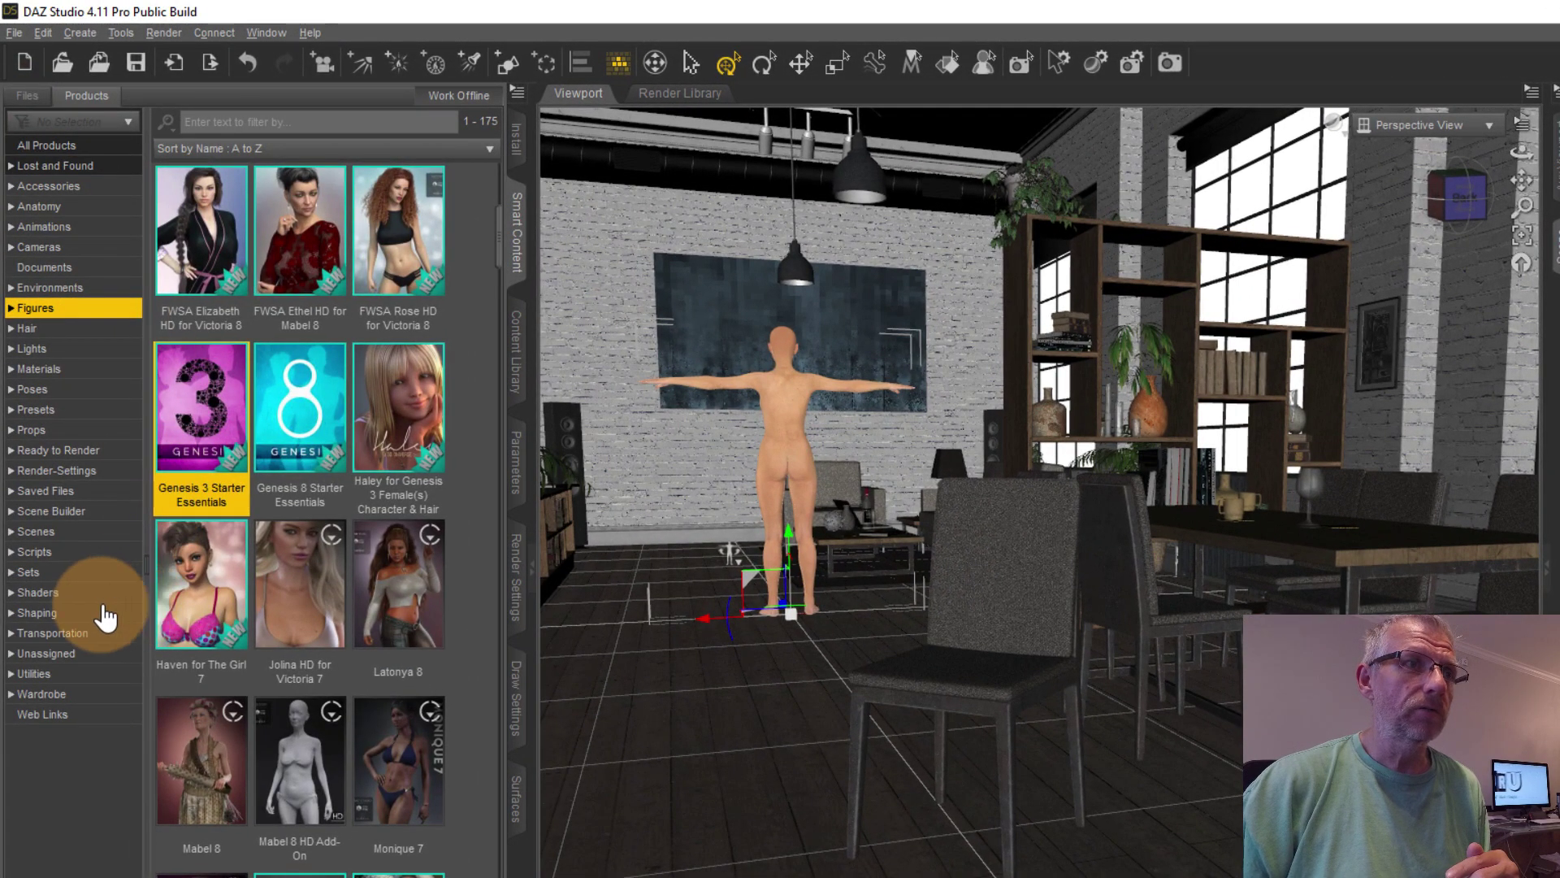
click(516, 357)
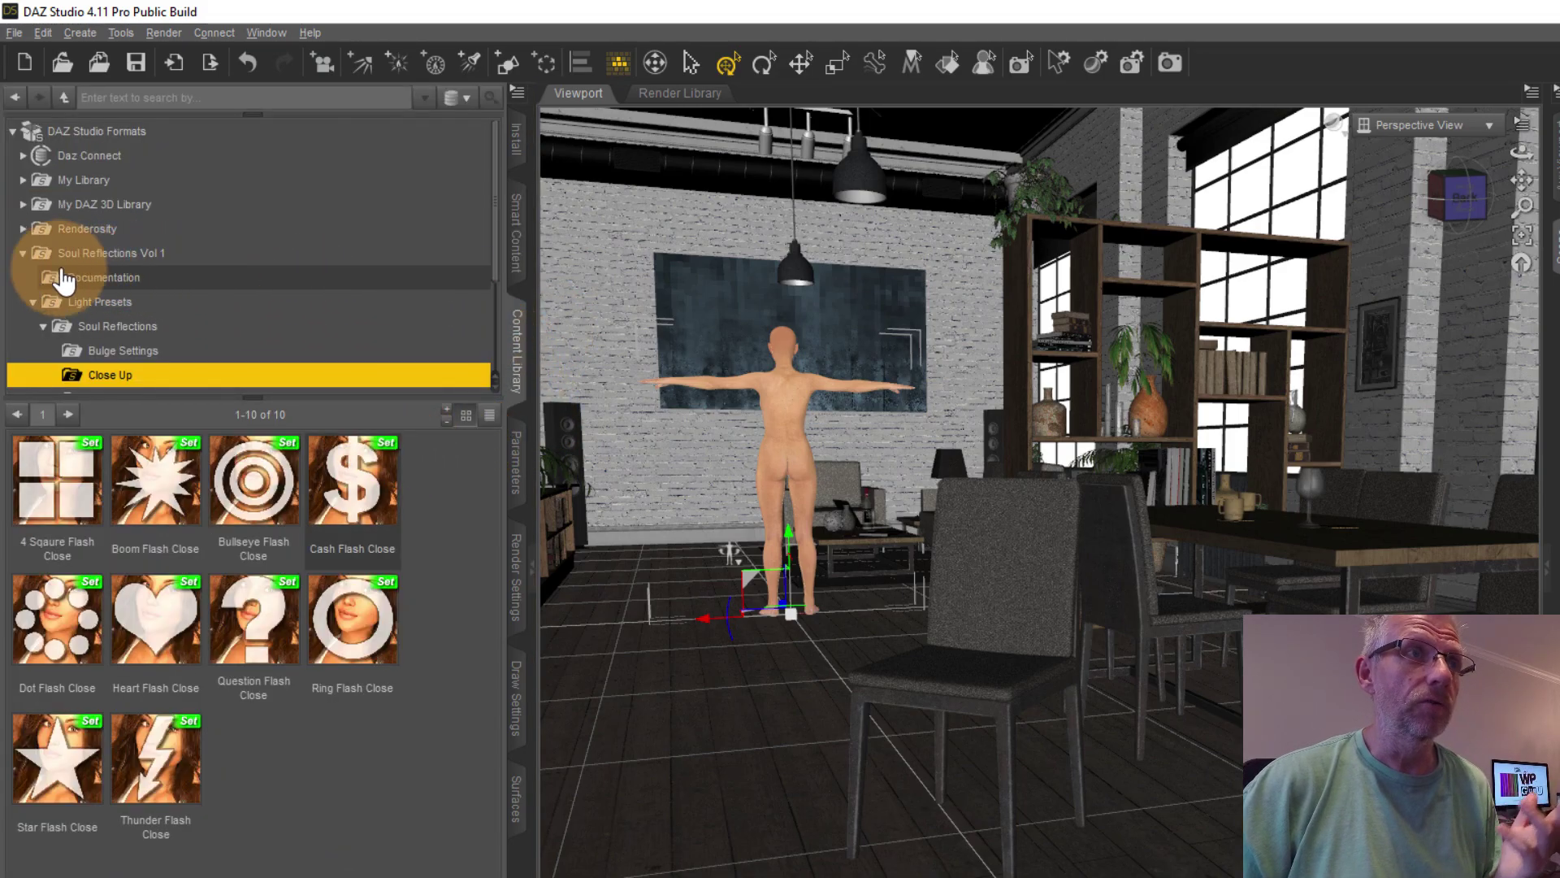
click(24, 230)
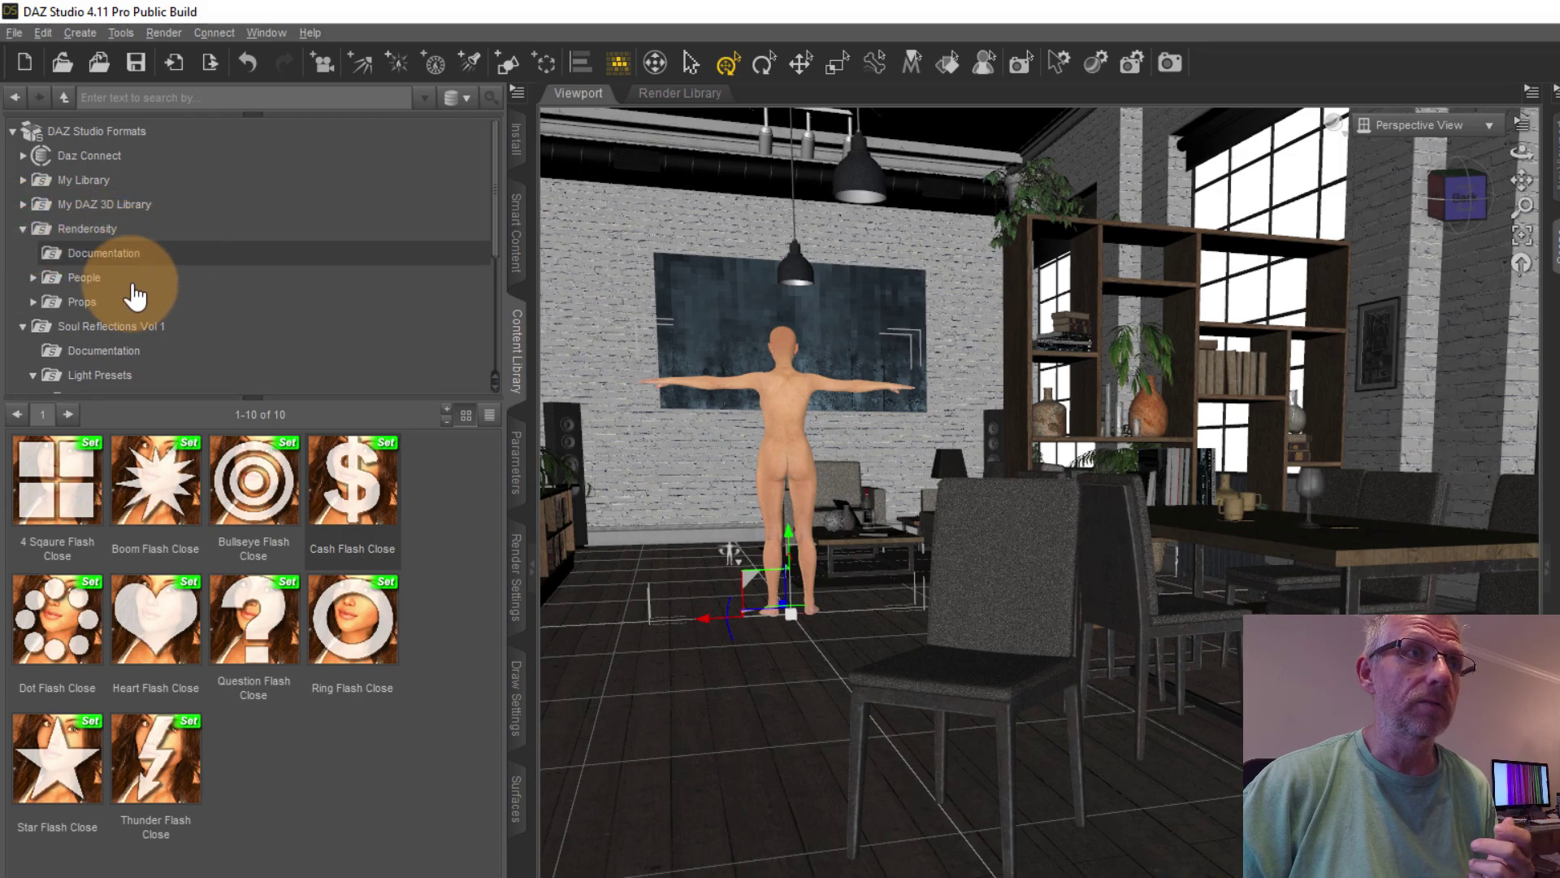
click(34, 277)
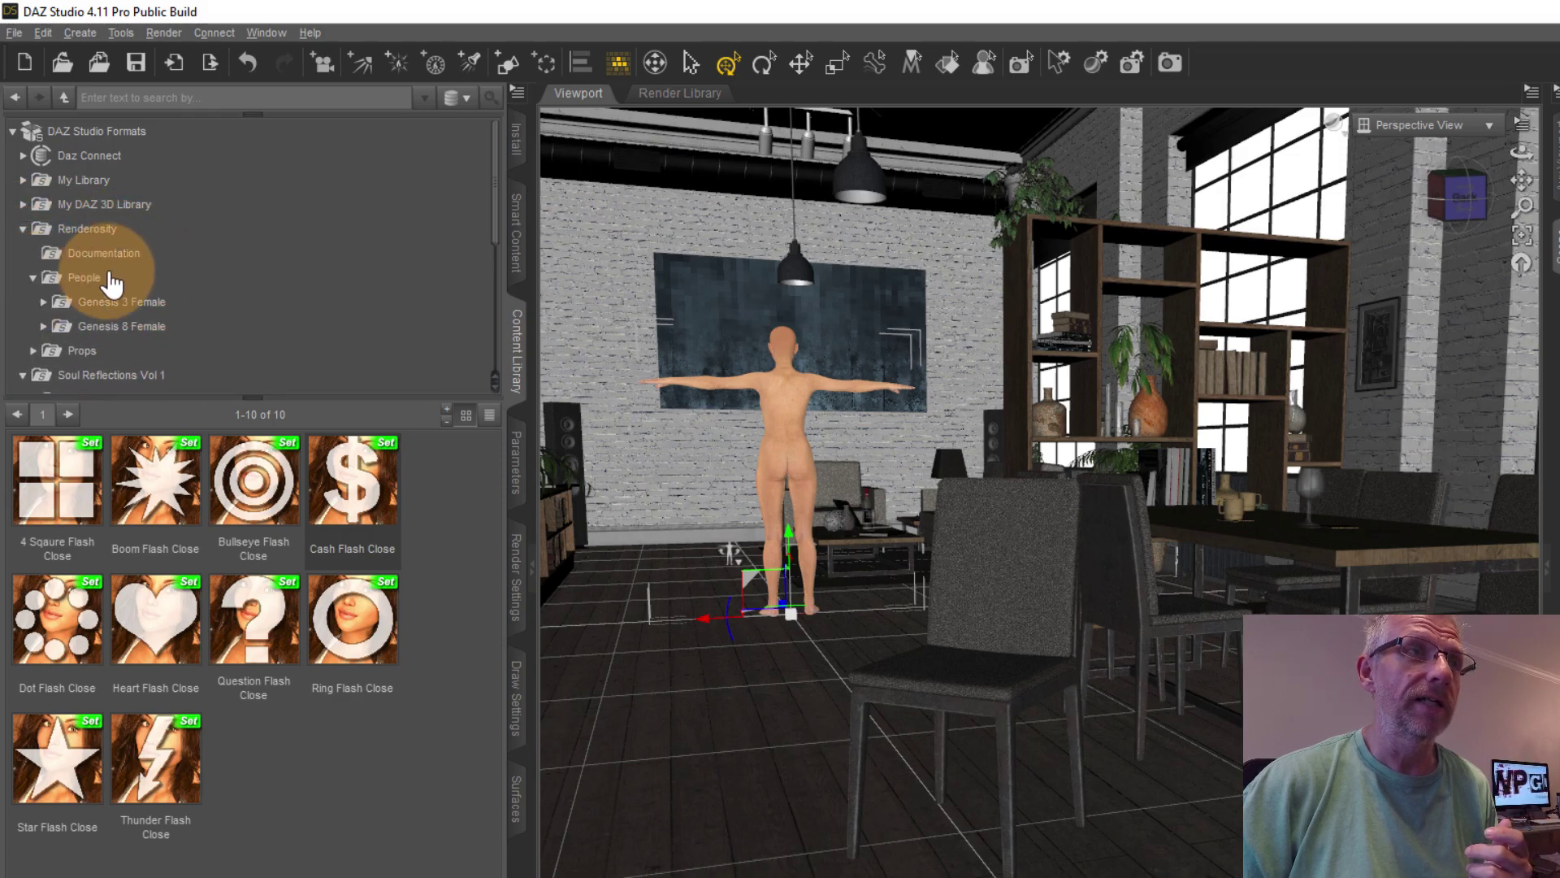
click(43, 302)
scroll(177, 304, down, 2)
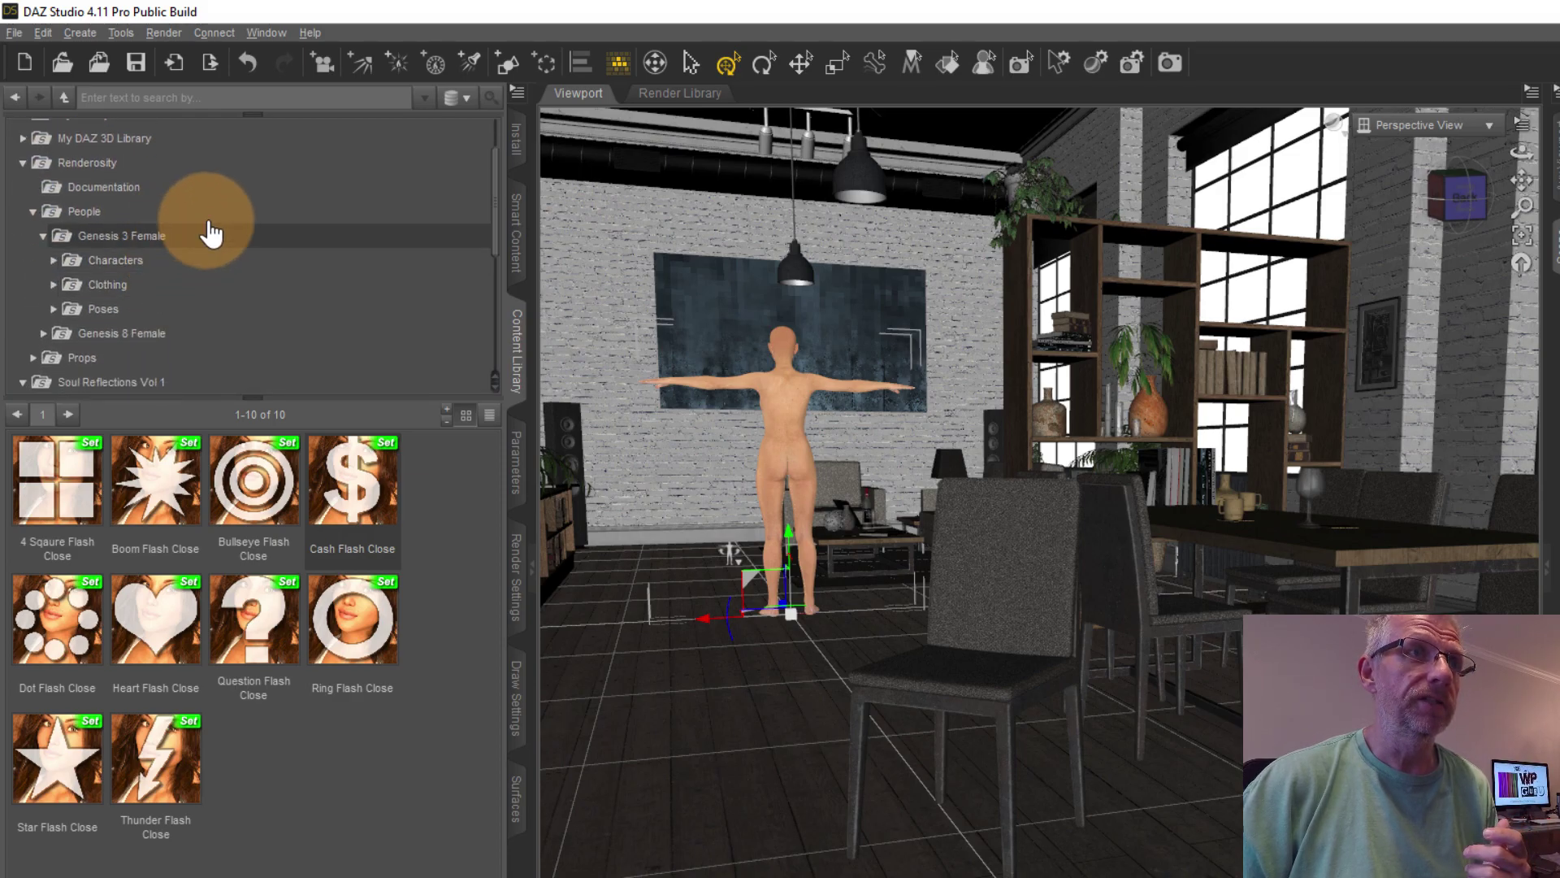
click(56, 284)
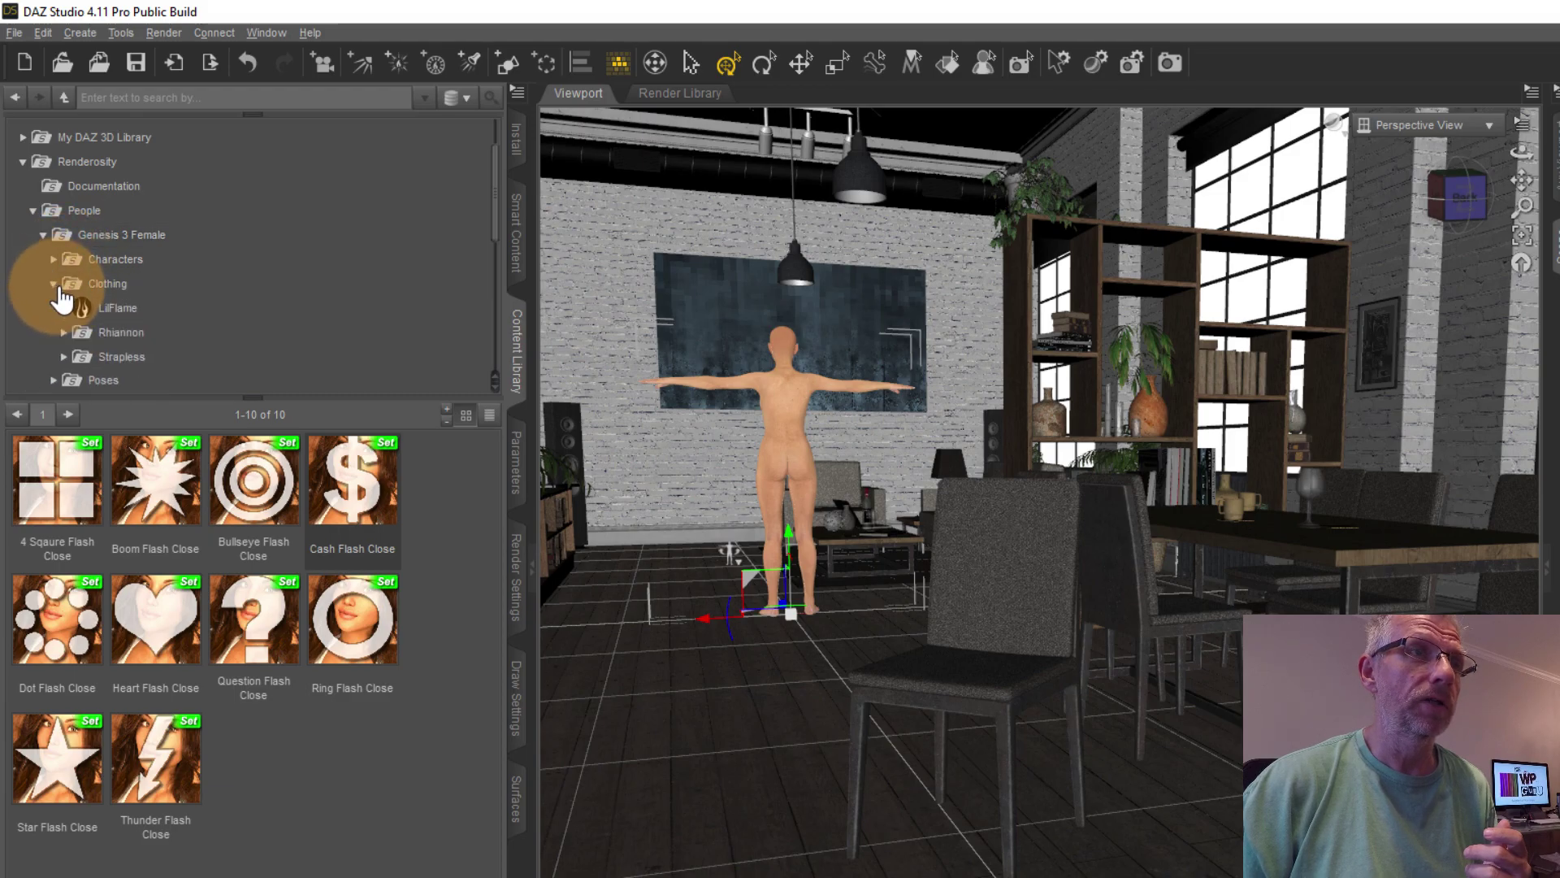
scroll(62, 256, down, 2)
click(186, 271)
scroll(189, 287, down, 2)
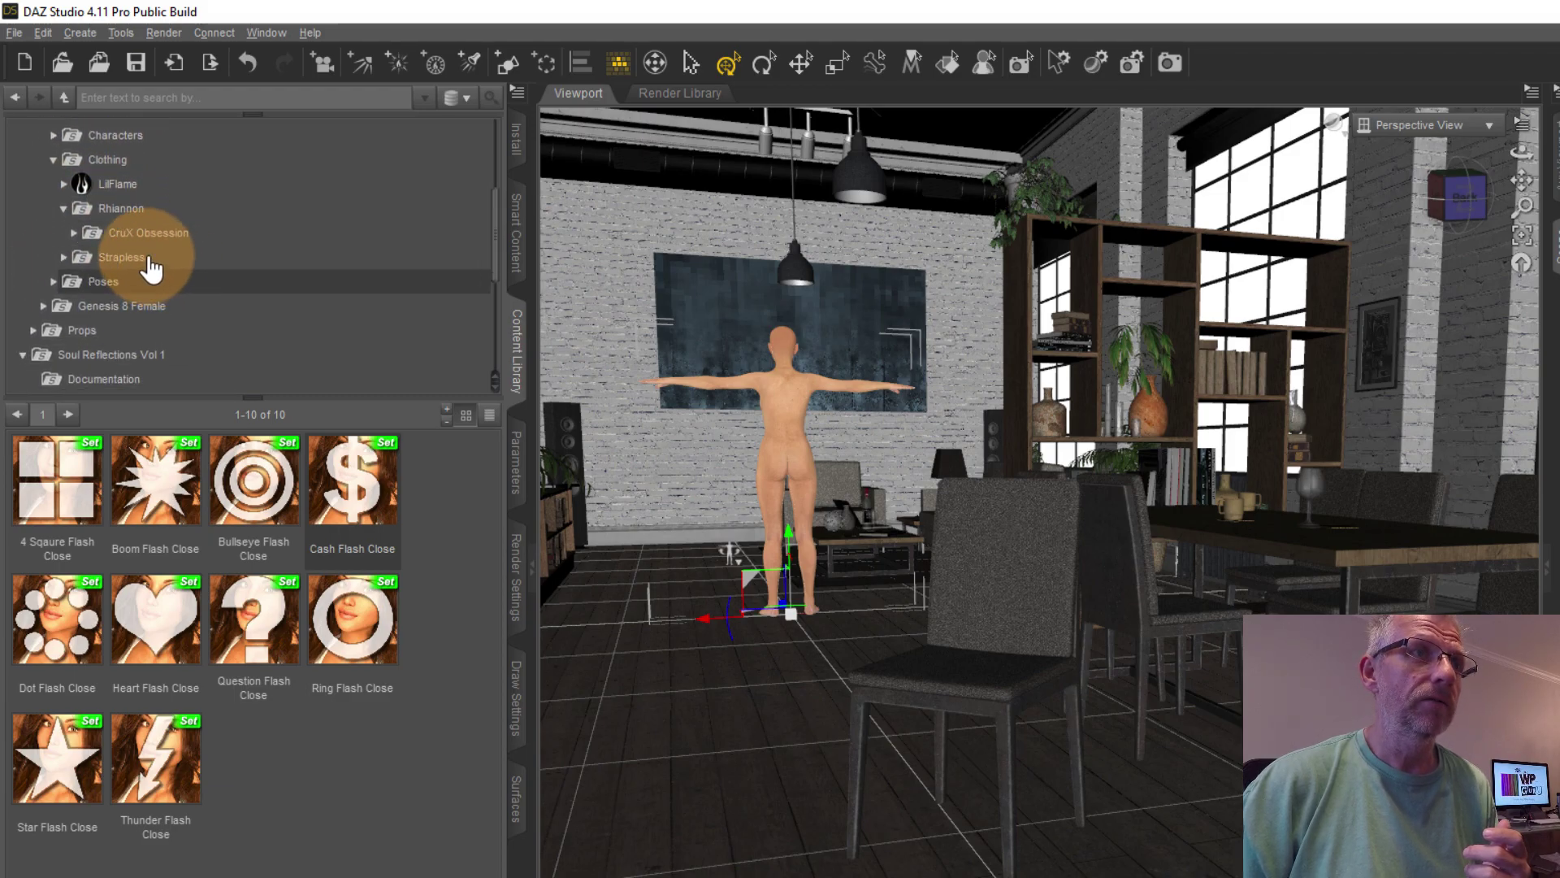
click(138, 227)
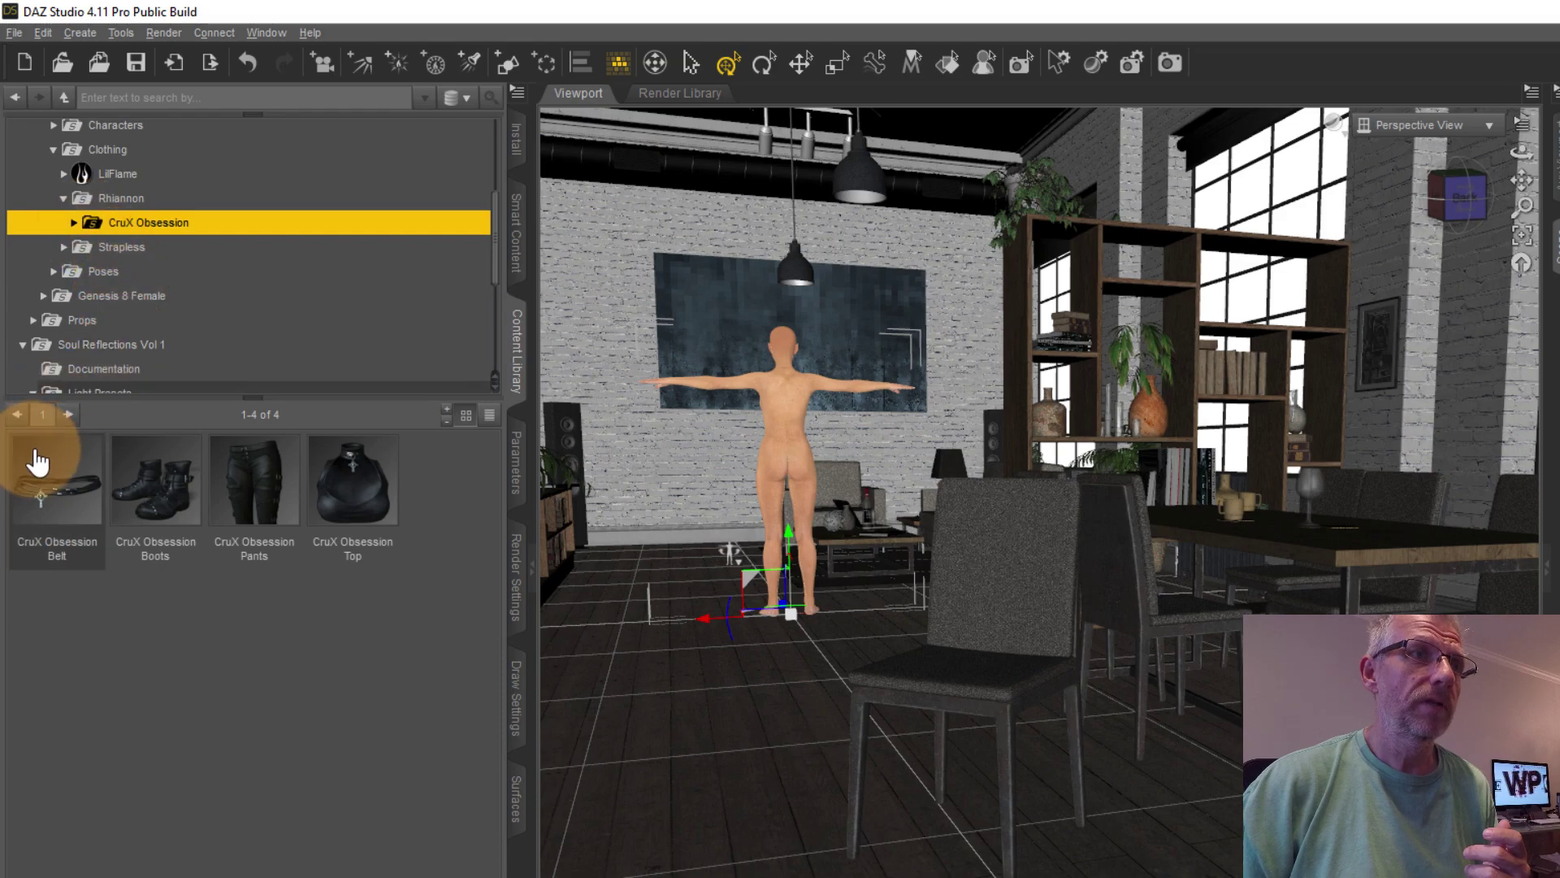
Dress the Genesis 3 Female in the CruX Obsession belt, boots, pants and top.
double_click(68, 493)
double_click(163, 494)
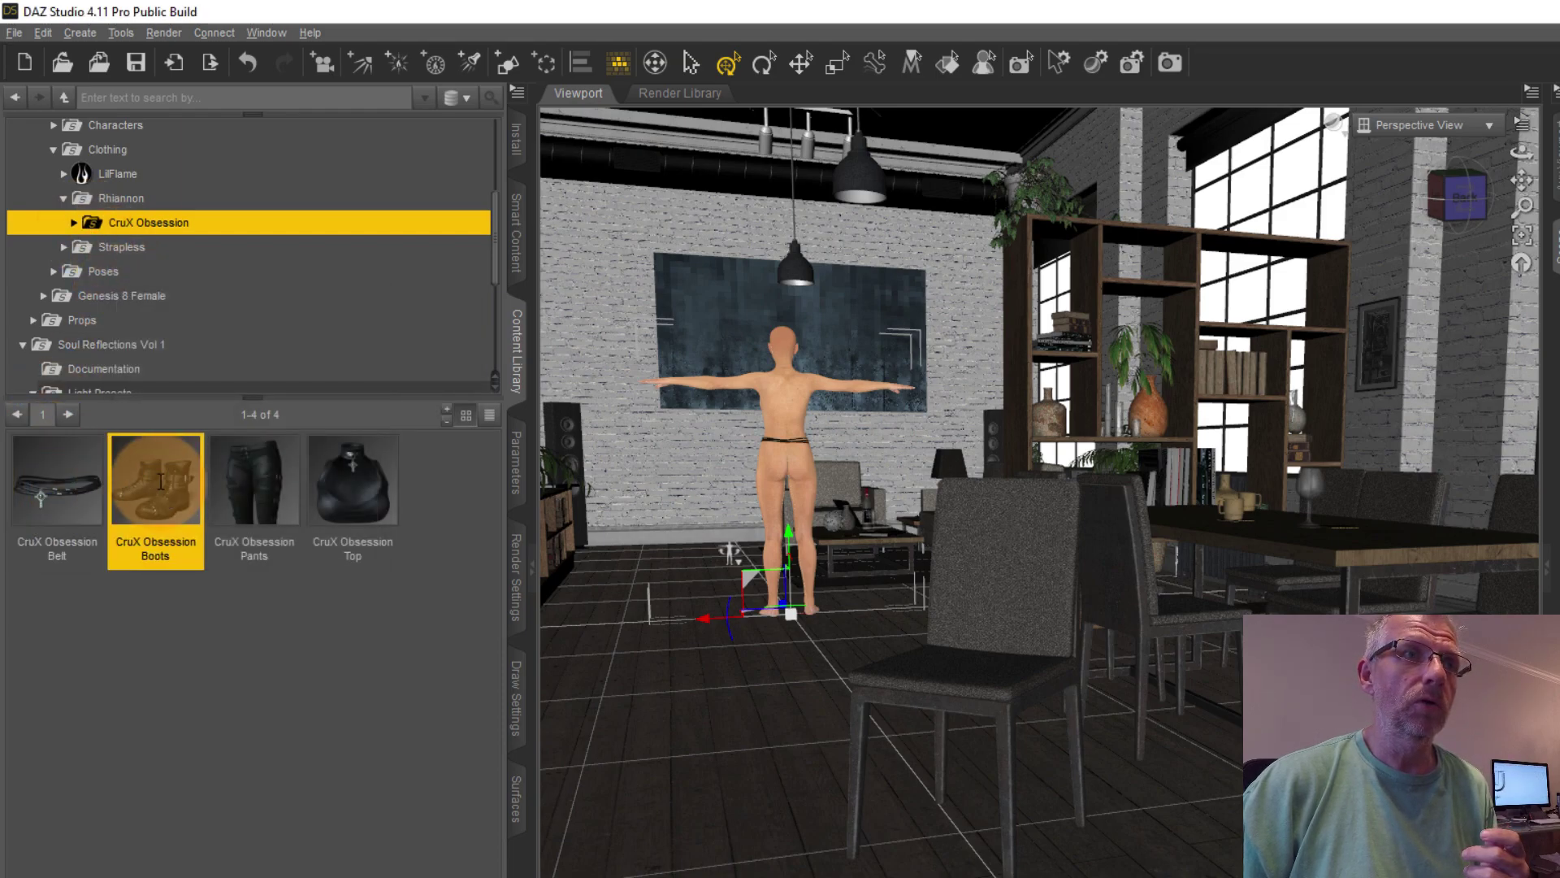
double_click(246, 484)
double_click(341, 488)
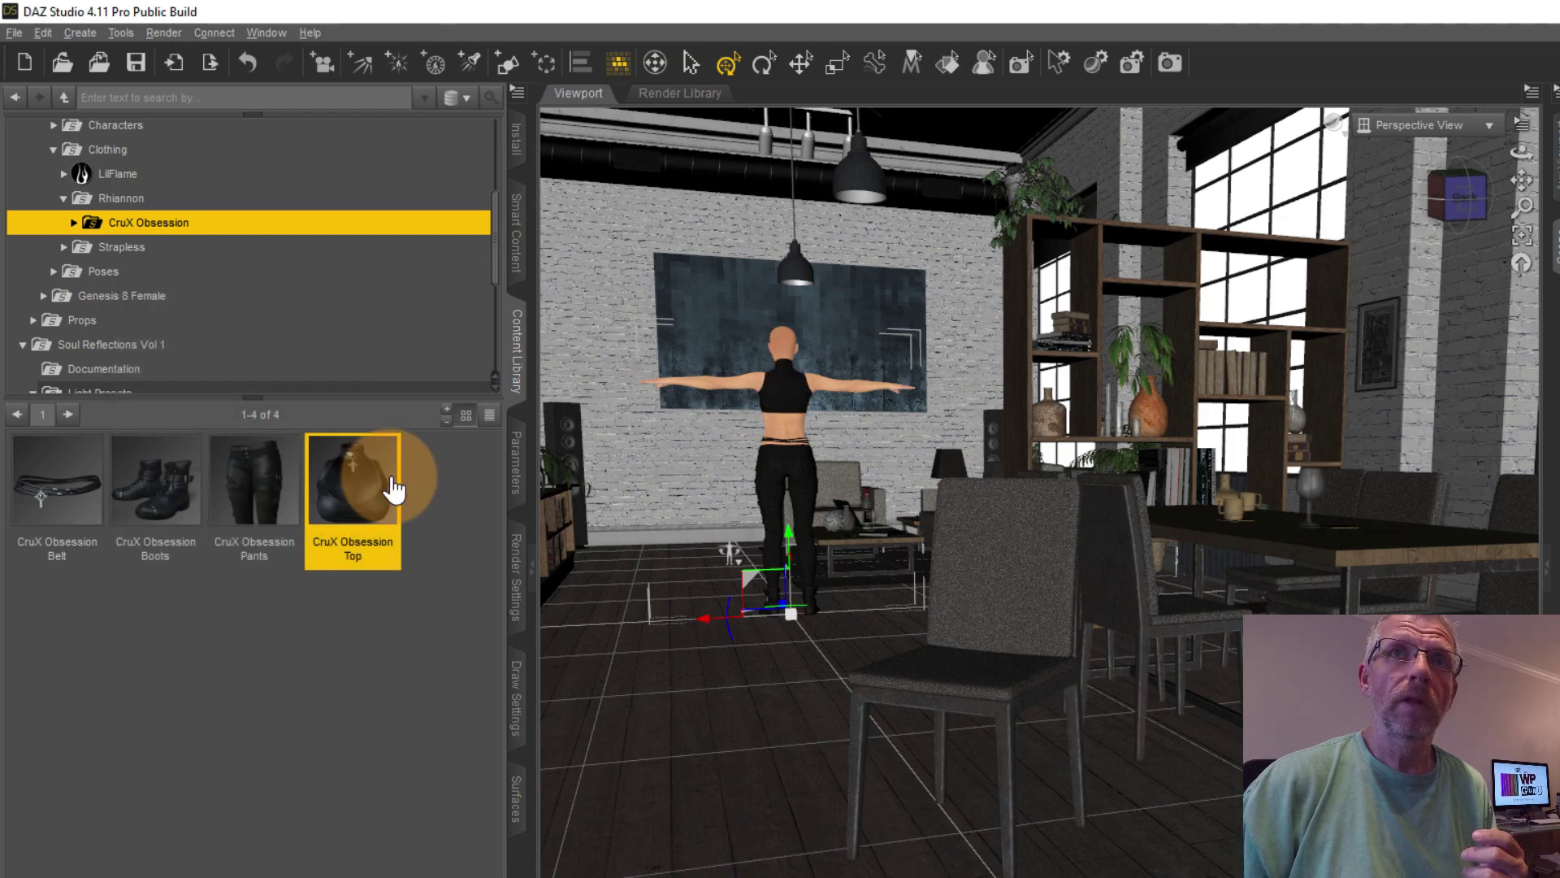
Open the Ela folder among the Rhiannon characters for Genesis 3 Female and expand its Iray materials.
click(180, 231)
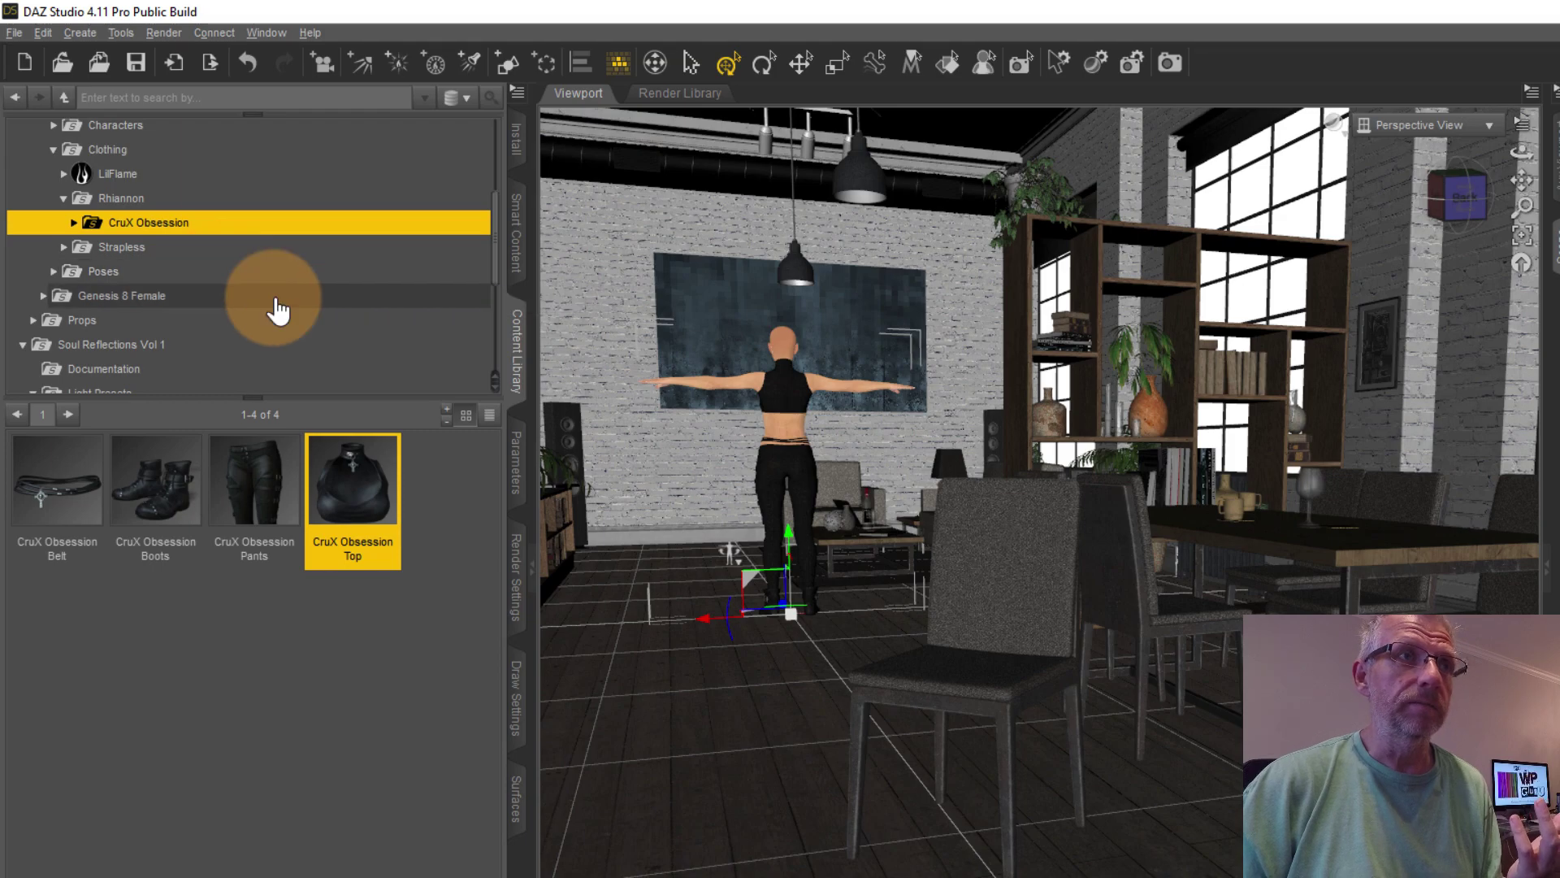
scroll(273, 295, up, 1)
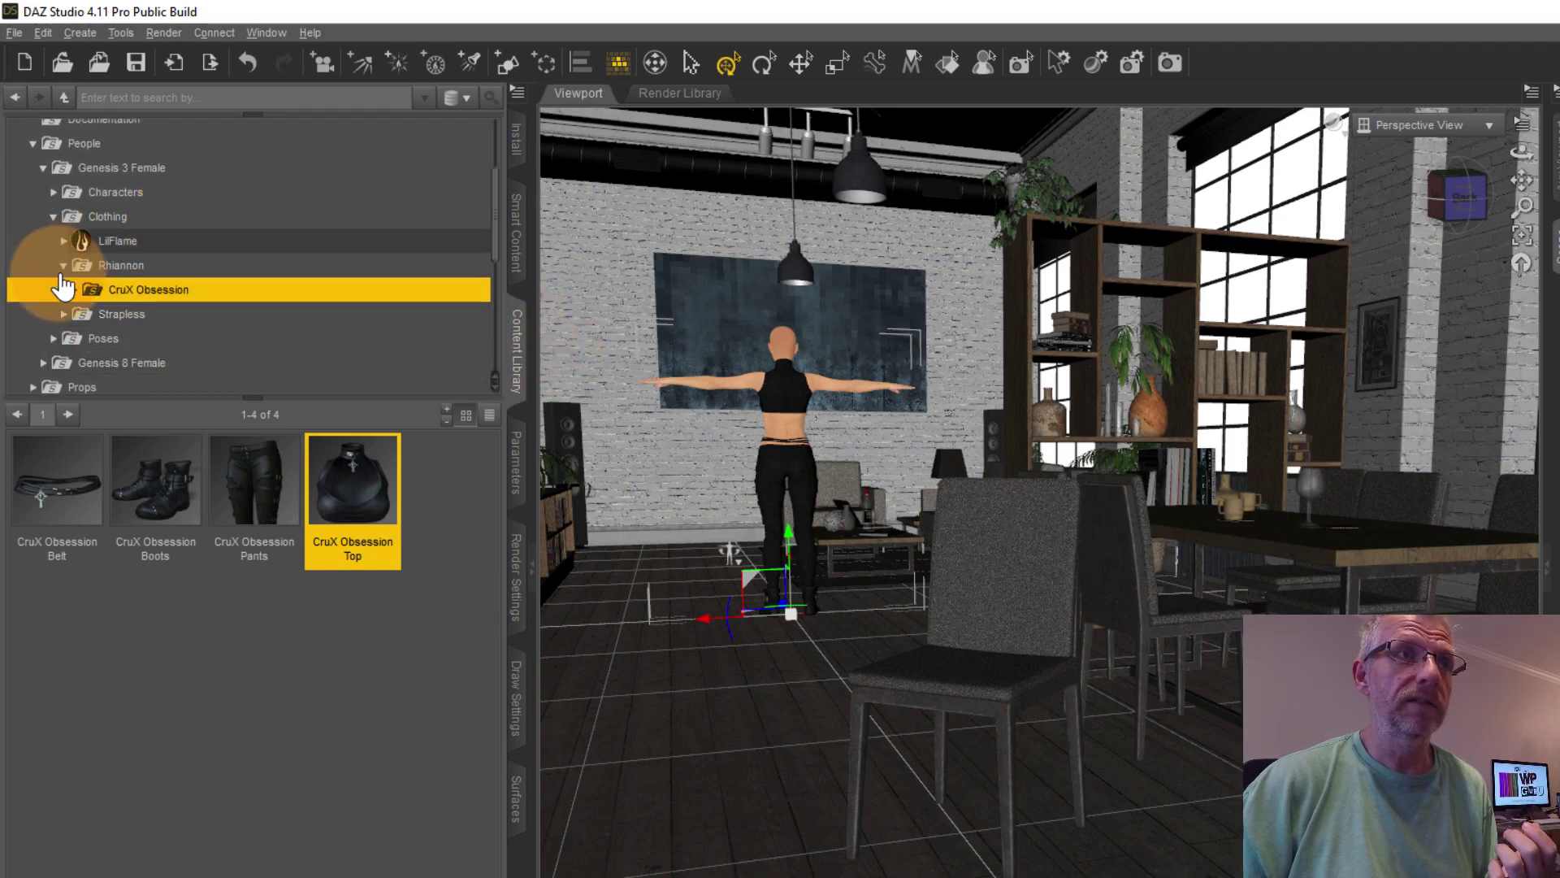
click(49, 195)
click(55, 216)
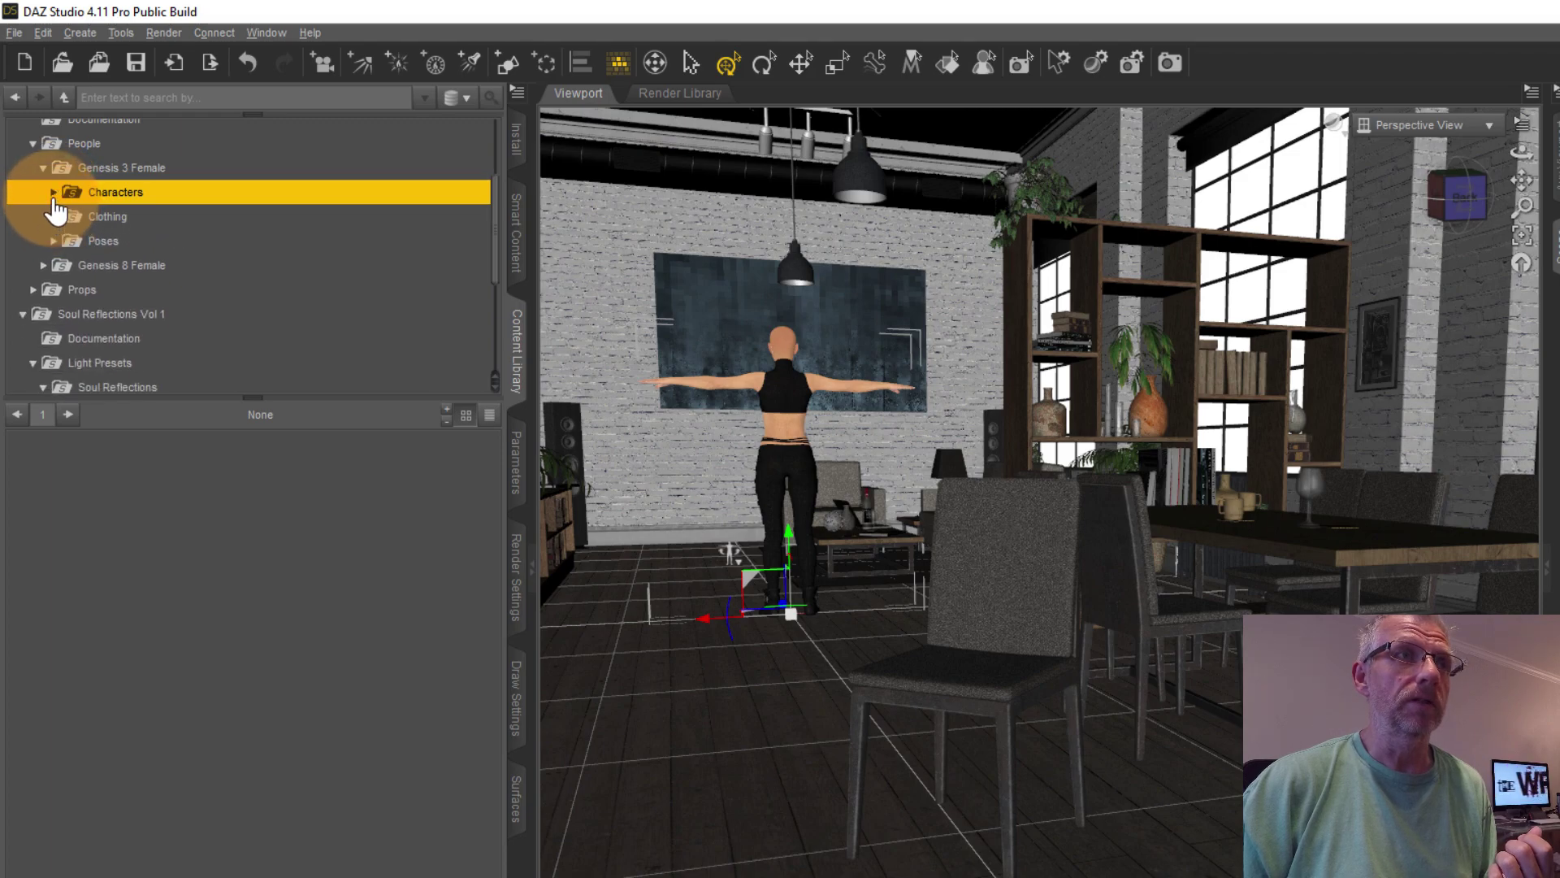
click(87, 218)
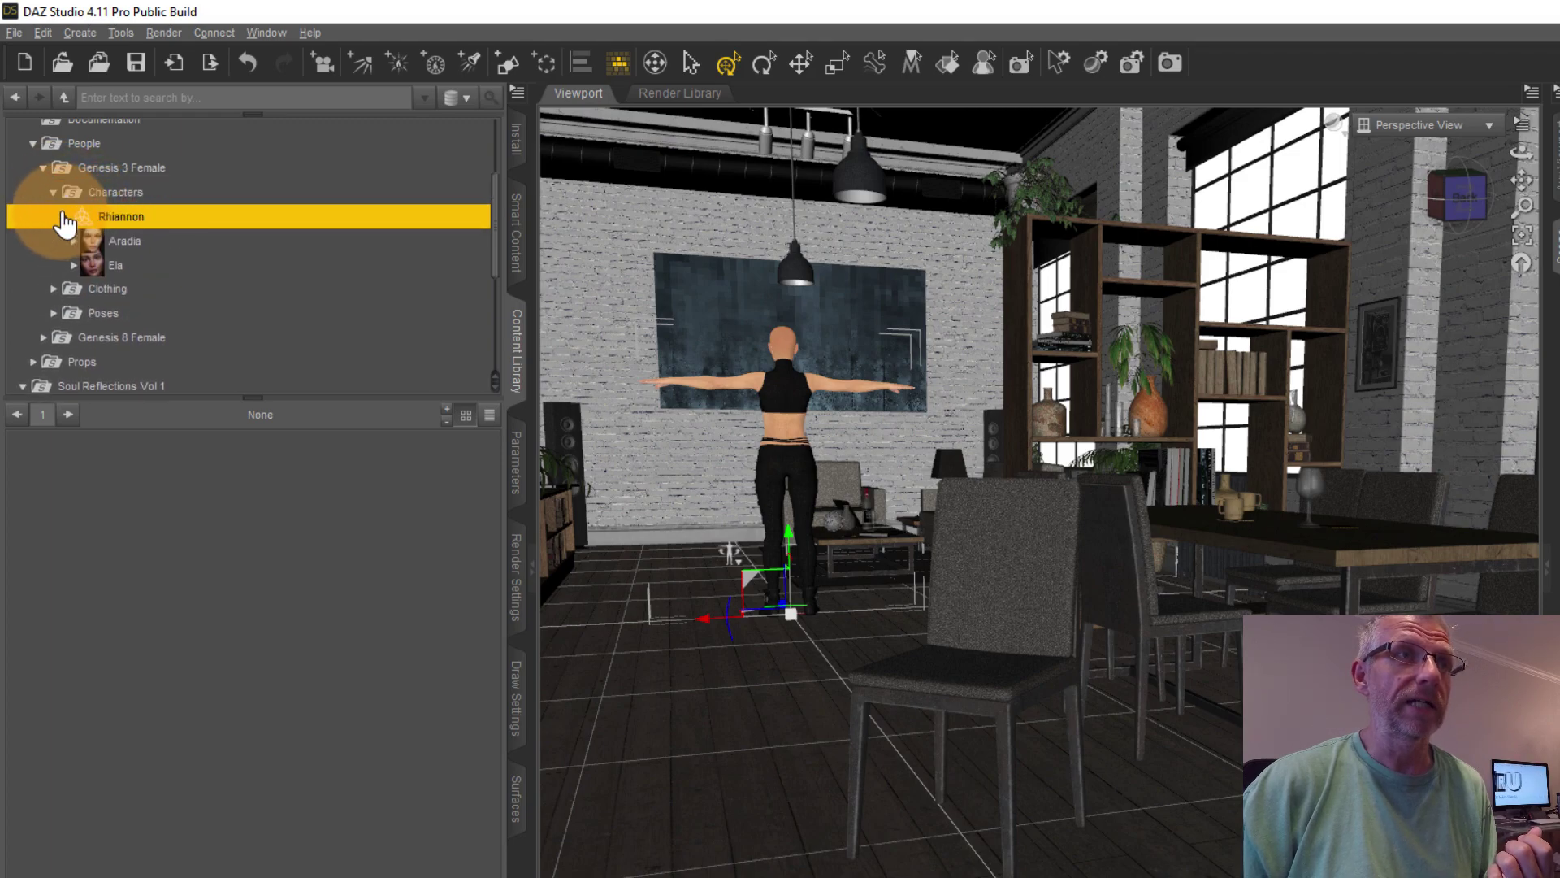
click(74, 265)
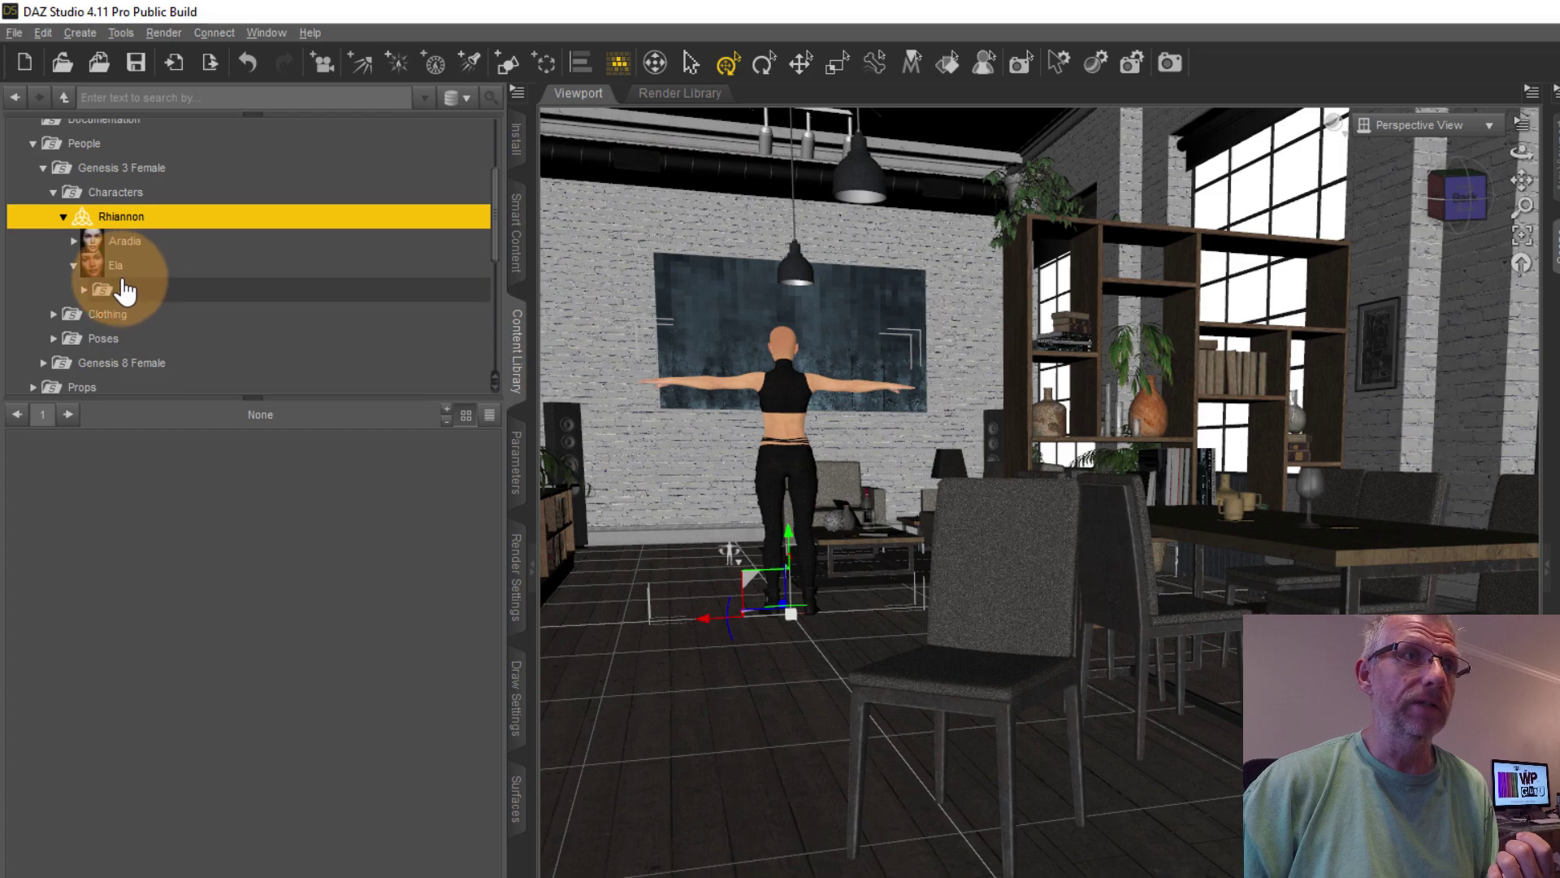
click(86, 291)
click(85, 290)
click(114, 266)
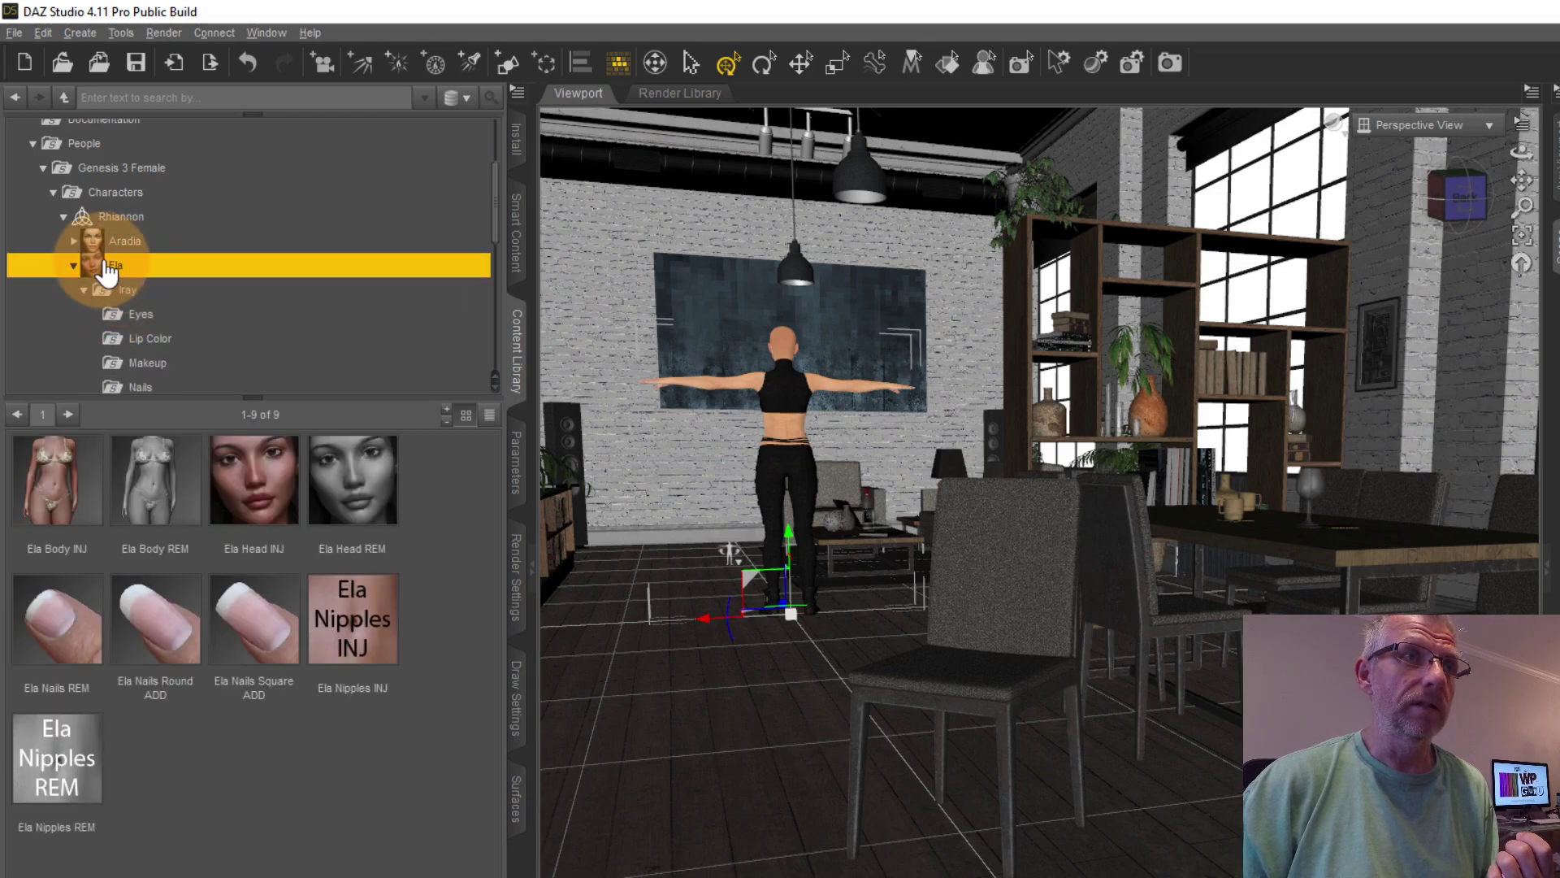
Apply the Ela Head INJ and Ela Body INJ shapes and the Ela Skin Iray material to the figure.
click(279, 470)
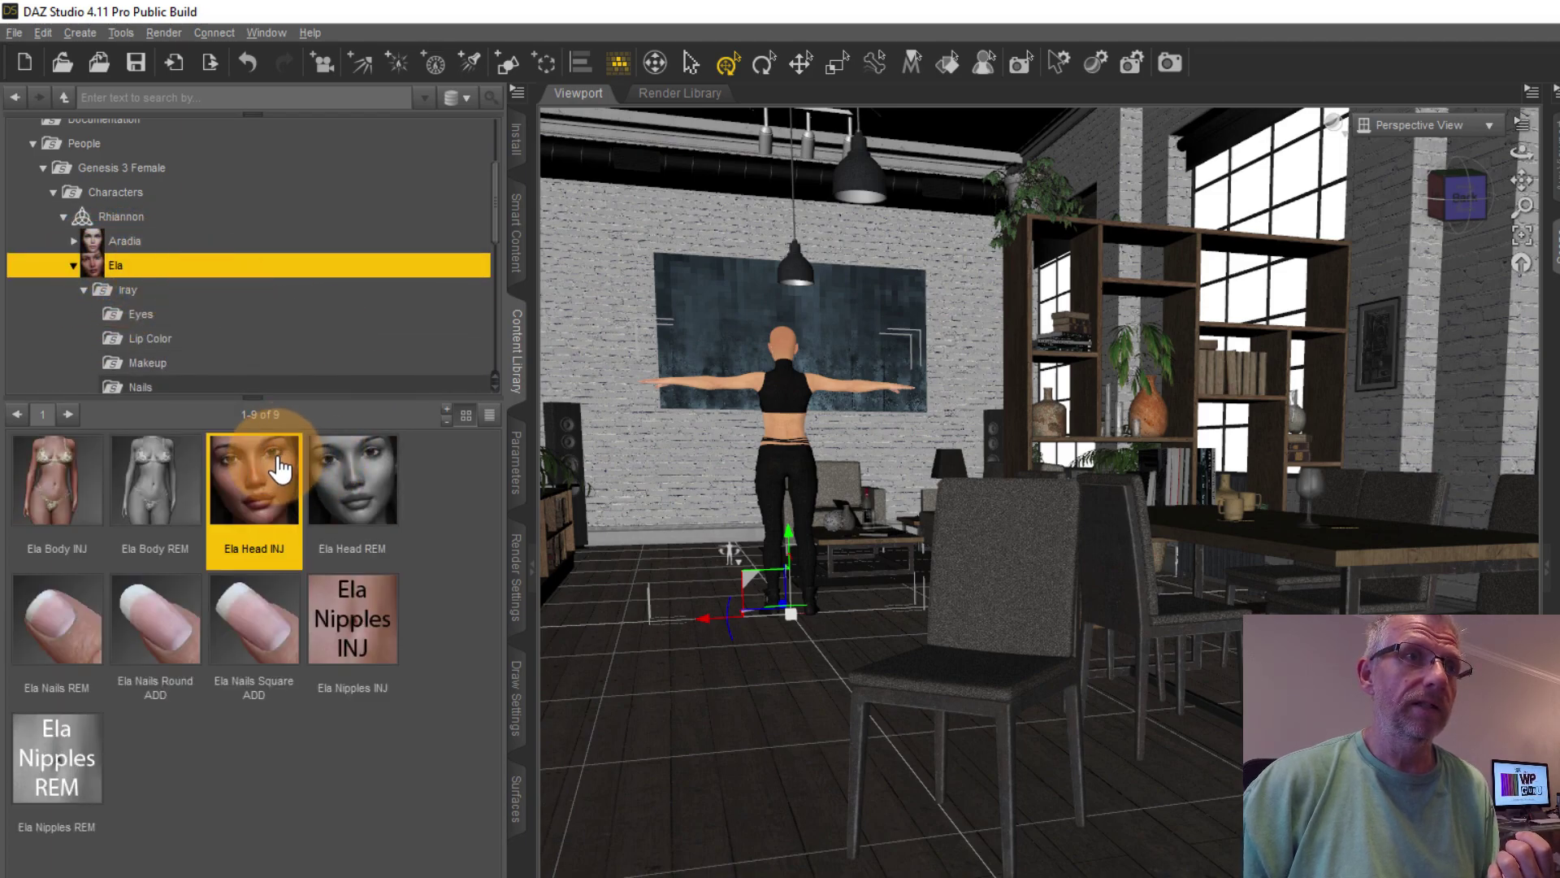
double_click(53, 516)
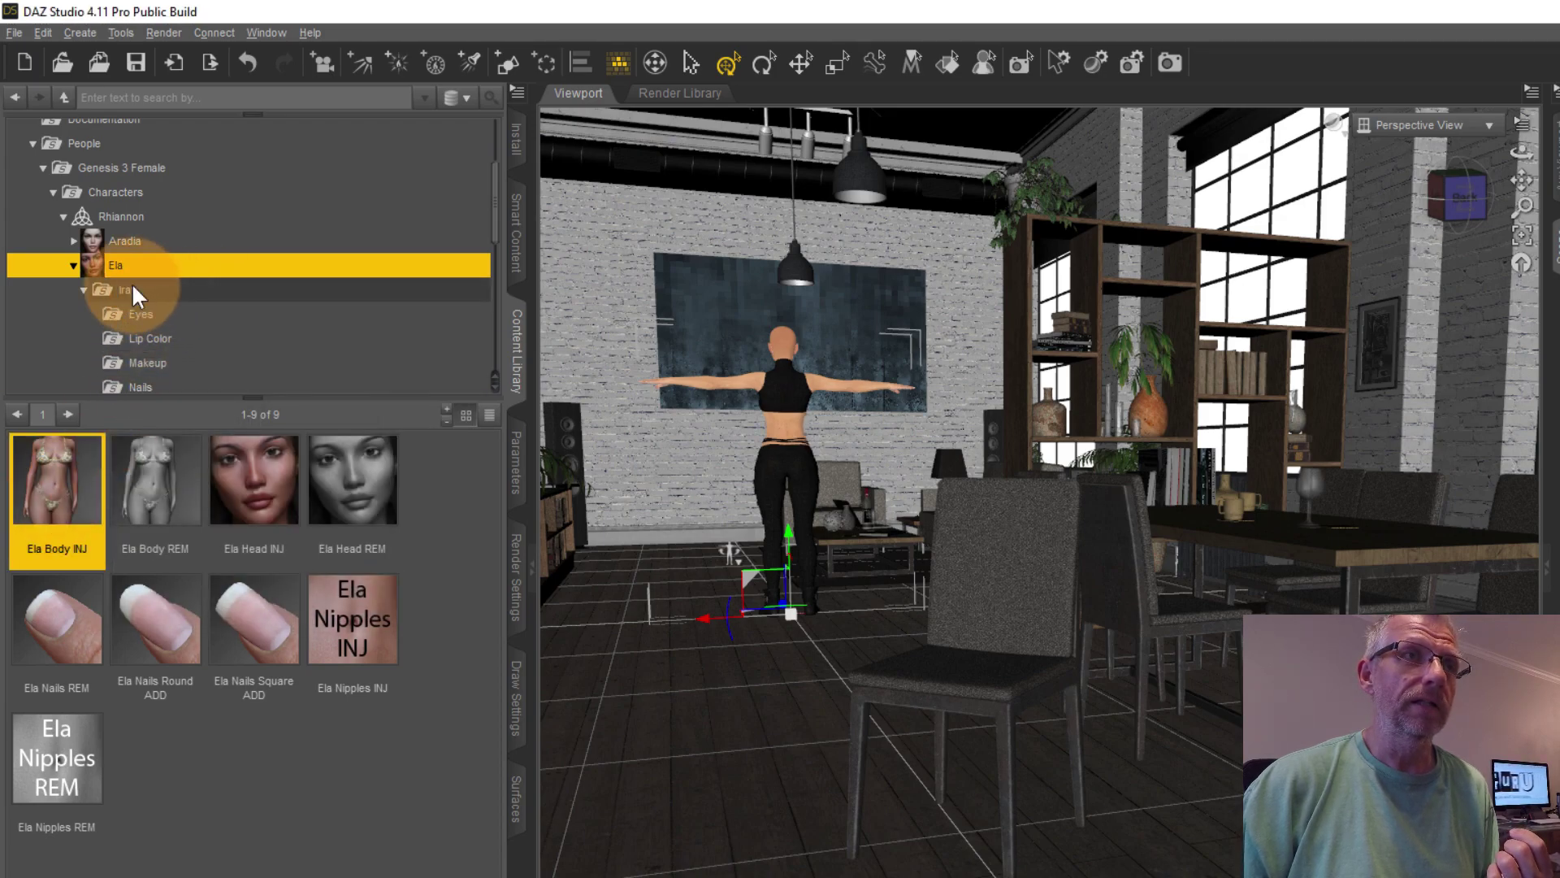
click(208, 292)
double_click(72, 469)
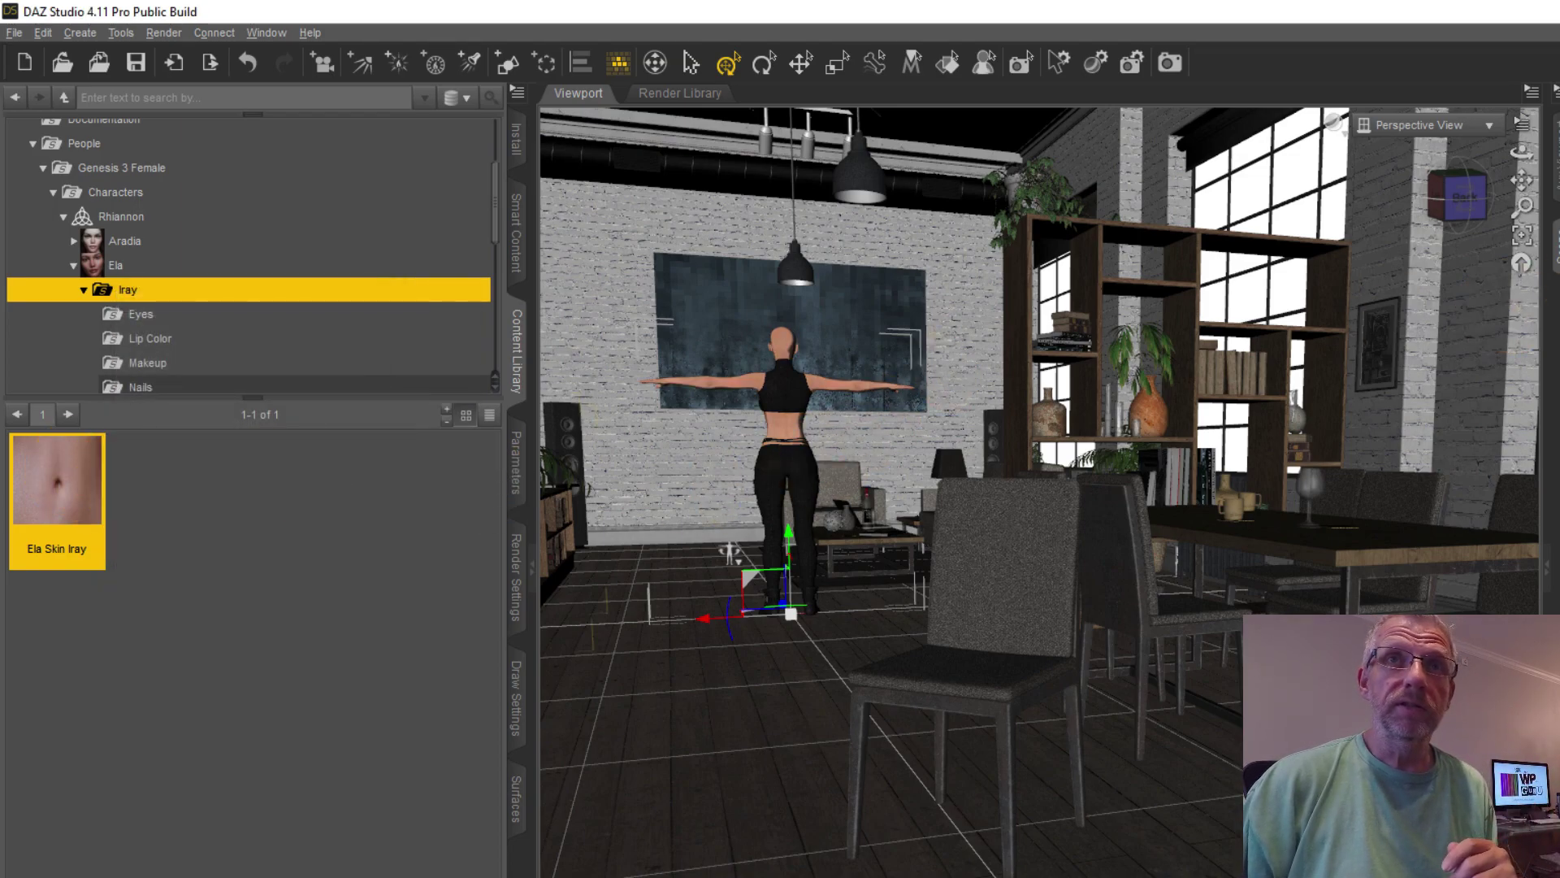
Apply the Sit 03 pose from the DM WhiteSpring C1 set to the figure, with limits turned off.
scroll(362, 271, down, 2)
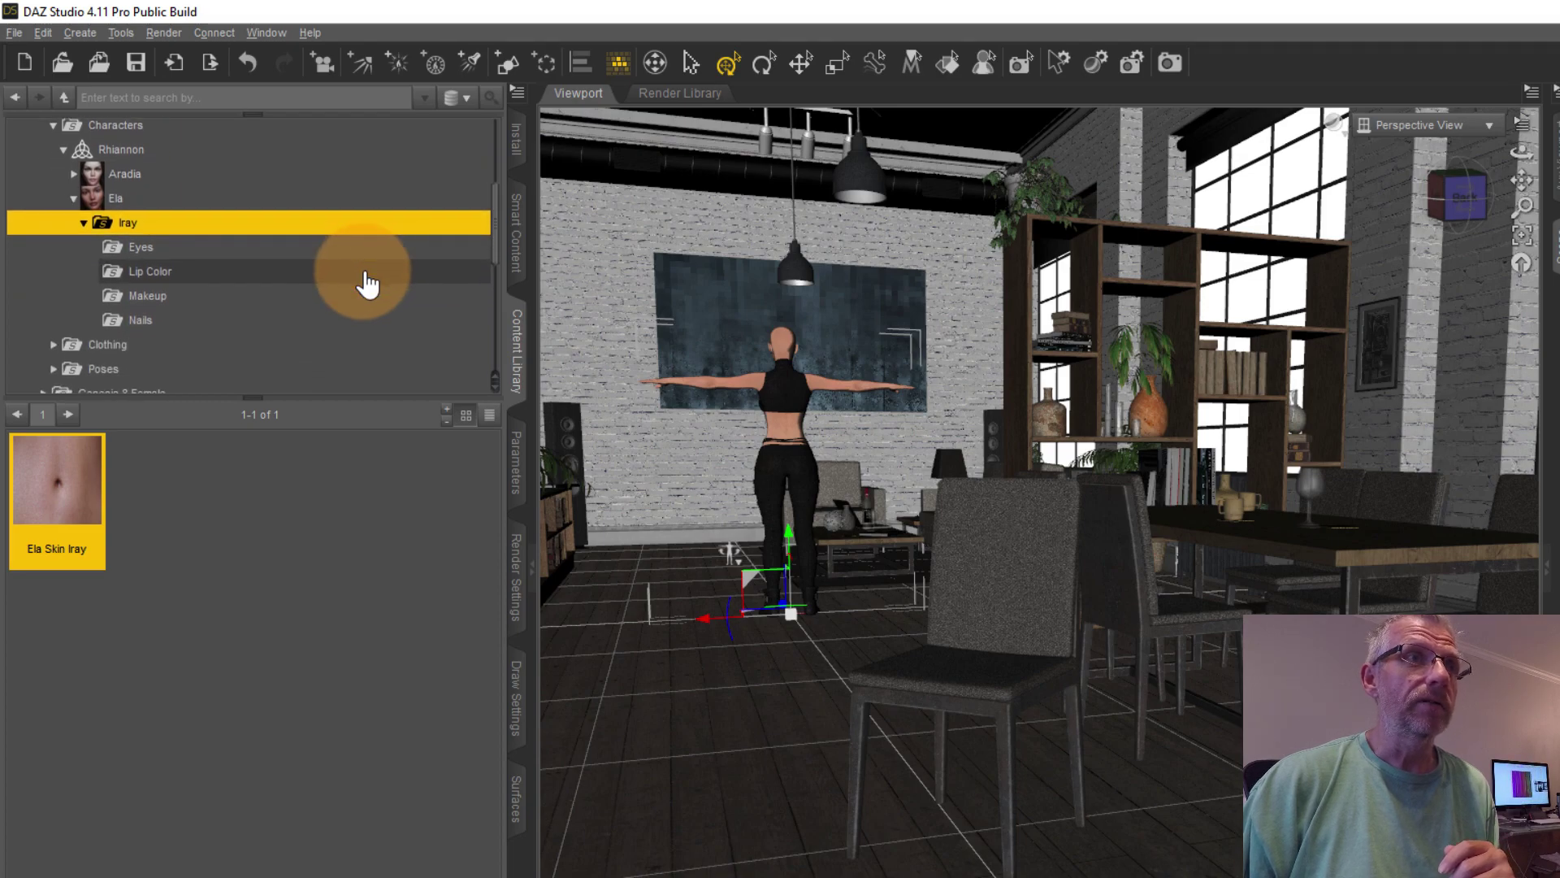
click(64, 150)
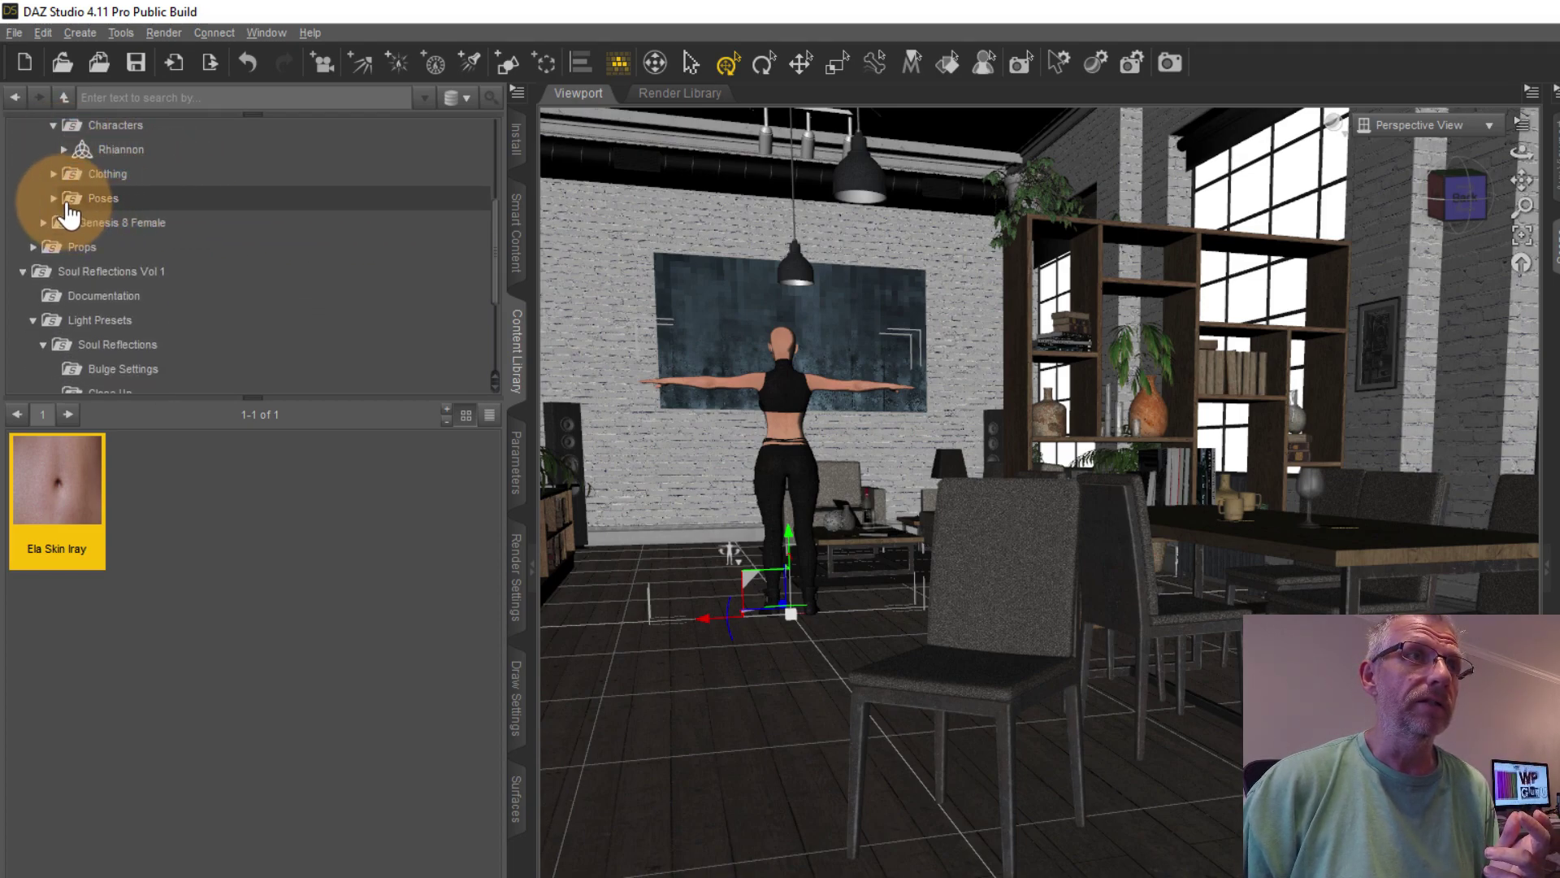
click(54, 198)
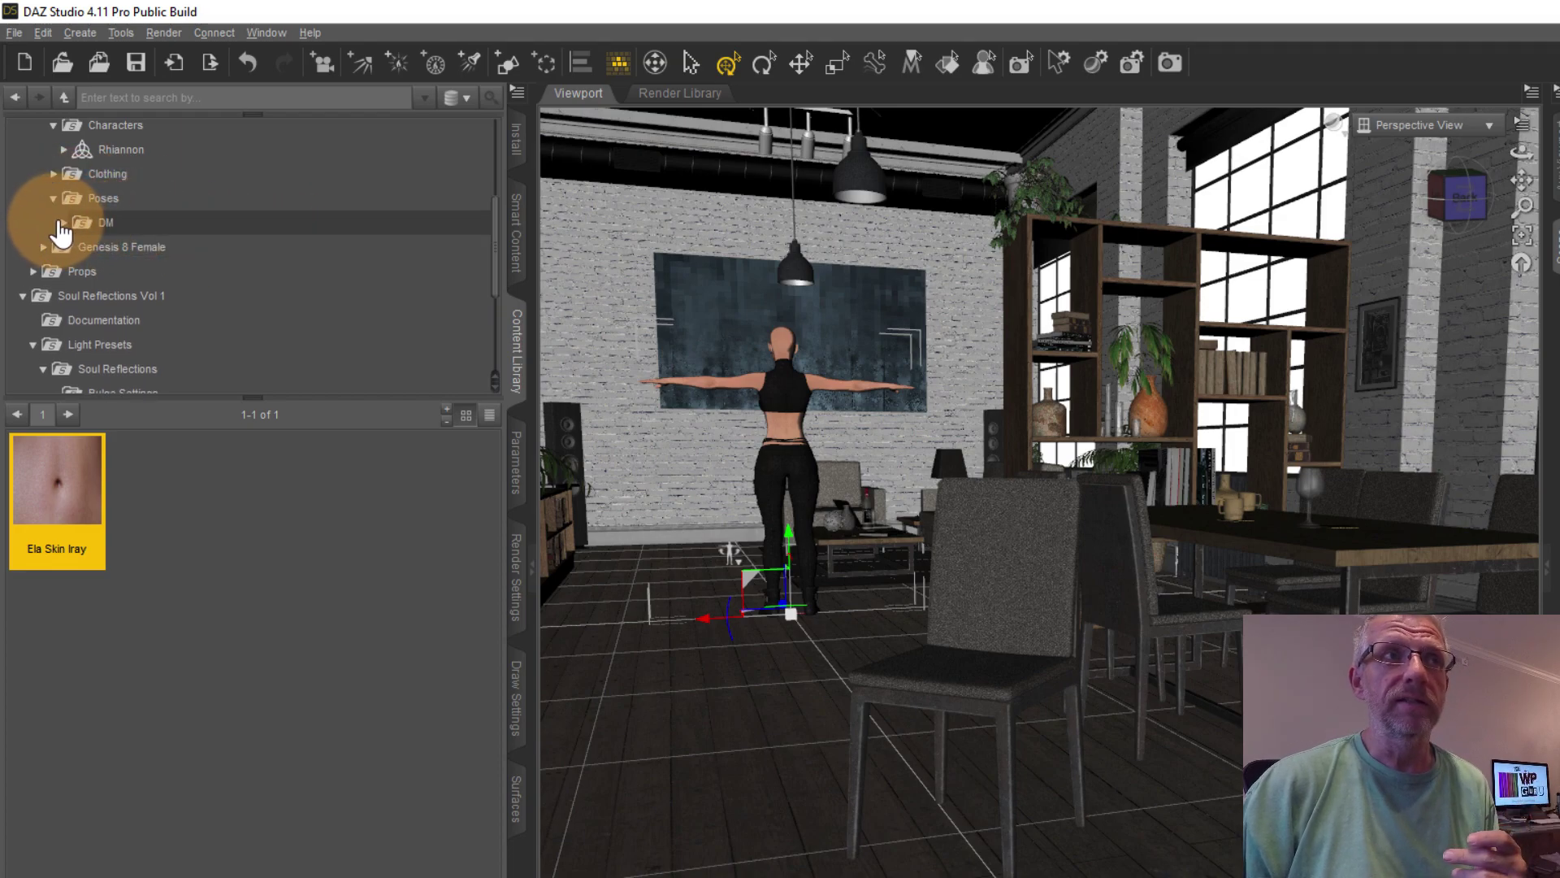
click(63, 222)
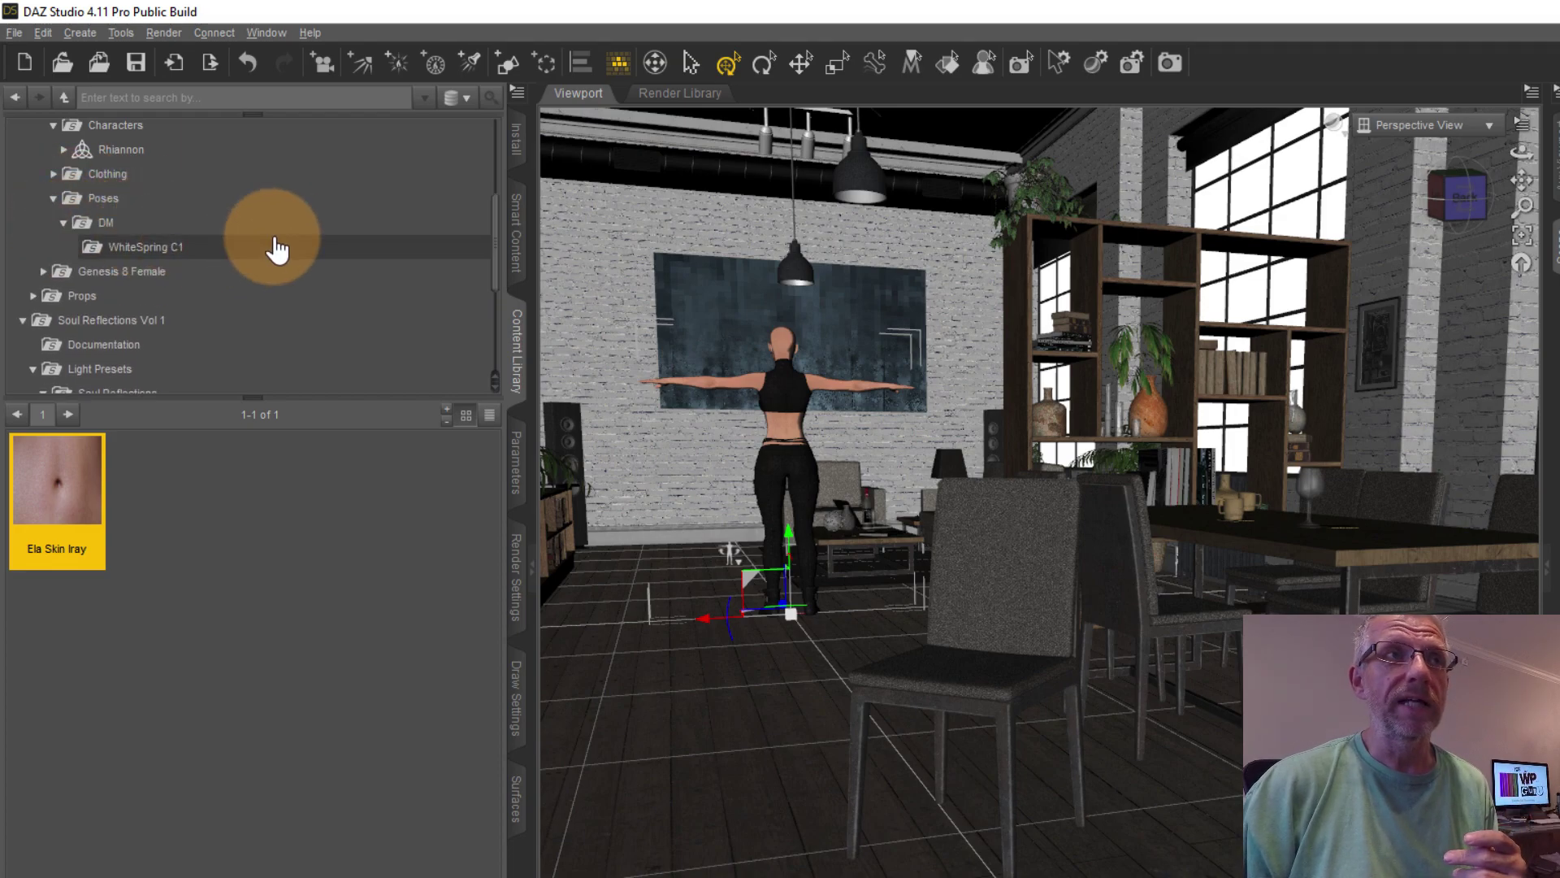
click(149, 248)
scroll(447, 617, down, 5)
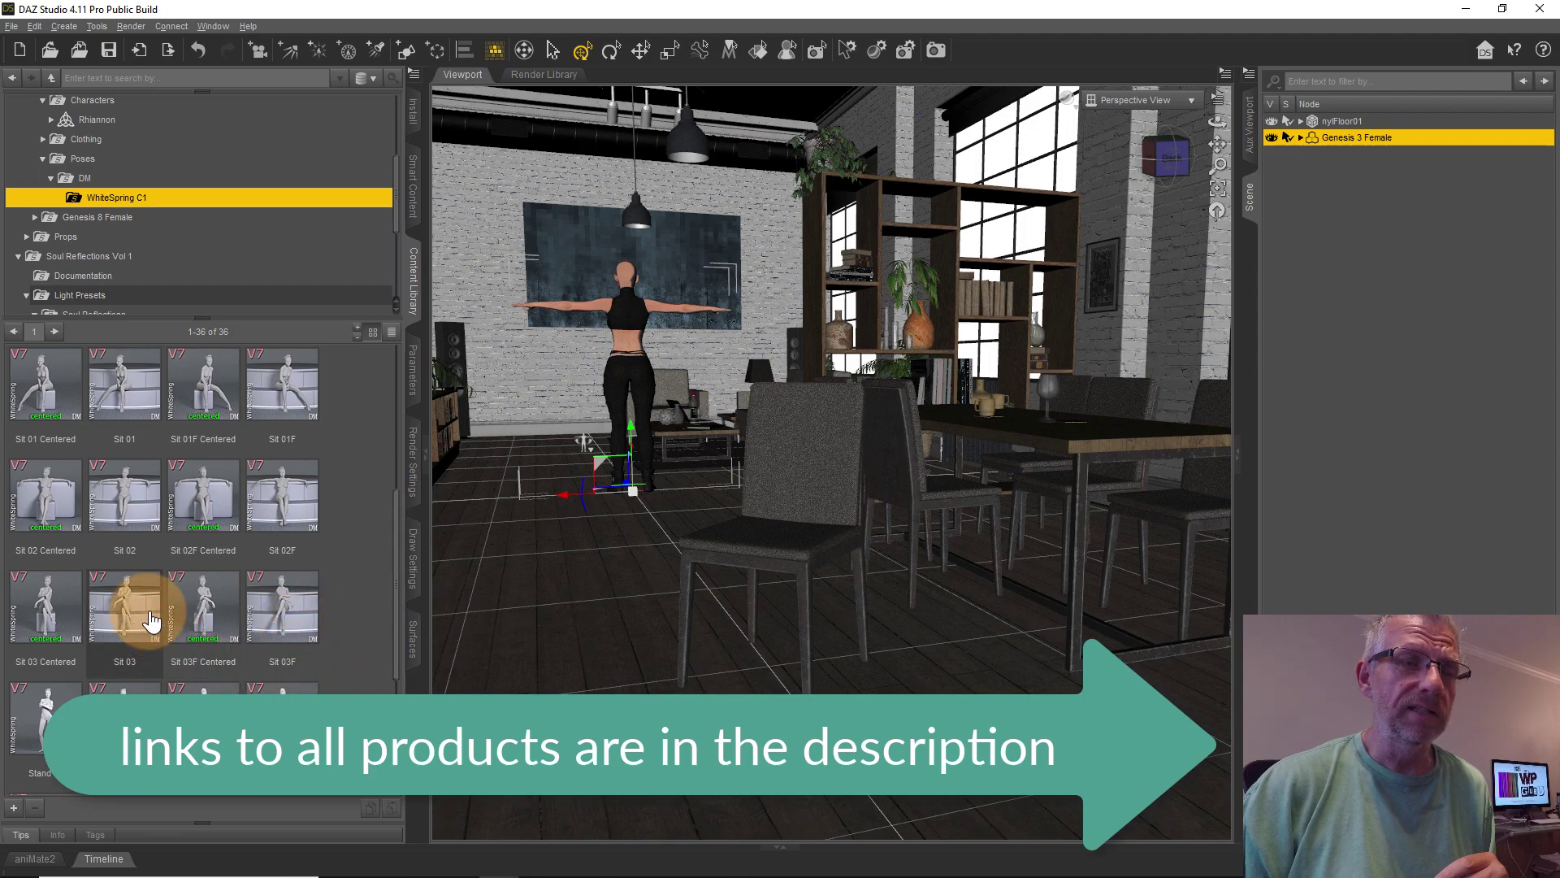
mouse_move(234, 625)
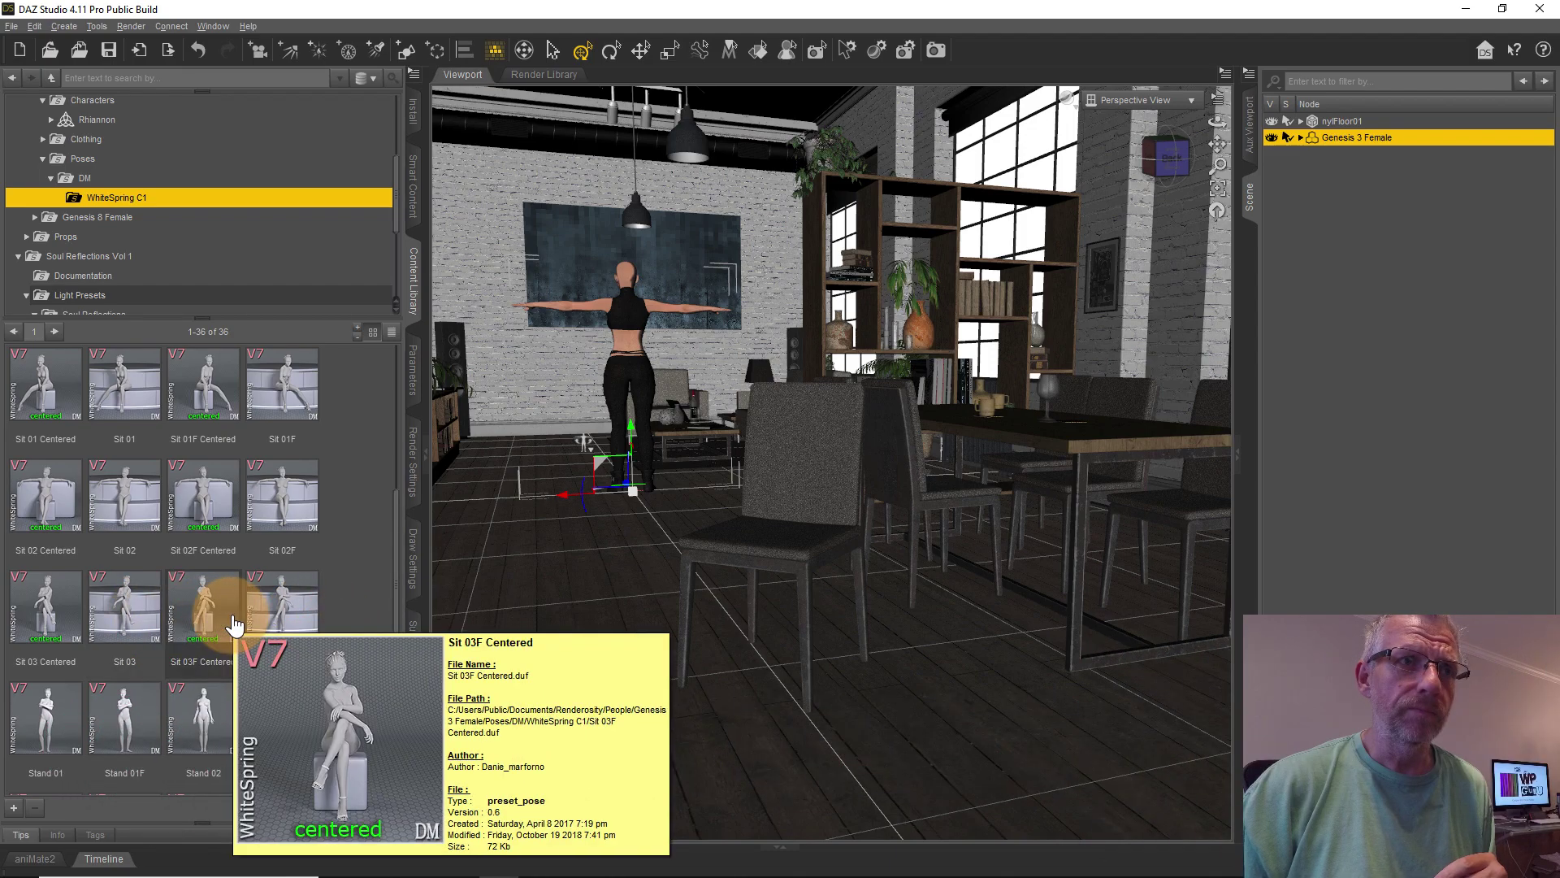
double_click(112, 603)
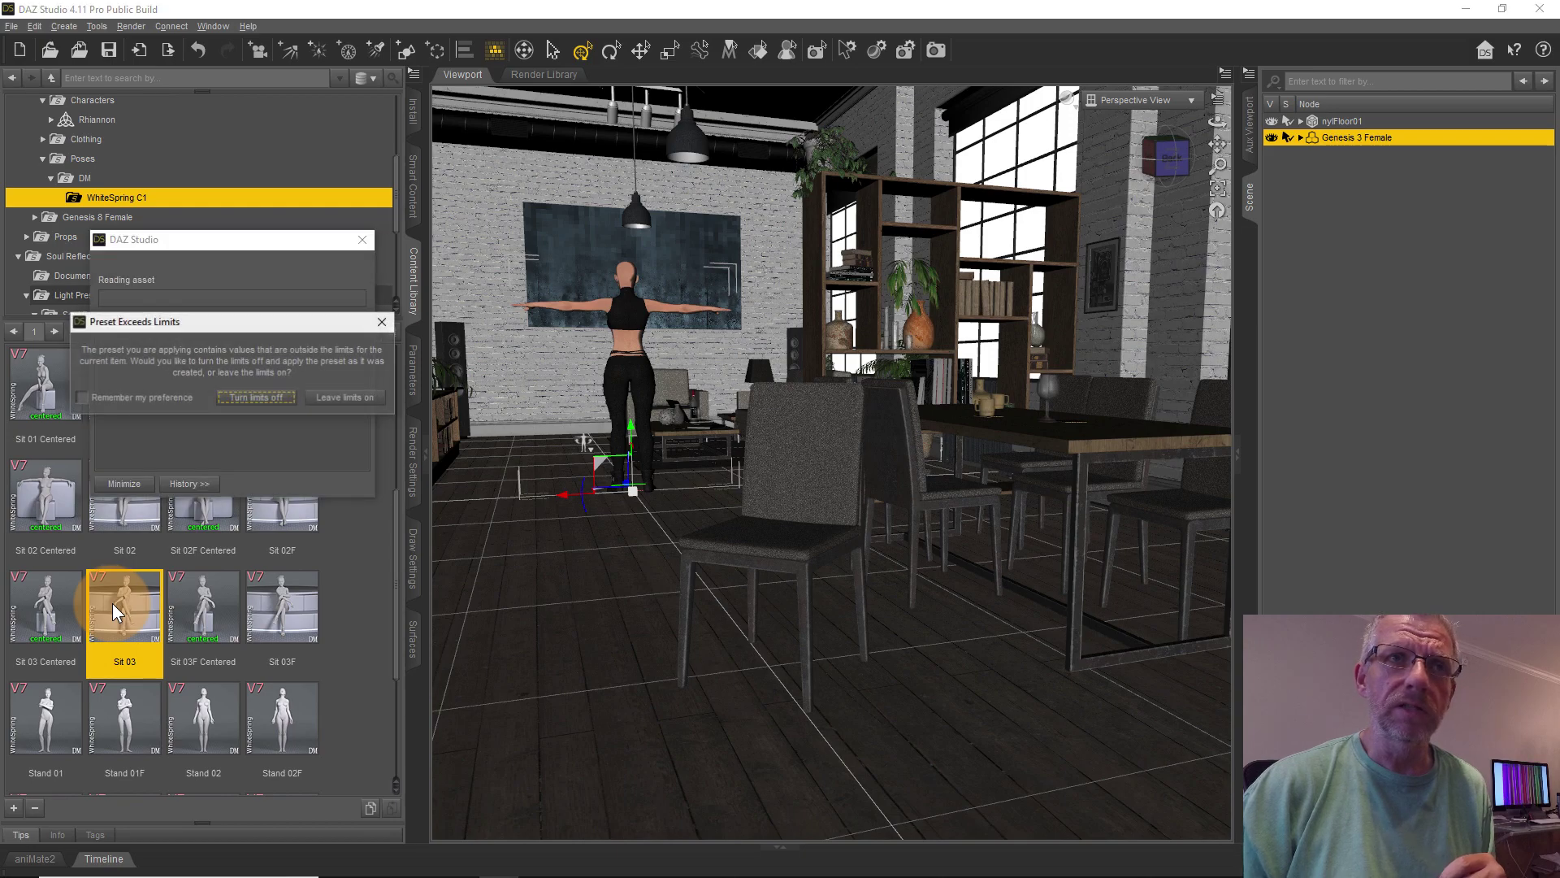
click(275, 397)
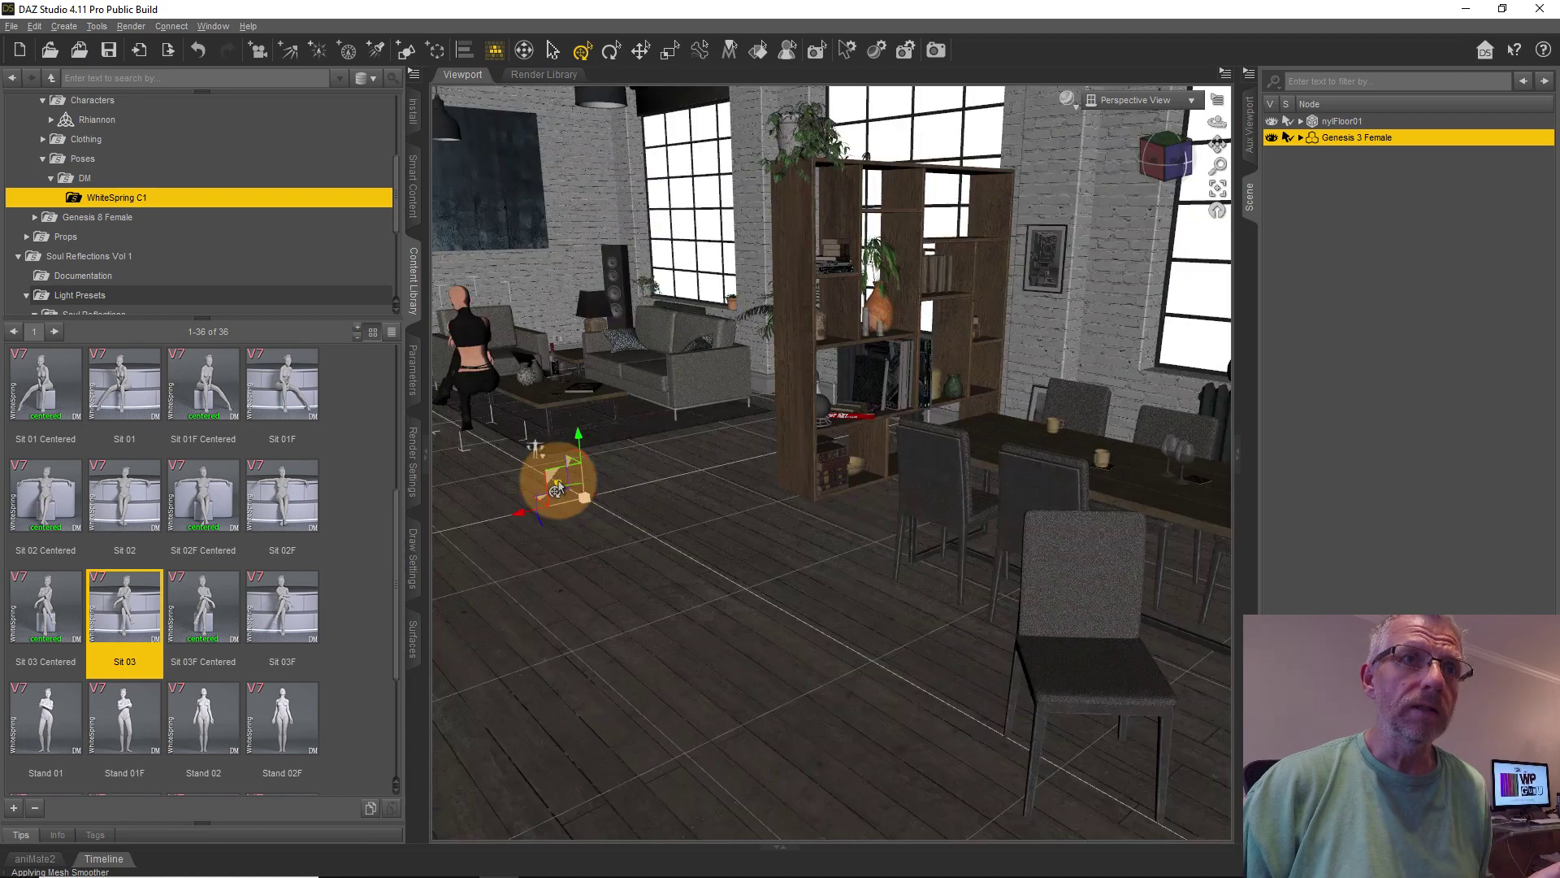
Move the Genesis 3 Female onto the separated chair, apply the Sit 03 Centered pose, and turn her to sit facing away from the backrest.
drag(547, 477, 973, 719)
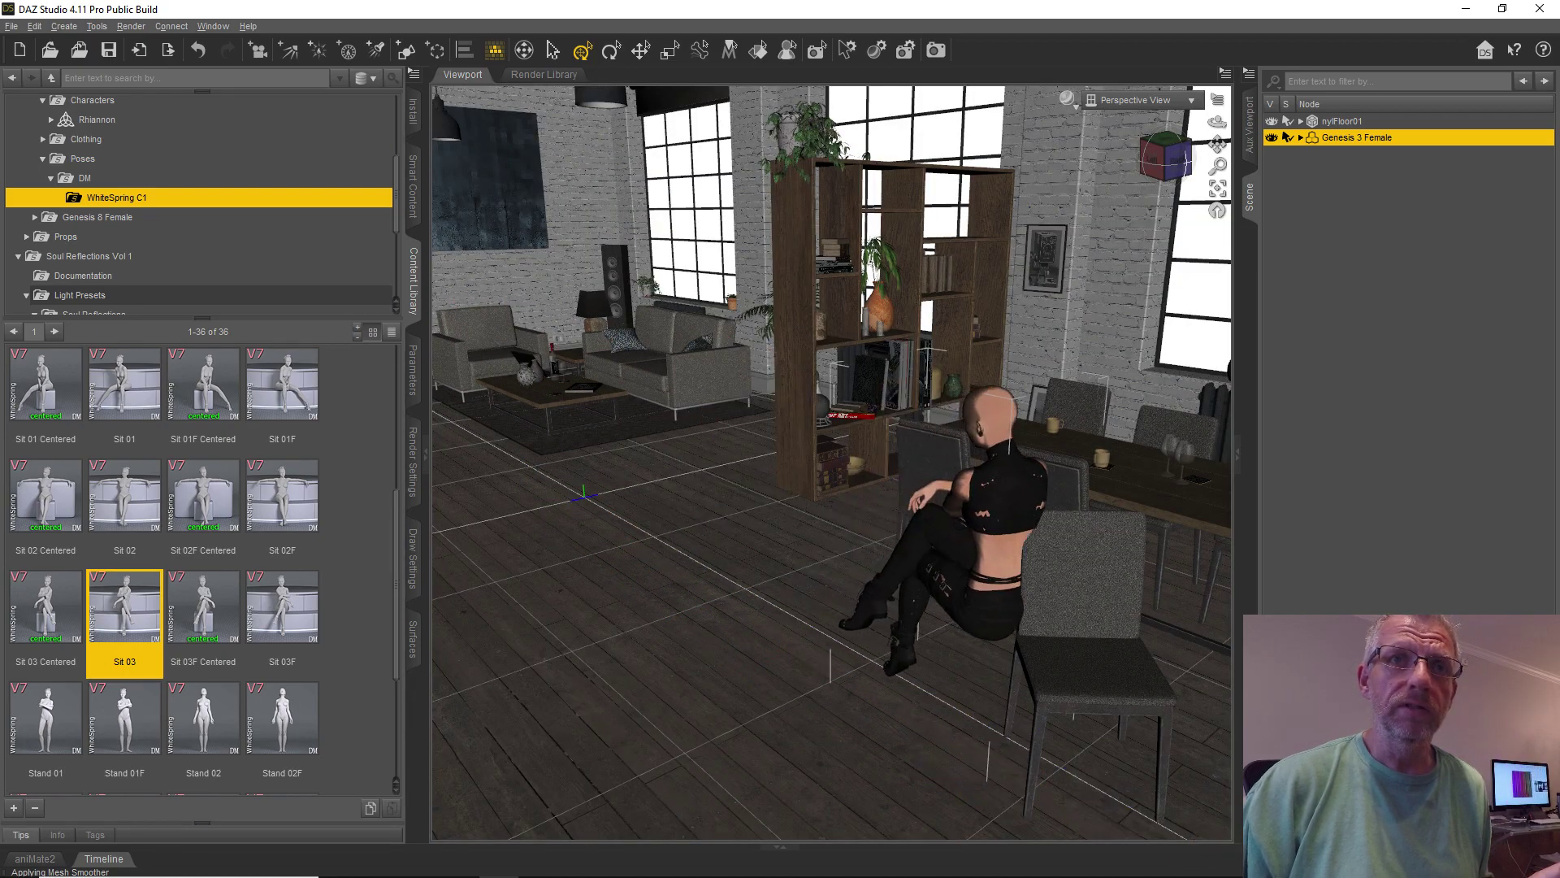
alt+drag(1227, 703, 933, 672)
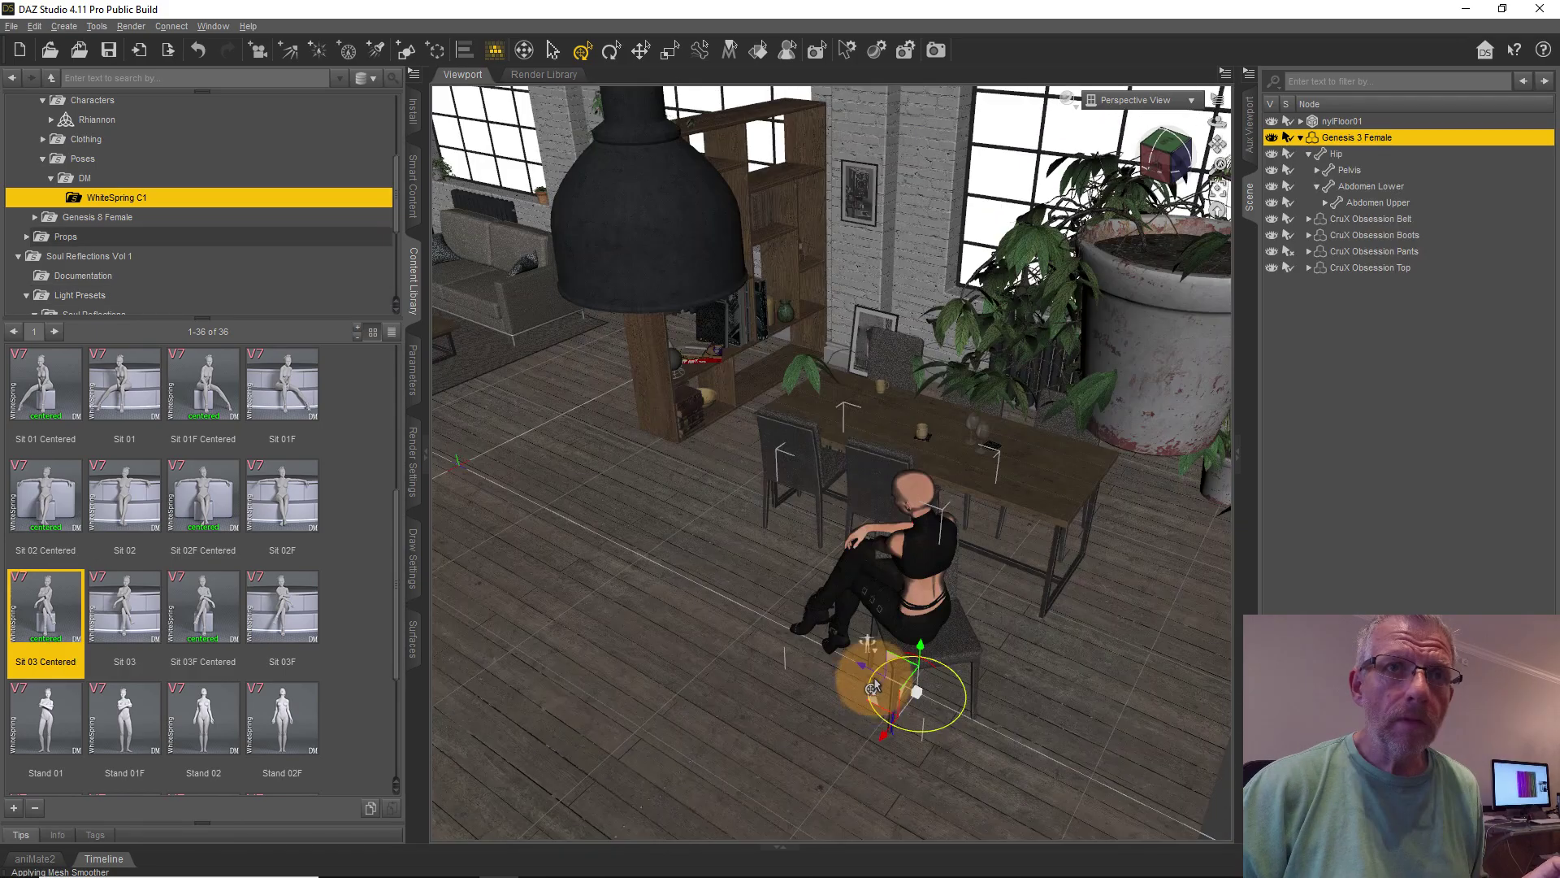
drag(898, 696, 1040, 697)
alt+drag(756, 561, 945, 498)
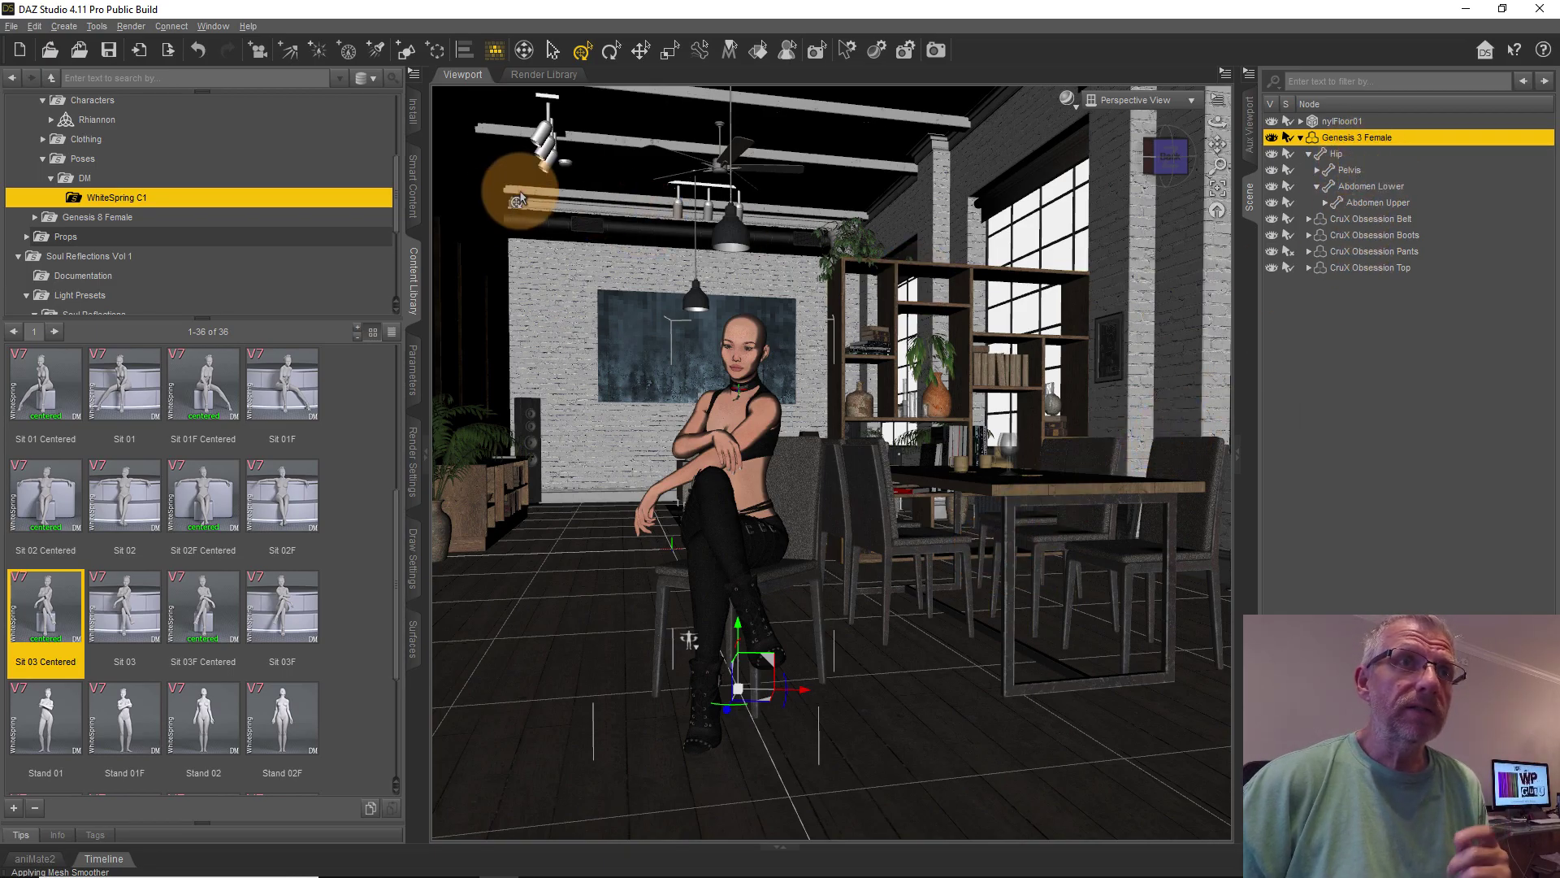
Add the Genesis 3 version of Chace Hair to the seated figure from the hair products.
click(415, 185)
click(33, 262)
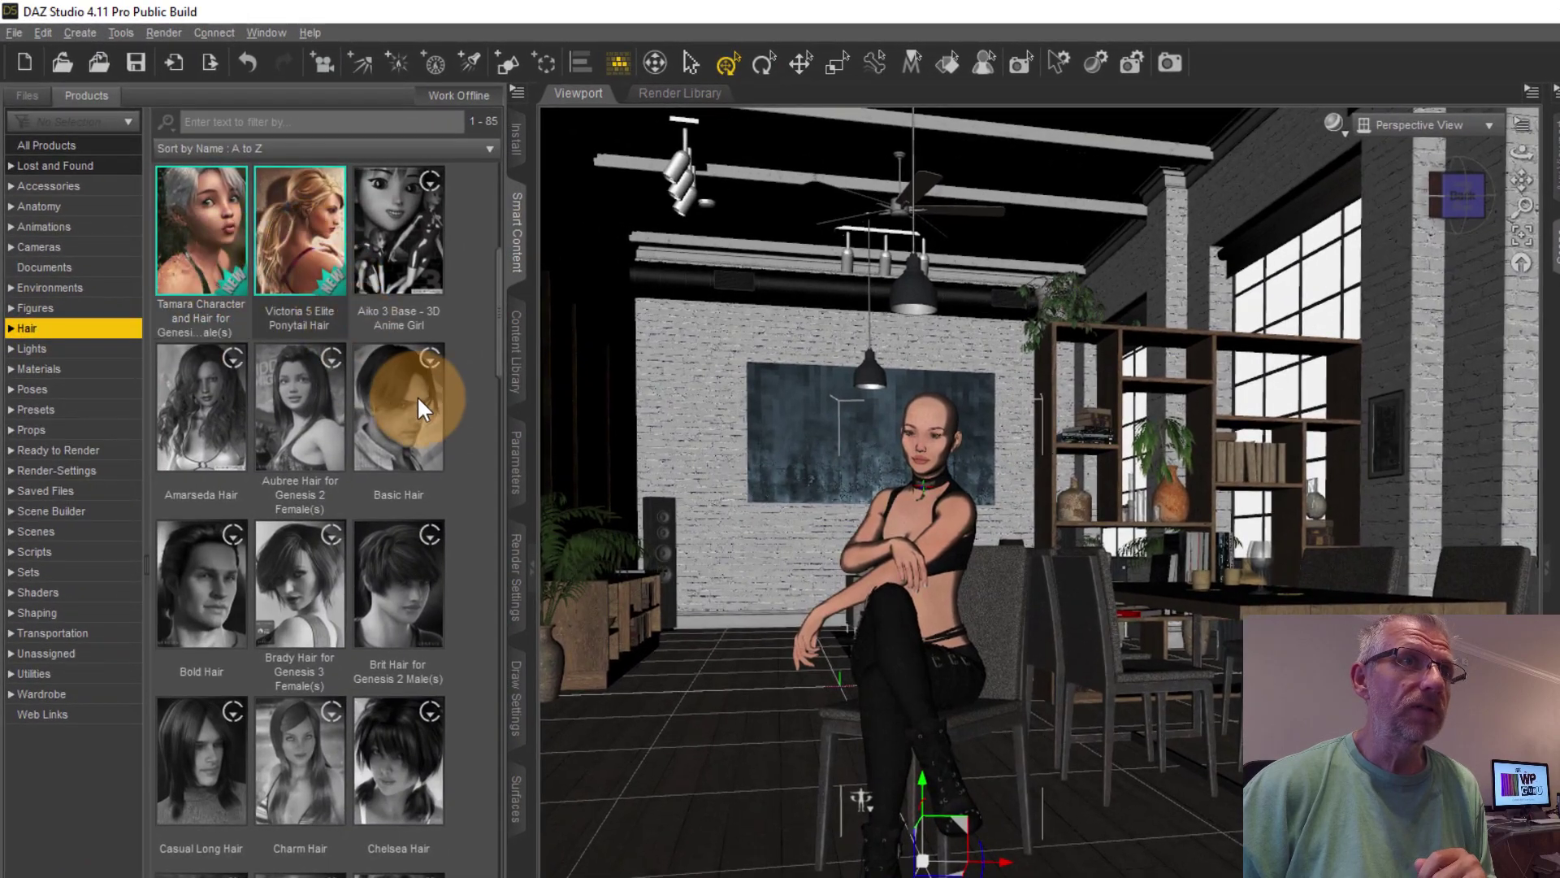
scroll(420, 397, down, 3)
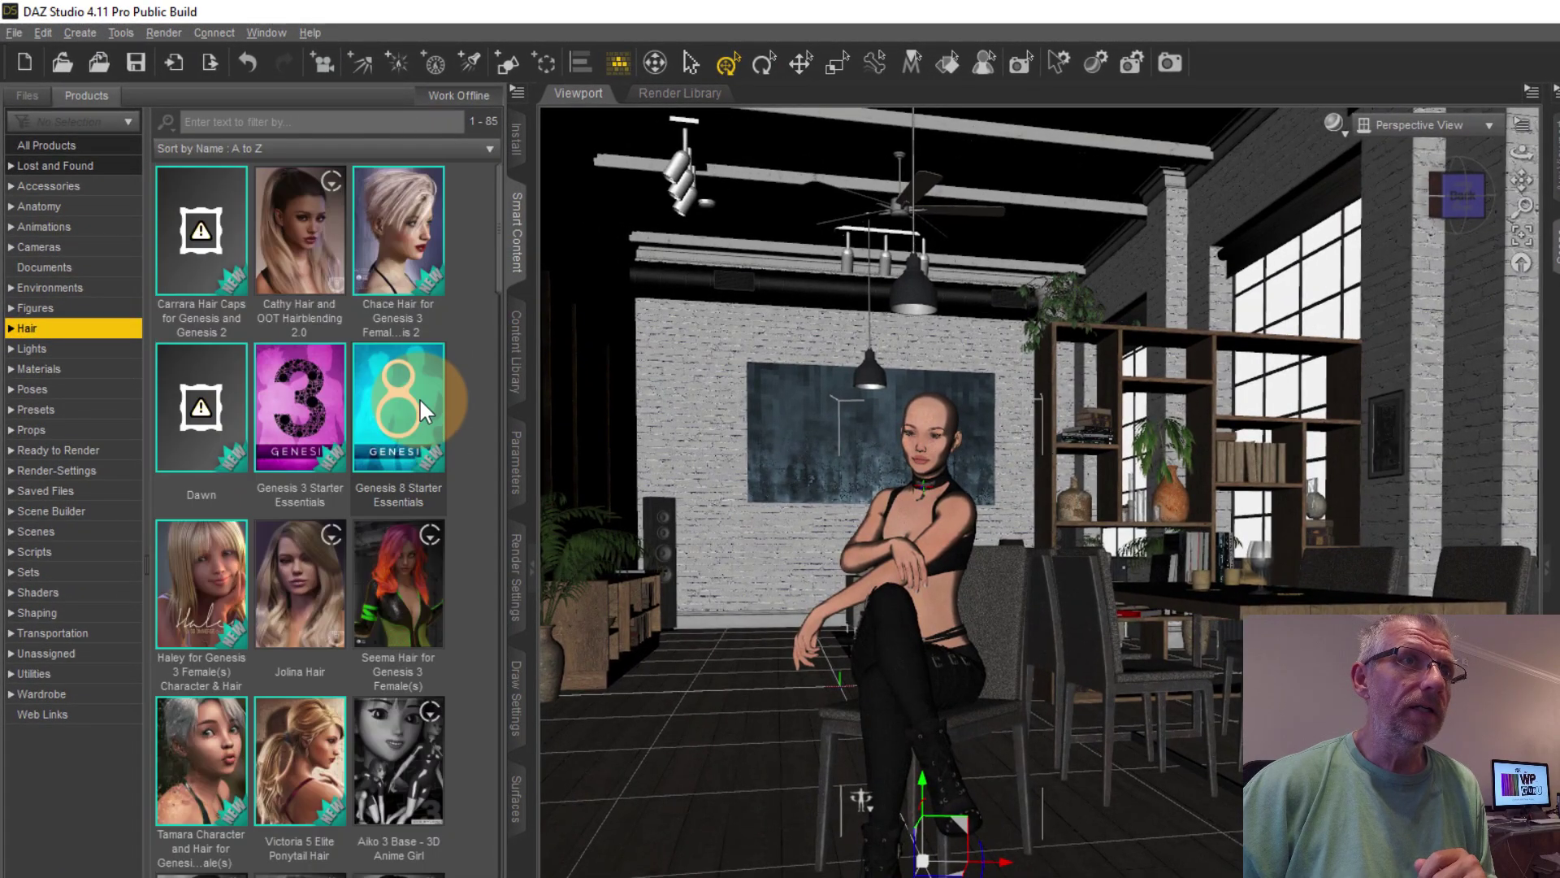
click(397, 241)
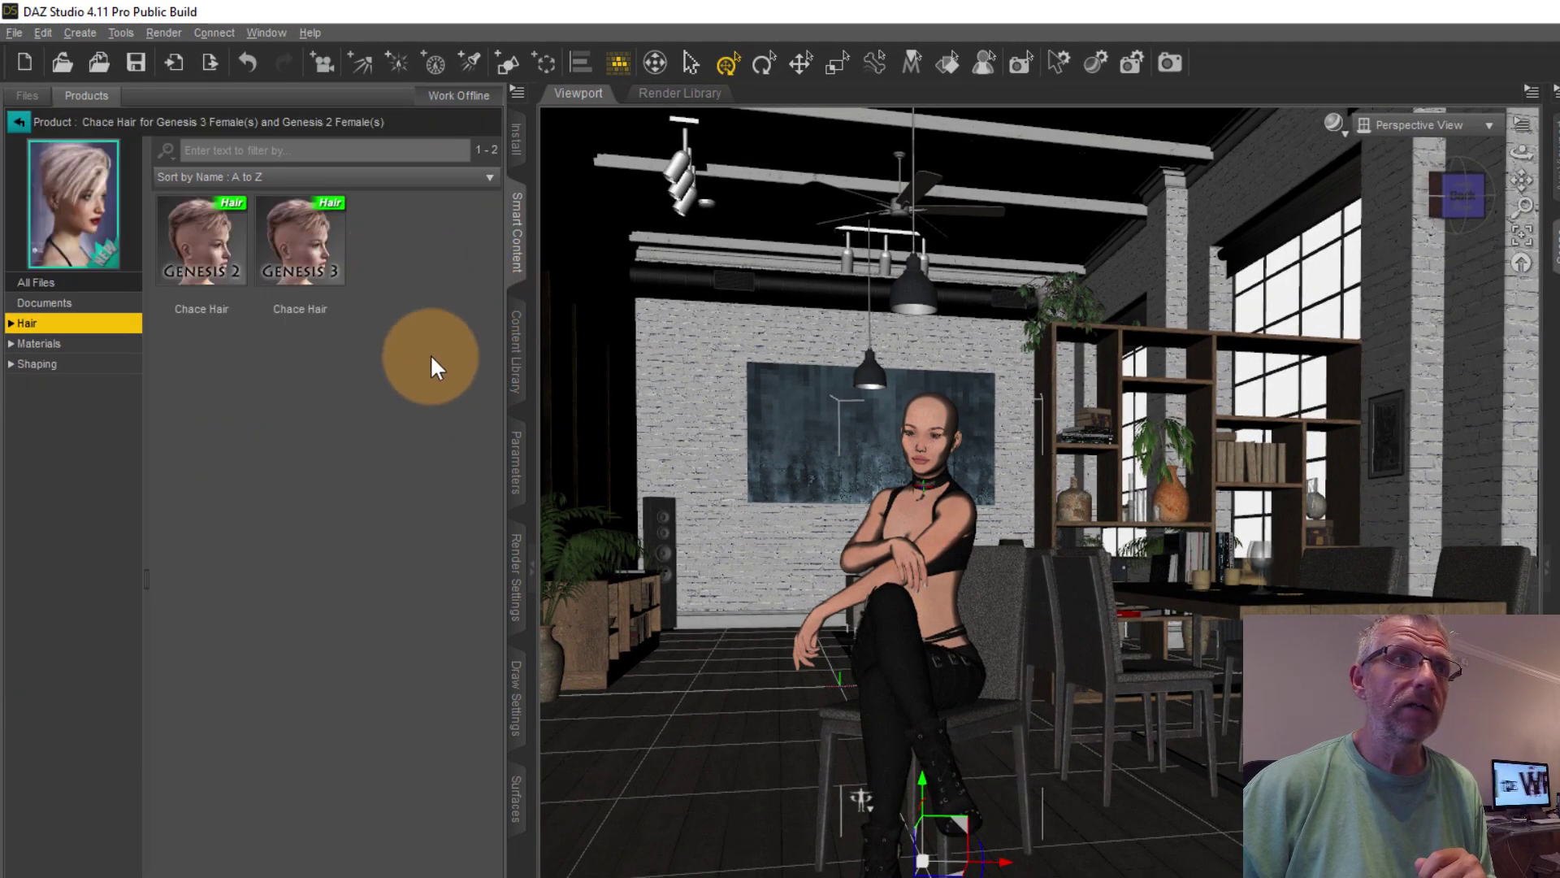
double_click(317, 234)
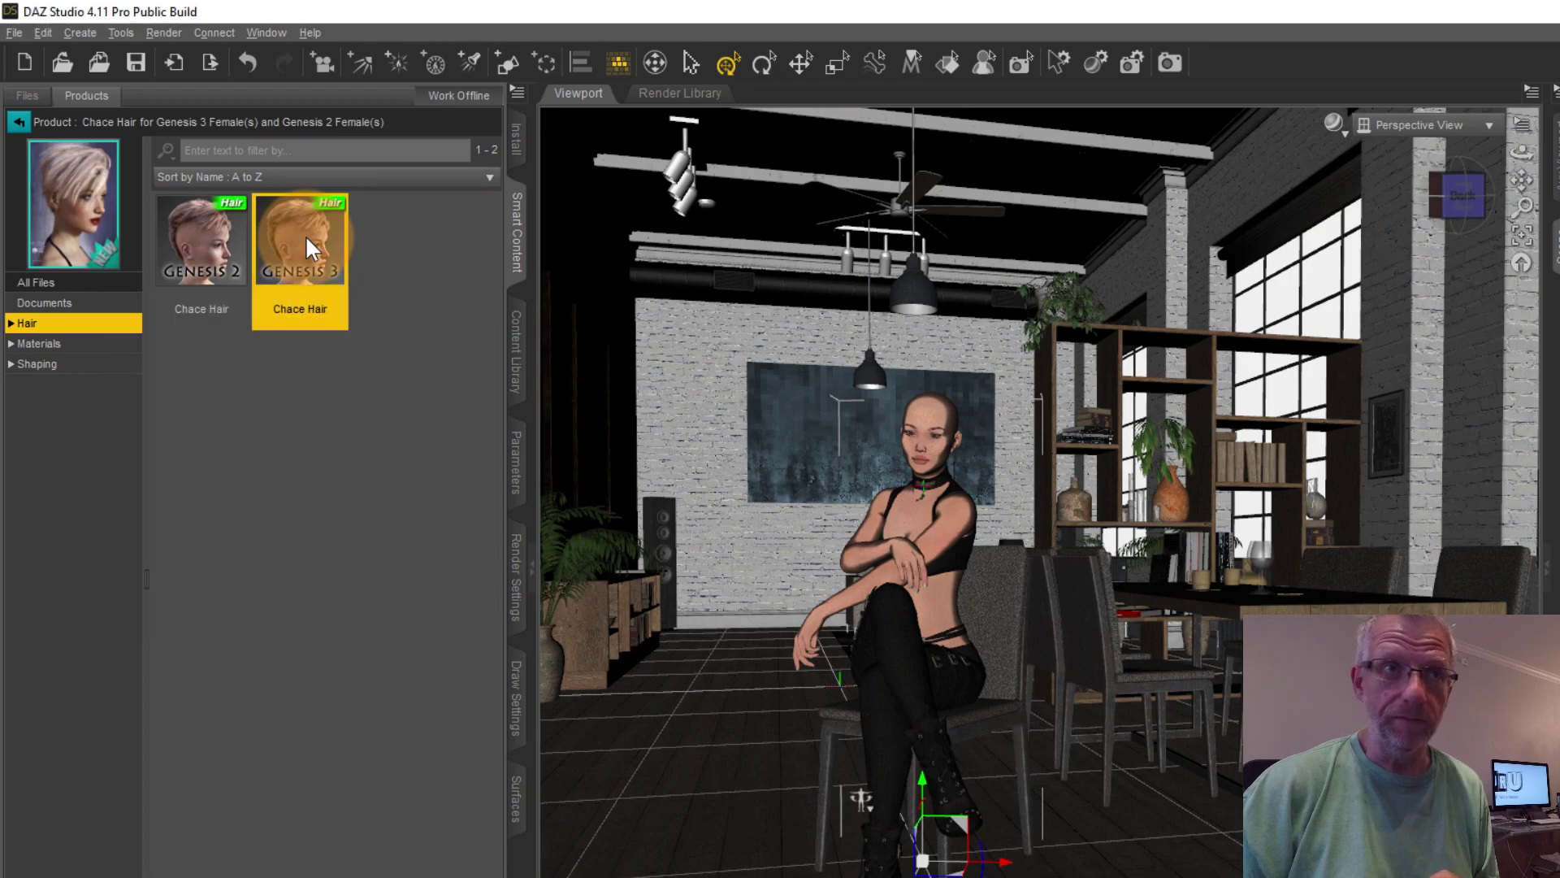
Select the Chace Hair on the figure and apply its 20 D blue Iray material.
right_click(938, 404)
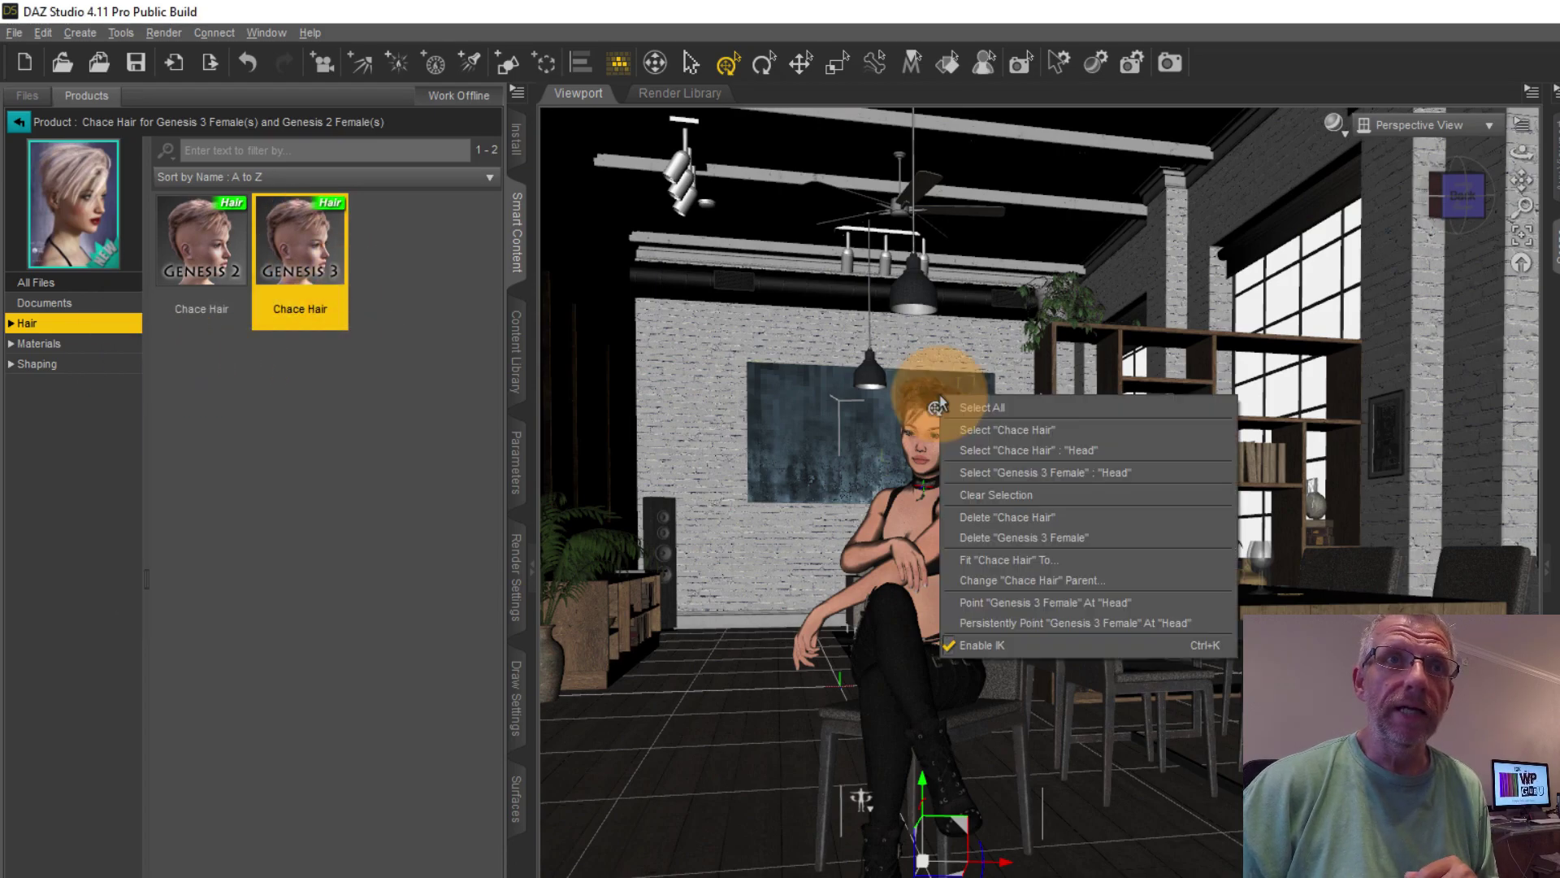
click(982, 427)
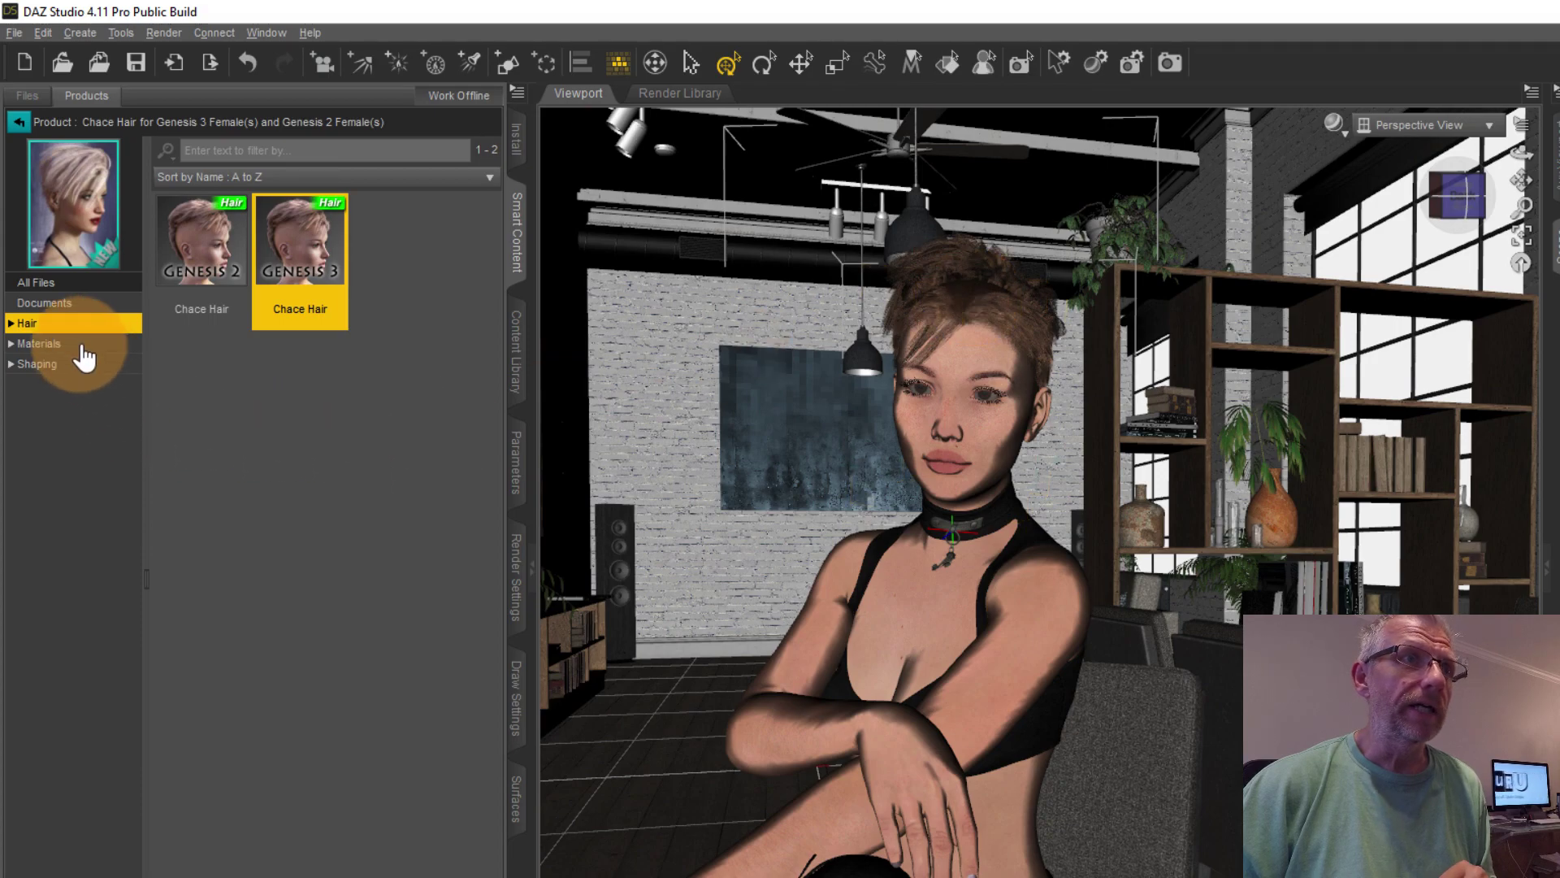
click(58, 344)
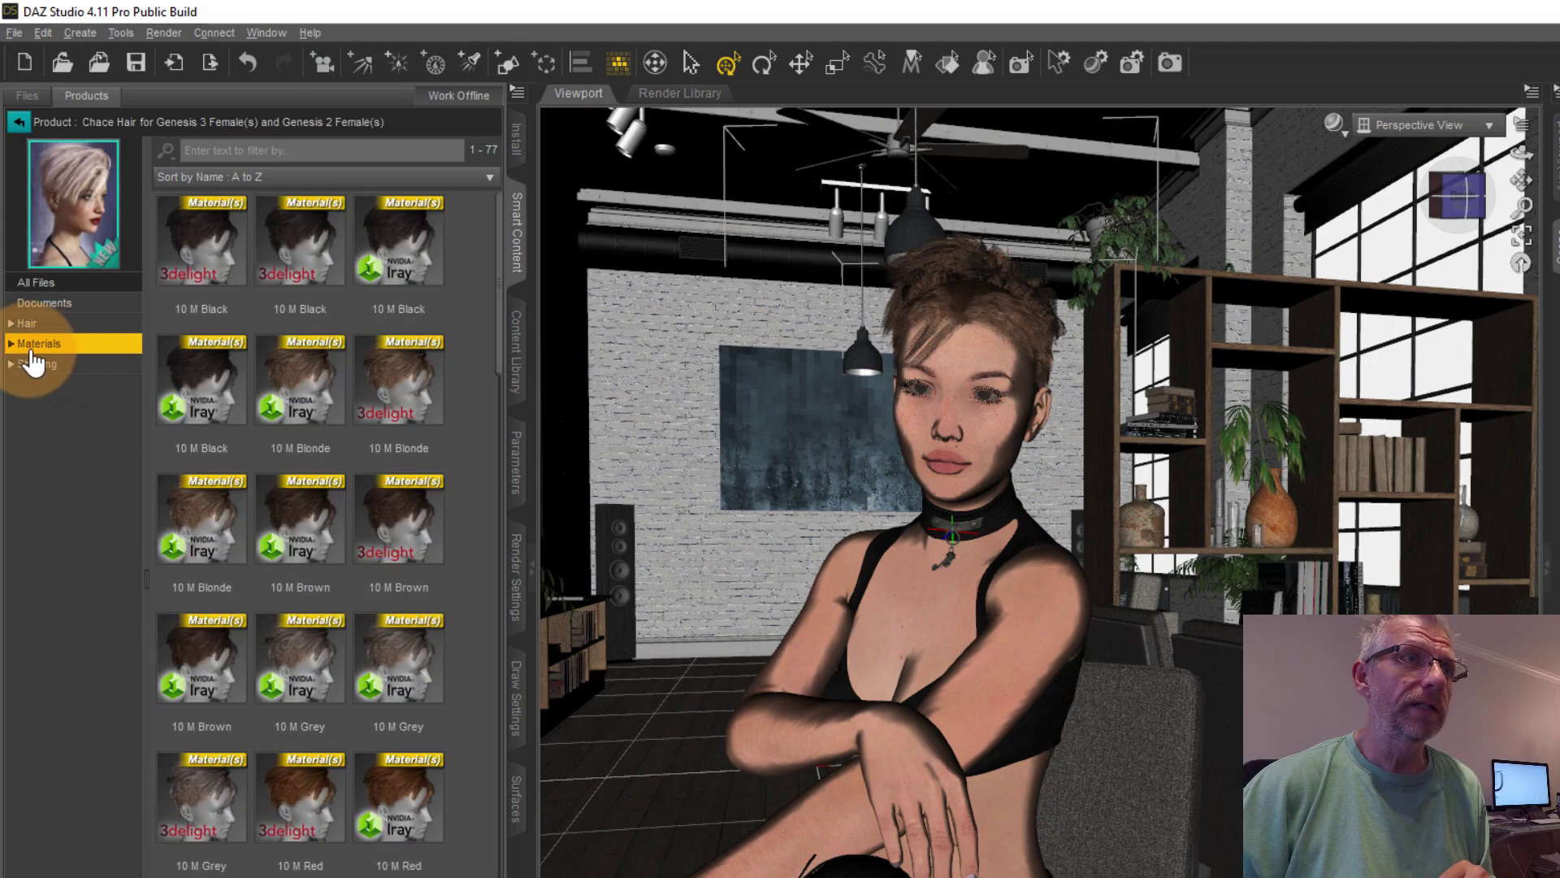
click(10, 344)
click(19, 385)
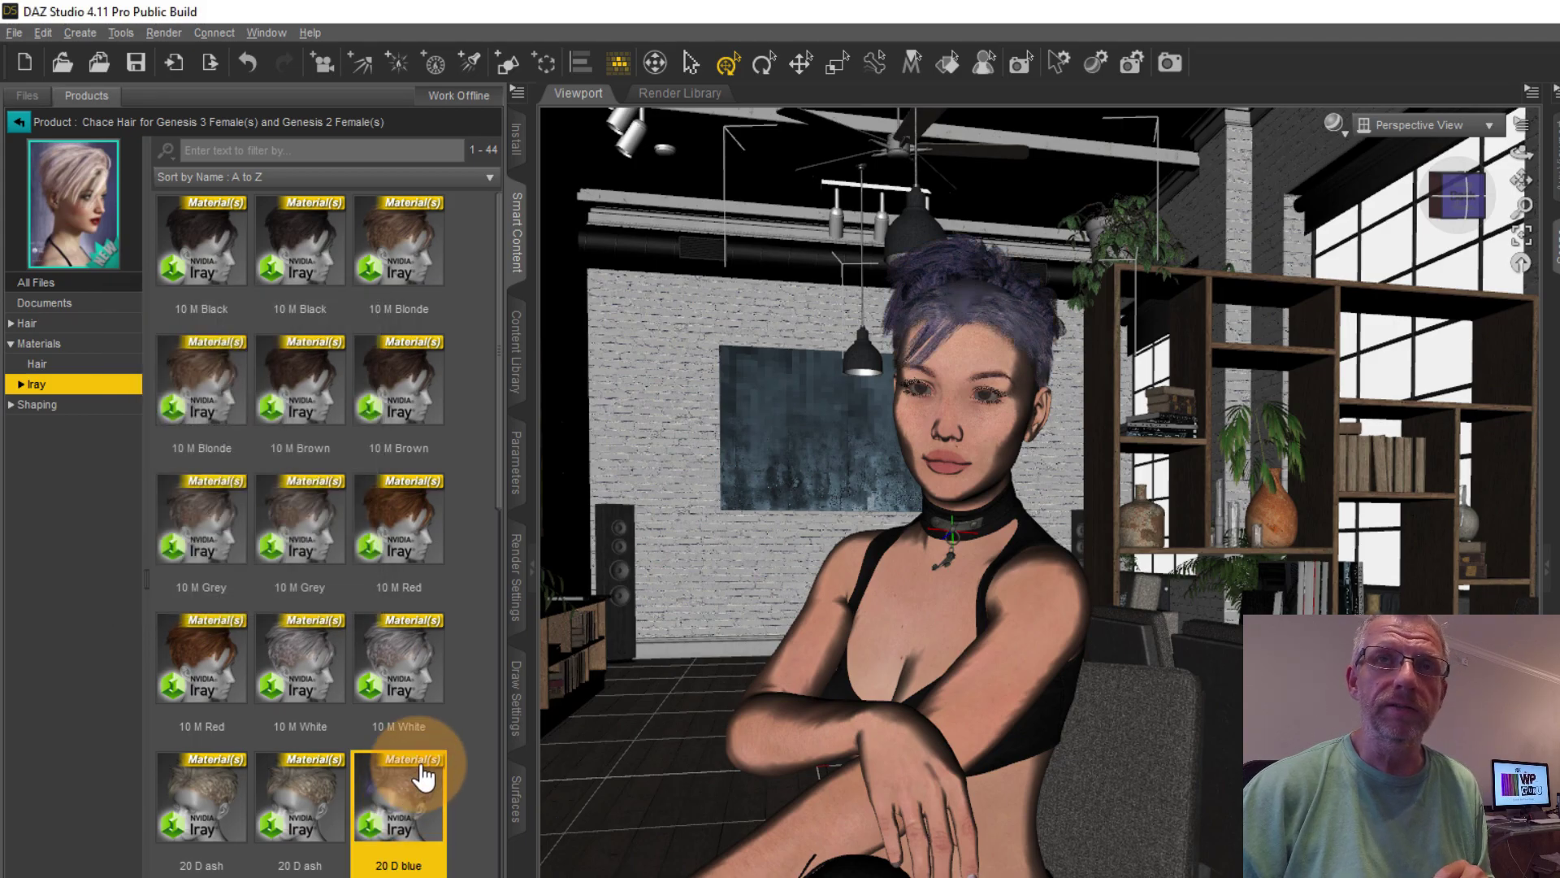
scroll(1290, 691, down, 5)
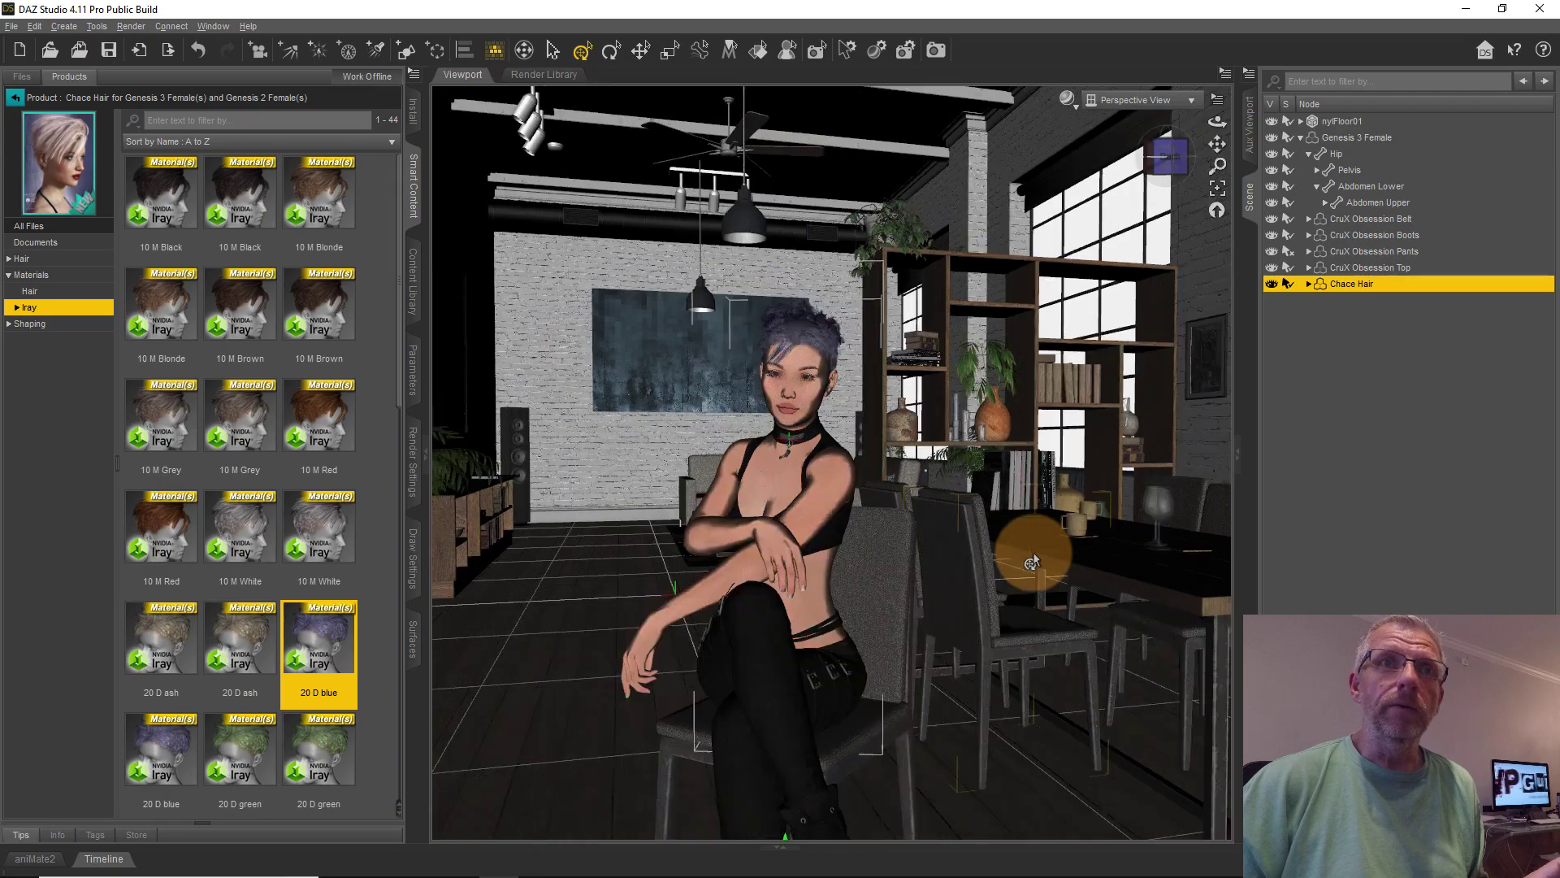
scroll(1032, 561, down, 2)
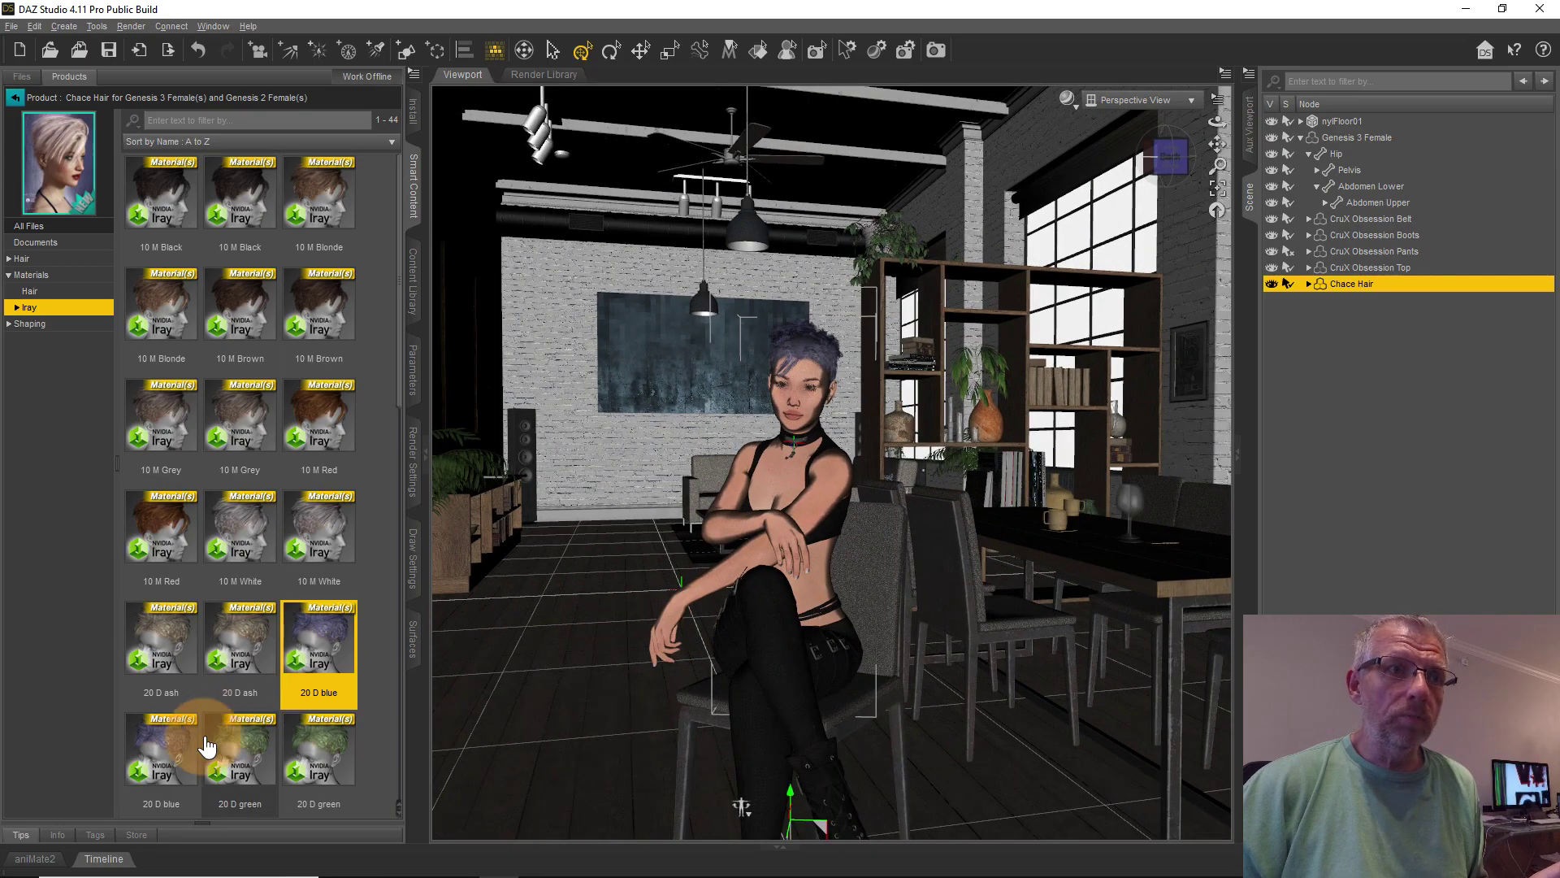
Set the timeline's total length to 181 frames.
click(106, 860)
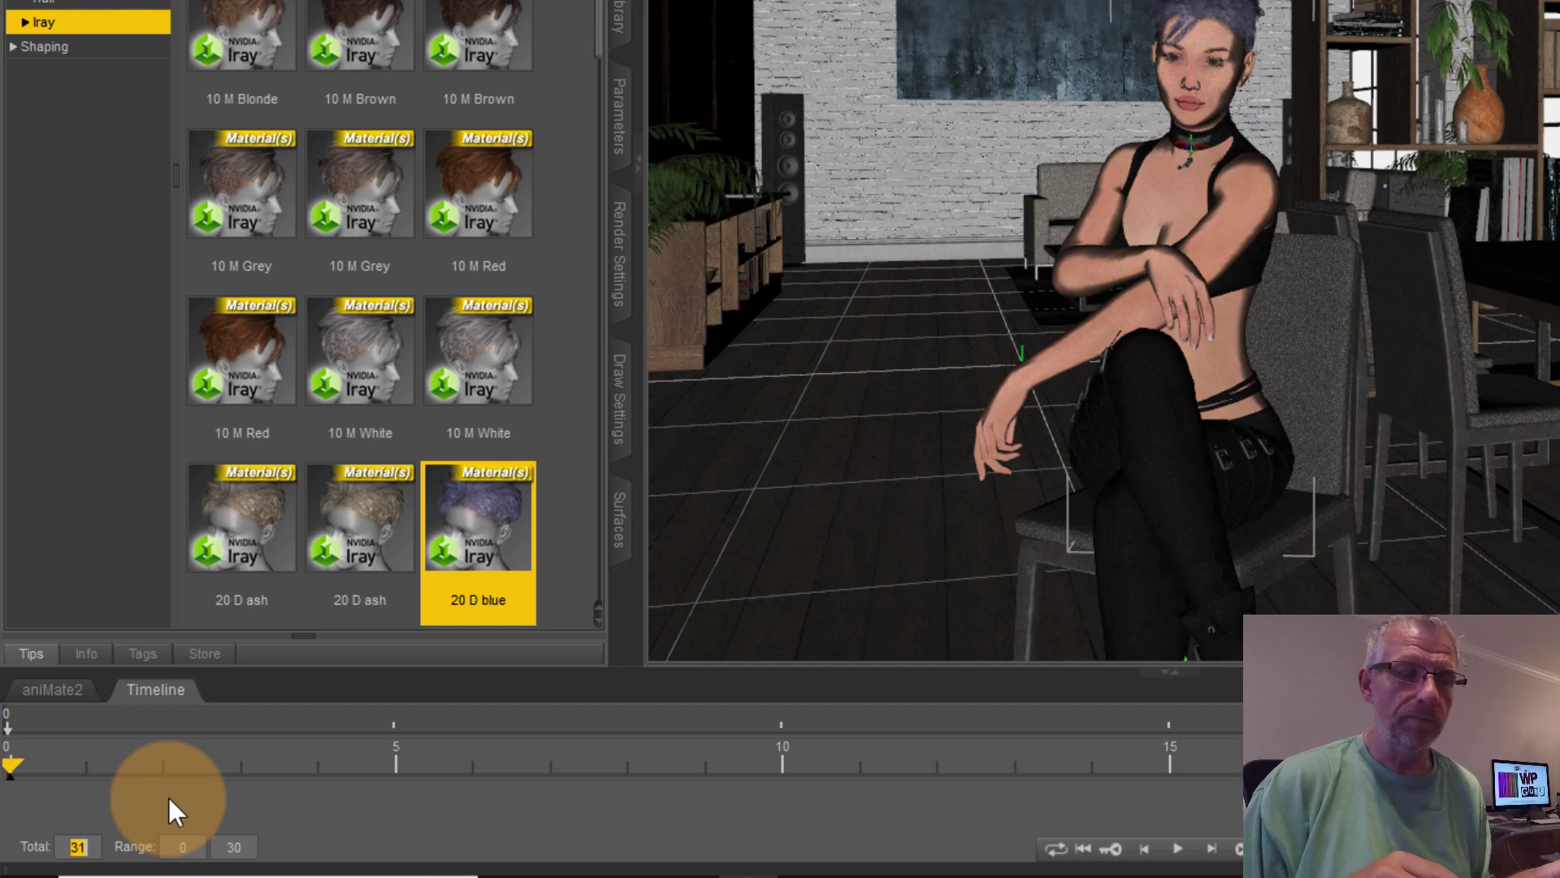
text(181)
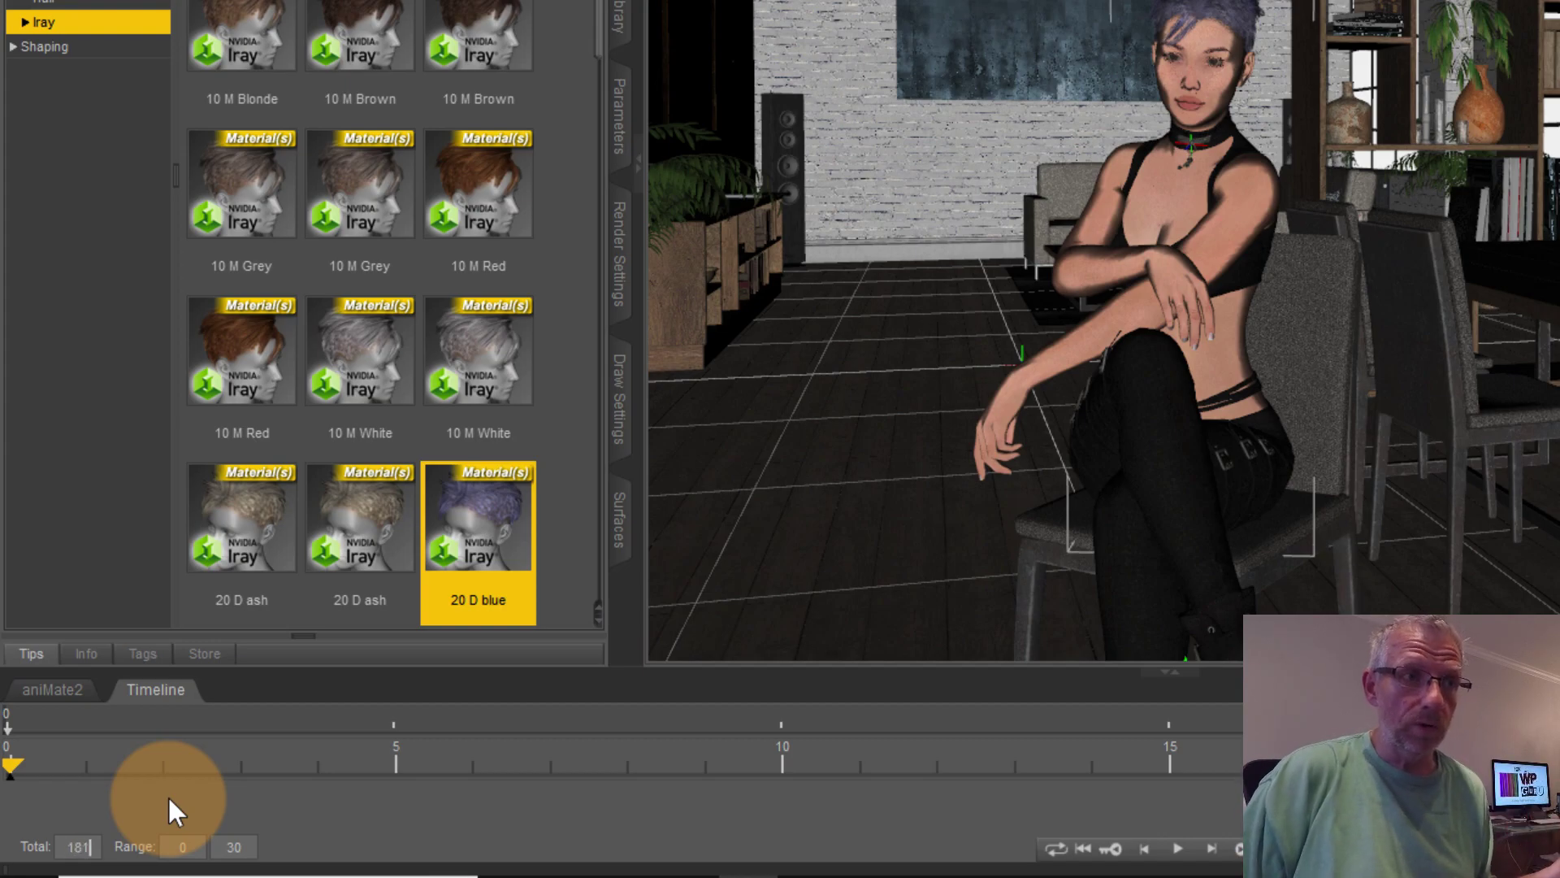
key(Return)
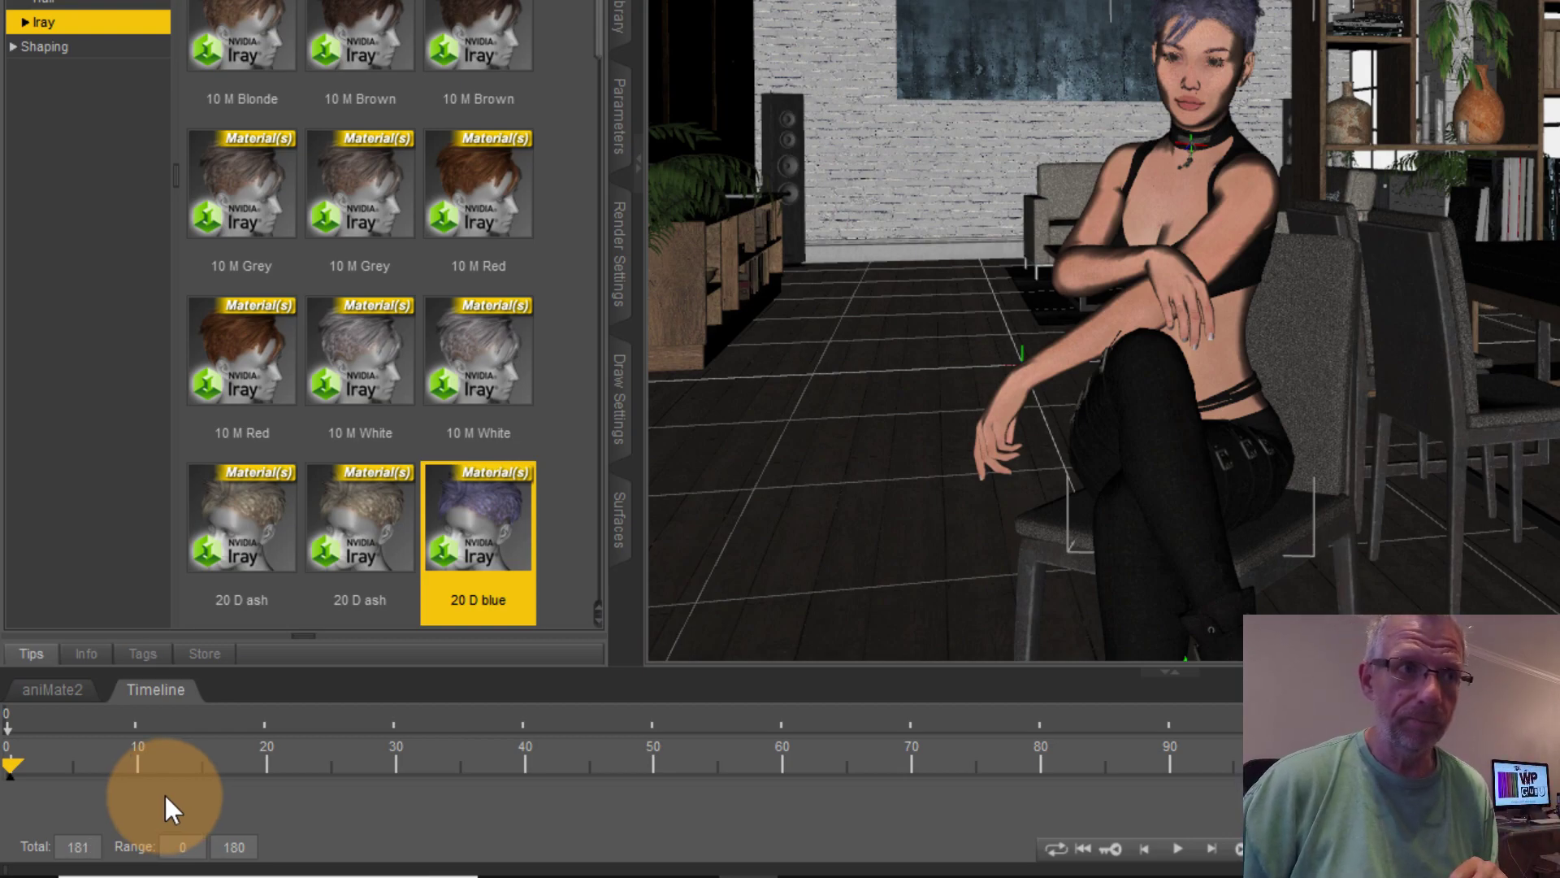
Add a keyframe at frame 180 and return the playhead to frame 0.
drag(18, 772, 1559, 815)
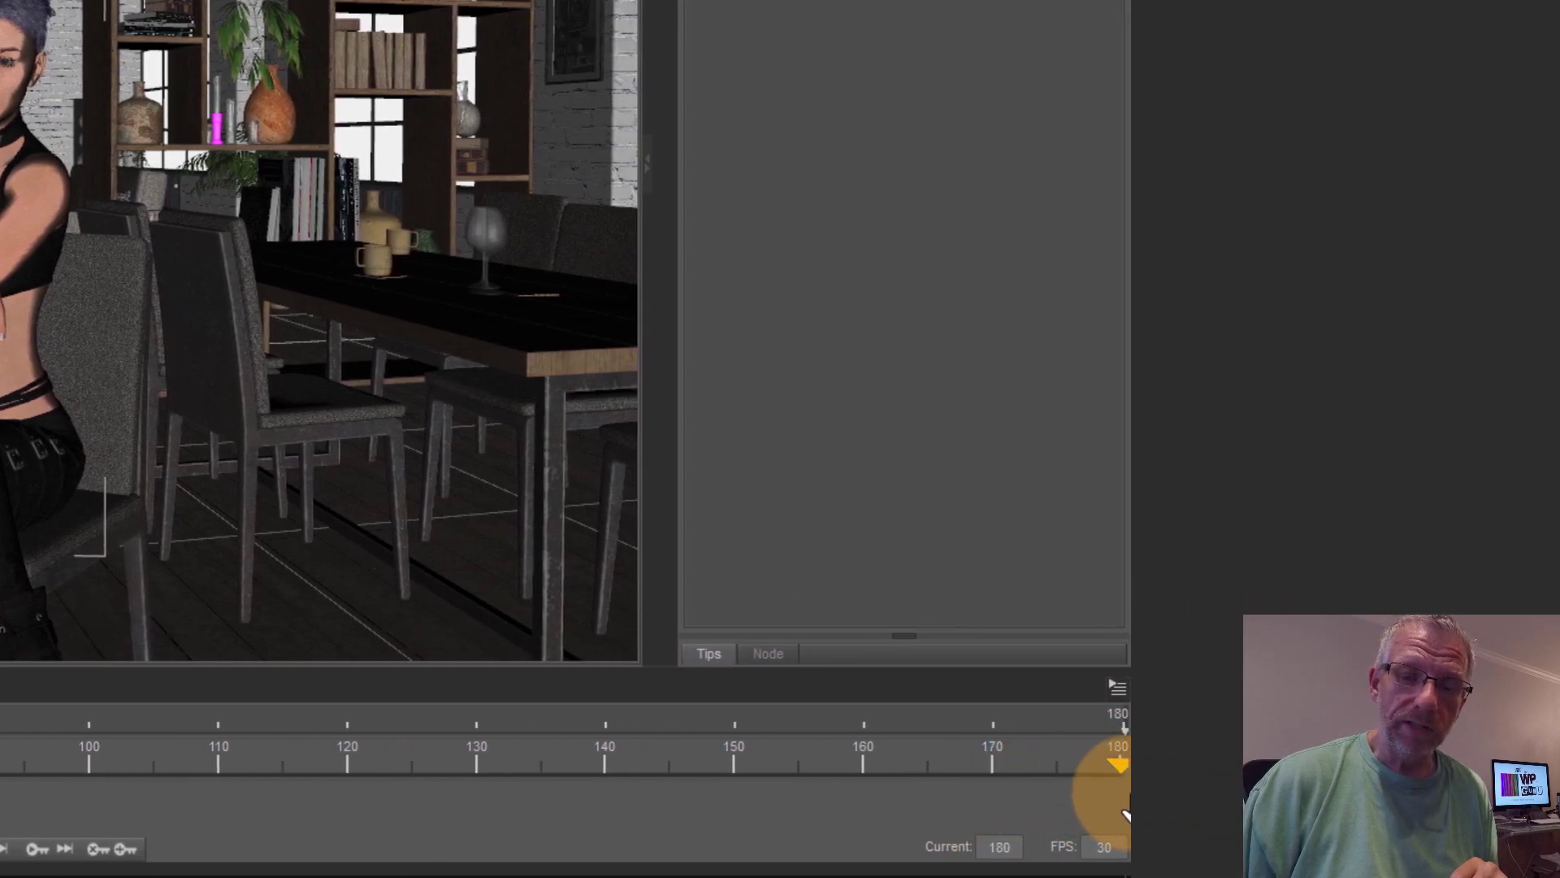
click(122, 847)
drag(904, 768, 0, 796)
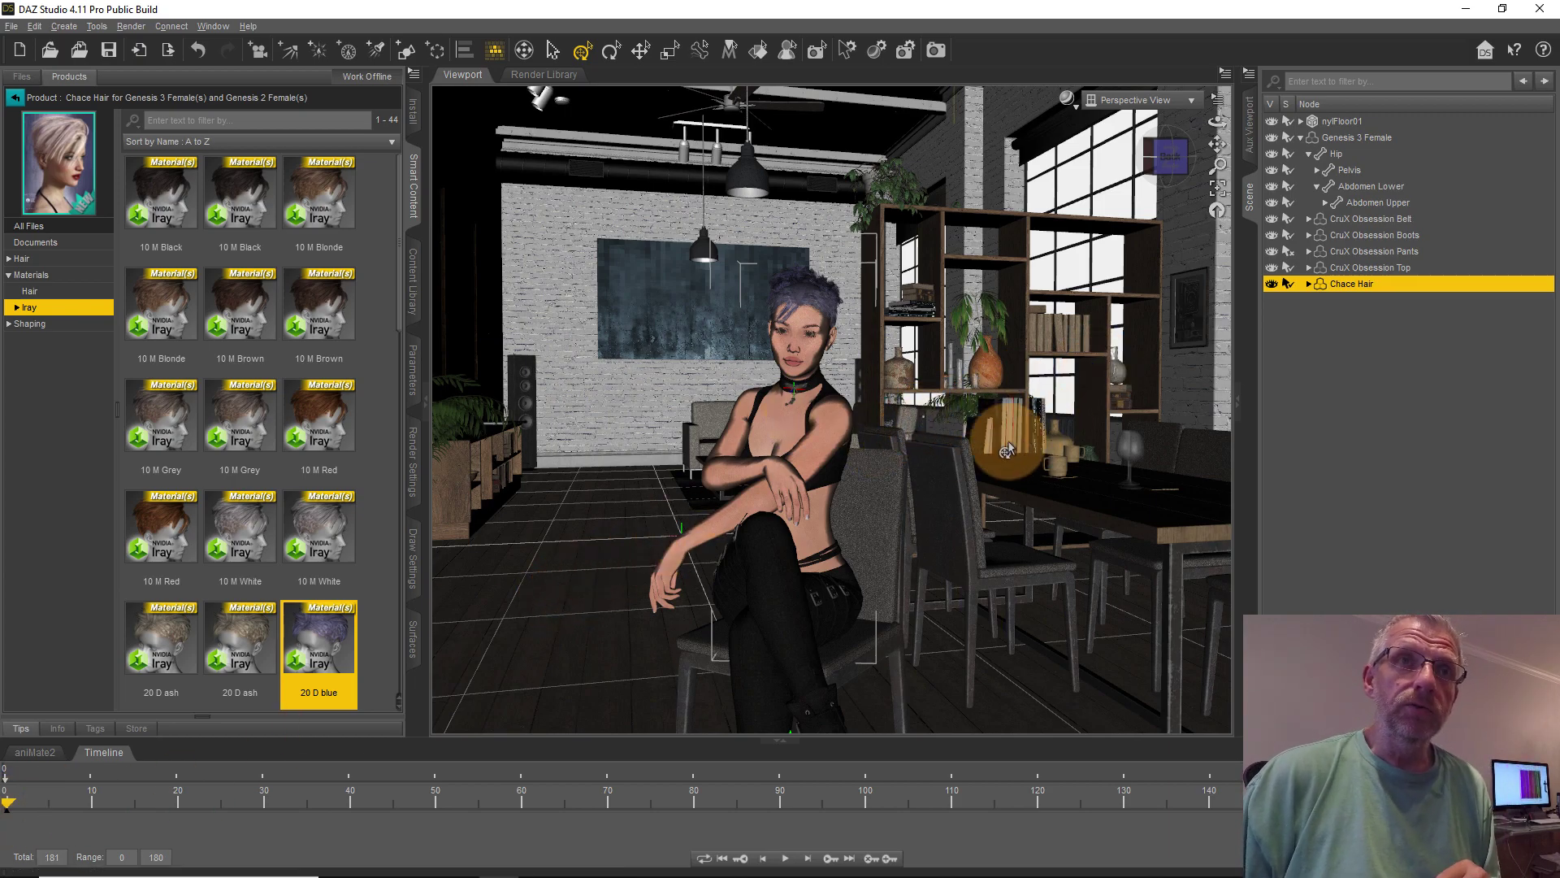
Frame the seated figure in the perspective view and create a camera named Camera 1 that copies the active view.
alt+drag(822, 420, 798, 471)
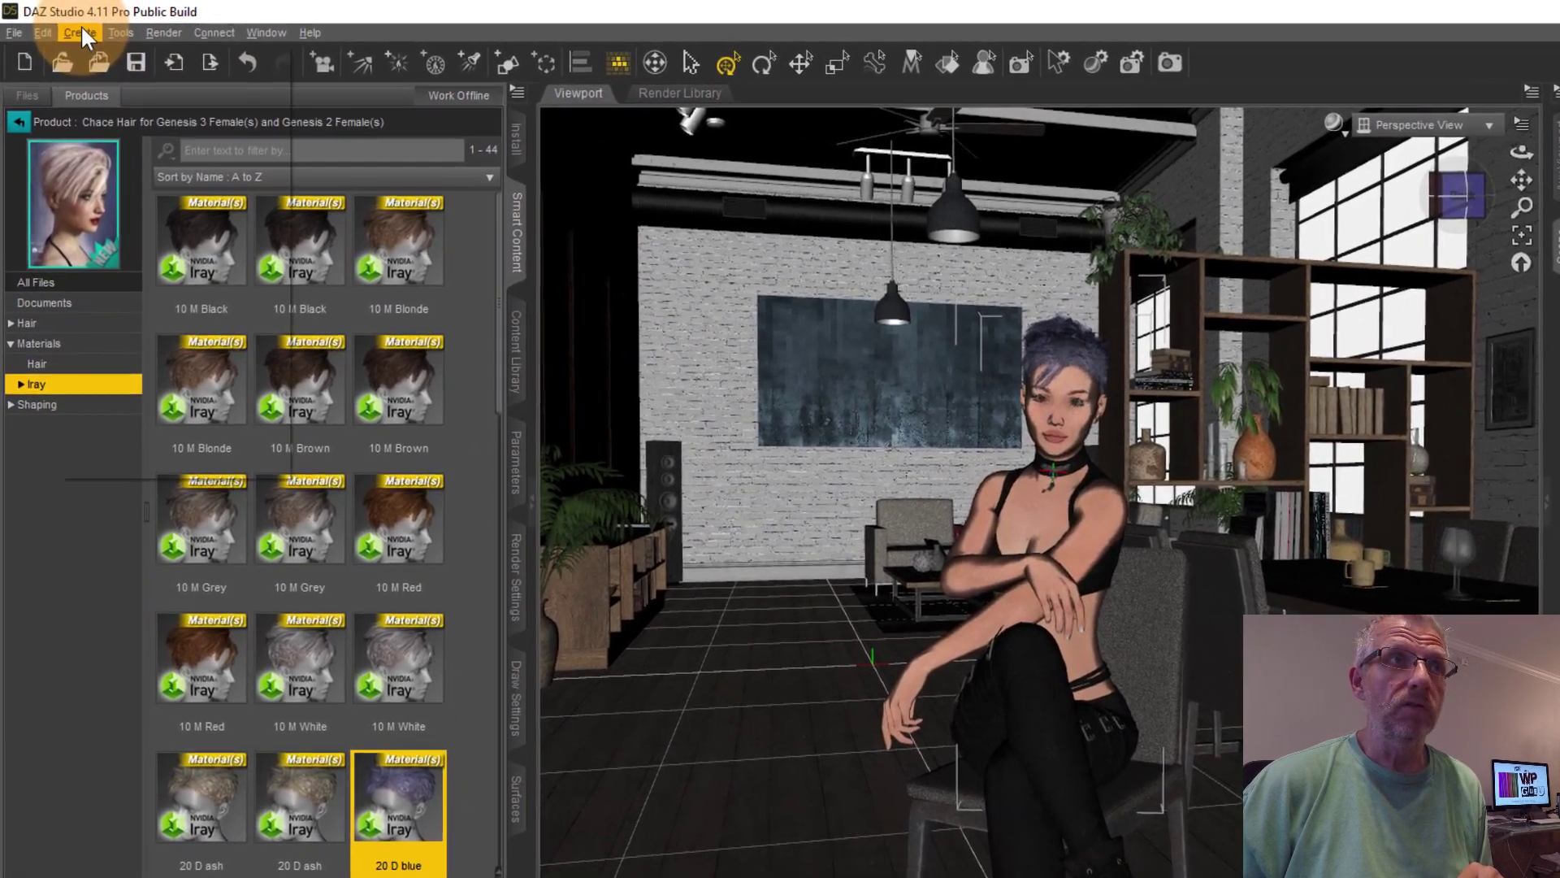
click(81, 29)
click(123, 53)
click(888, 622)
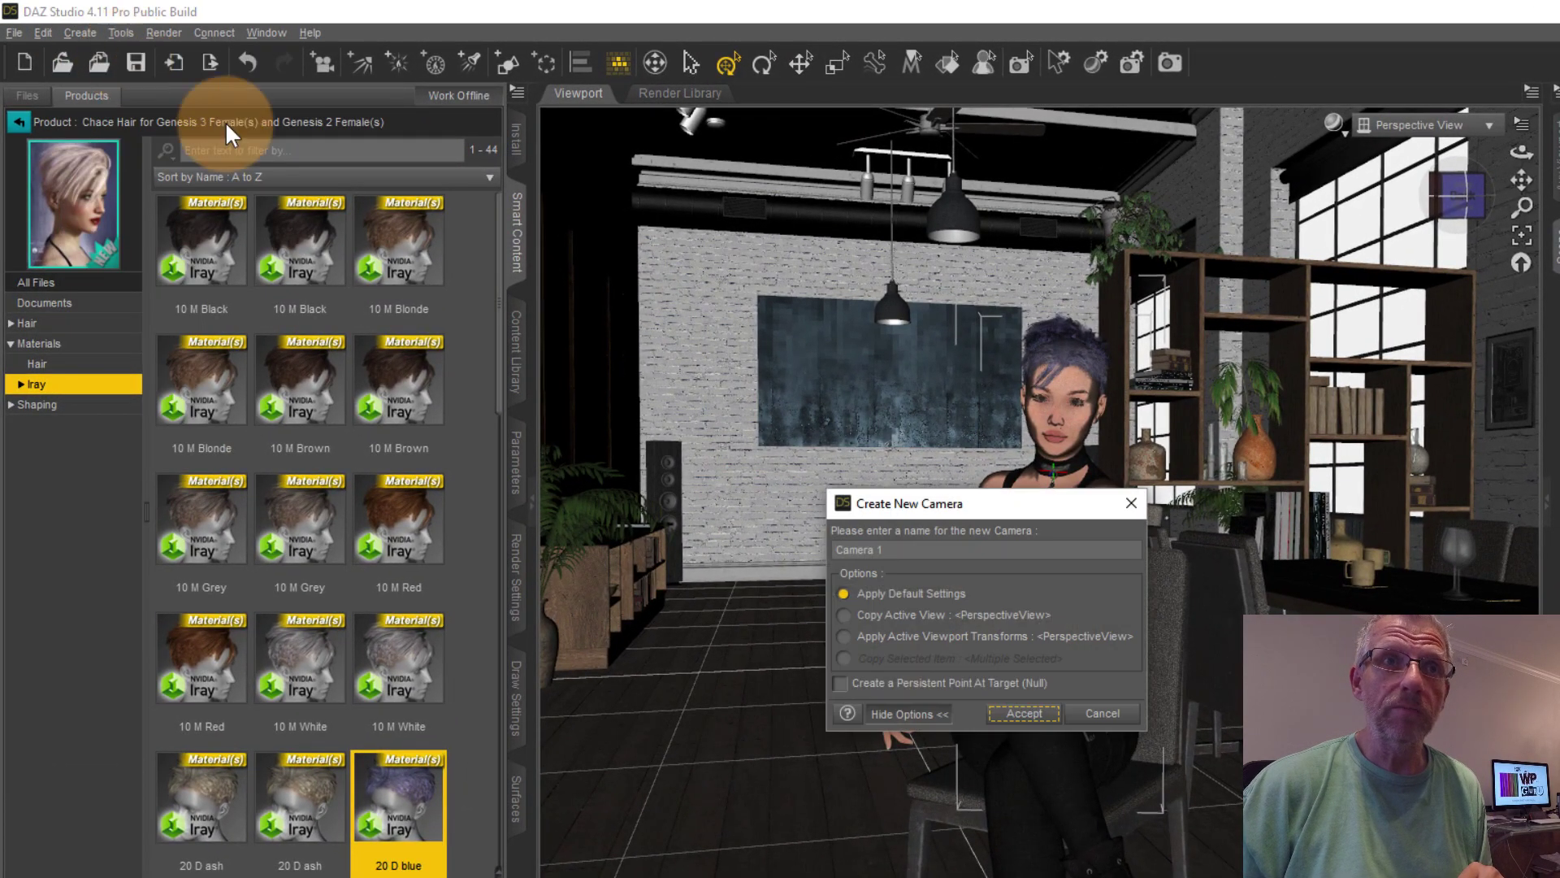
click(993, 622)
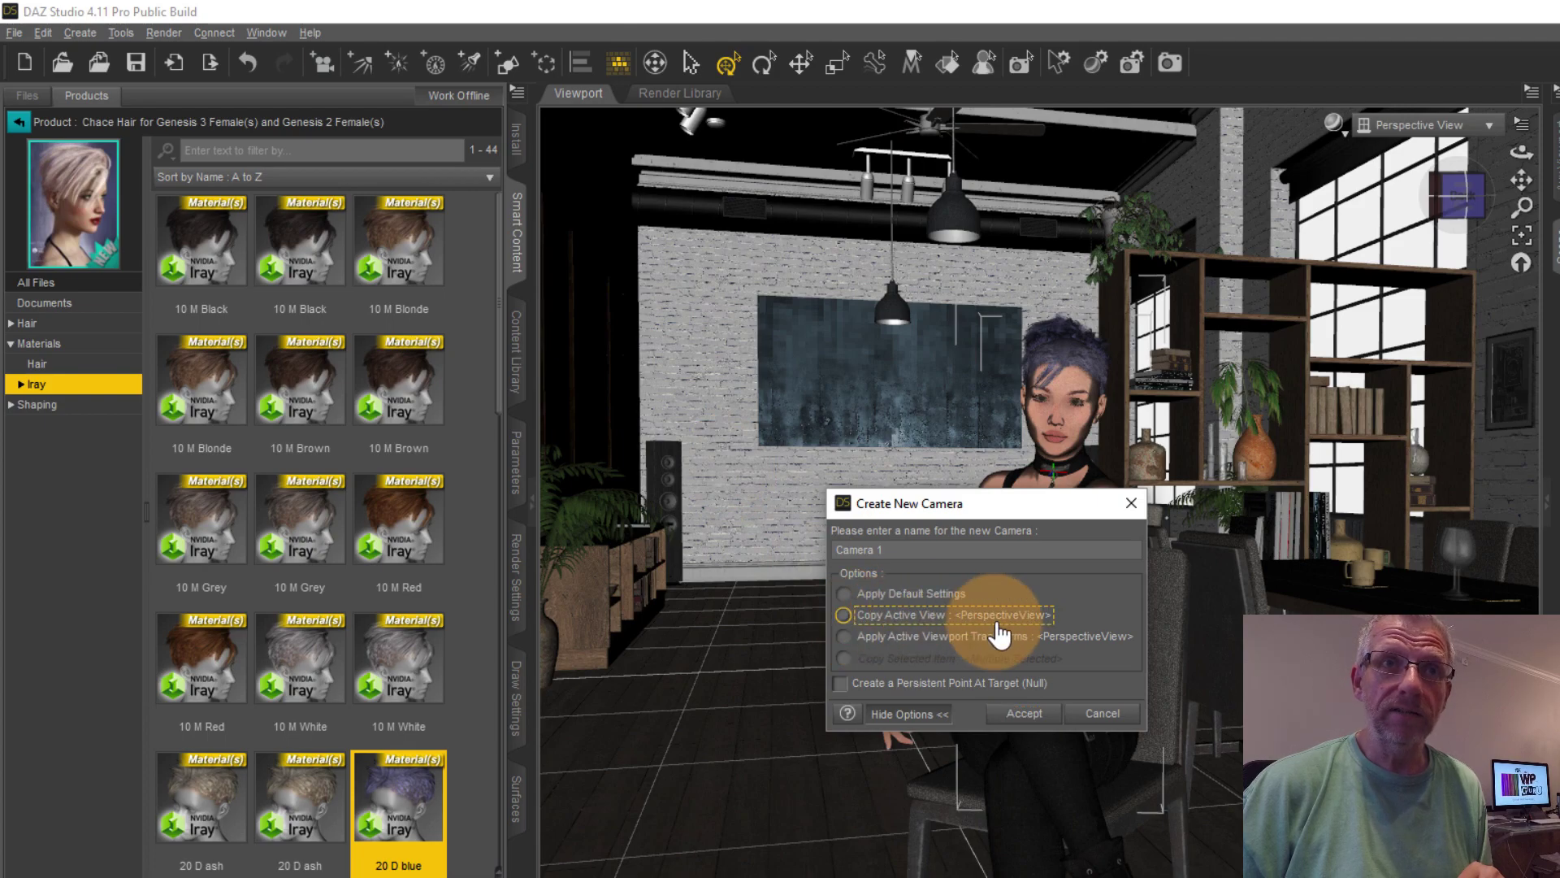
click(1024, 713)
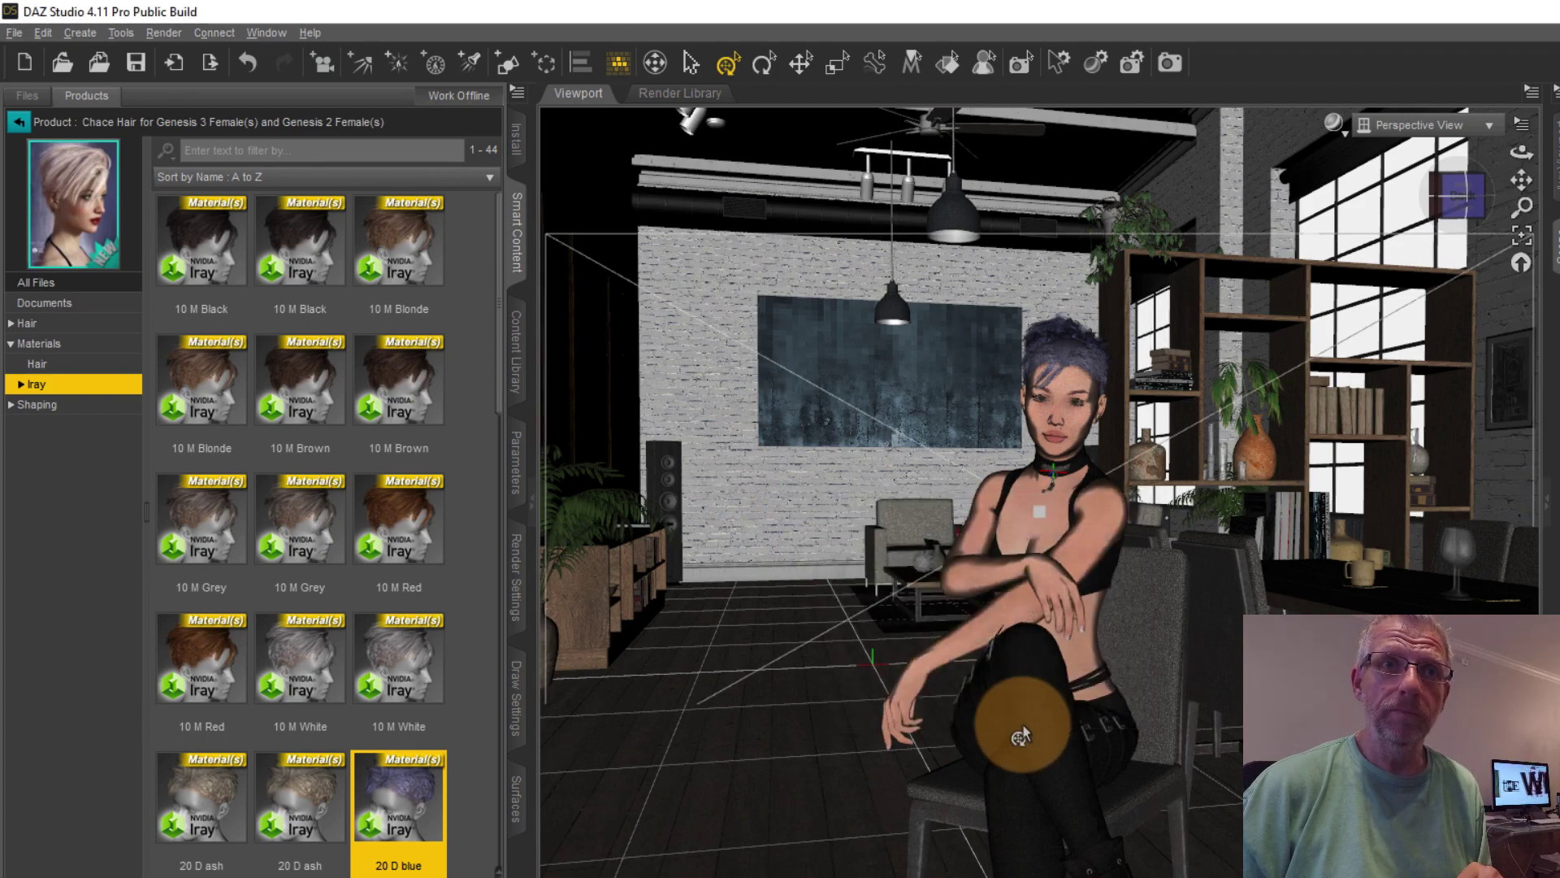
Switch the viewport from Perspective View to Camera 1.
click(1489, 125)
click(1485, 297)
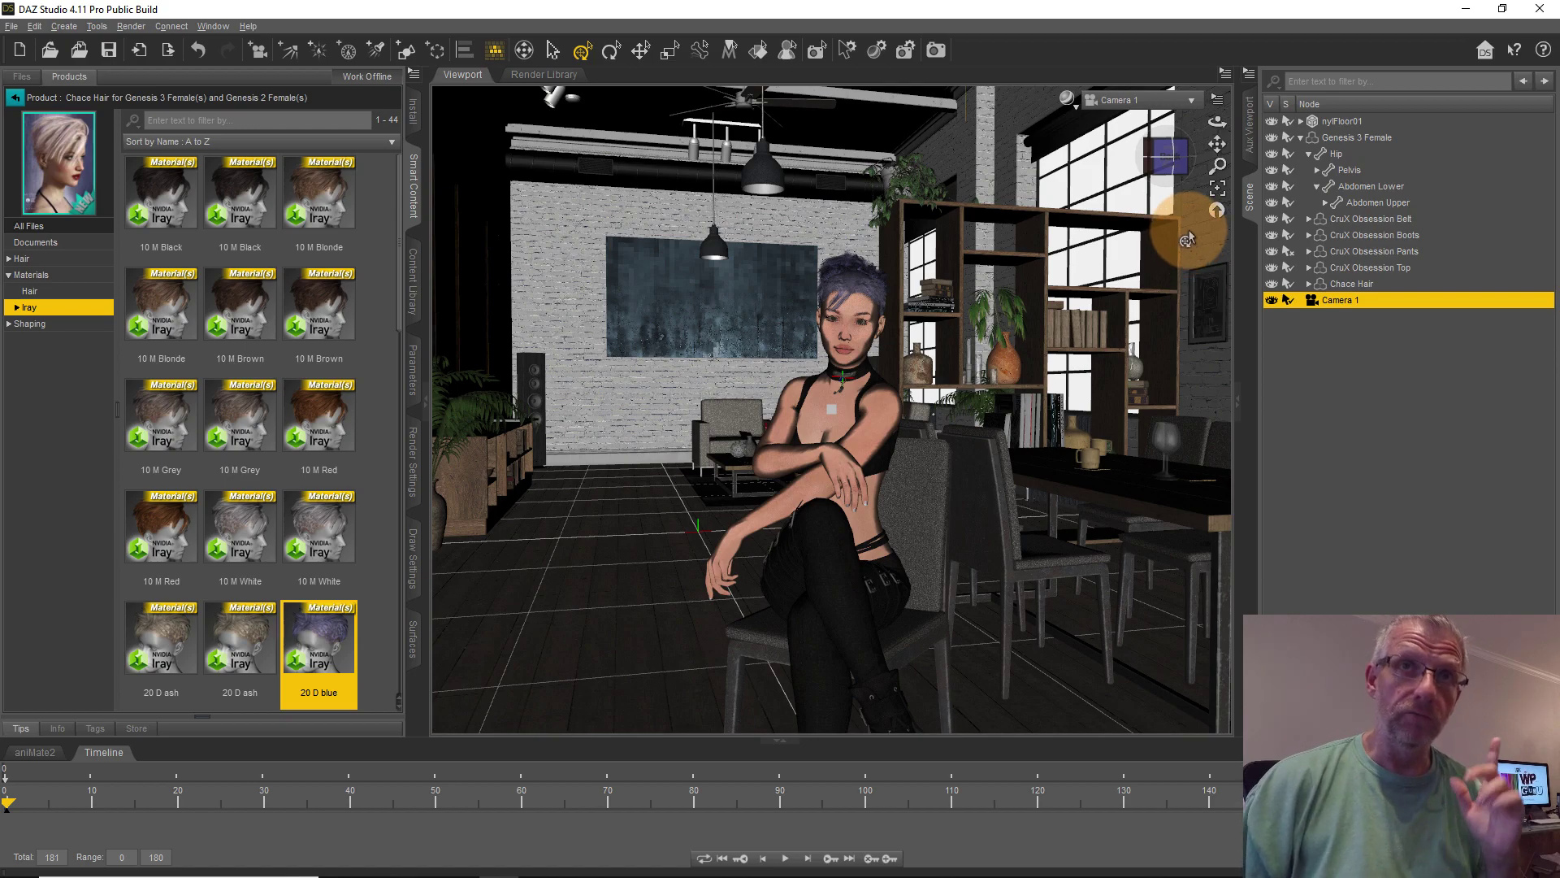
click(1174, 102)
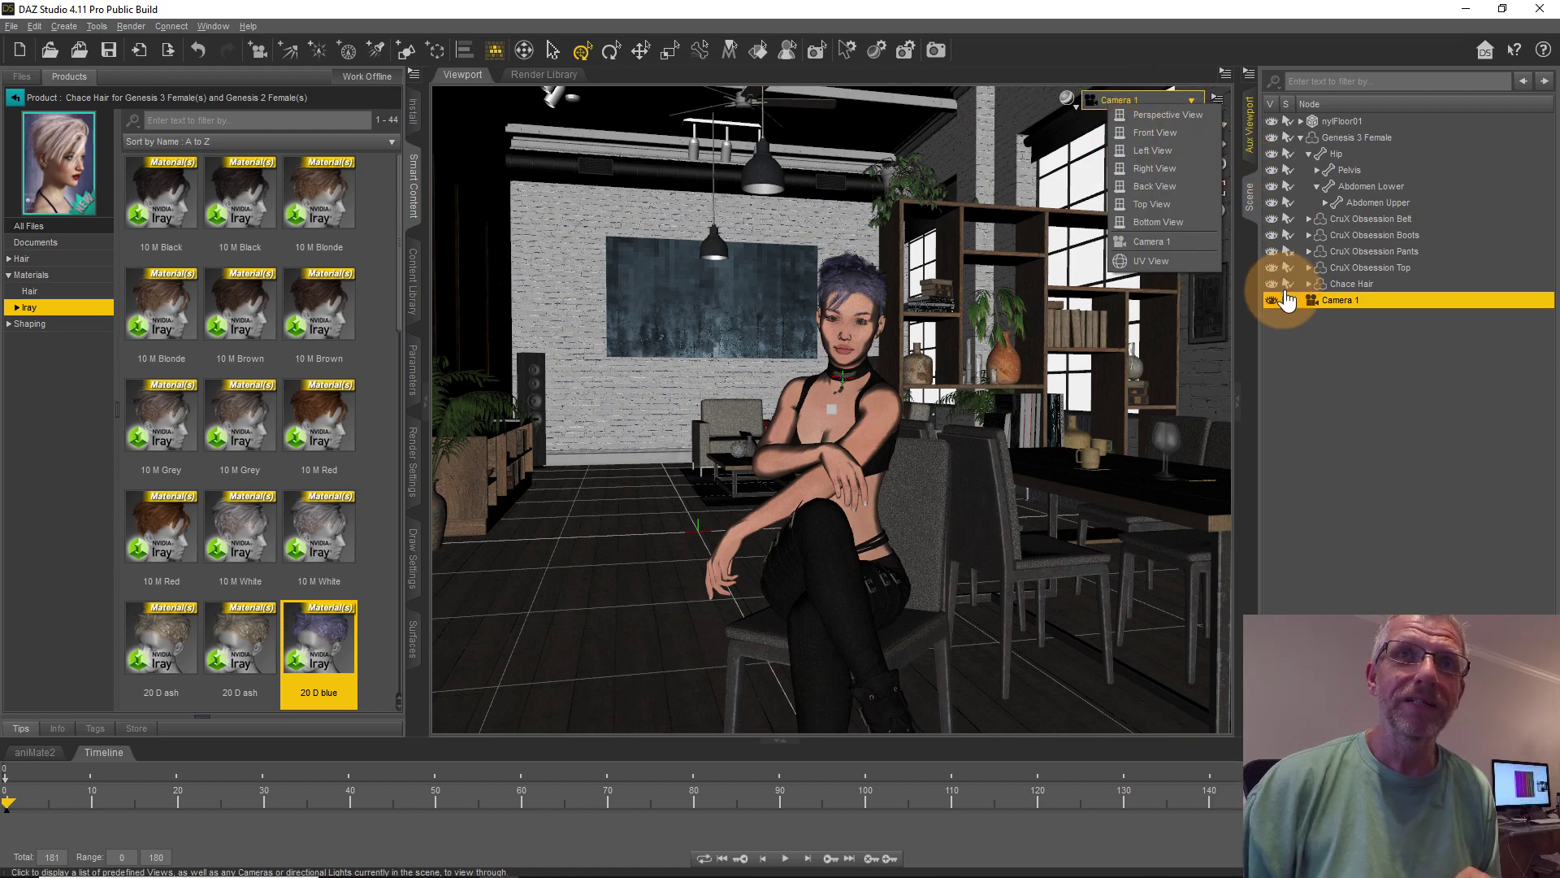
click(1198, 238)
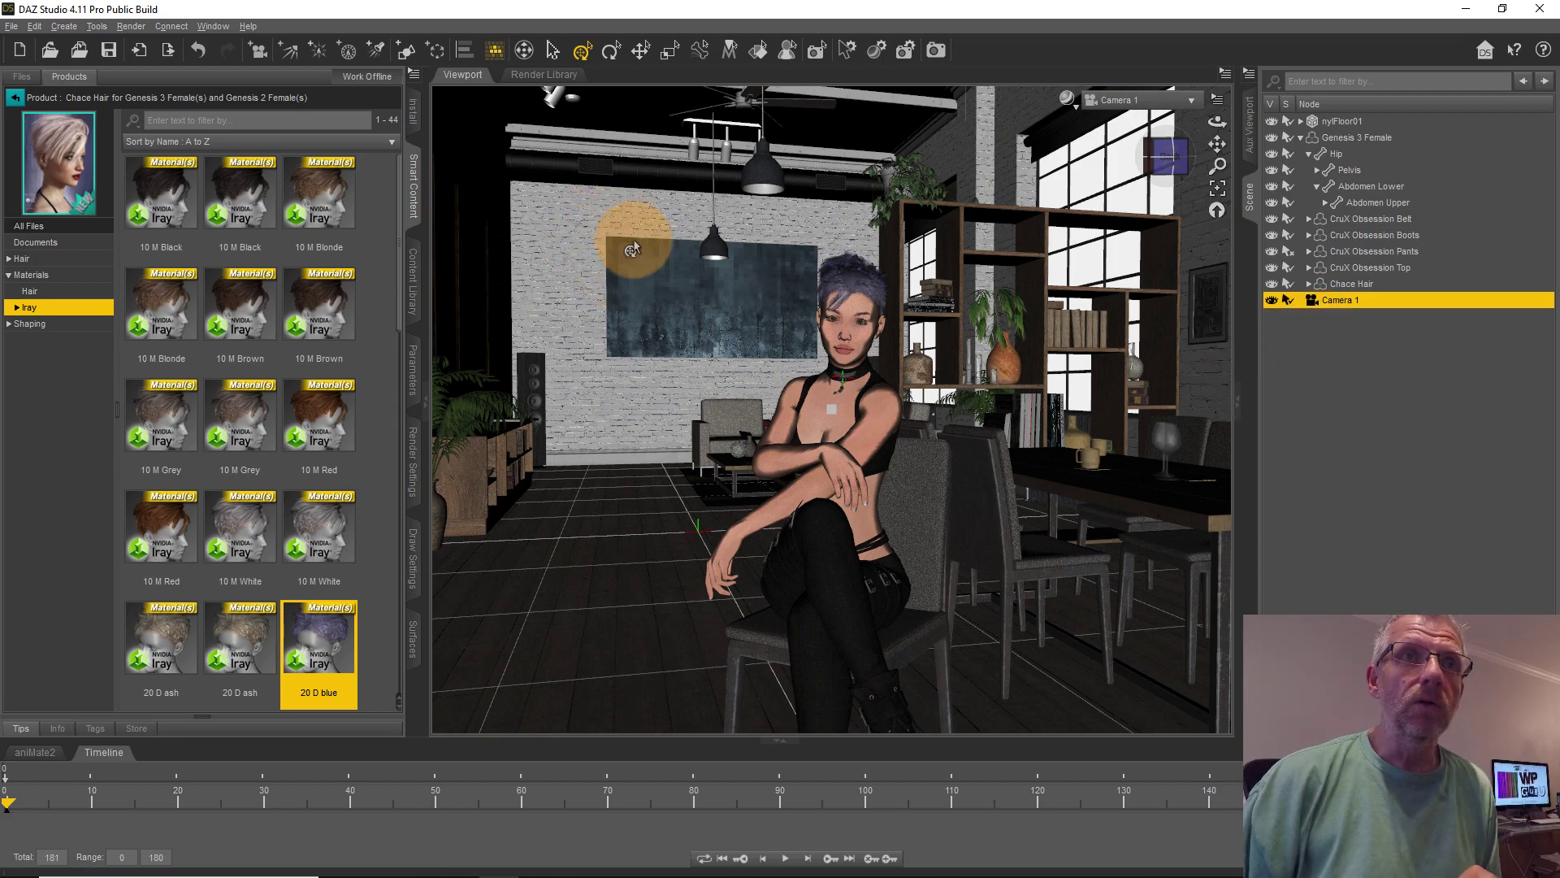
Set Camera 1's focal length to 28 mm.
click(412, 371)
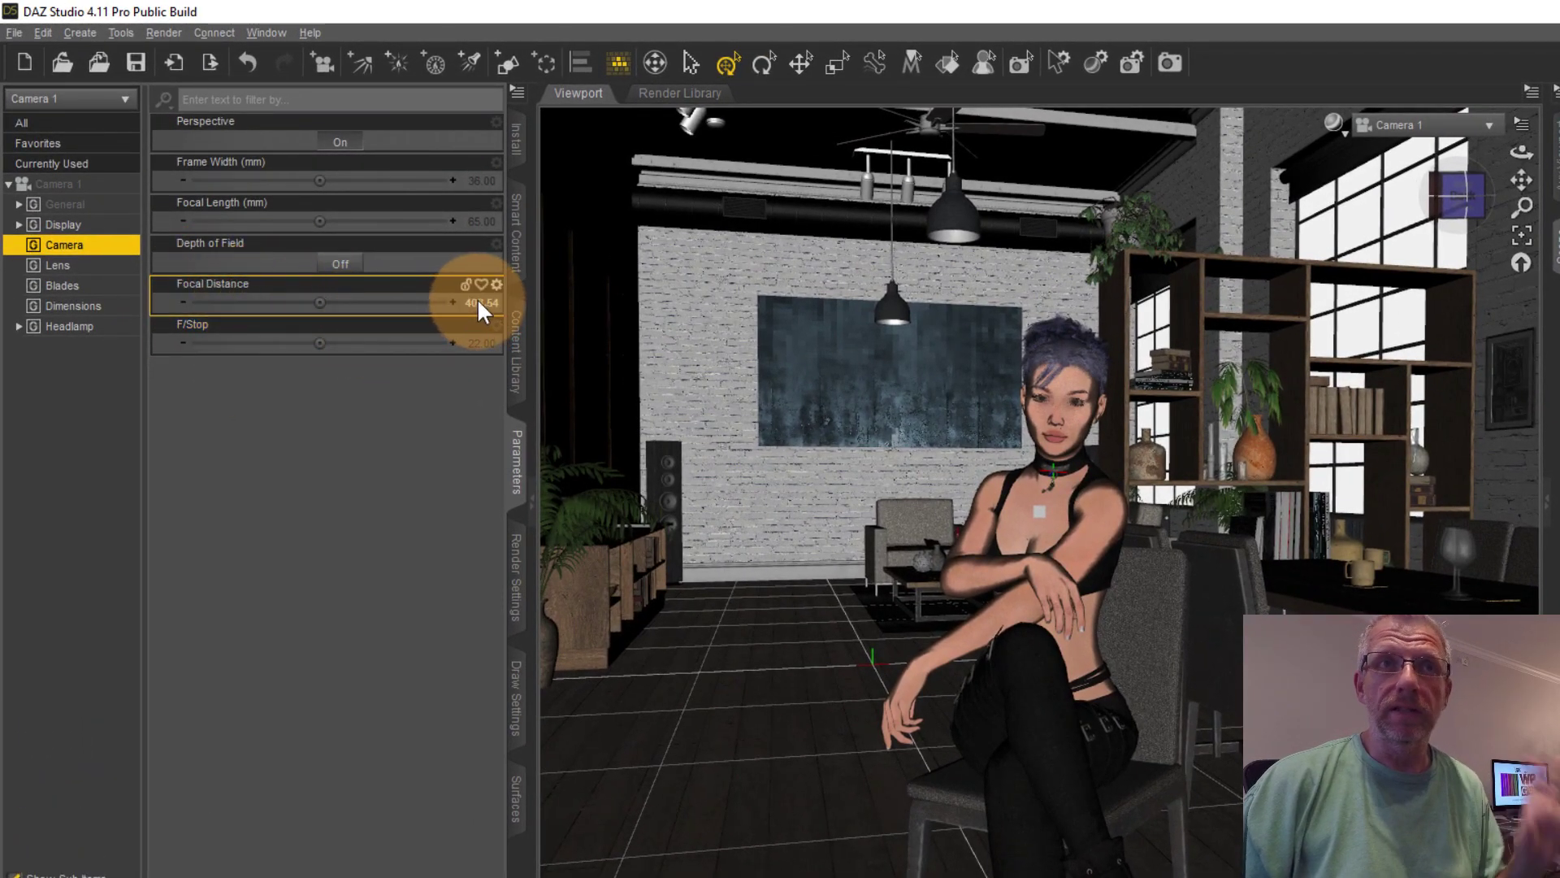
mouse_move(478, 303)
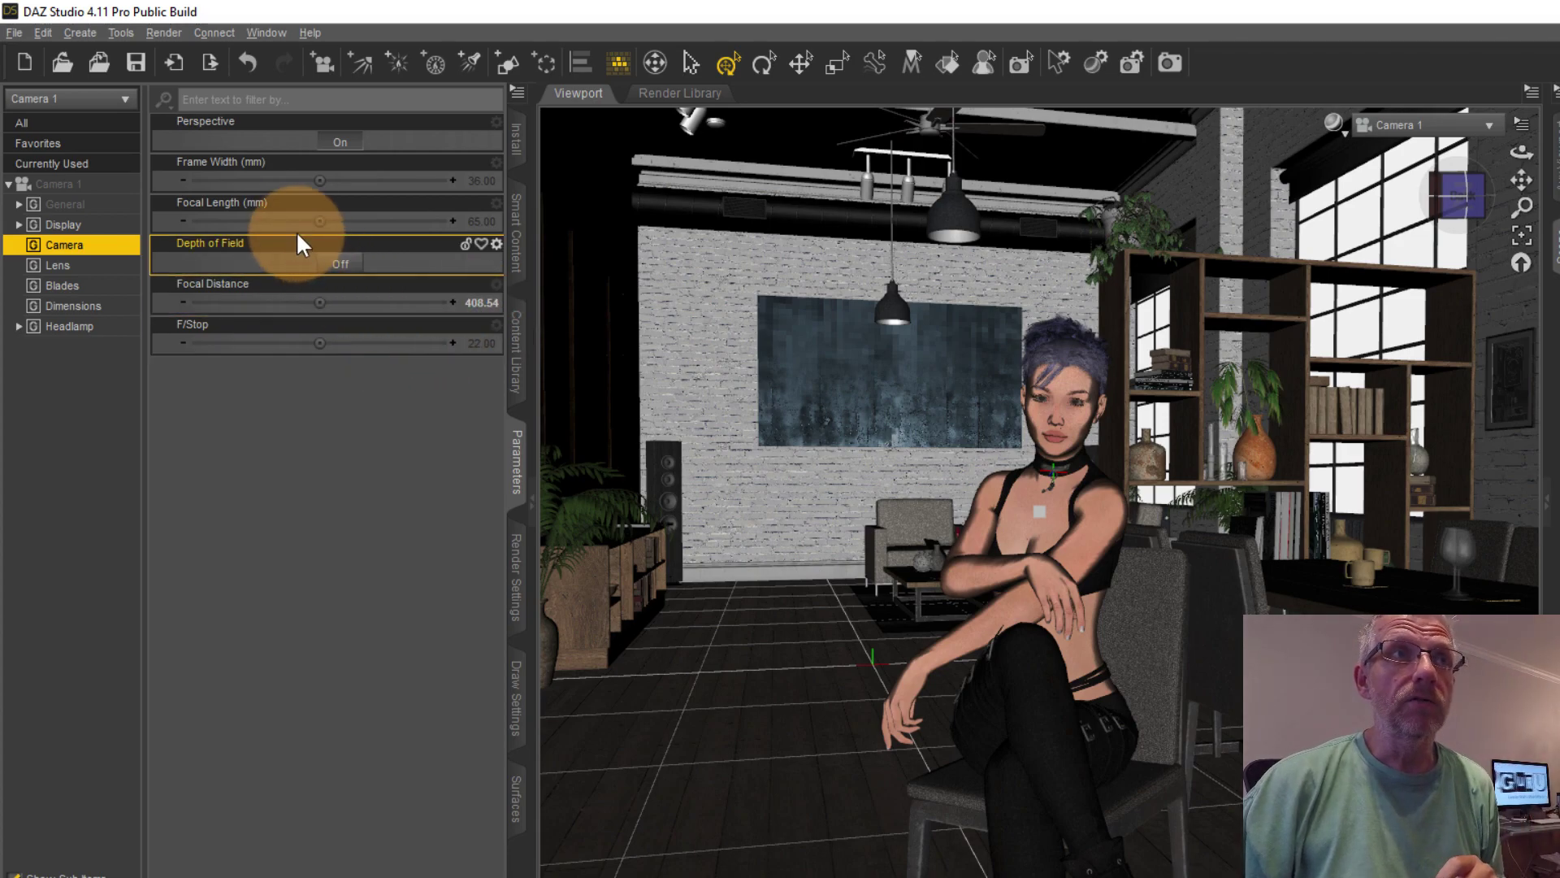
click(478, 220)
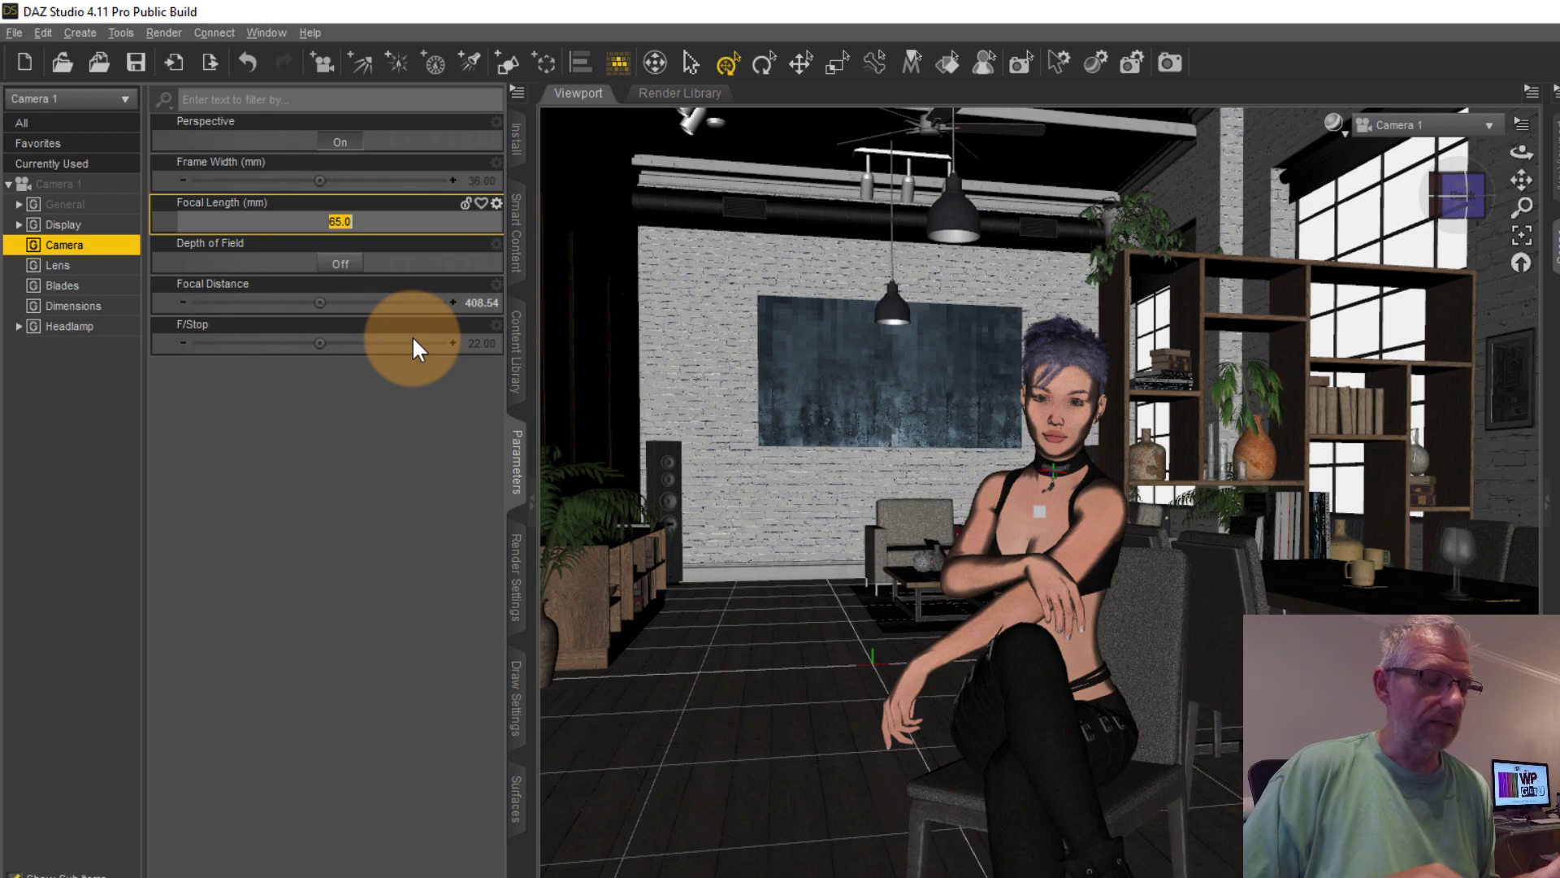
text(28)
key(Return)
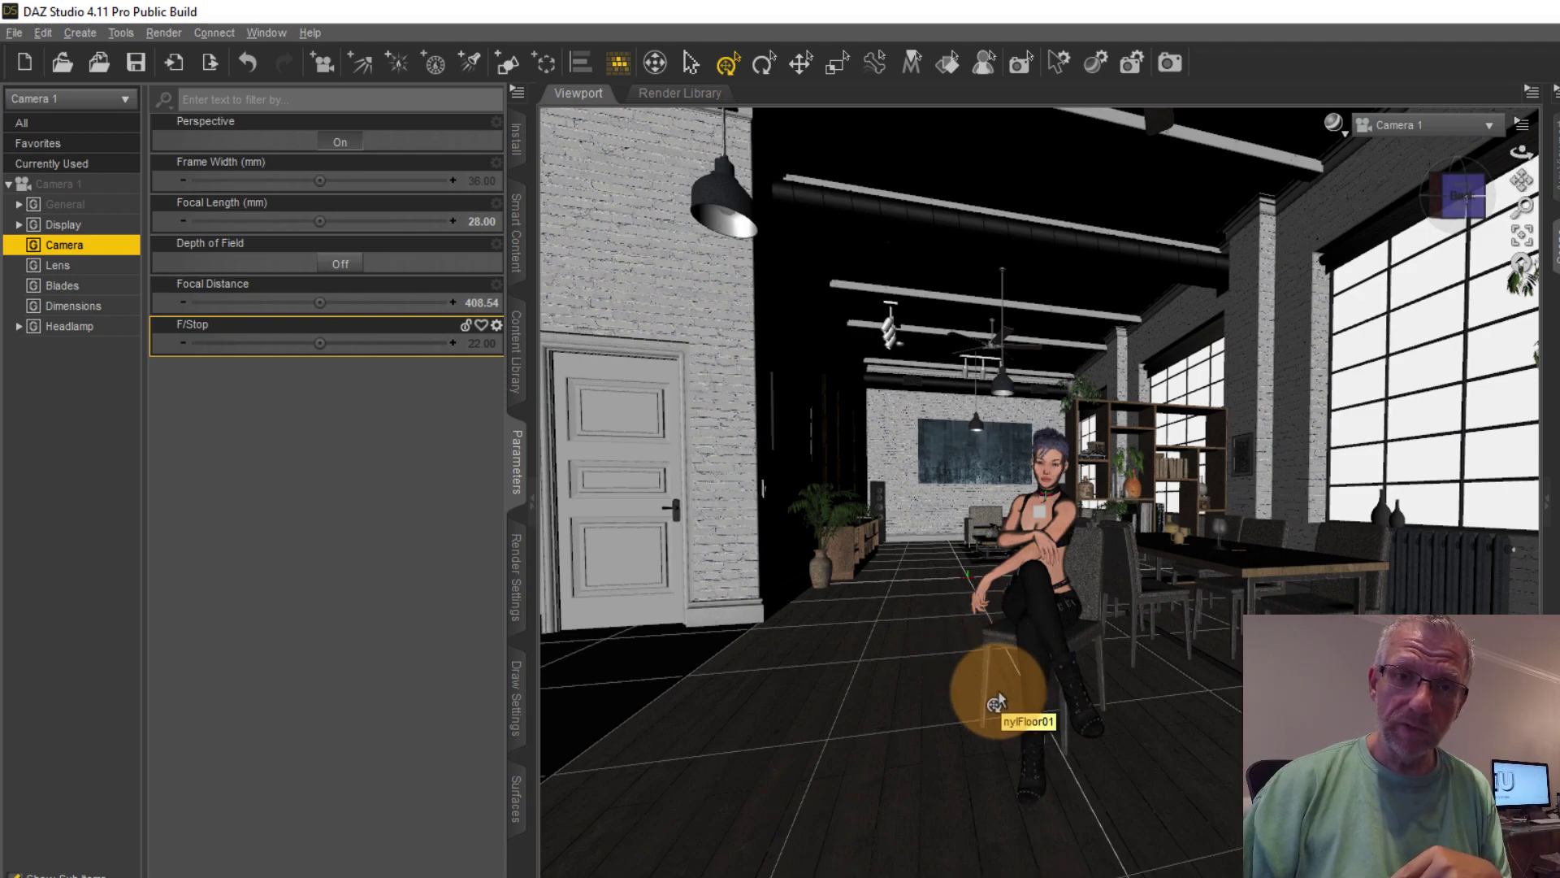
Move Camera 1 in close on the seated figure's upper body, show the aspect frame, and adjust the framing.
scroll(996, 702, up, 8)
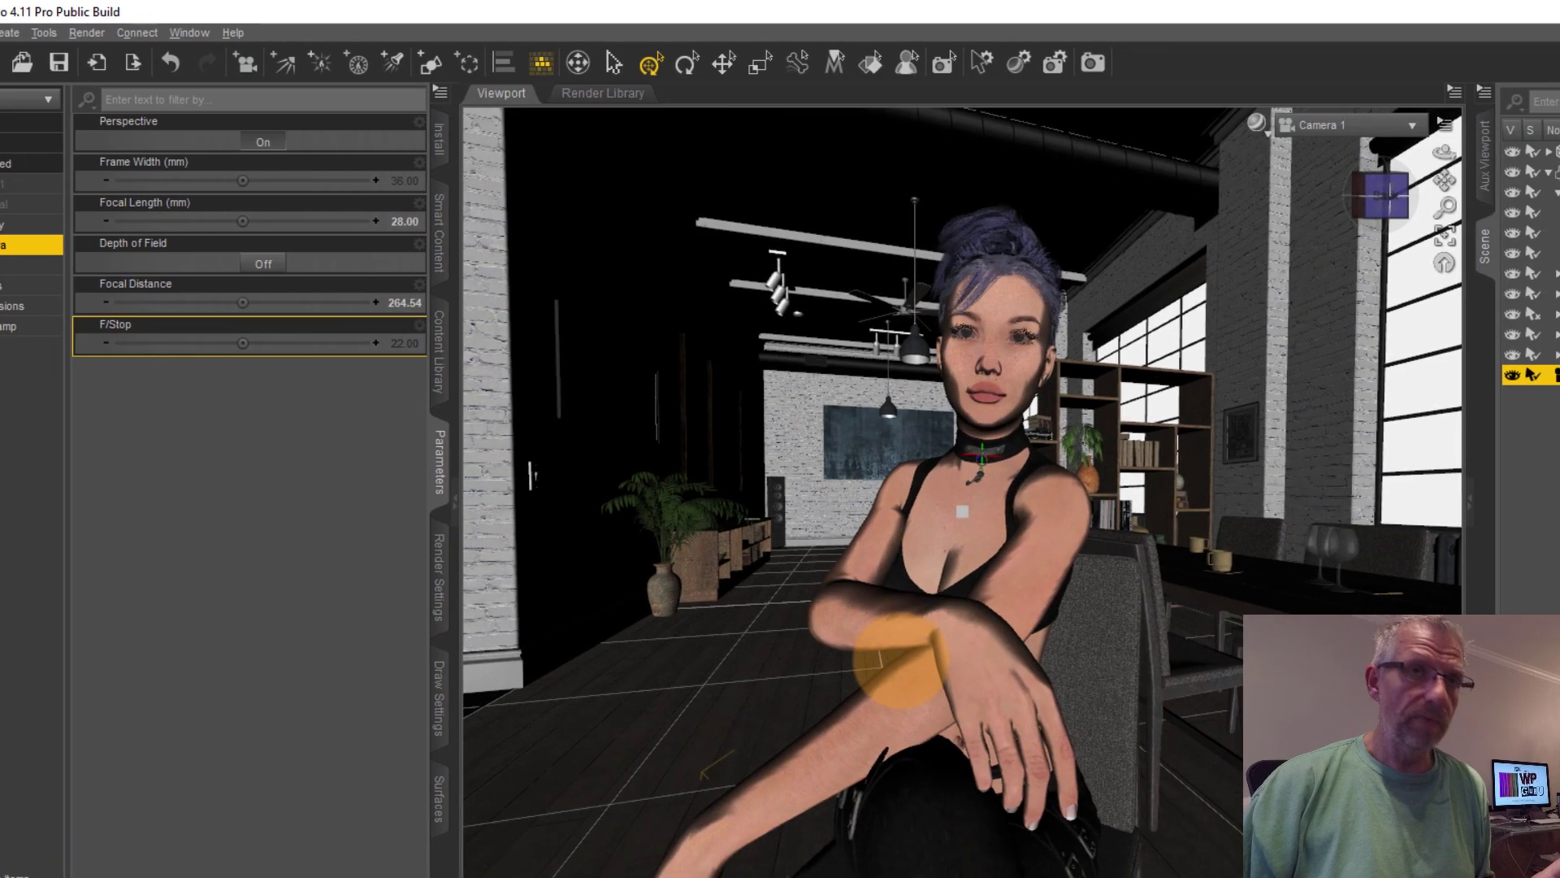
mouse_move(971, 662)
alt+mouse_down()
mouse_move(959, 654)
mouse_move(986, 650)
alt+mouse_up()
scroll(841, 648, up, 5)
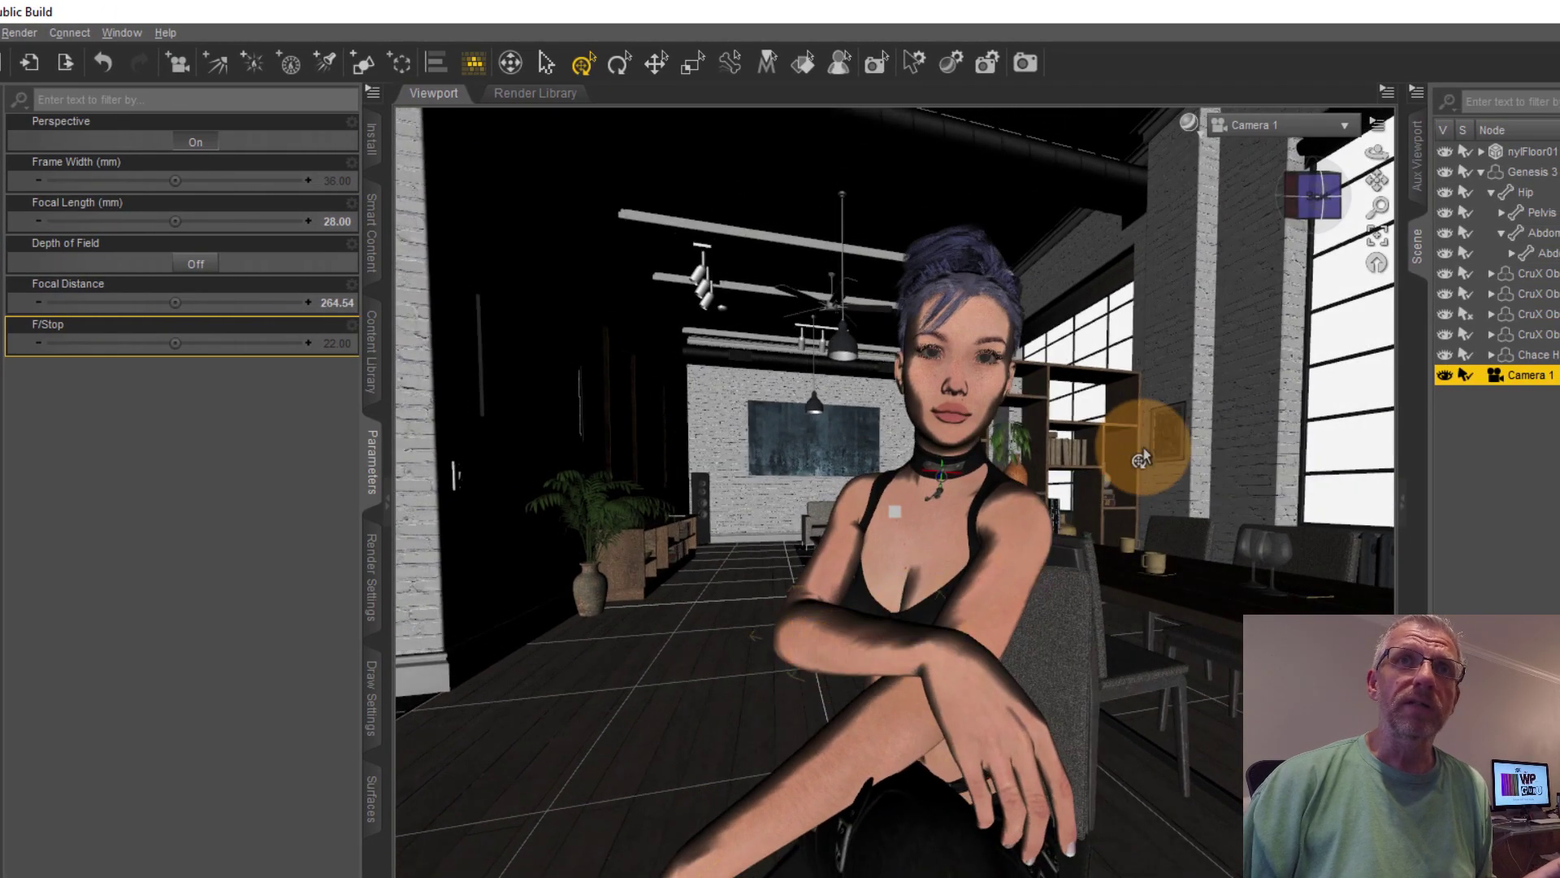
click(1377, 124)
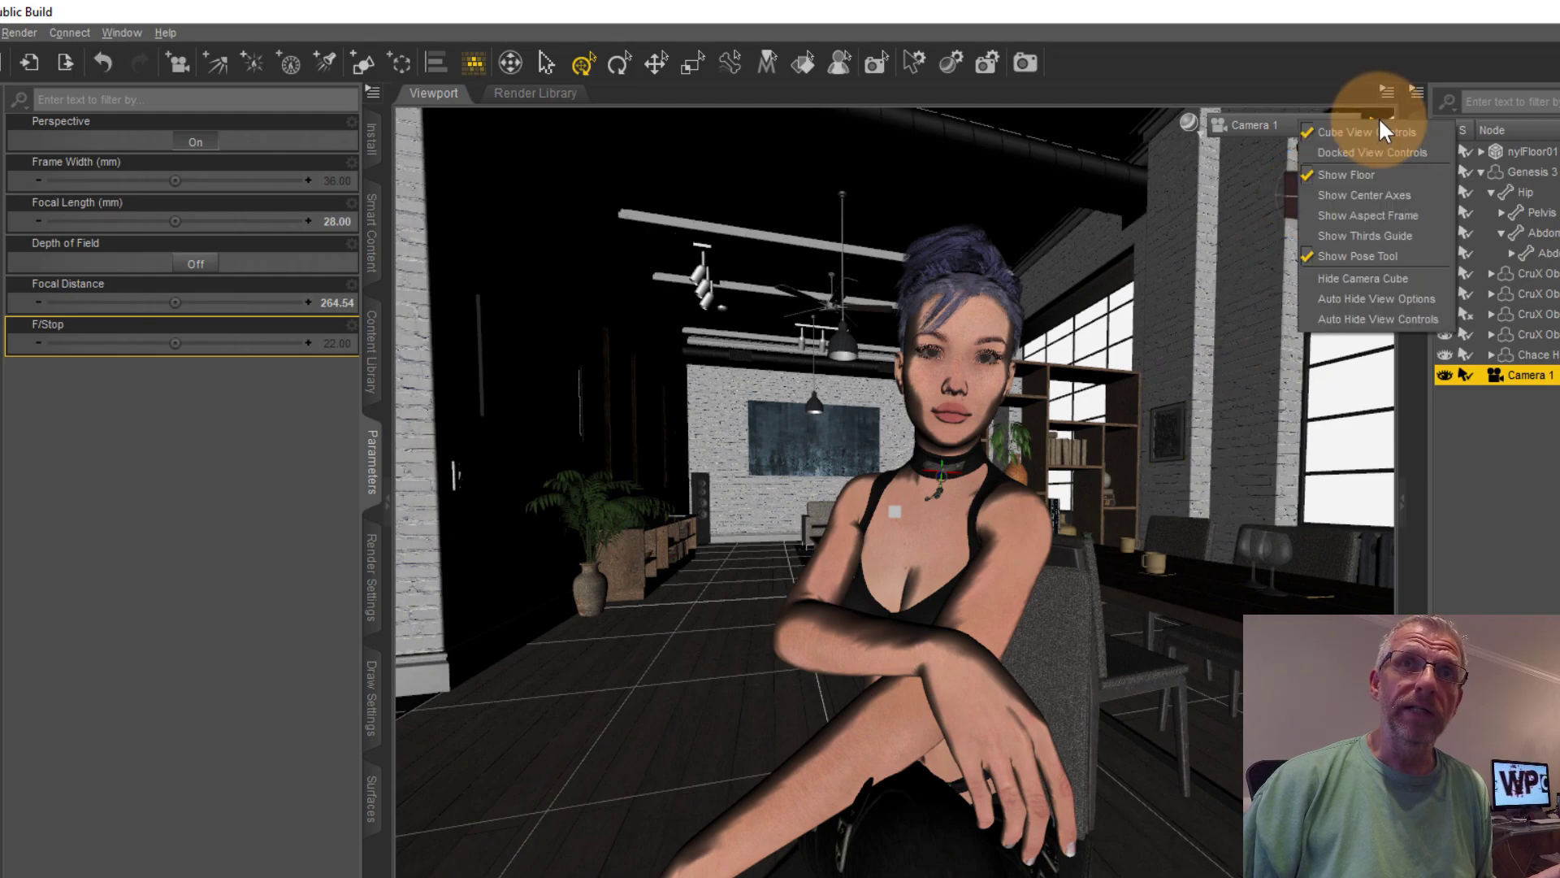
click(1397, 213)
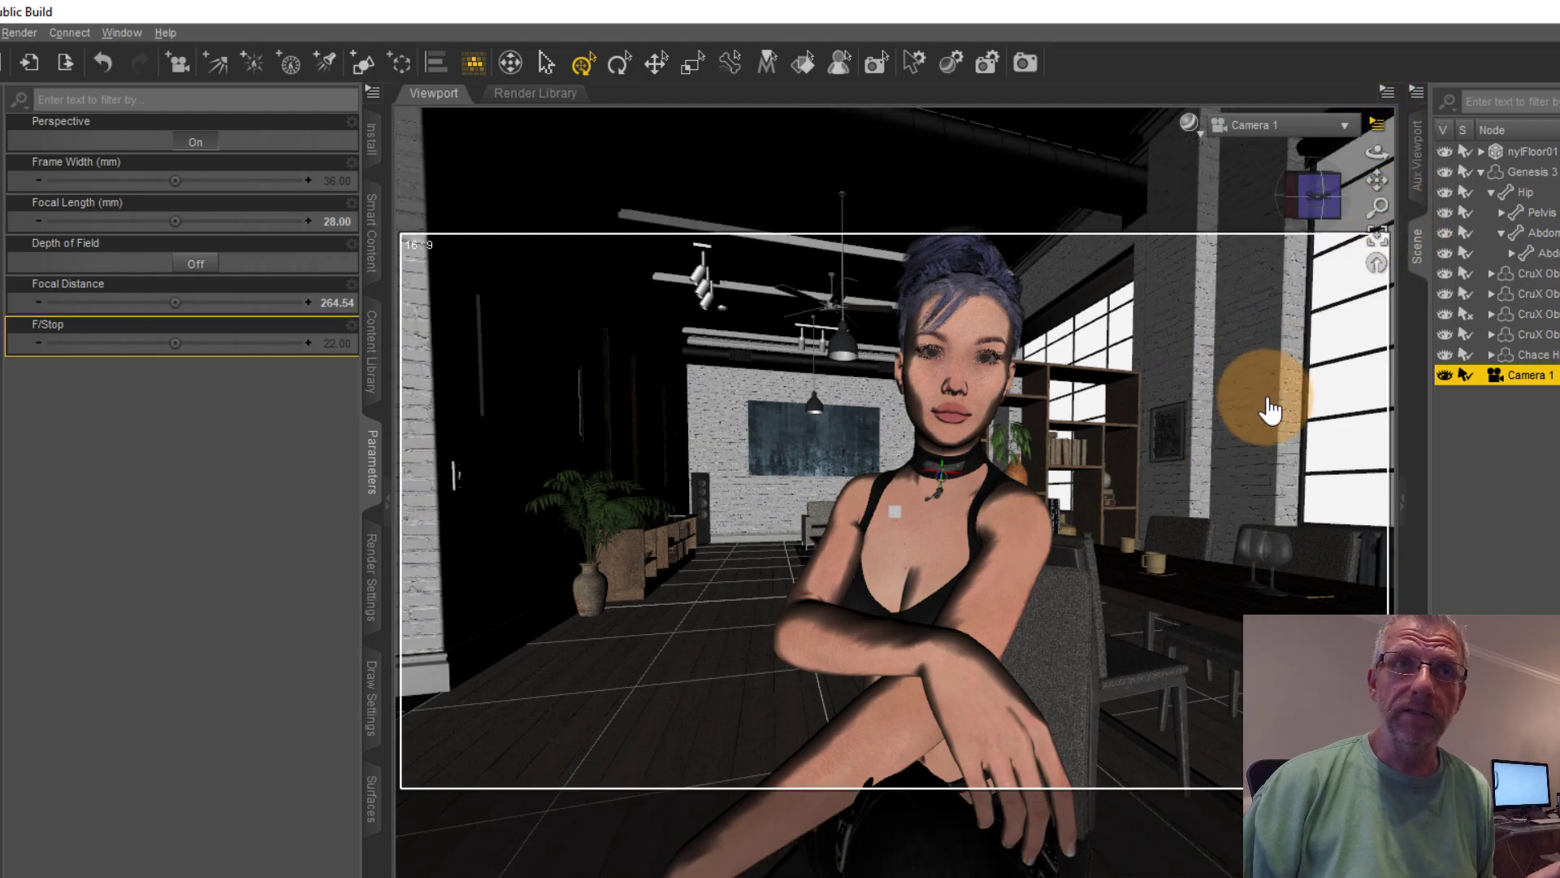
drag(1167, 505, 1170, 495)
Collapse the Genesis 3 Female hierarchy, select the figure, and orbit Camera 1 around her to refine the upper-body framing.
click(1480, 171)
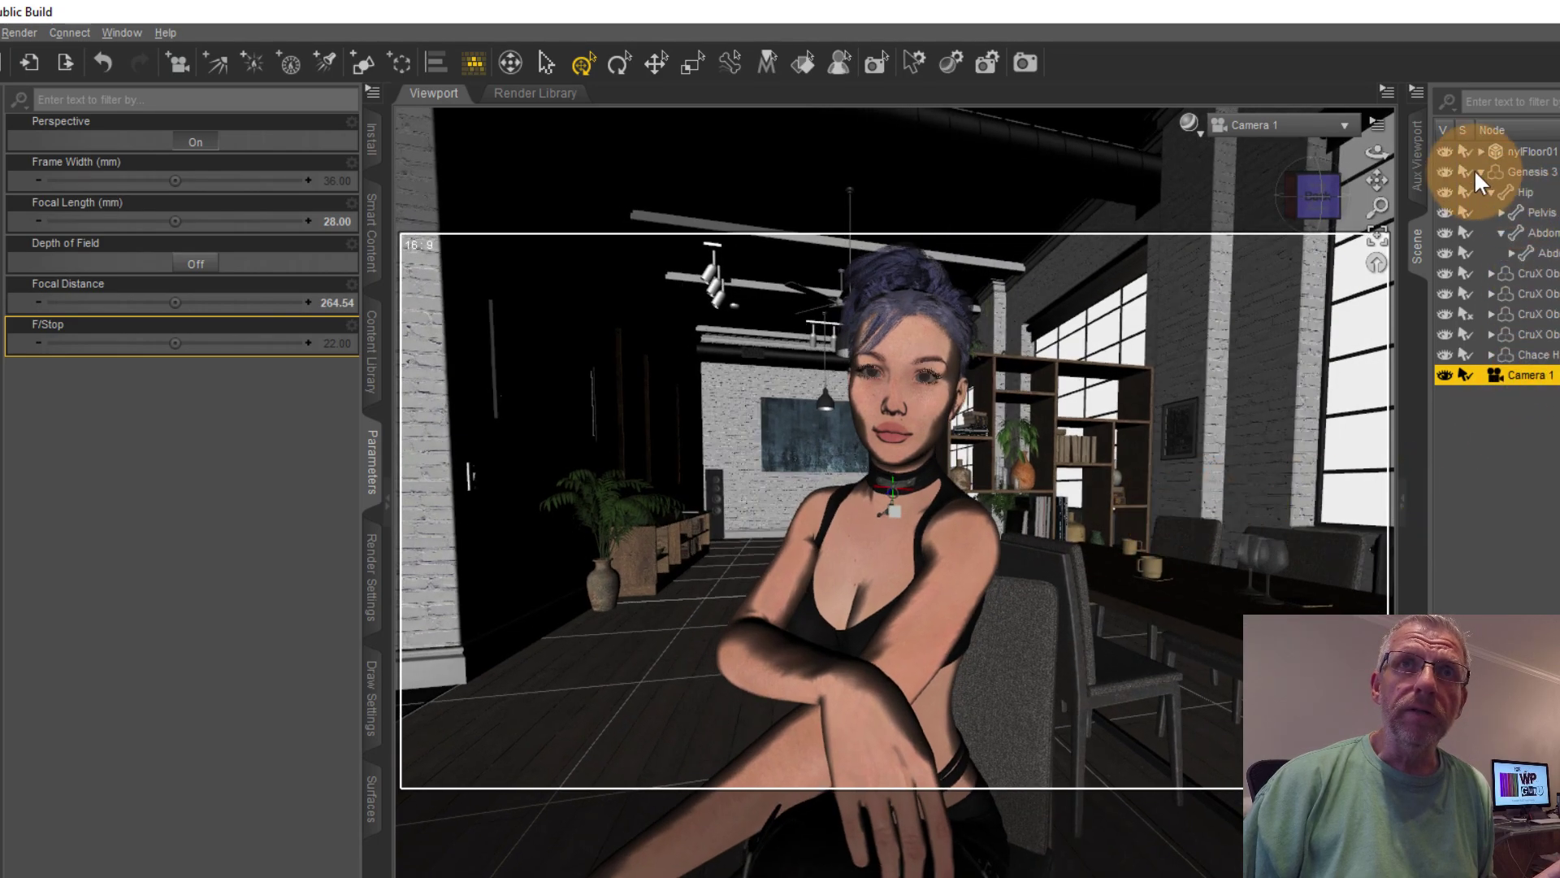
click(1526, 172)
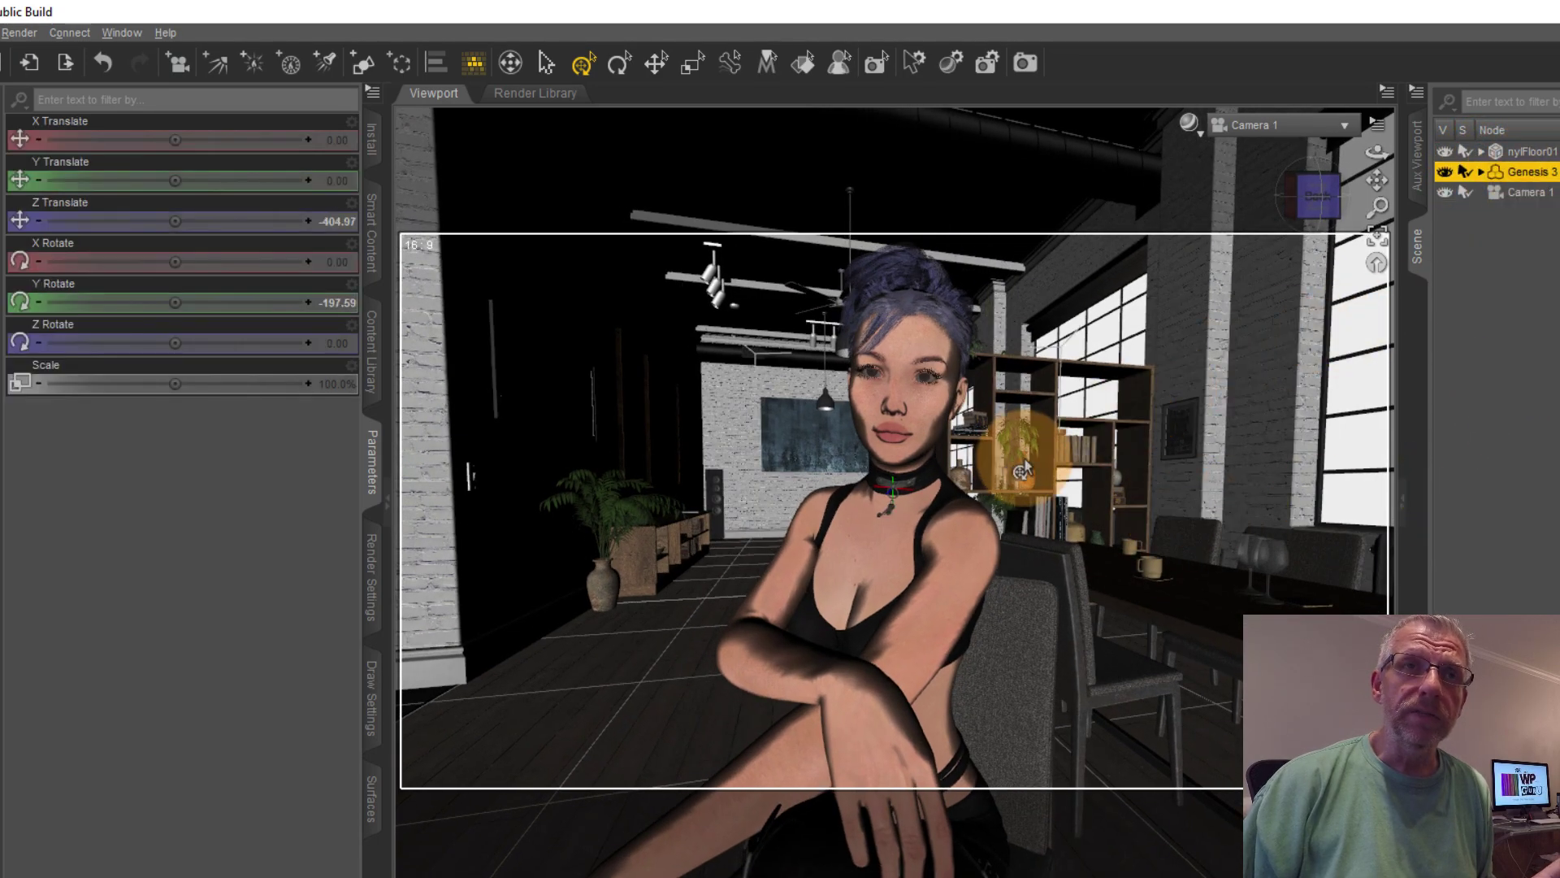
drag(1080, 460, 1136, 561)
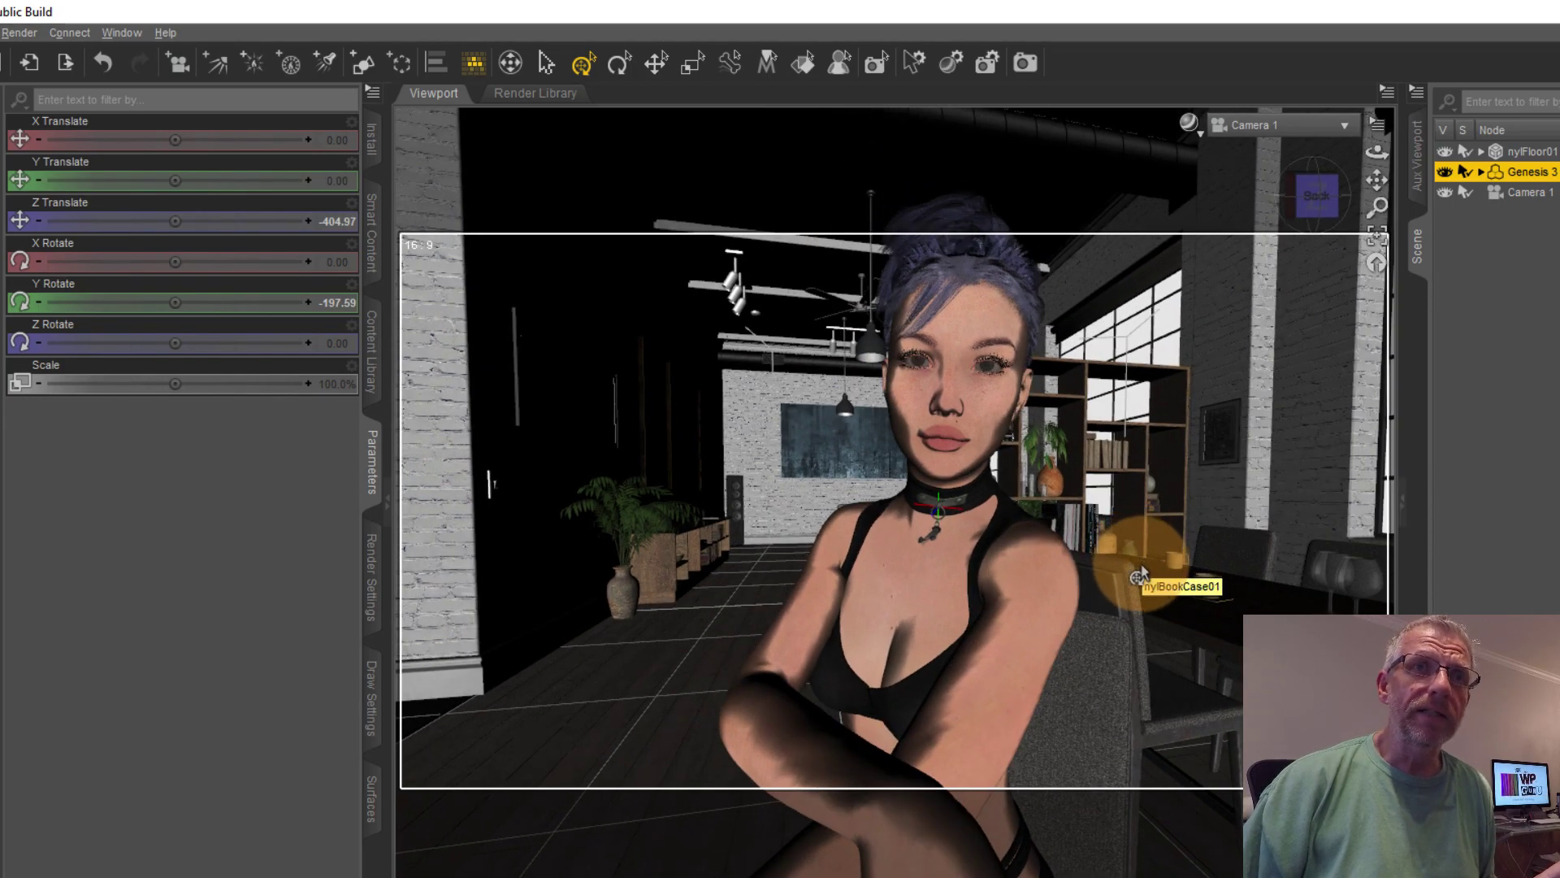
mouse_move(1177, 607)
mouse_down()
mouse_move(1171, 584)
mouse_move(1184, 579)
mouse_move(1177, 608)
mouse_move(1190, 601)
mouse_up()
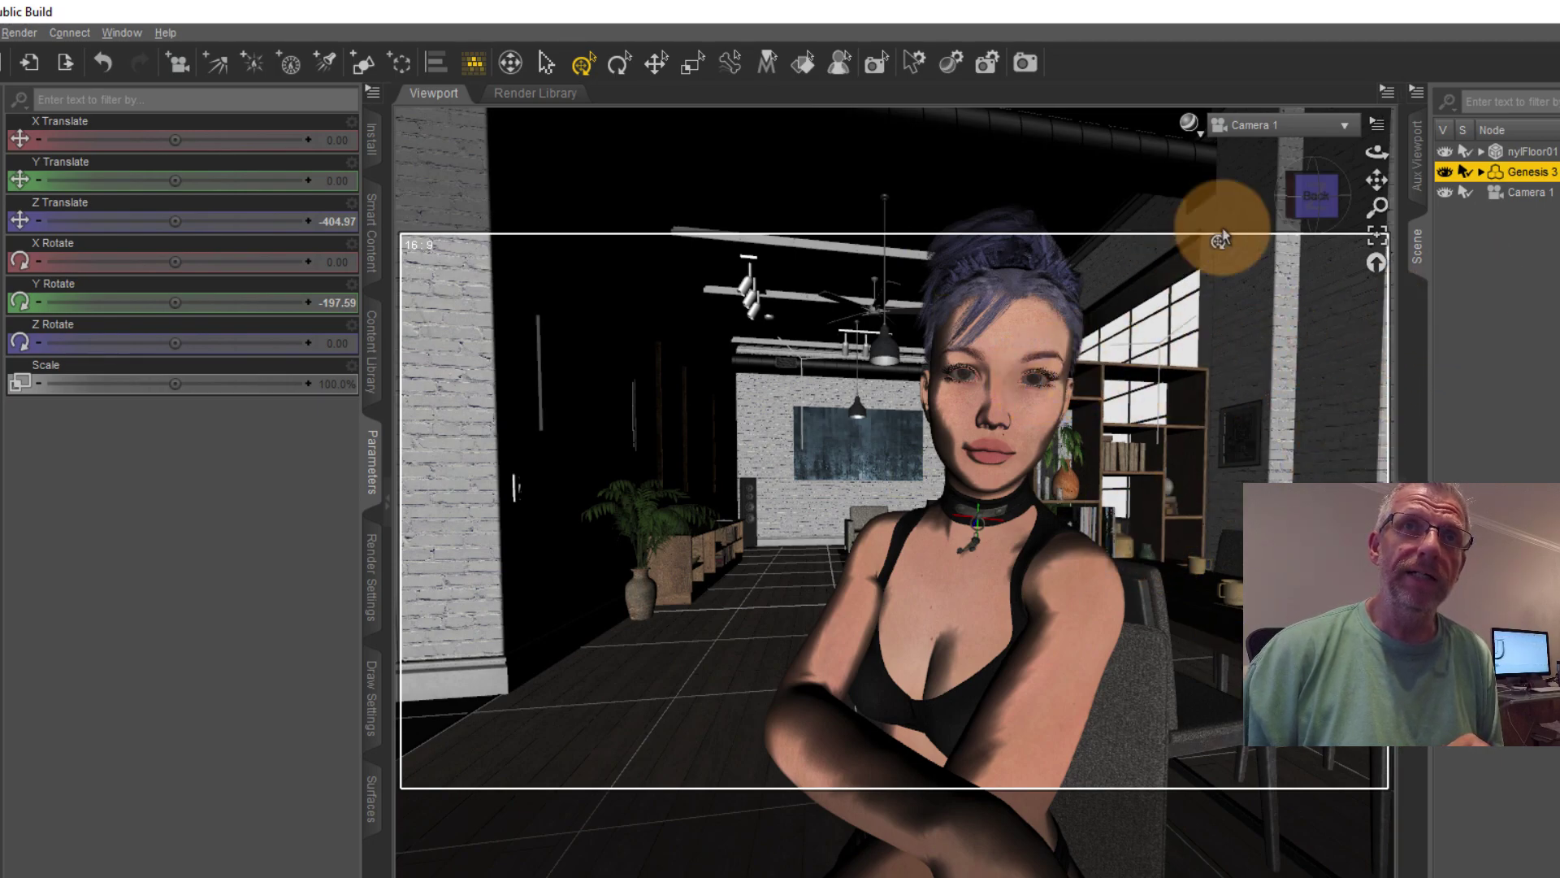
Switch the viewport from Camera 1 to Perspective View and frame the figure's face close up.
click(1340, 146)
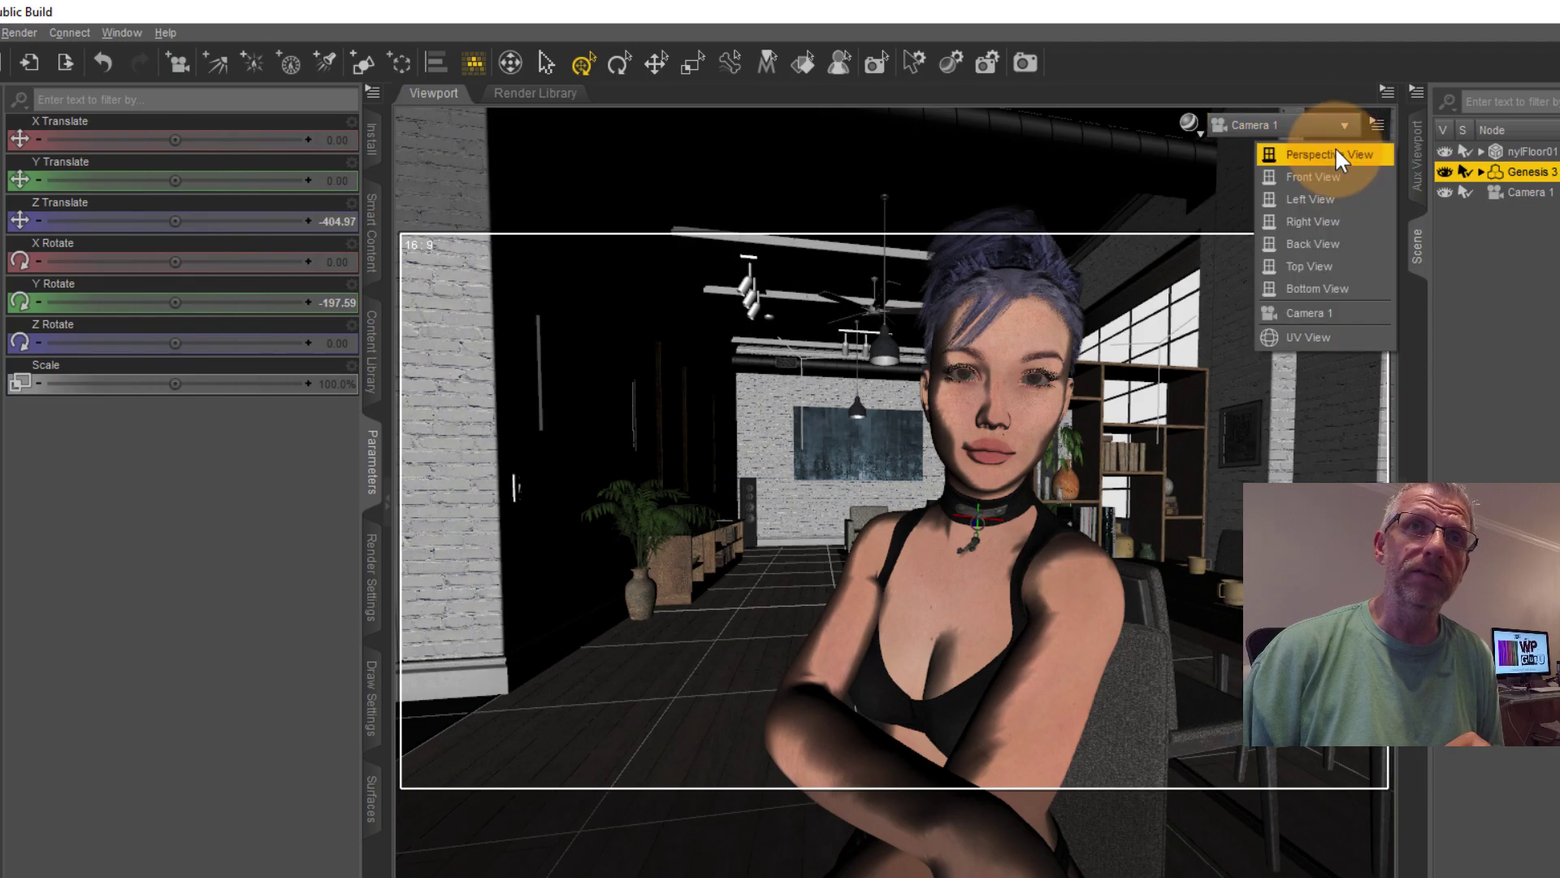
click(1334, 148)
key(f)
scroll(1044, 469, down, 5)
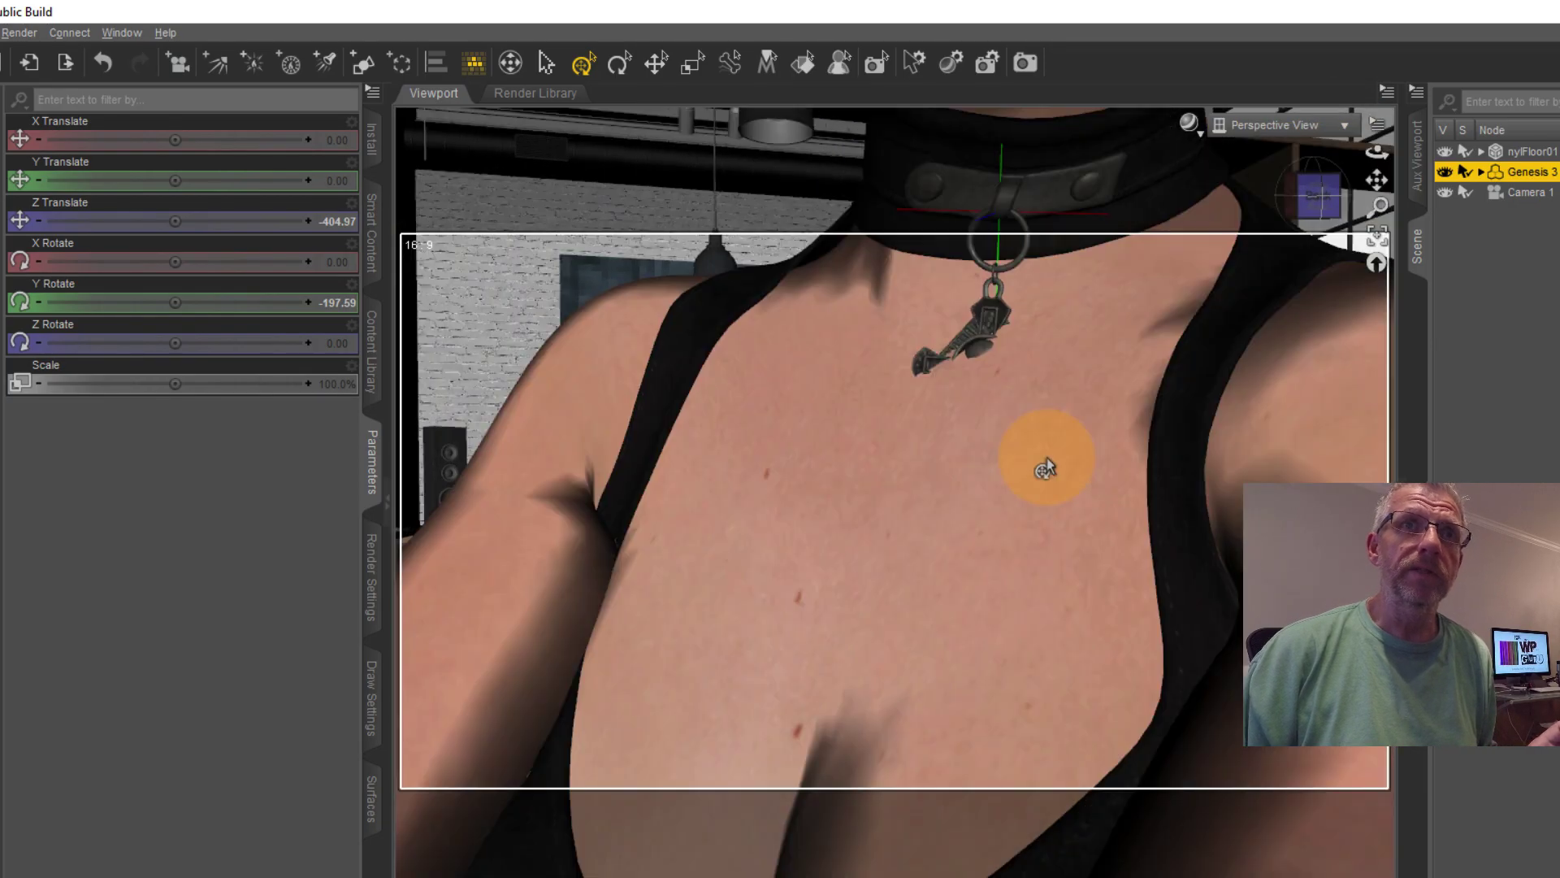
mouse_move(1038, 575)
mouse_down()
mouse_move(1017, 651)
mouse_move(1034, 560)
mouse_move(1044, 593)
mouse_move(1035, 582)
mouse_up()
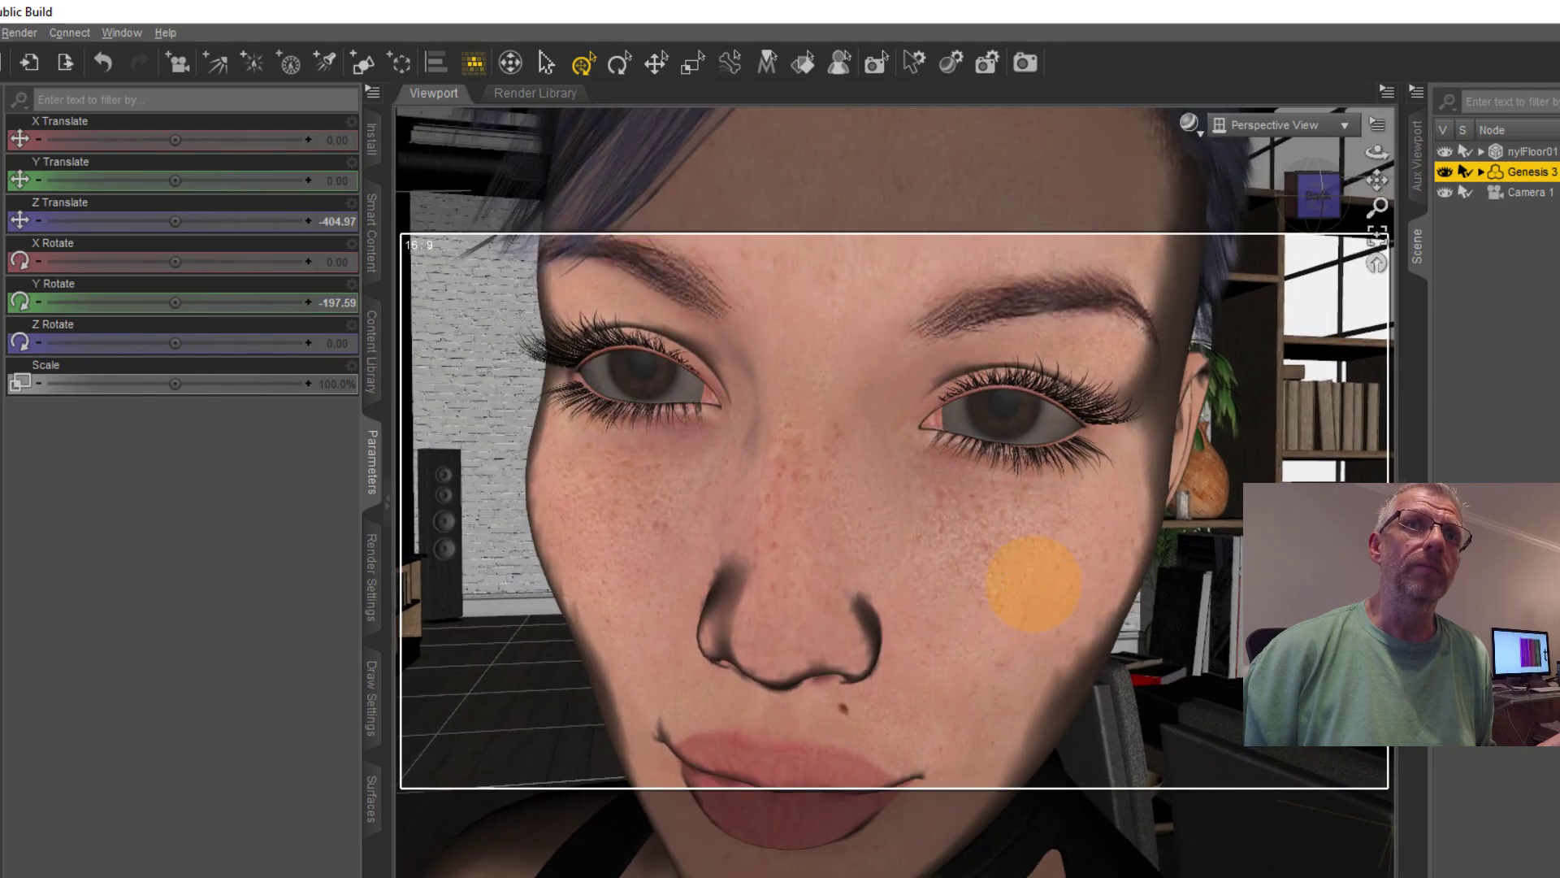
Select the figure's left eye and set its Point At target to Camera 1.
right_click(1002, 423)
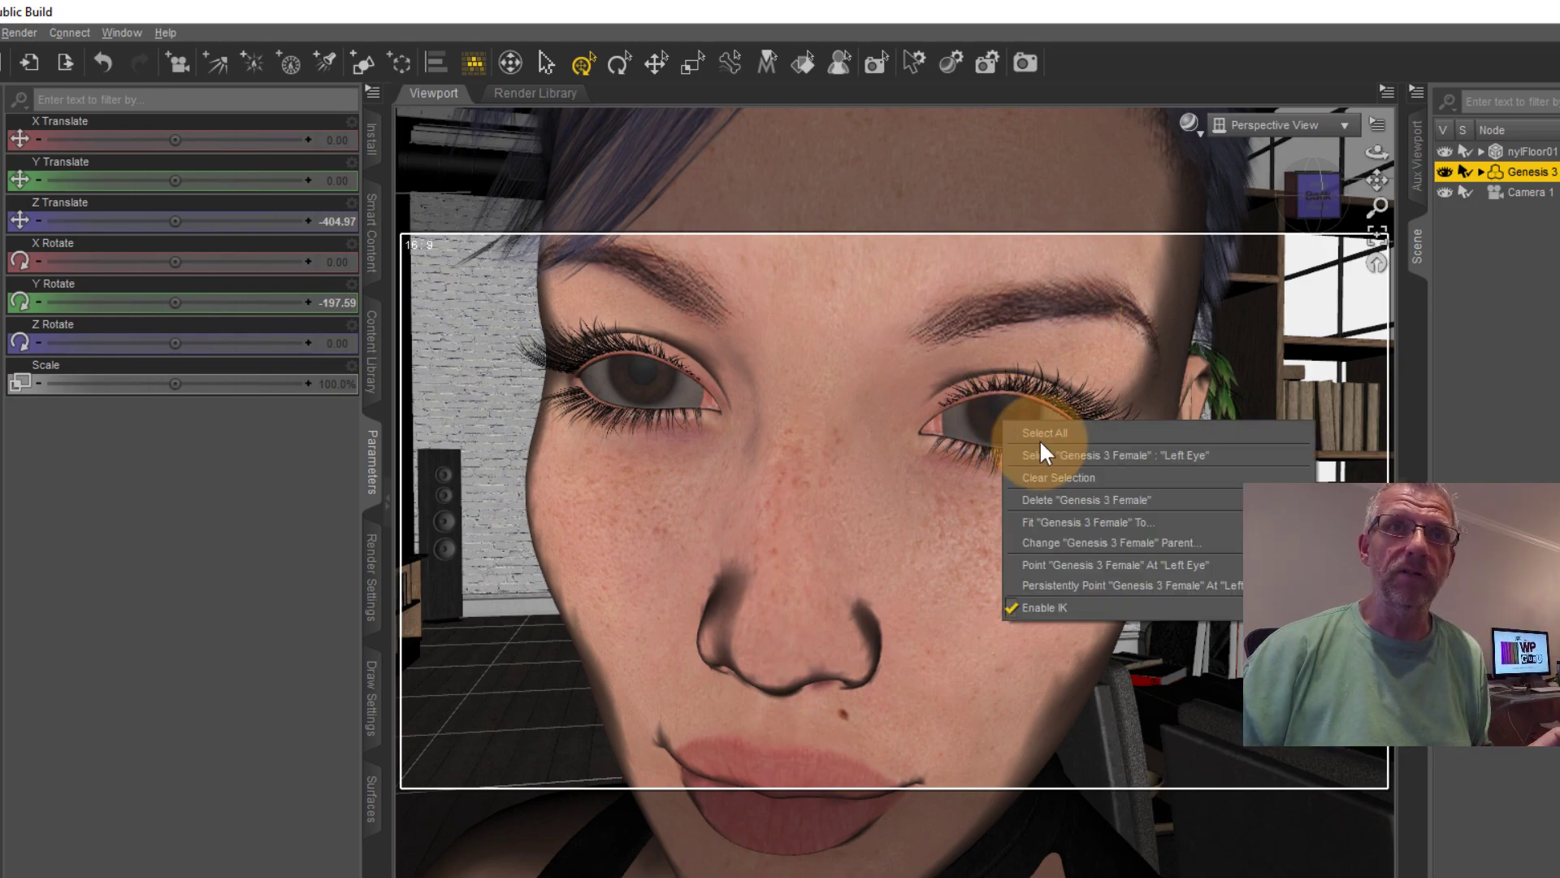
click(1081, 455)
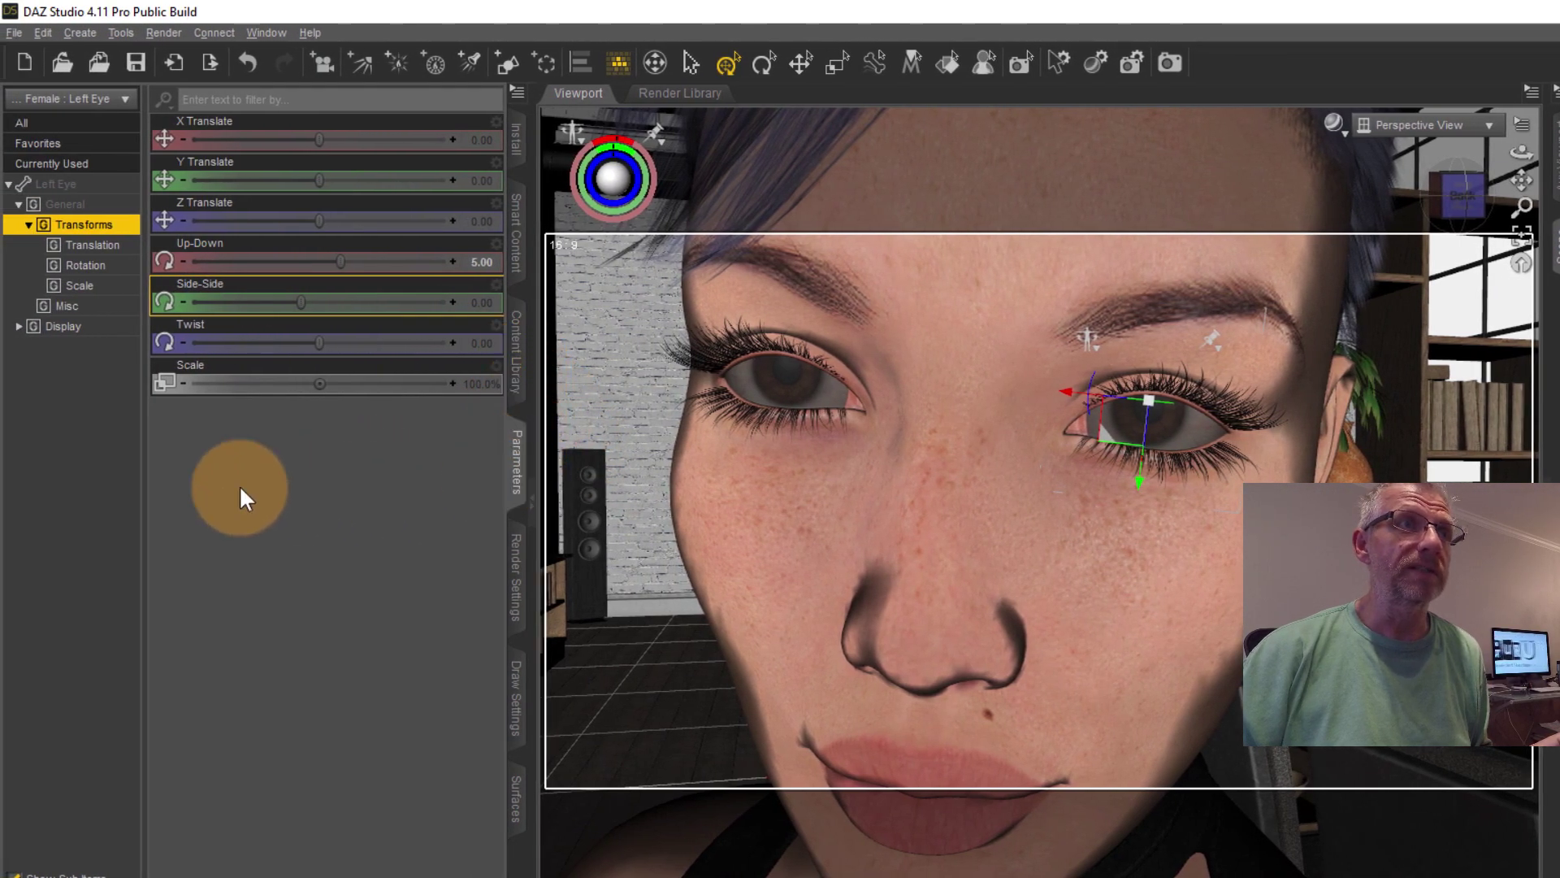
click(78, 305)
click(298, 145)
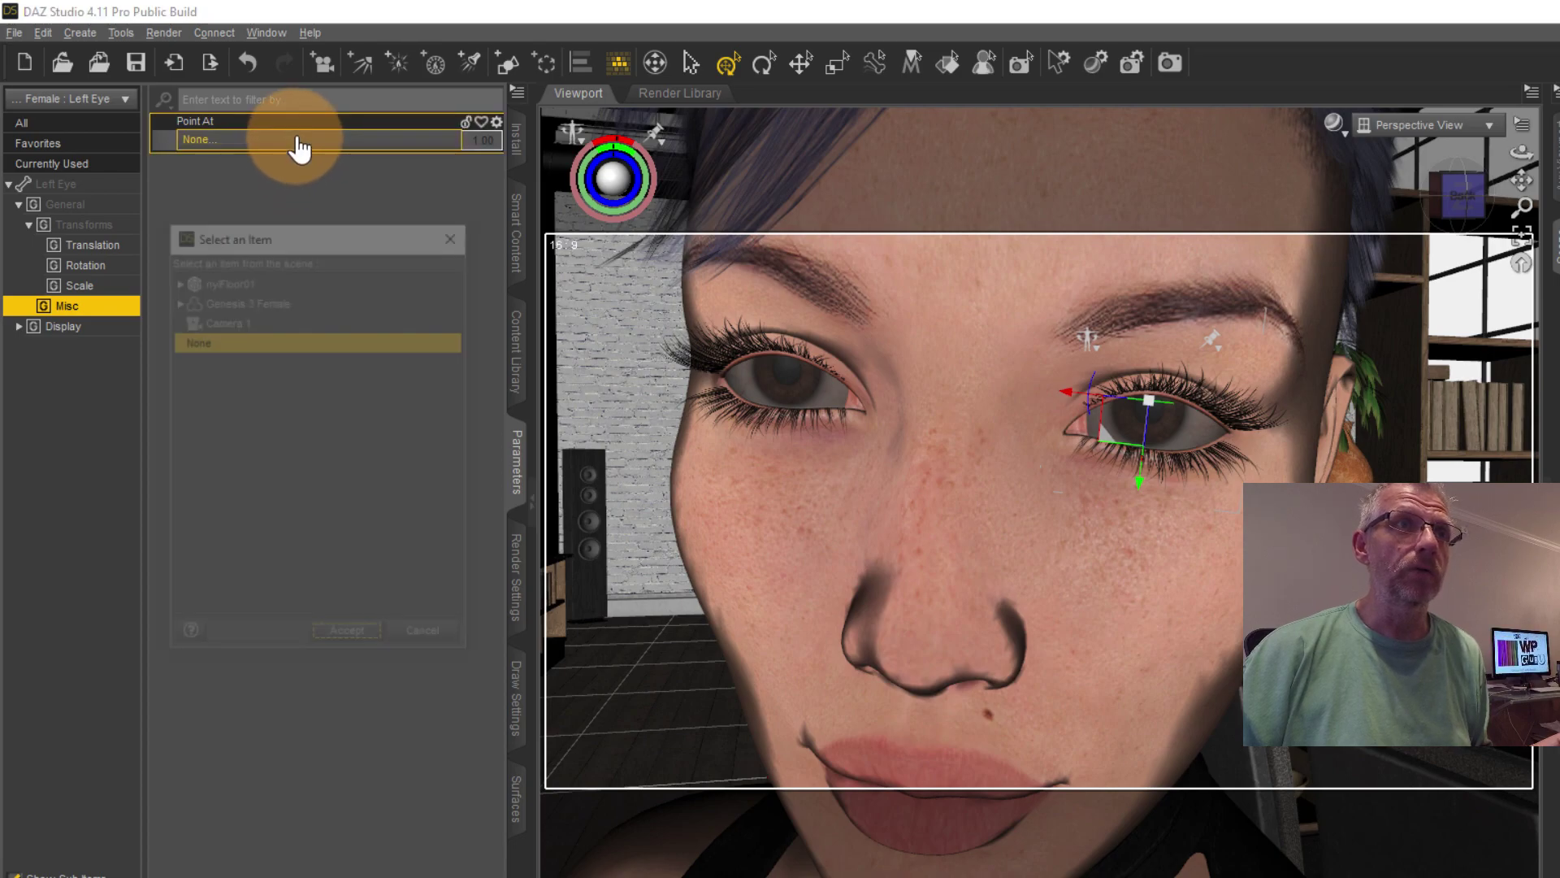
click(247, 318)
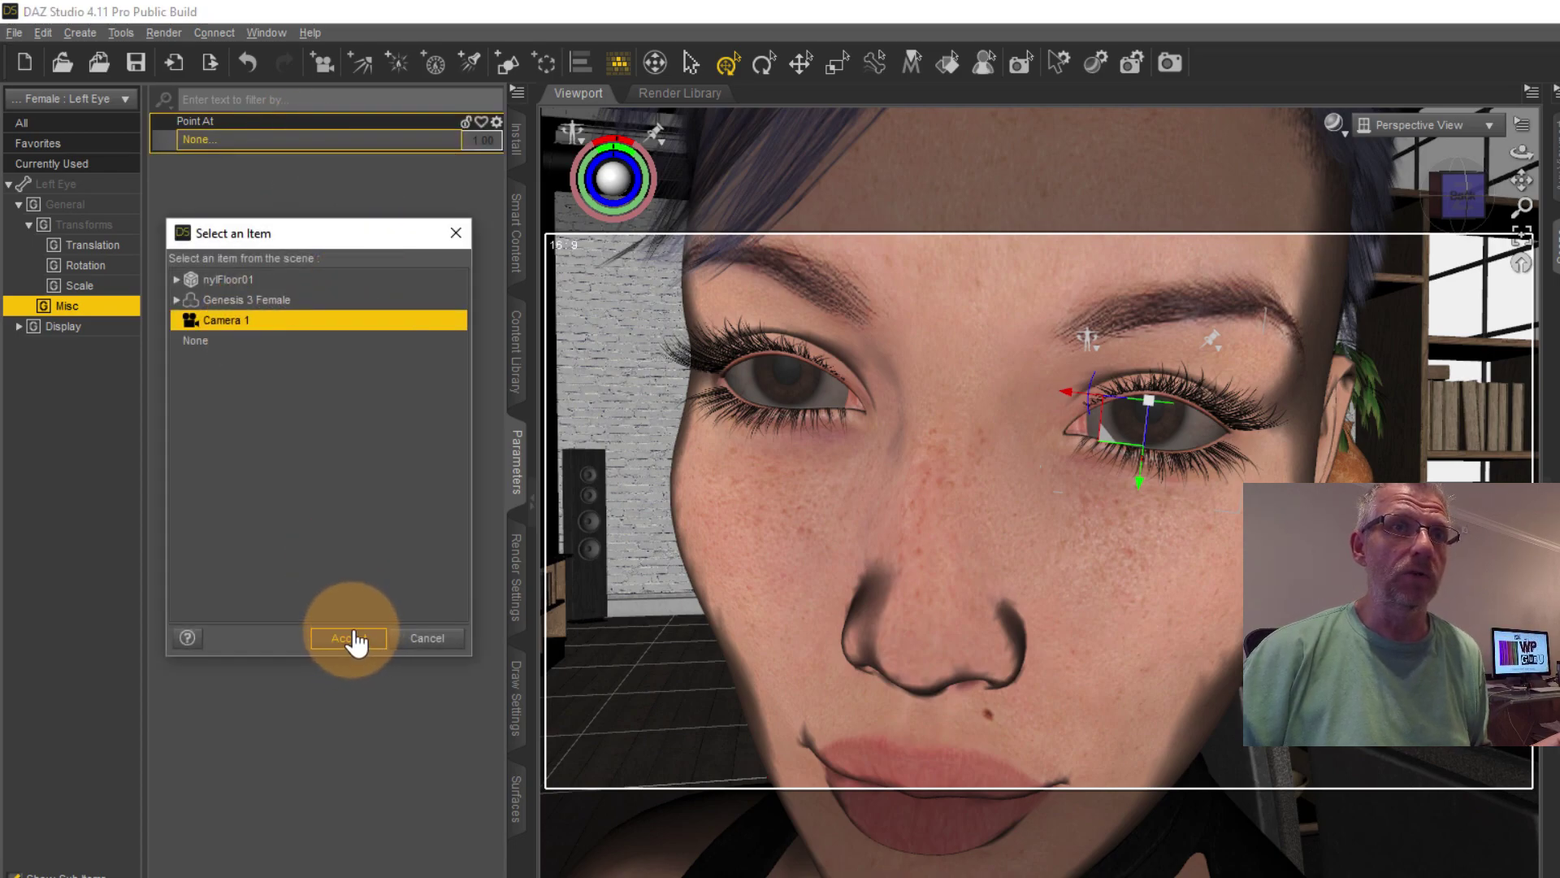
click(351, 637)
Select the figure's right eye and set its Point At target to Camera 1.
right_click(769, 390)
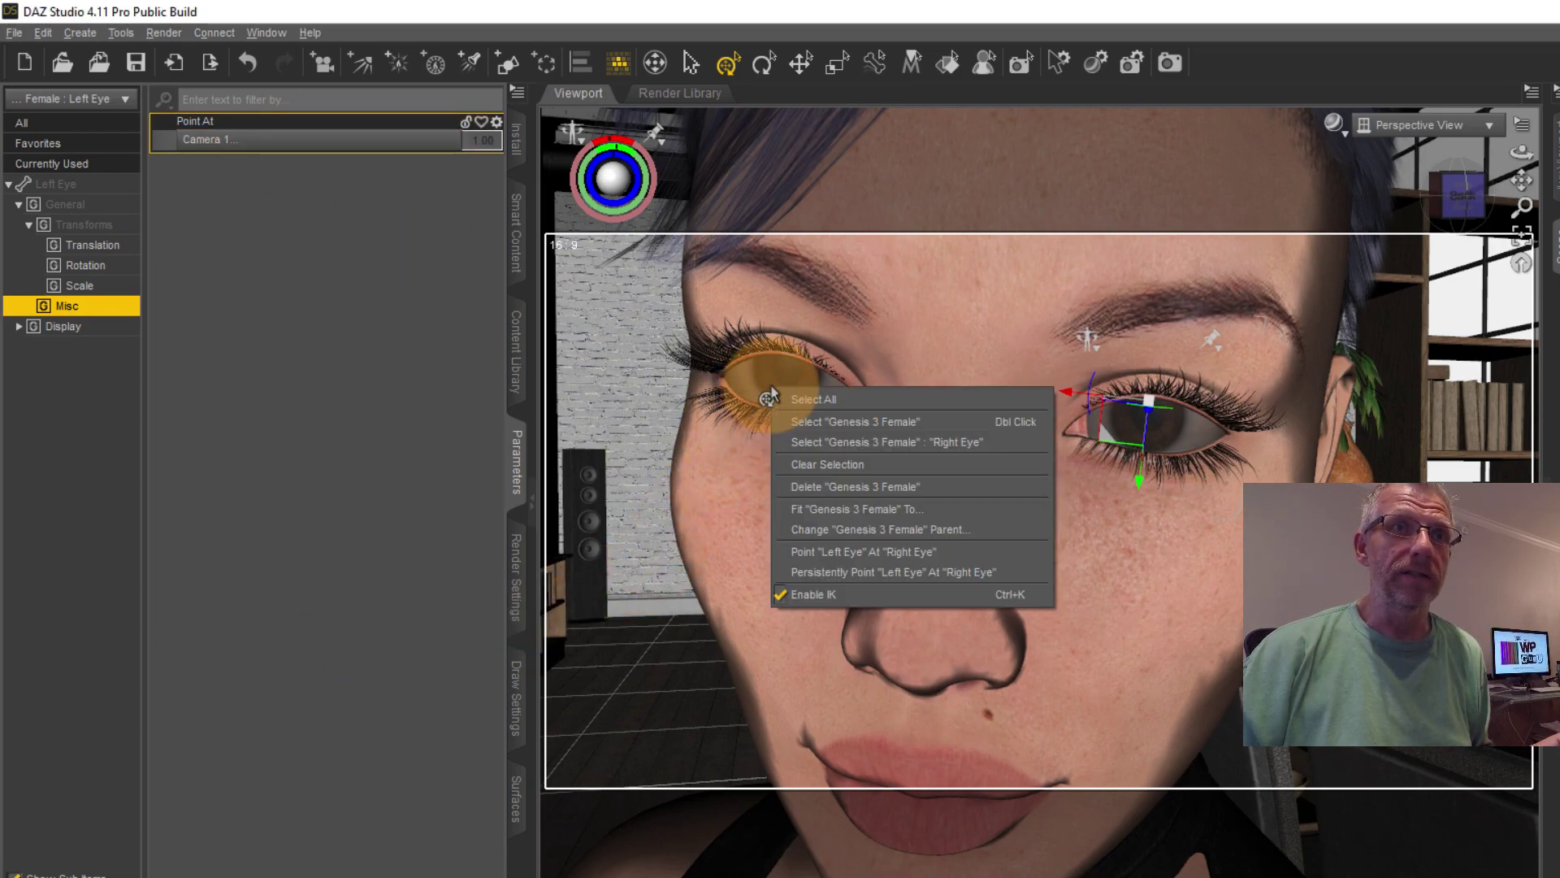
click(884, 440)
click(217, 143)
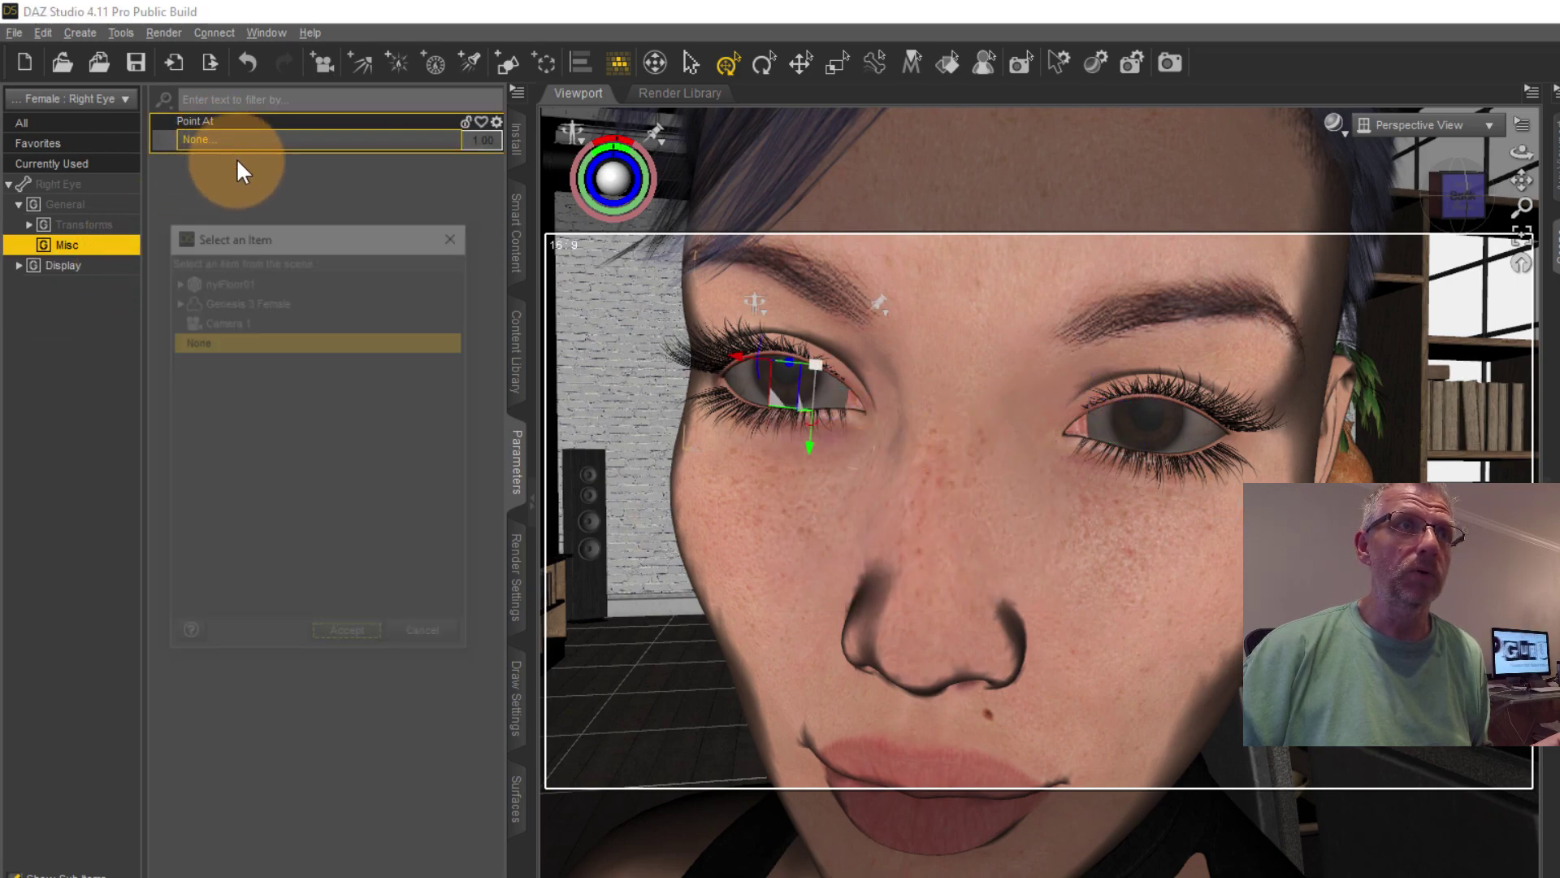
click(261, 321)
click(348, 638)
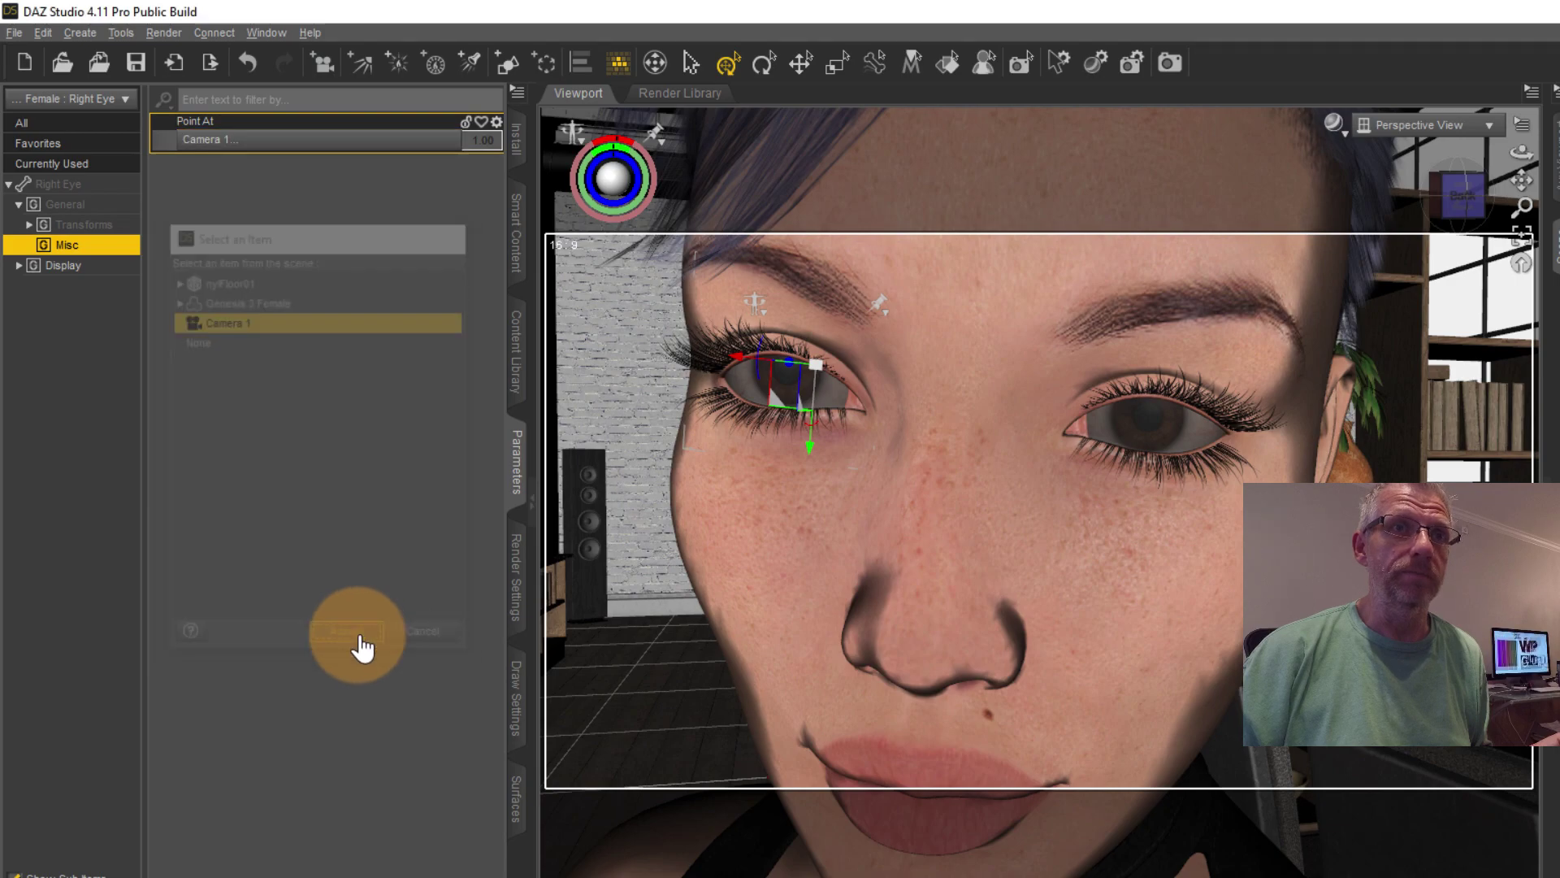
Return the viewport to Camera 1 and create a key for the right eye at frame 0.
click(1492, 125)
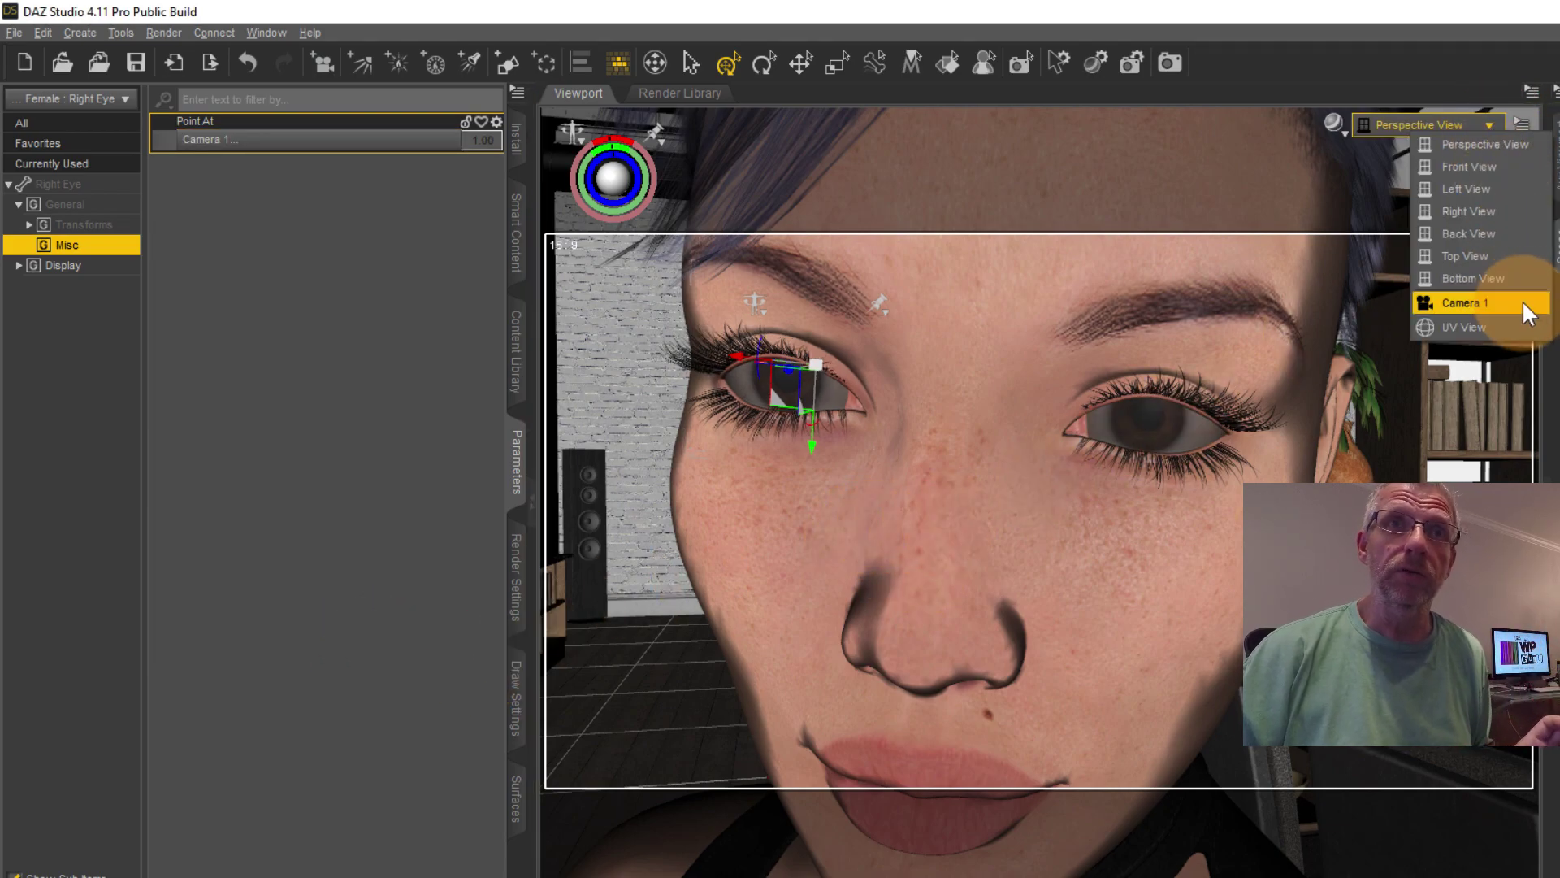
click(1463, 302)
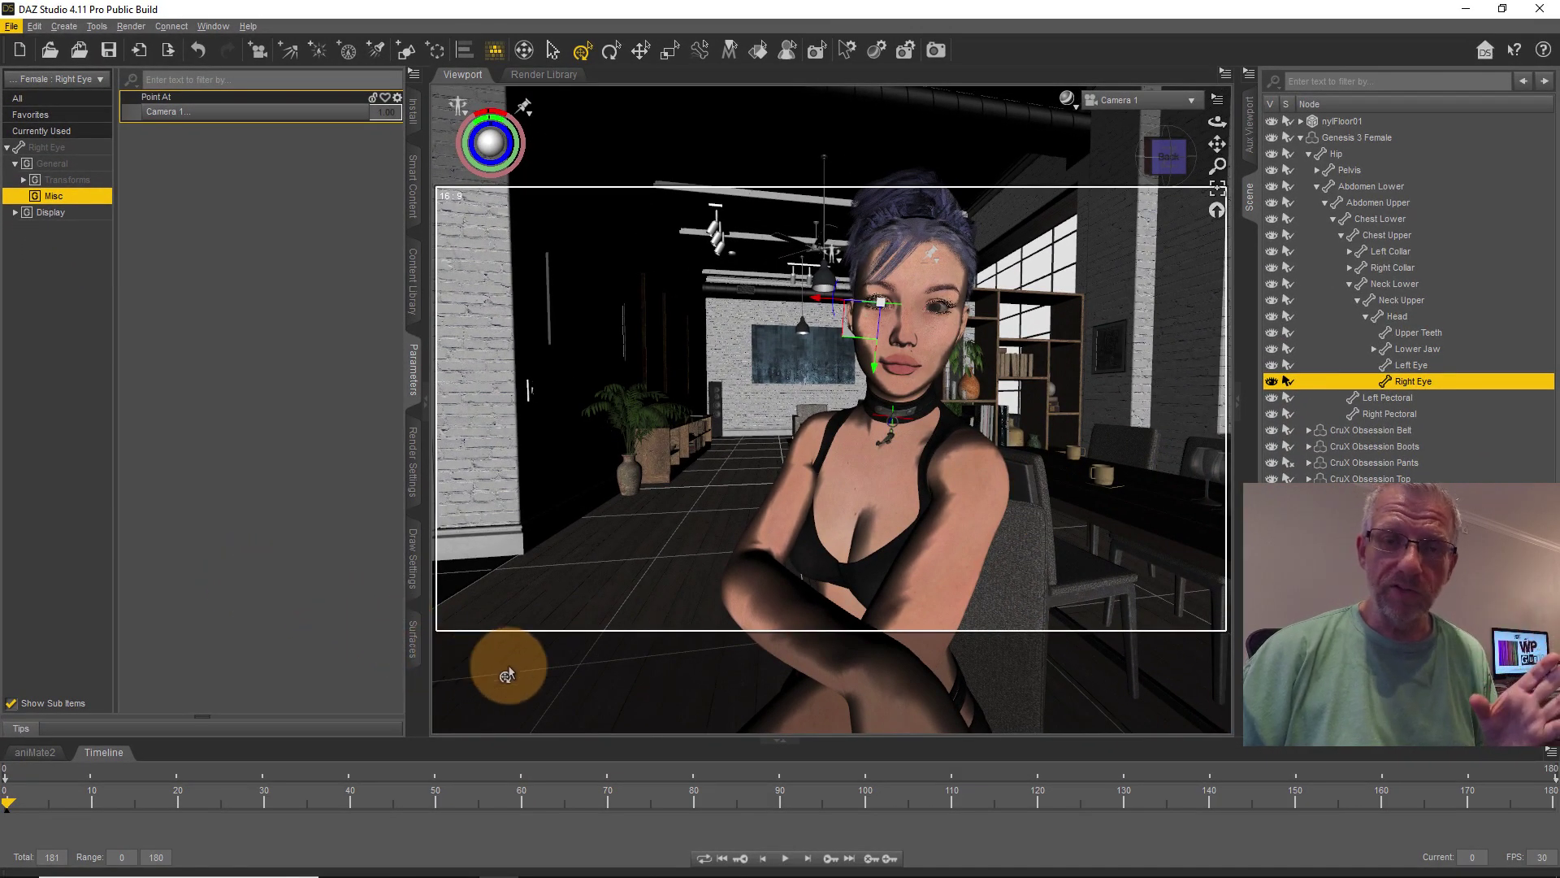
click(891, 865)
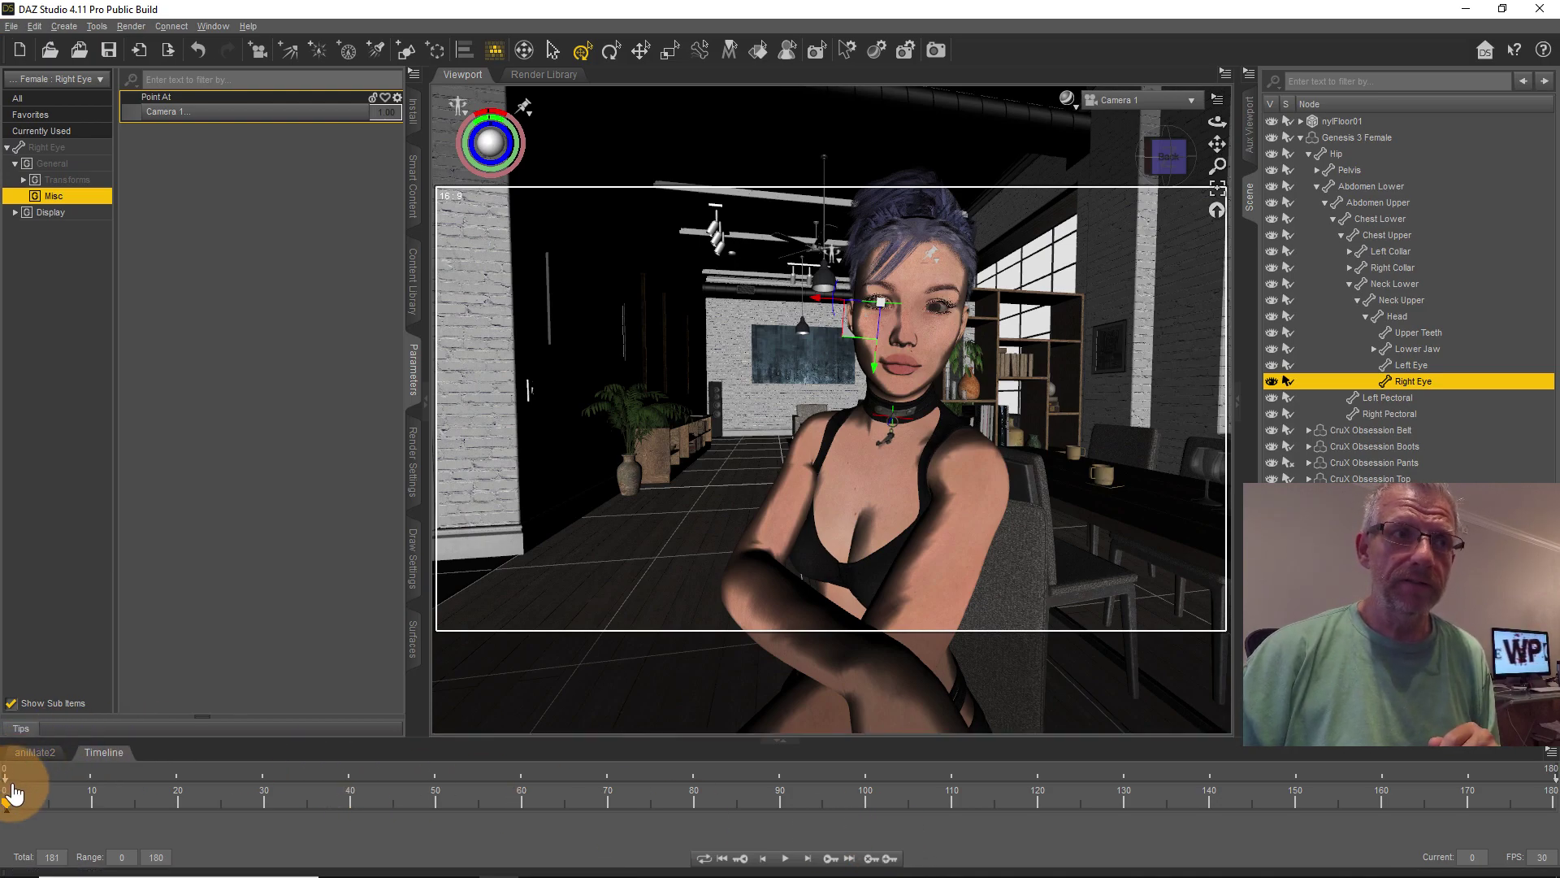
Scrub the timeline to frame 180 and back to frame 0, and delete the right eye's keys there.
drag(8, 808, 1556, 838)
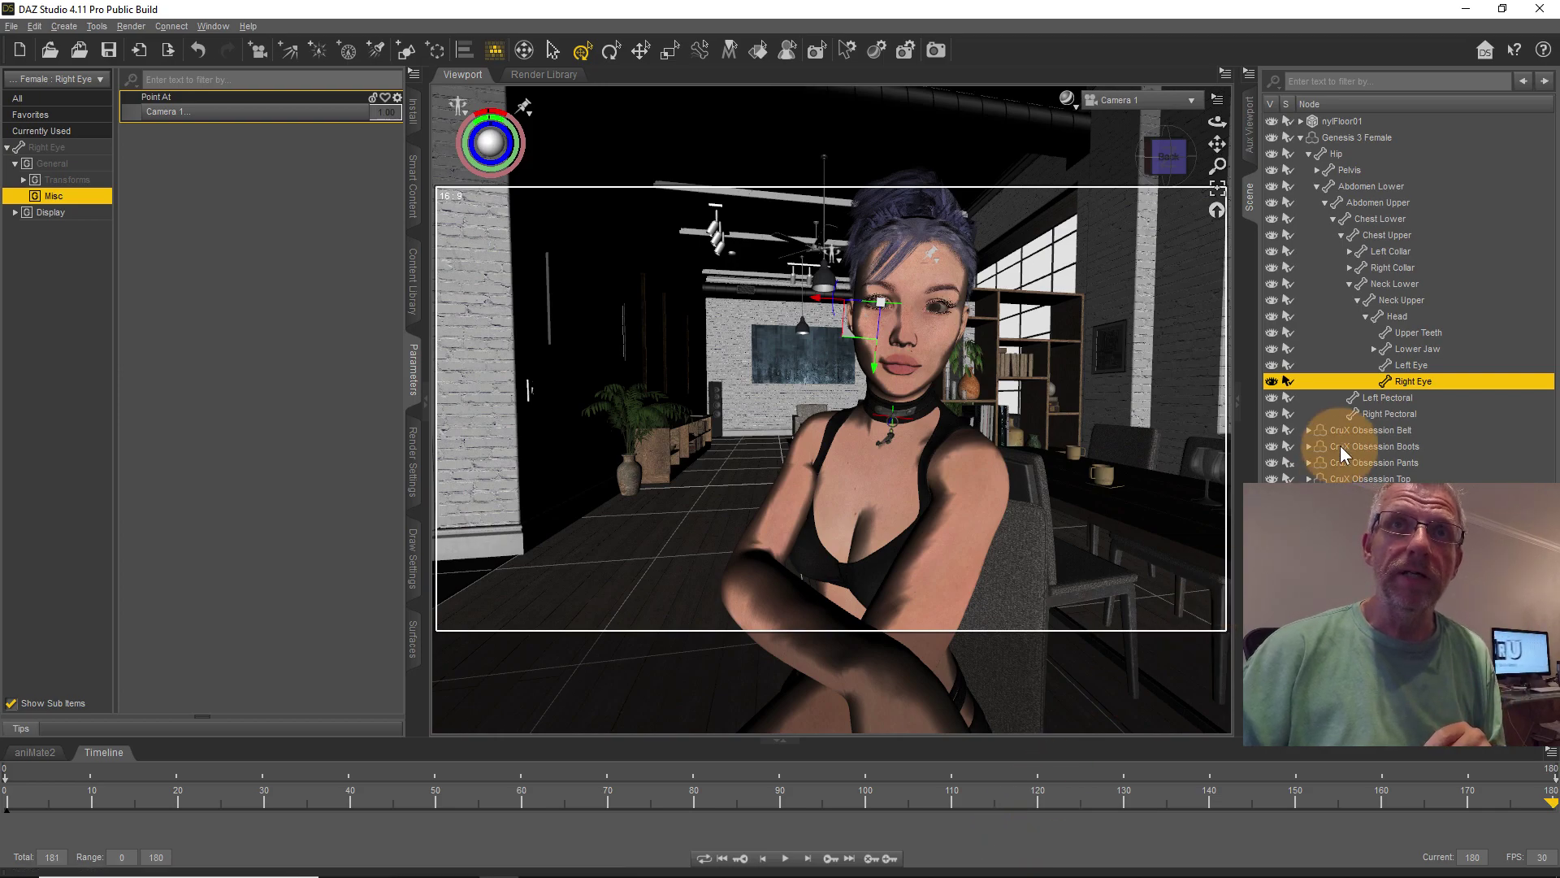
click(1437, 847)
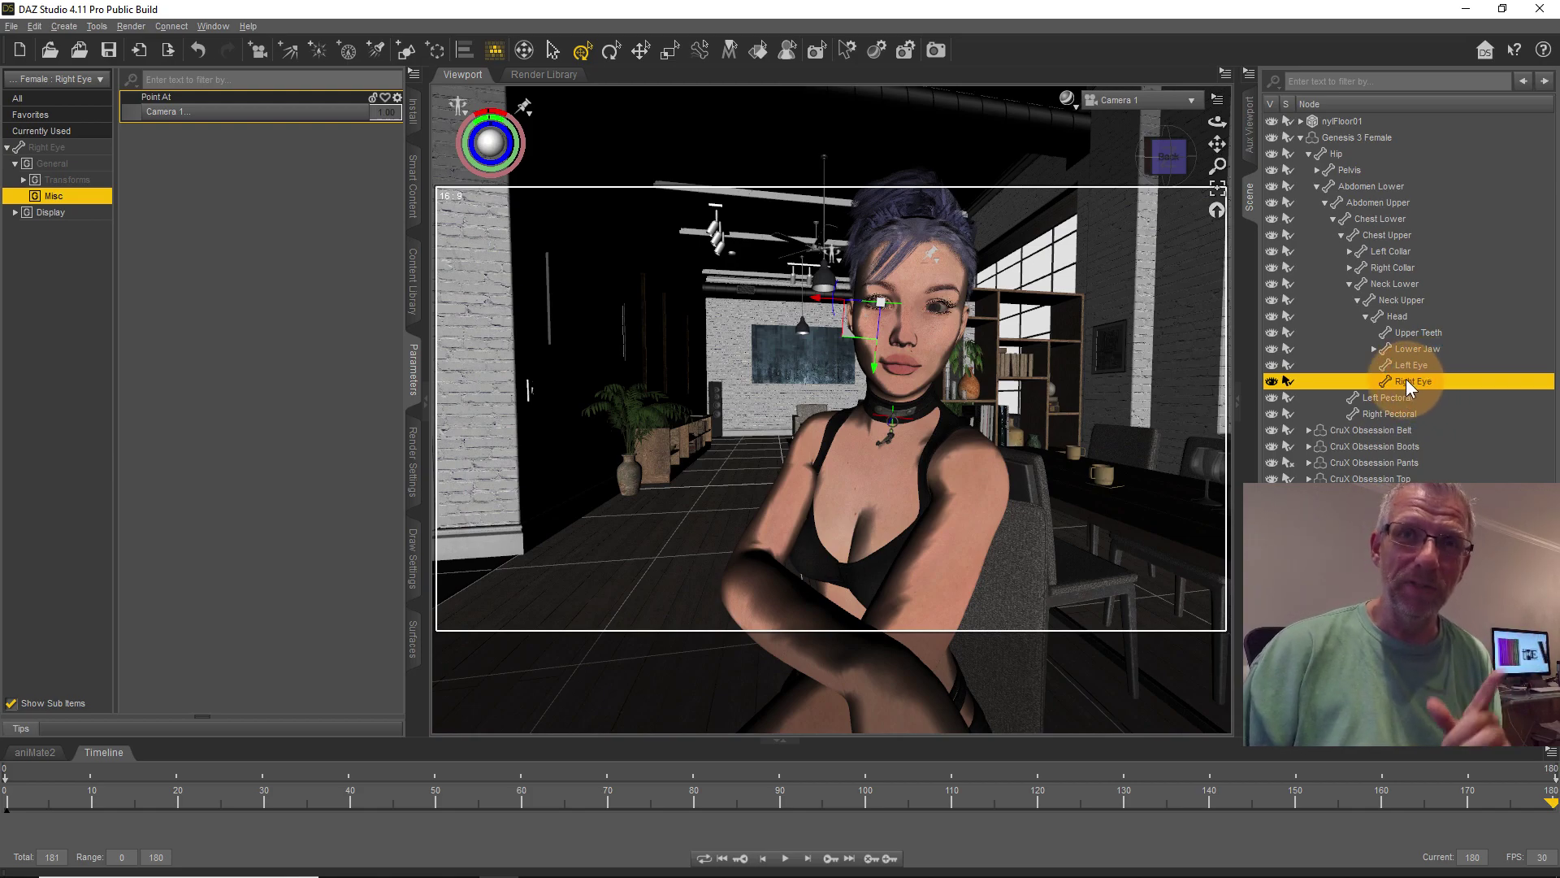
drag(1406, 801, 4, 817)
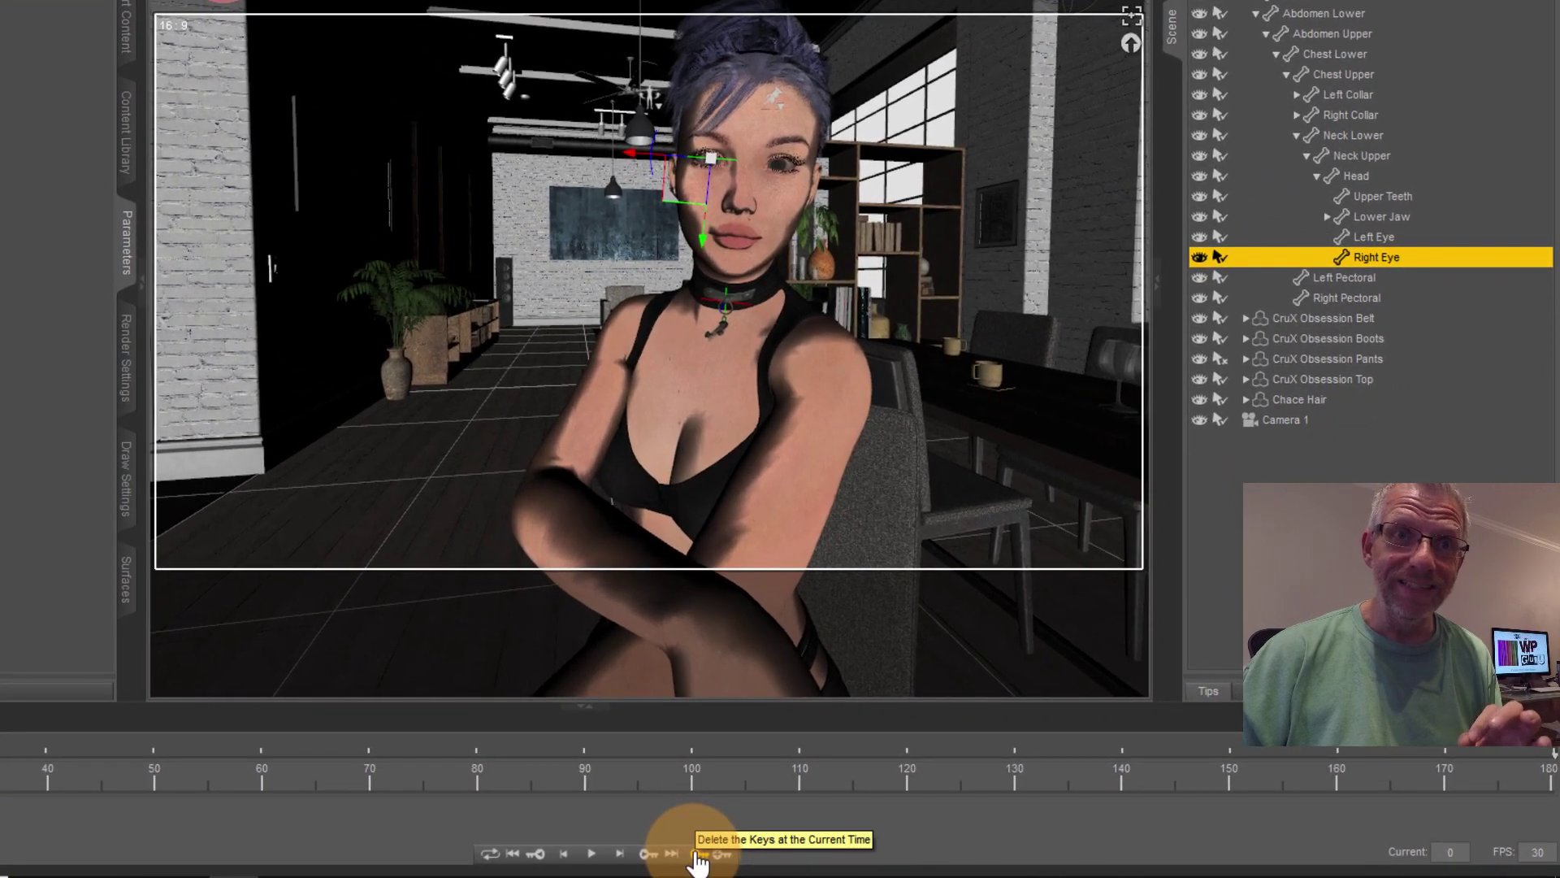
click(698, 855)
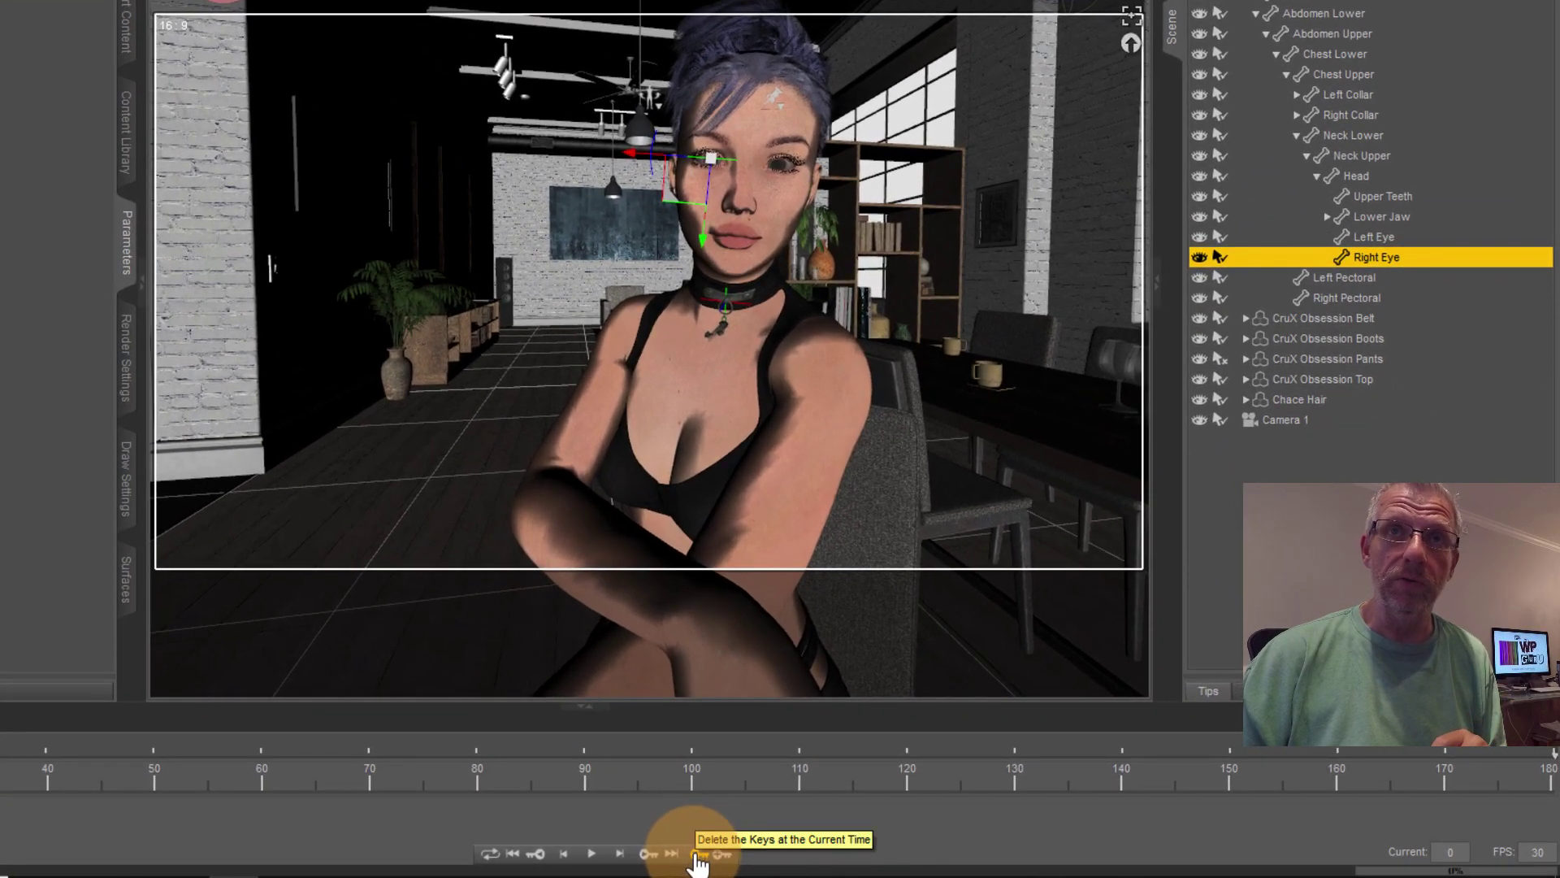
Collapse the Genesis 3 Female hierarchy, select Camera 1, and adjust its framing of the seated figure at frame 0.
click(1373, 236)
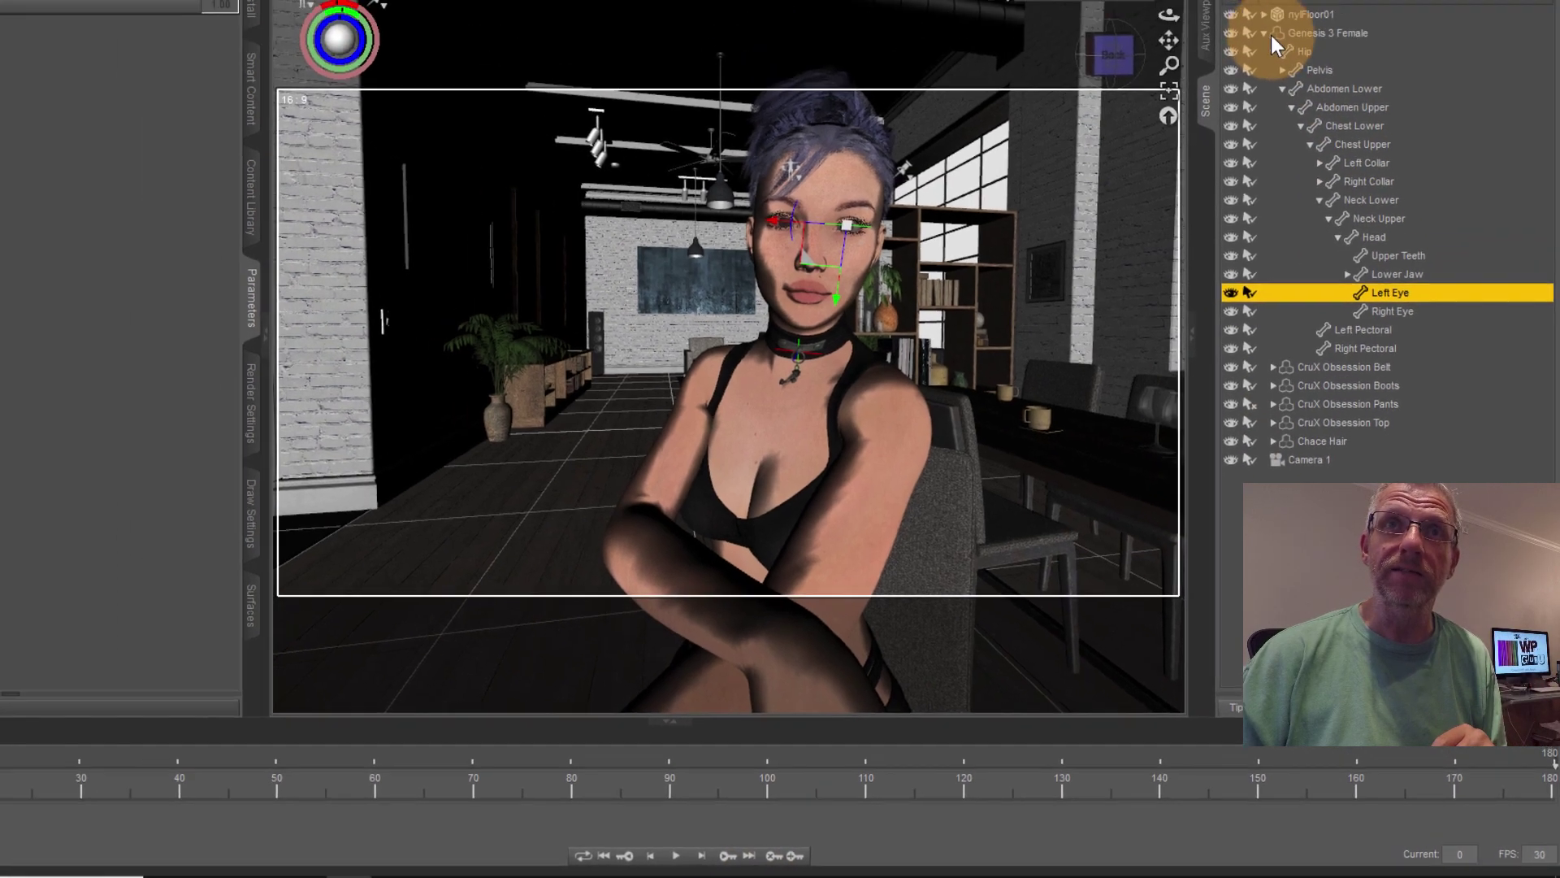
click(1238, 0)
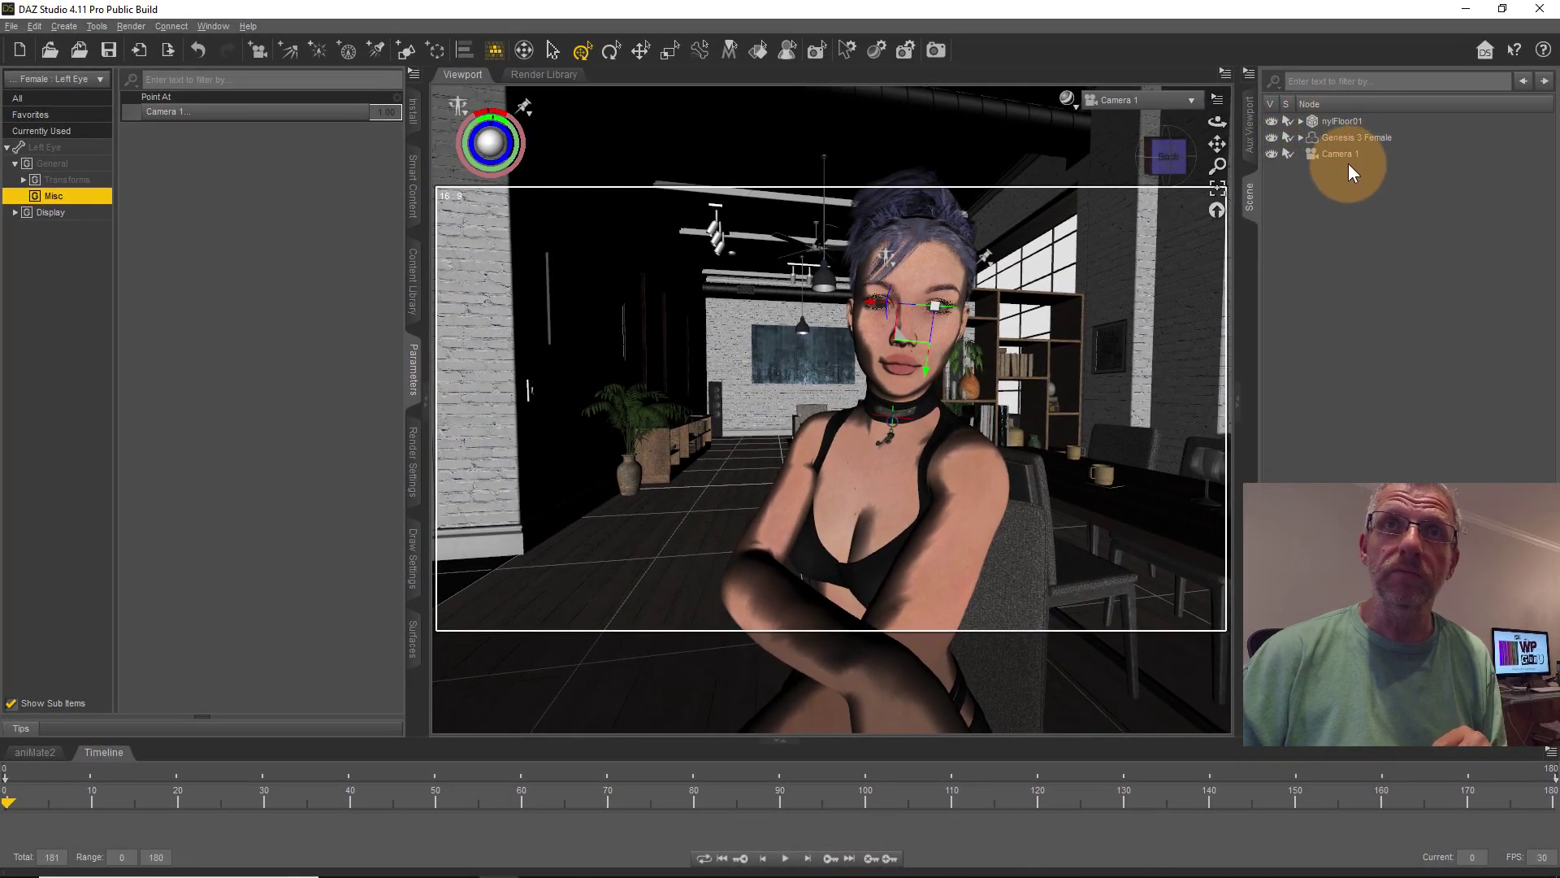
click(1333, 156)
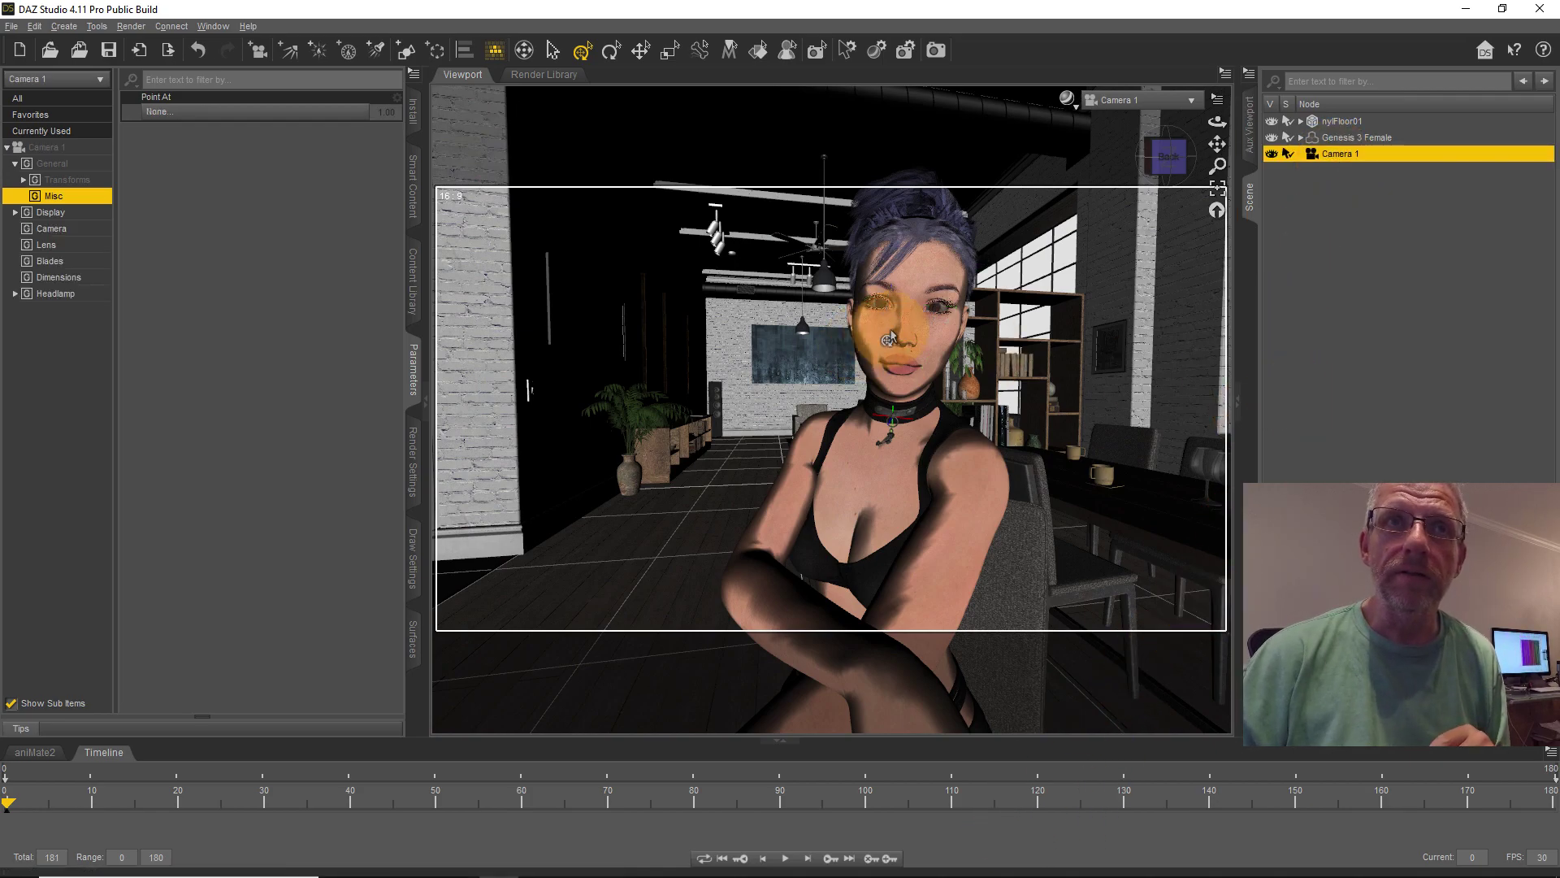
mouse_move(987, 422)
mouse_down()
mouse_move(1010, 418)
mouse_move(992, 417)
mouse_move(1011, 418)
mouse_move(1011, 630)
mouse_move(993, 427)
mouse_move(935, 442)
mouse_move(1008, 435)
mouse_move(992, 415)
mouse_move(1010, 411)
mouse_move(990, 444)
mouse_up()
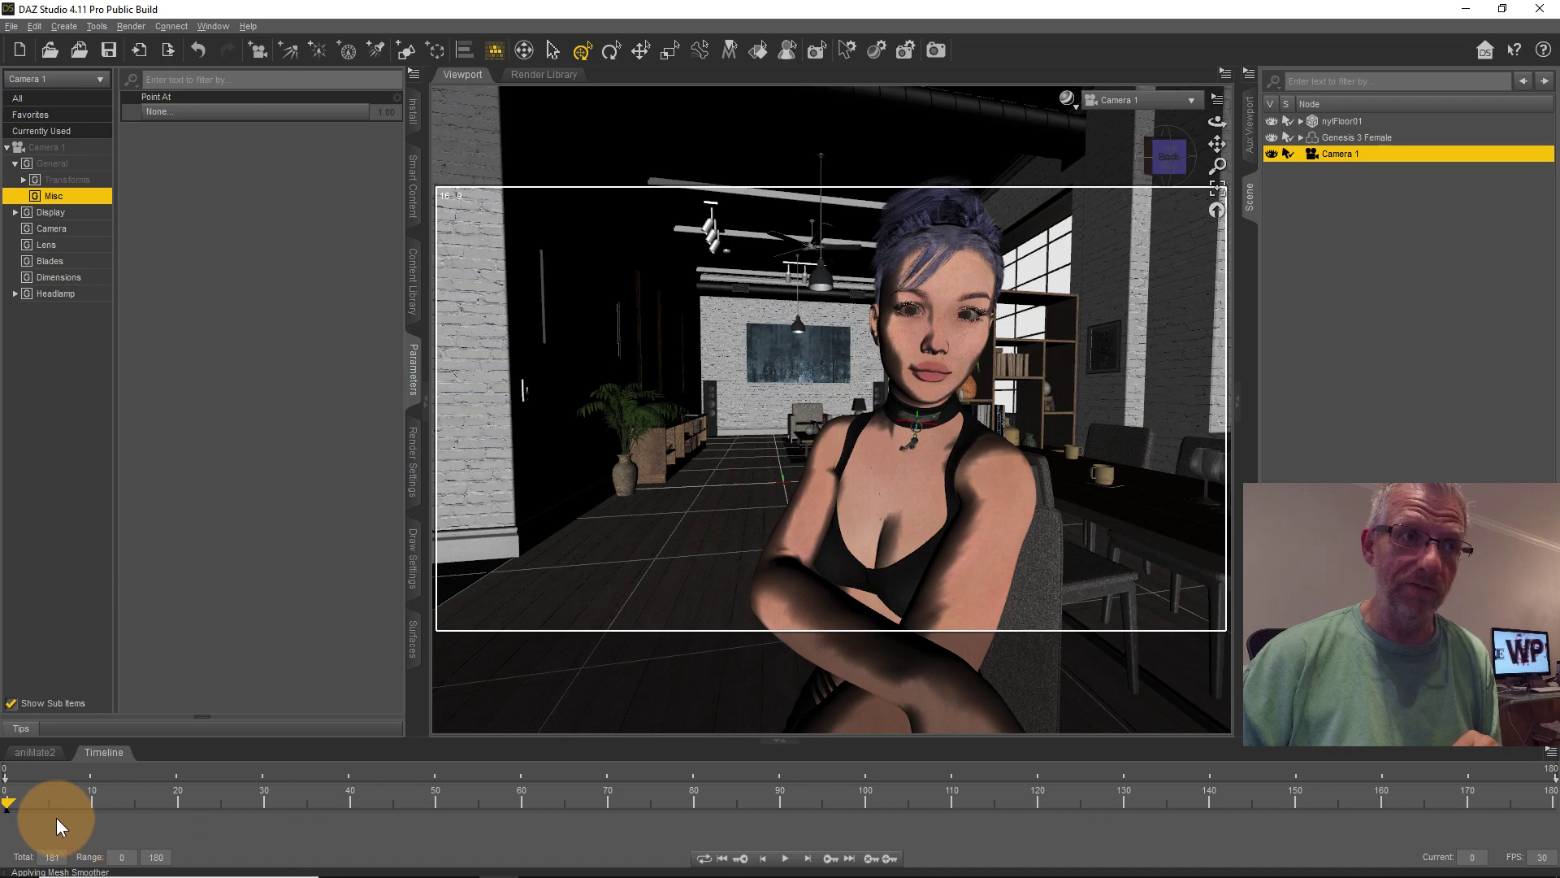
Move the timeline to frame 180 and set Camera 1's focal length to 200 mm.
drag(12, 809, 1532, 772)
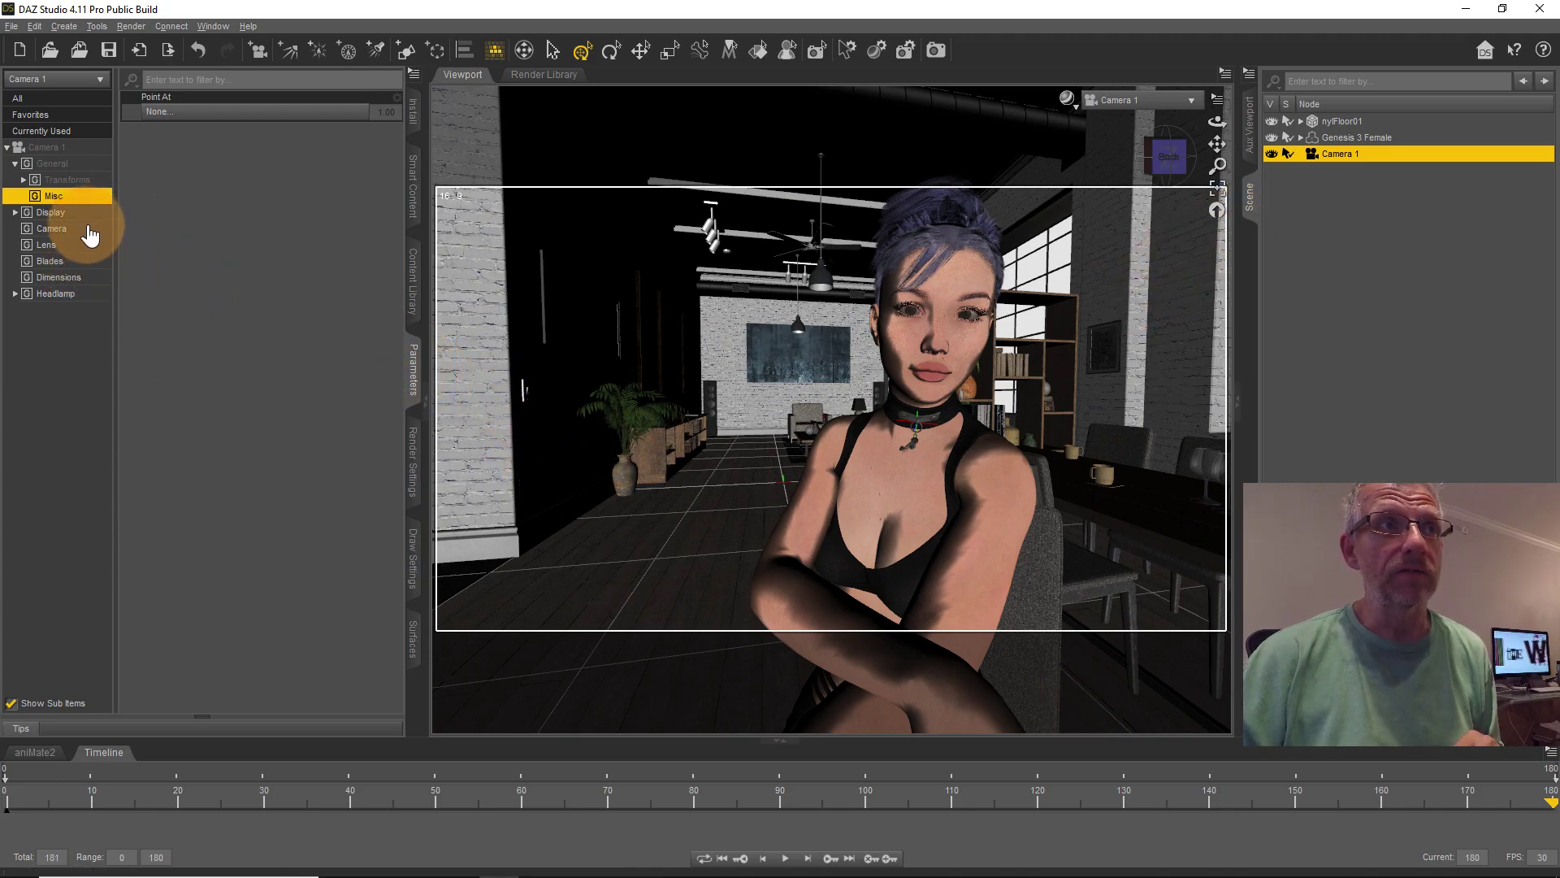
click(51, 228)
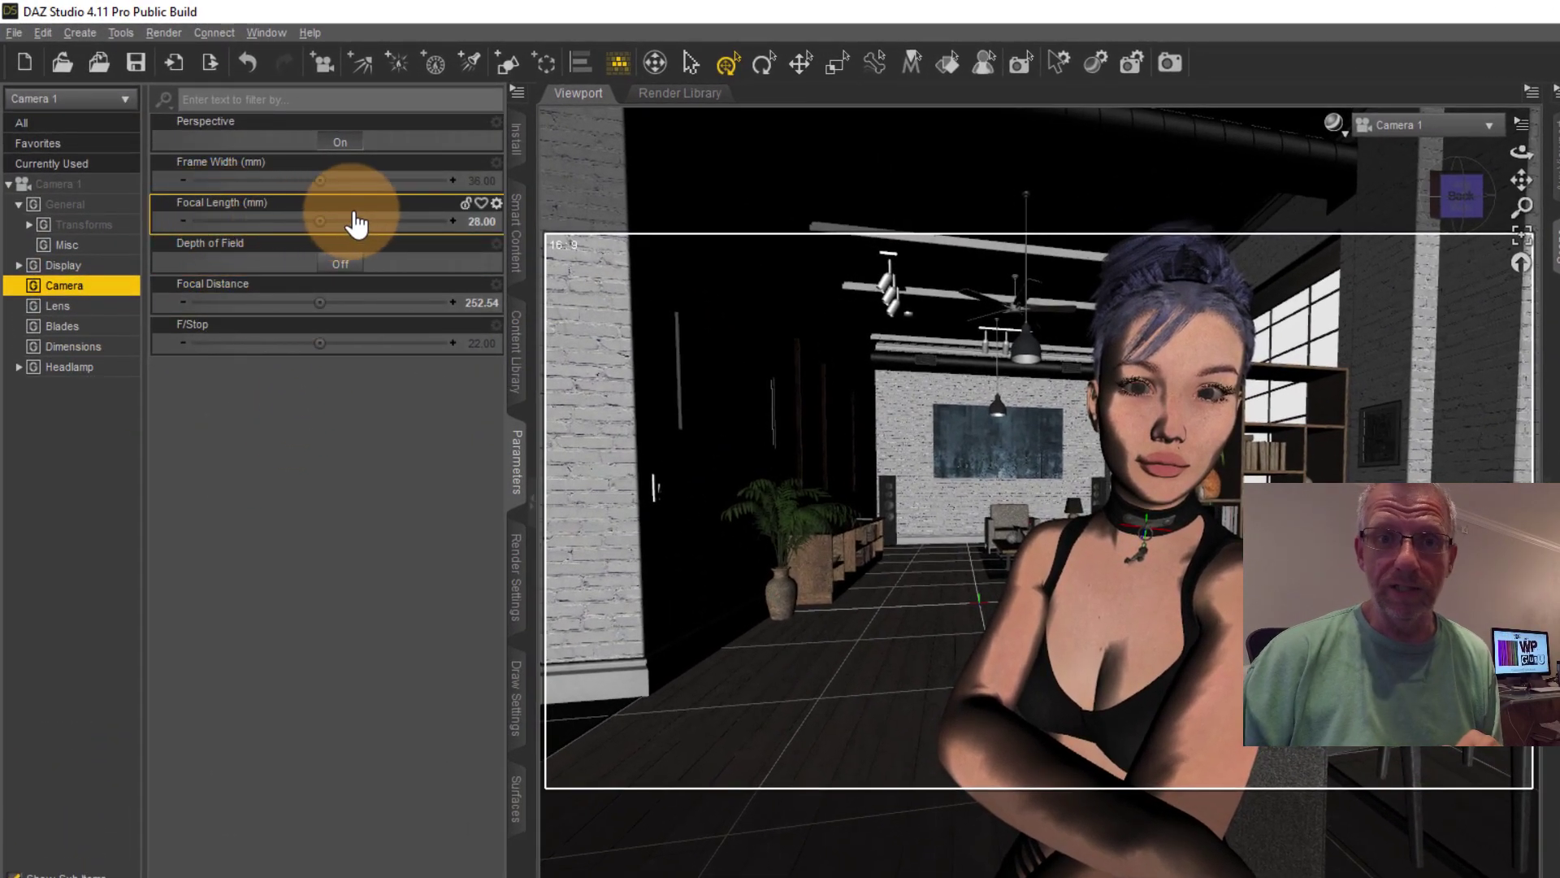
click(470, 222)
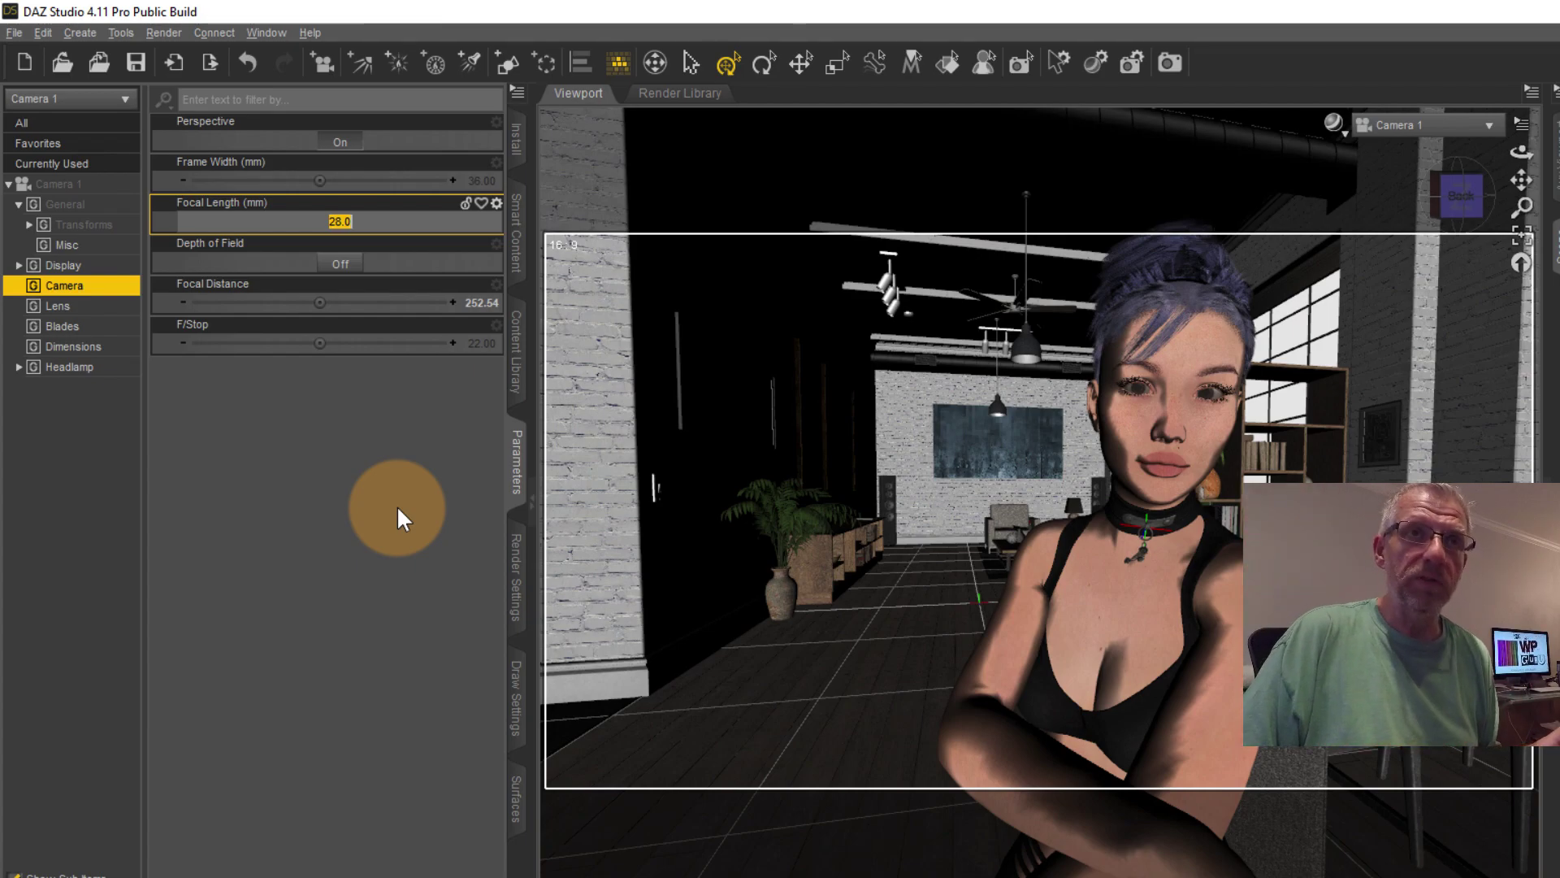
key(Return)
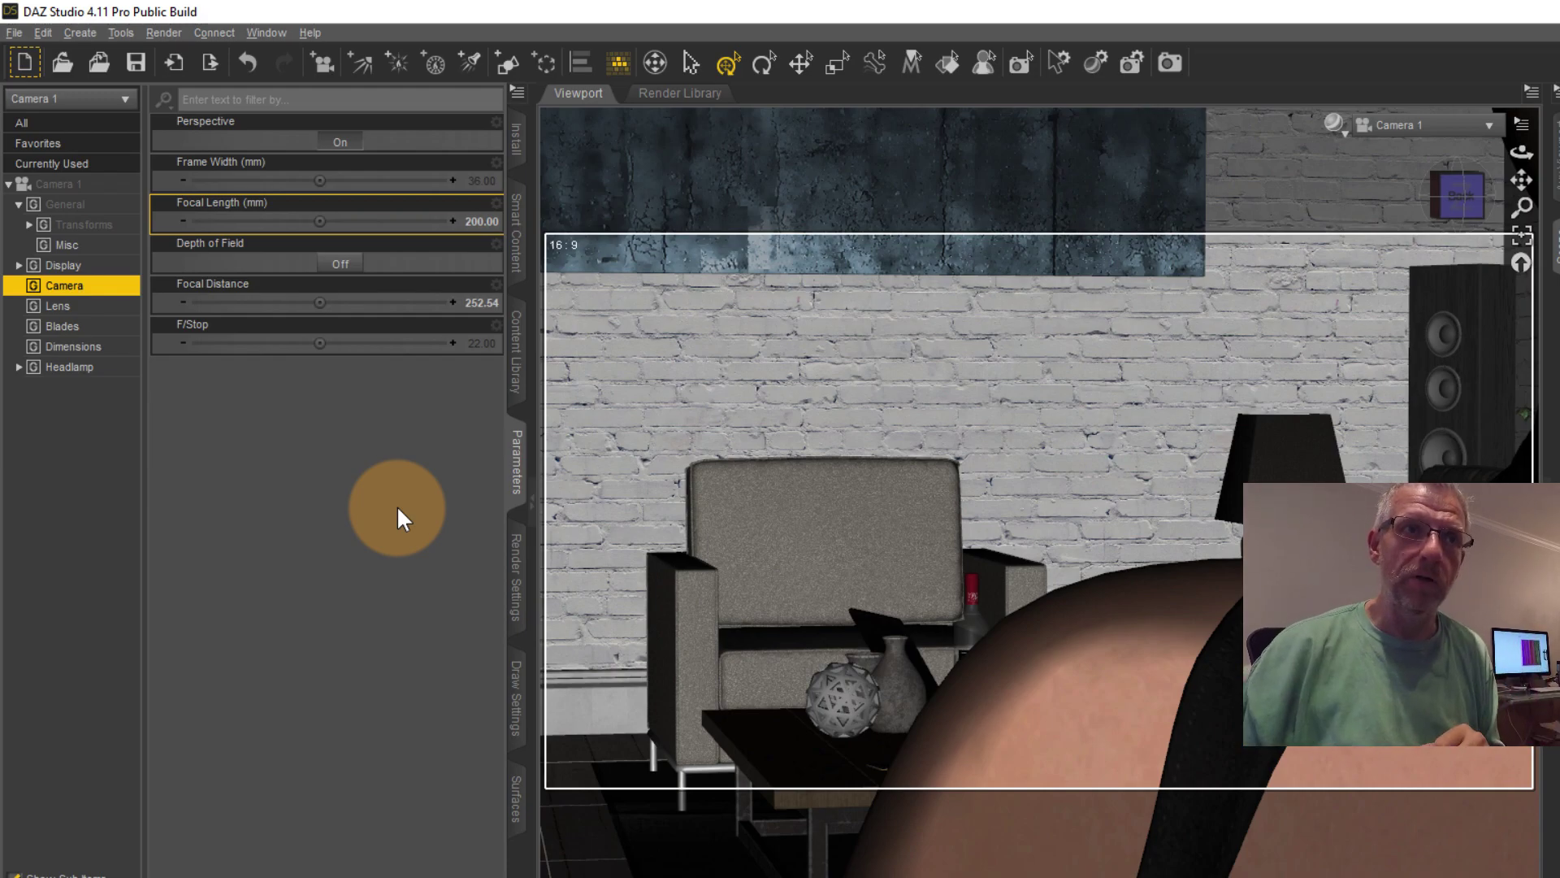
Pull Camera 1 back at frame 180 to reframe the figure's upper body, and create a key for the camera there.
scroll(857, 581, down, 8)
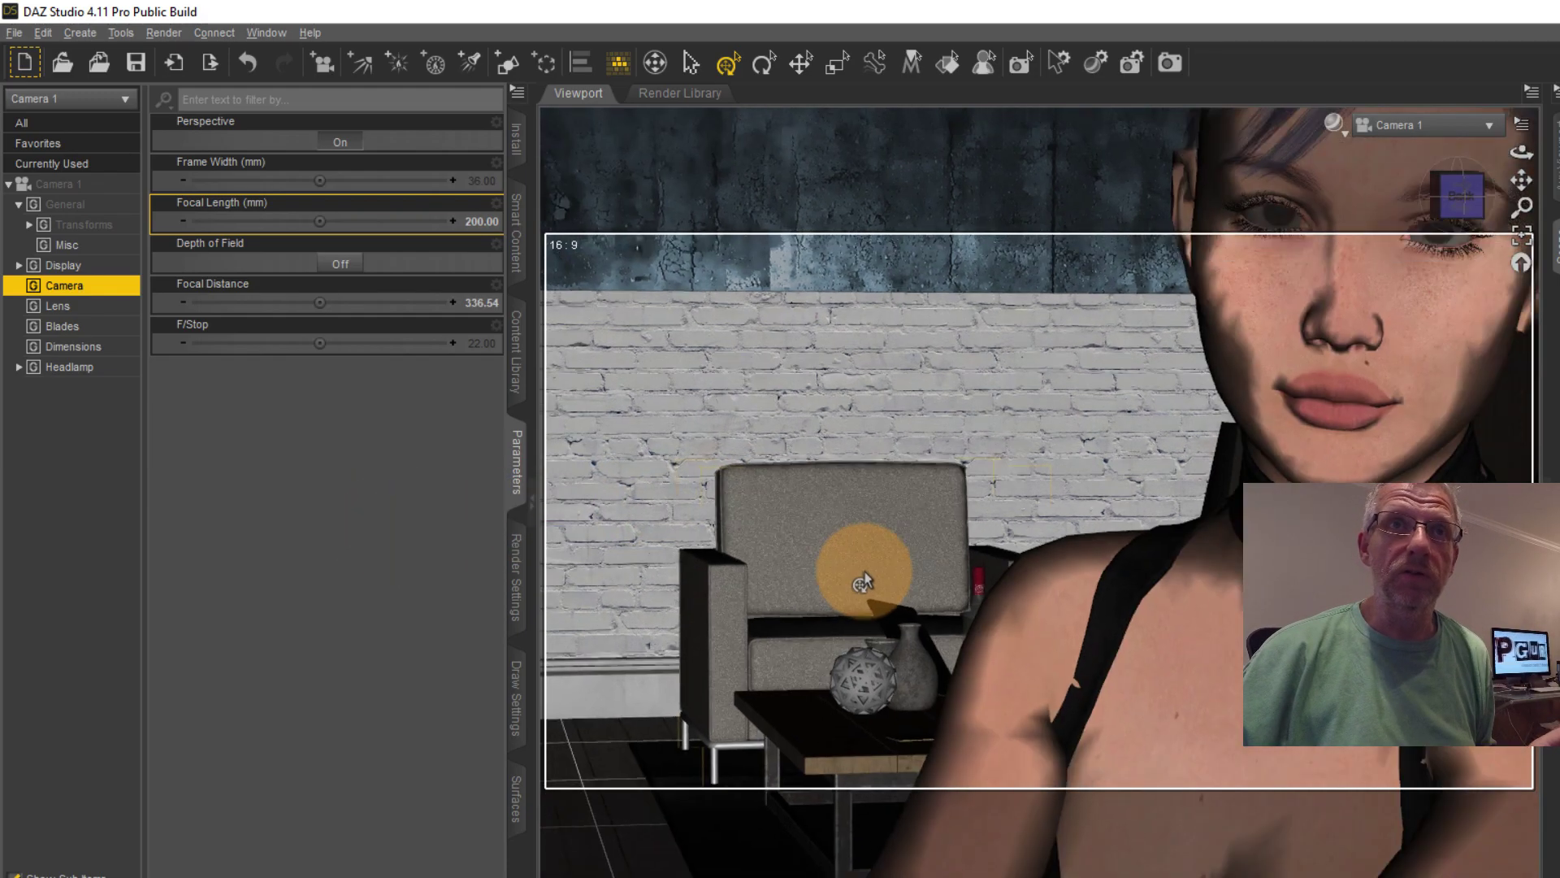
scroll(863, 580, down, 1)
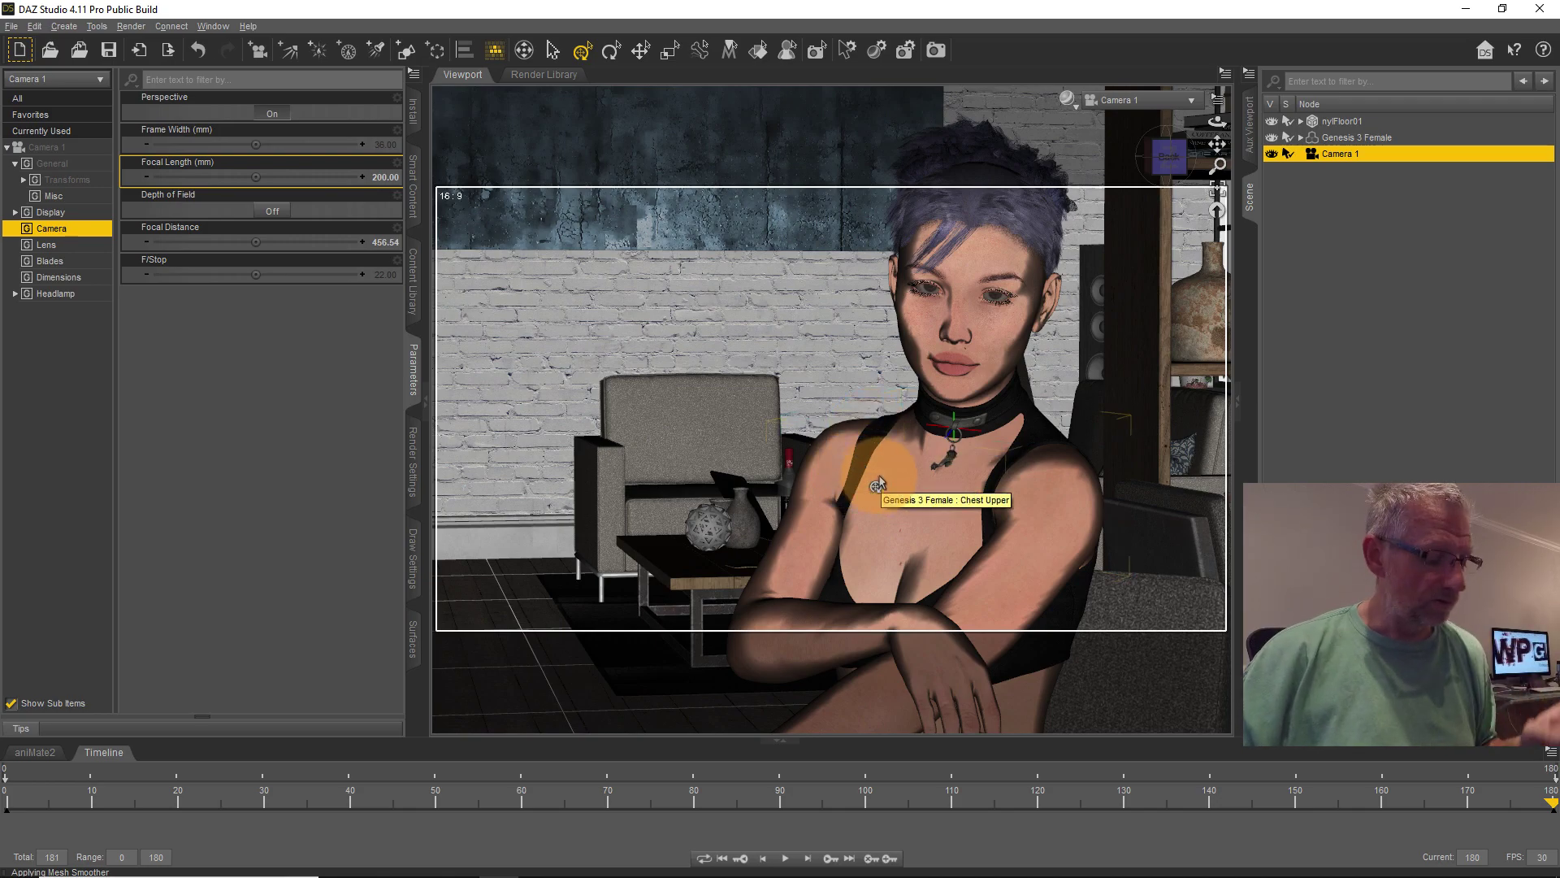
click(1362, 144)
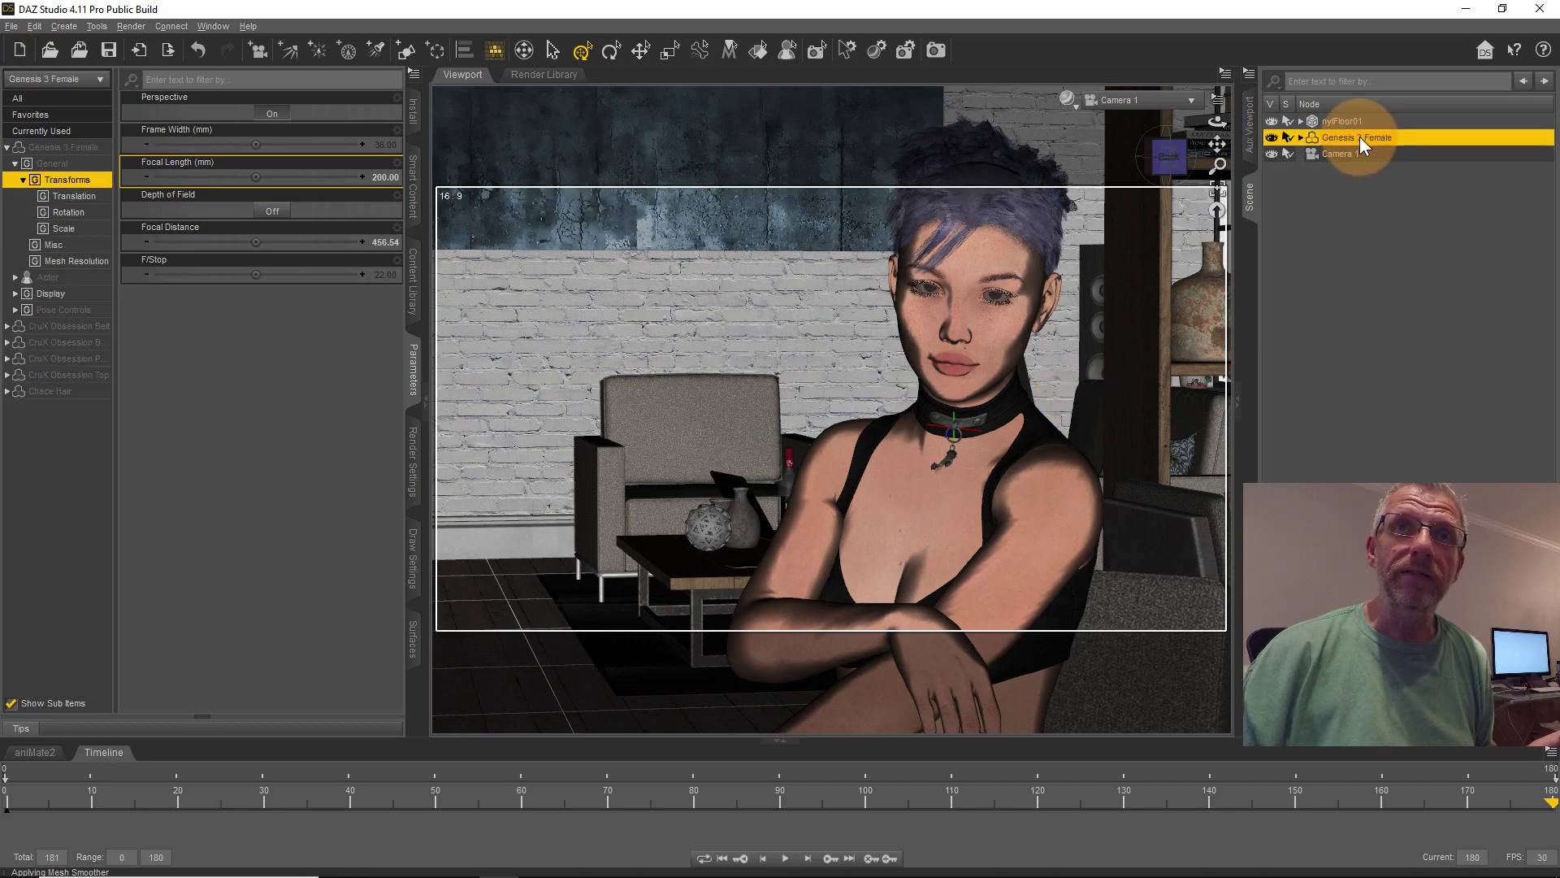
alt+drag(934, 423, 945, 443)
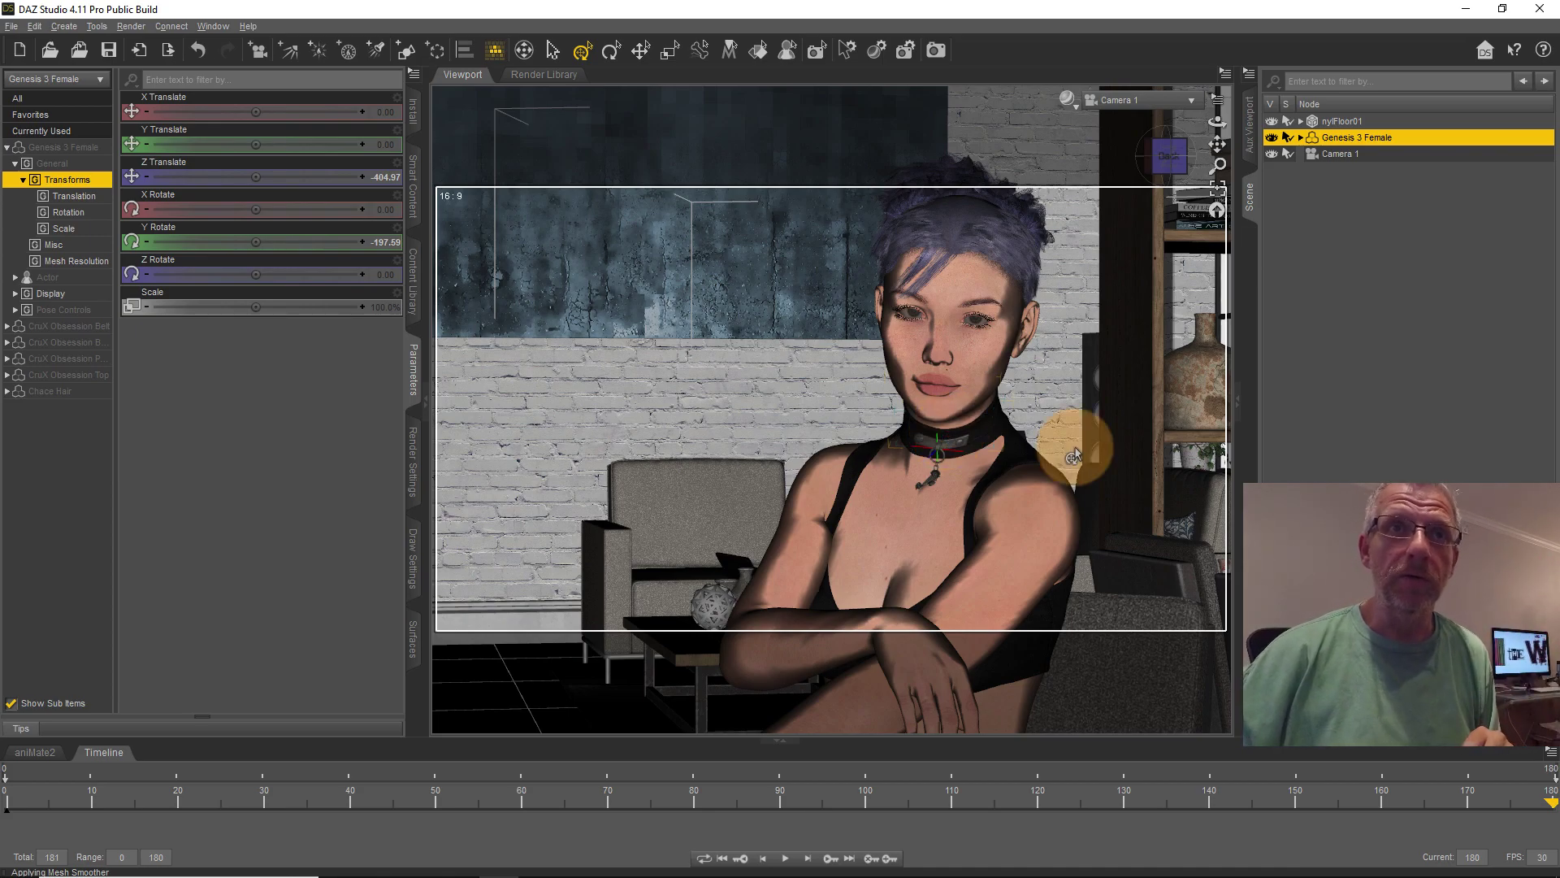
click(1341, 154)
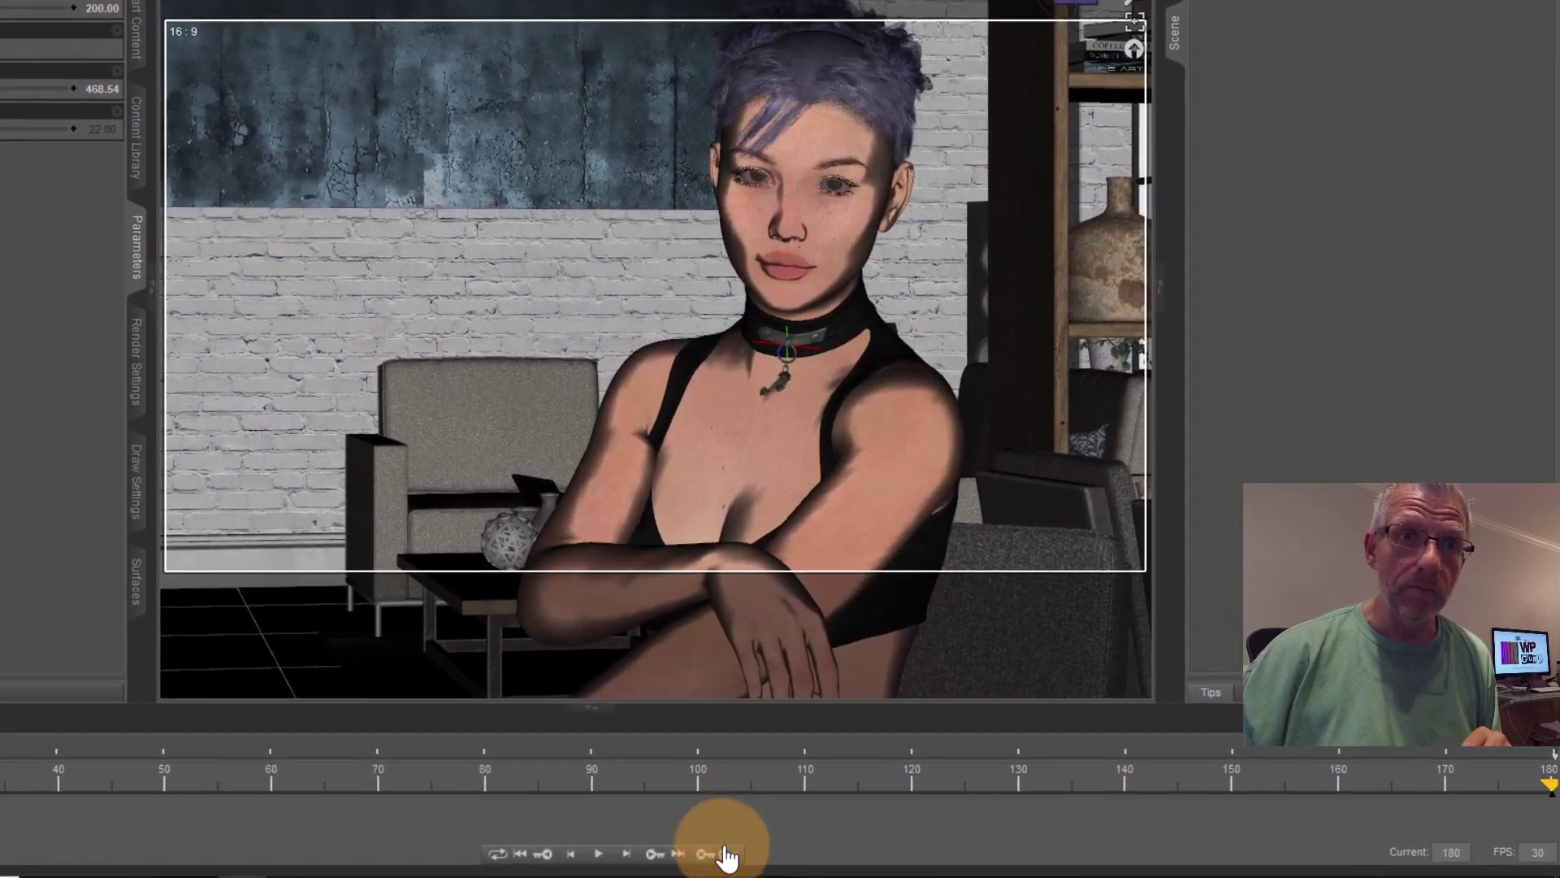
click(726, 853)
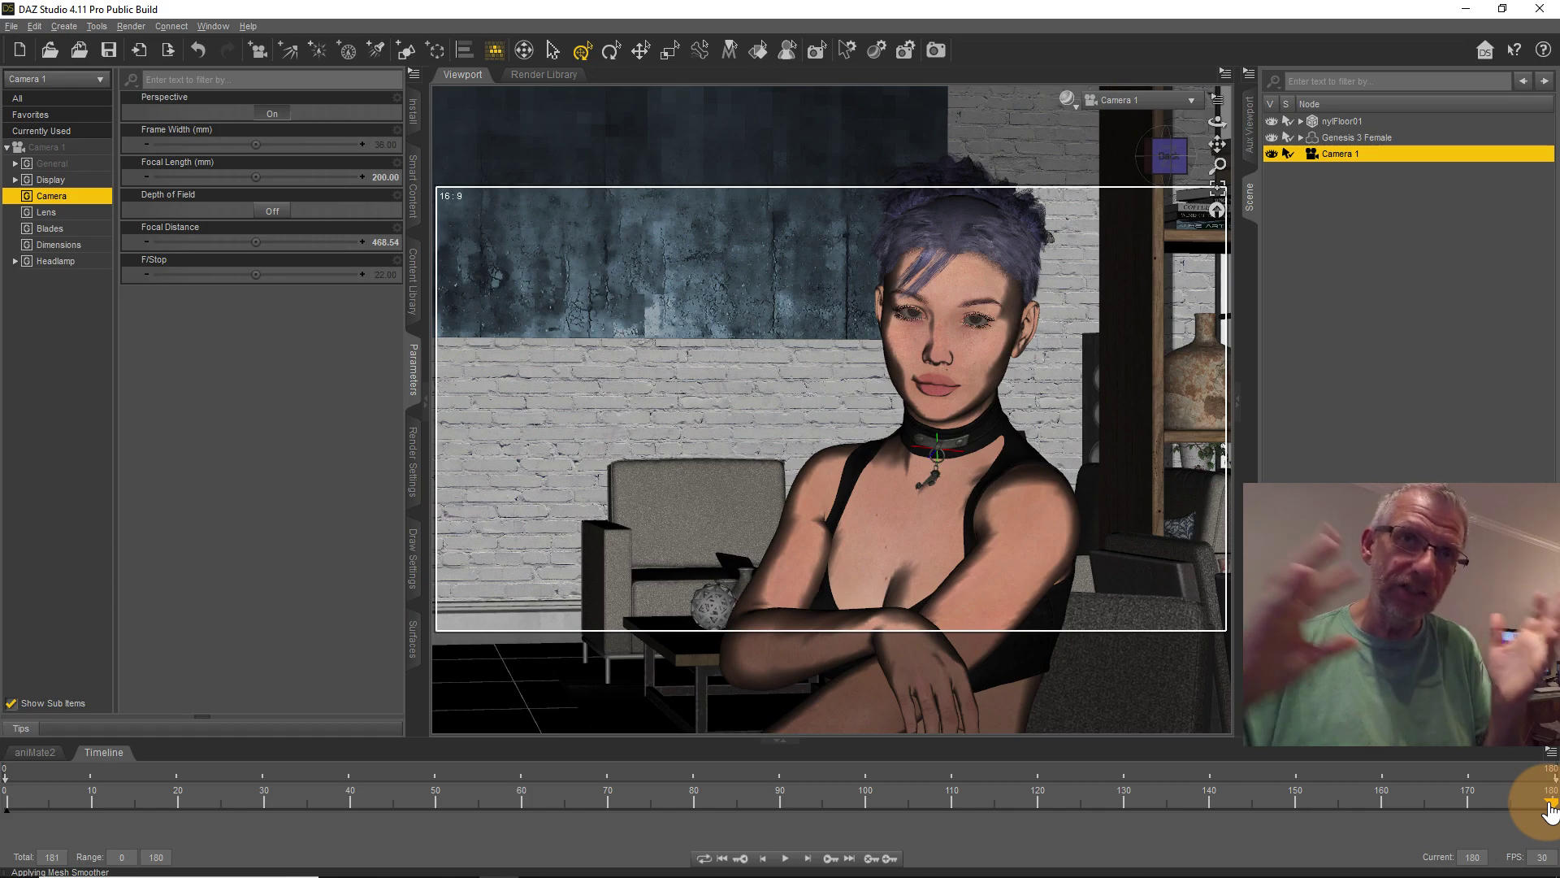
Compare Camera 1's framing at frames 0 and 180, and hide the nylCeiling01 ceiling in the Top View.
drag(1550, 807, 4, 849)
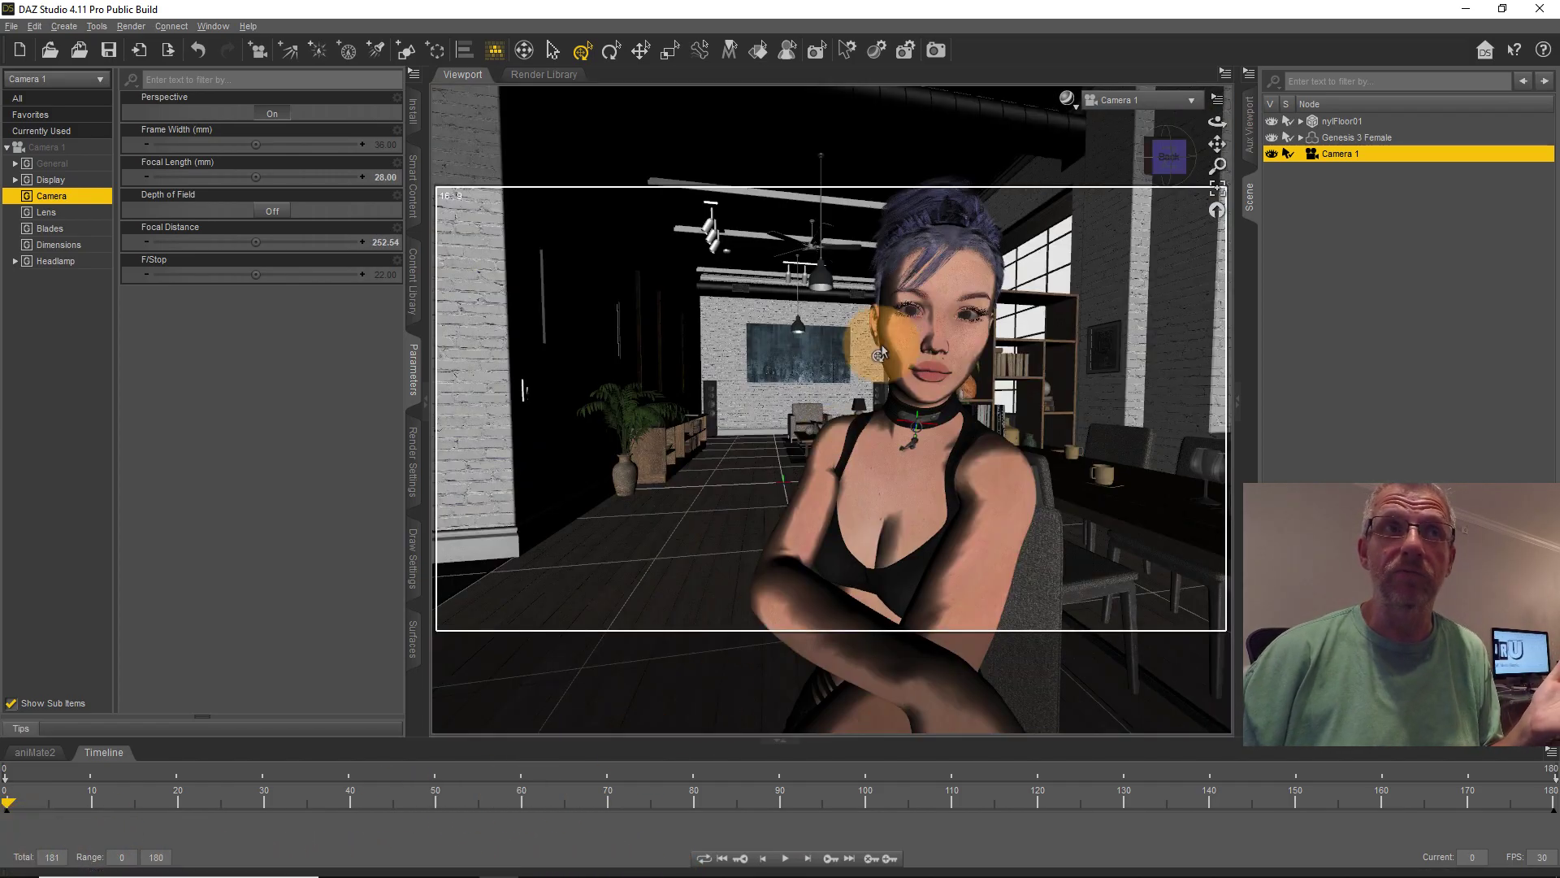
drag(1264, 818, 1557, 845)
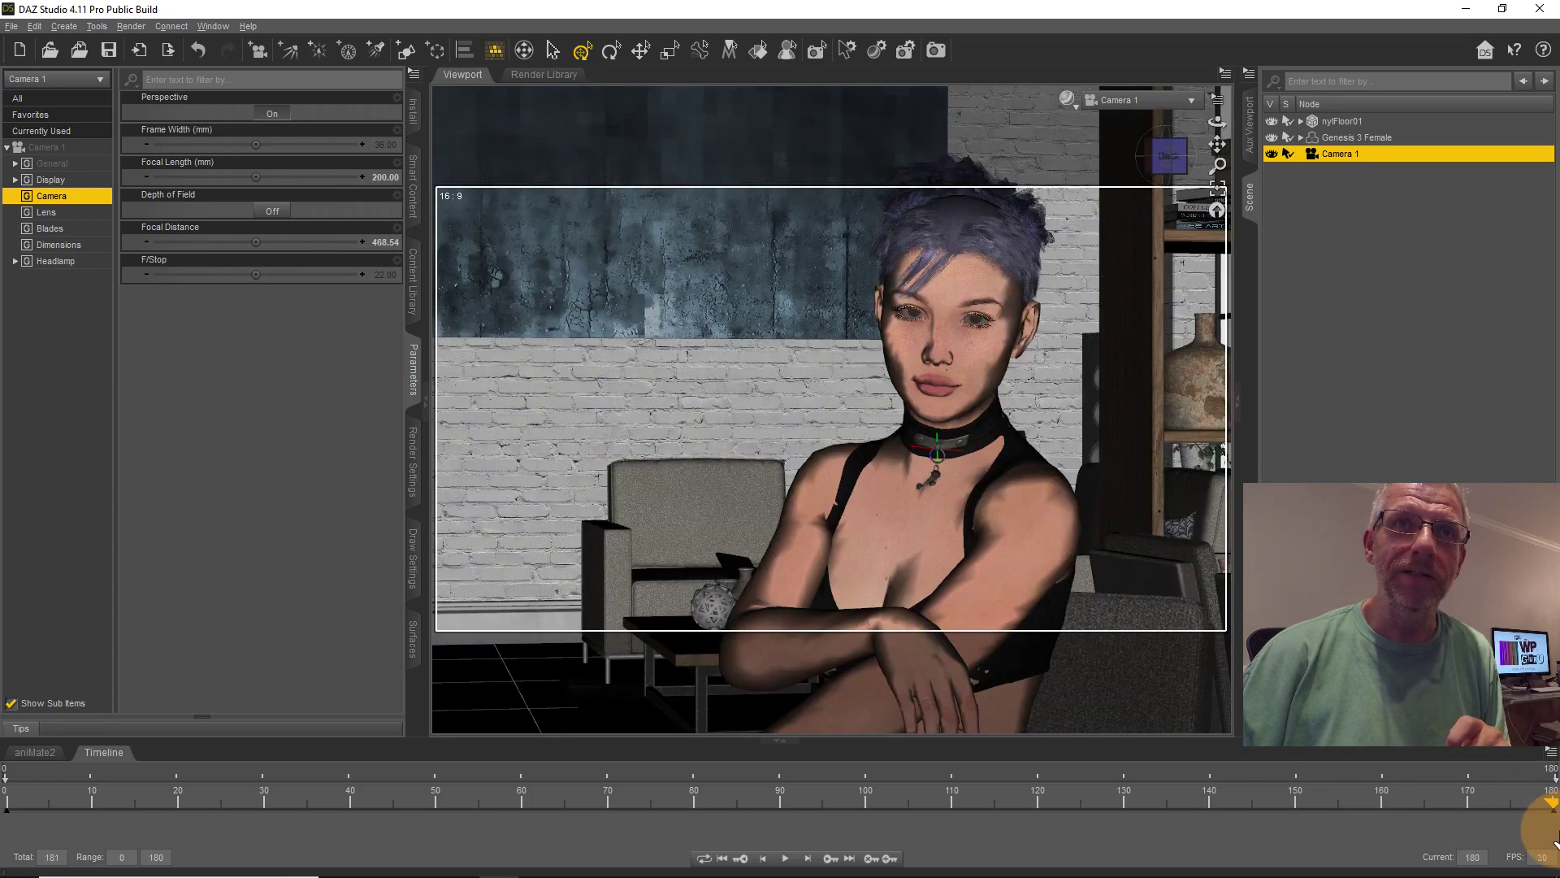
click(1192, 102)
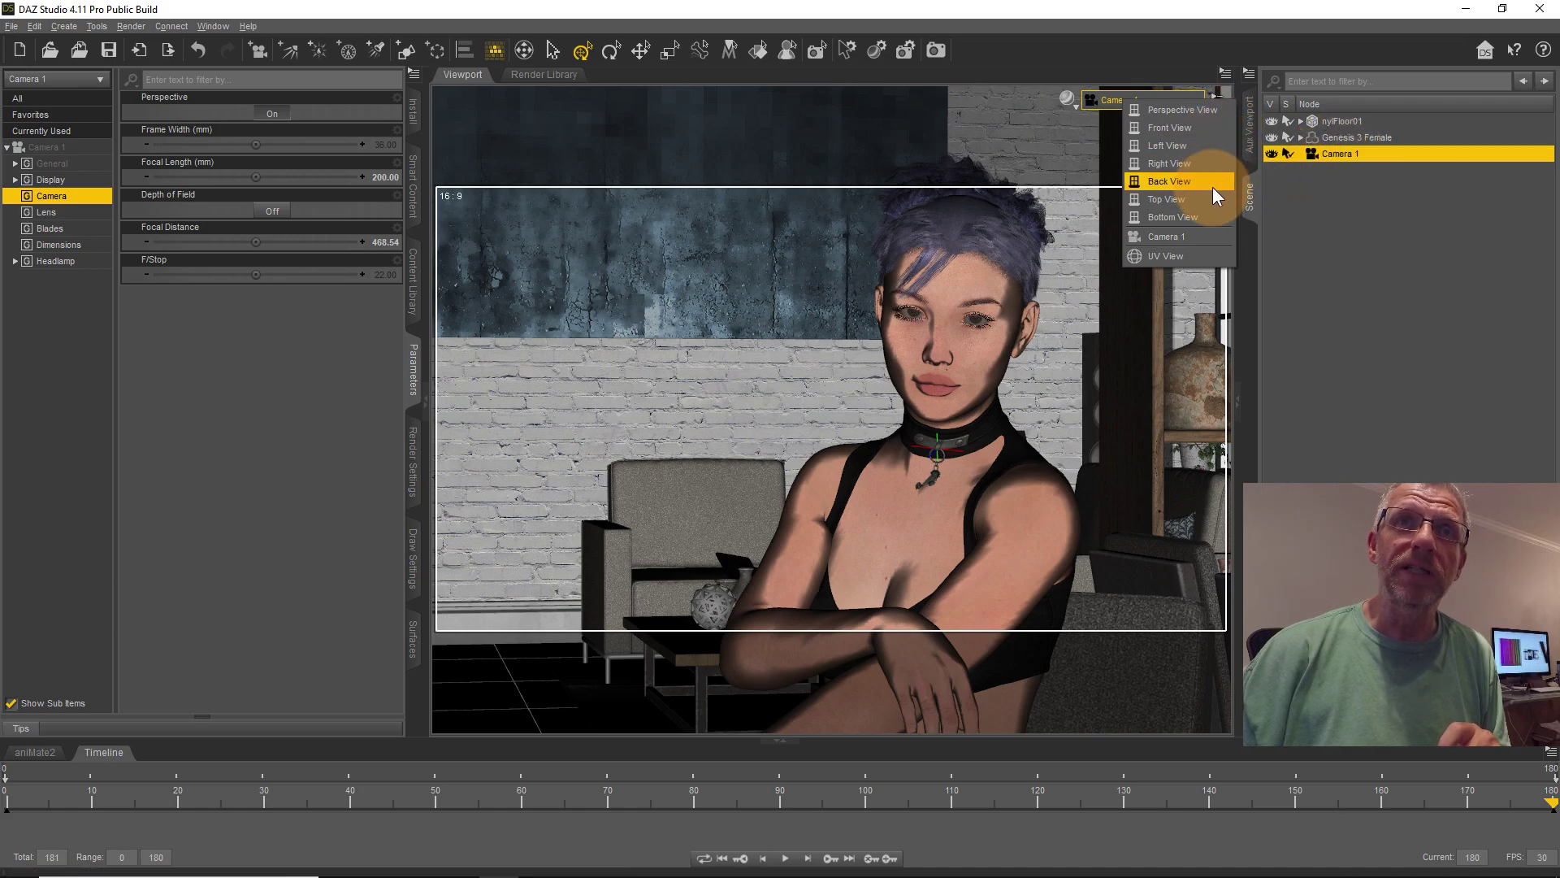
click(1211, 199)
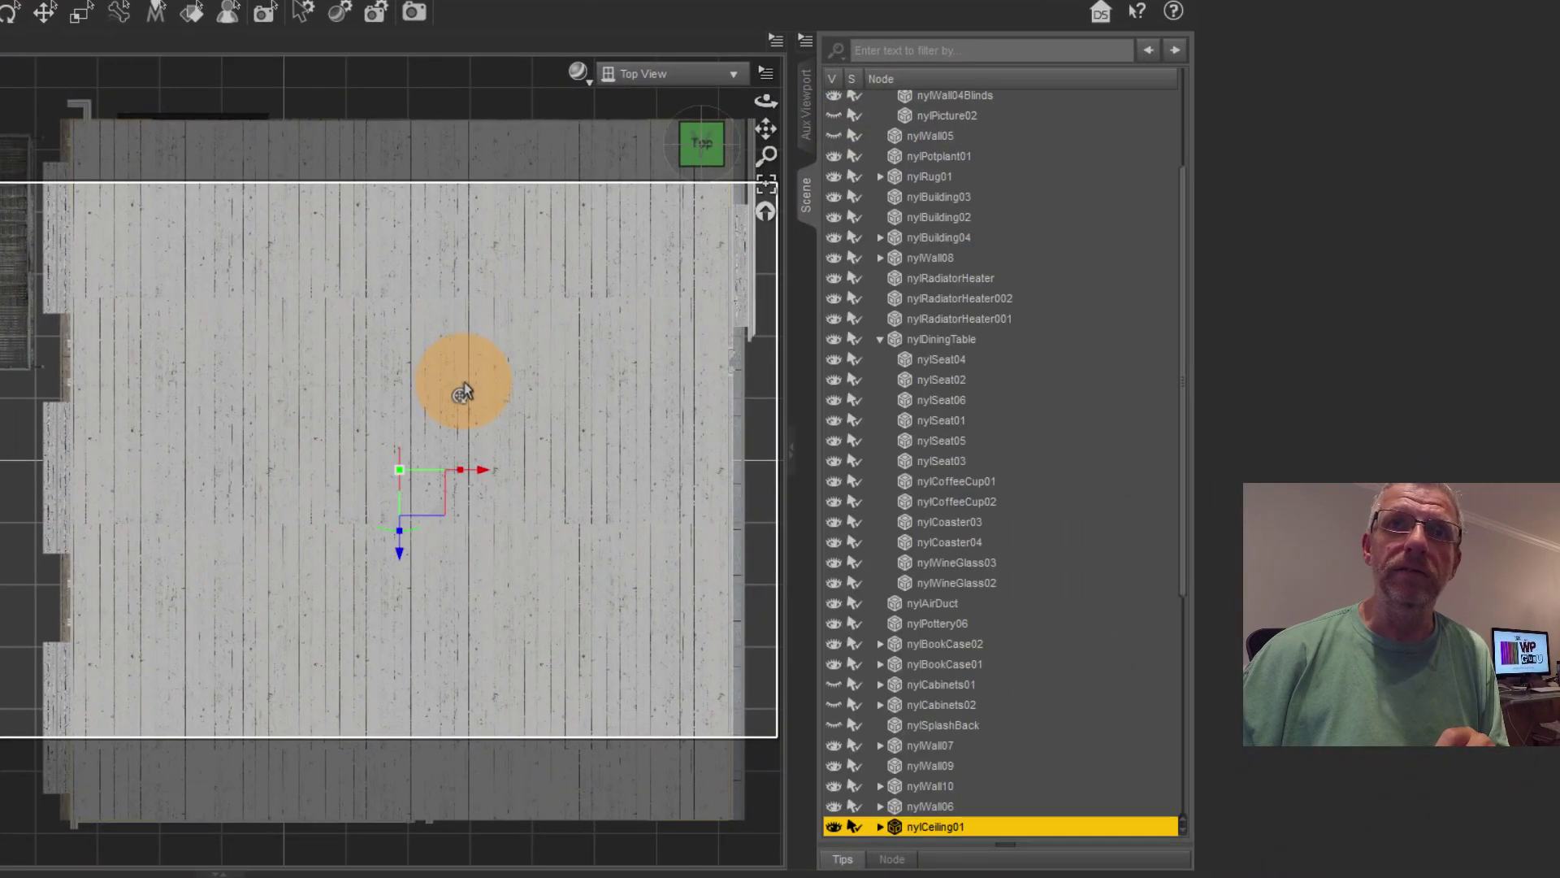
click(833, 828)
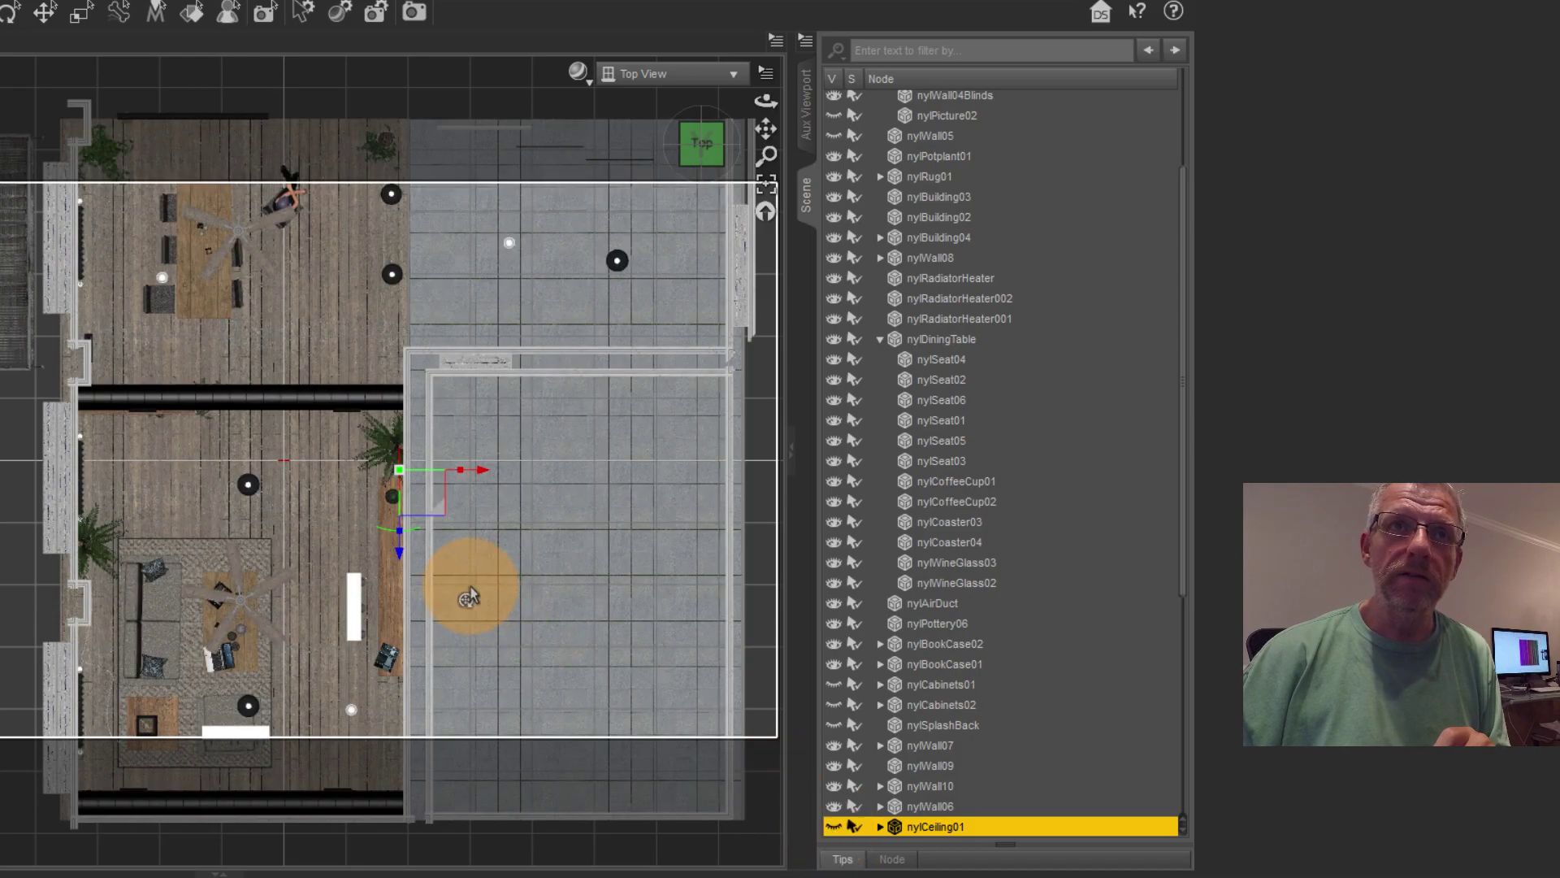
scroll(469, 597, down, 1)
scroll(469, 598, up, 1)
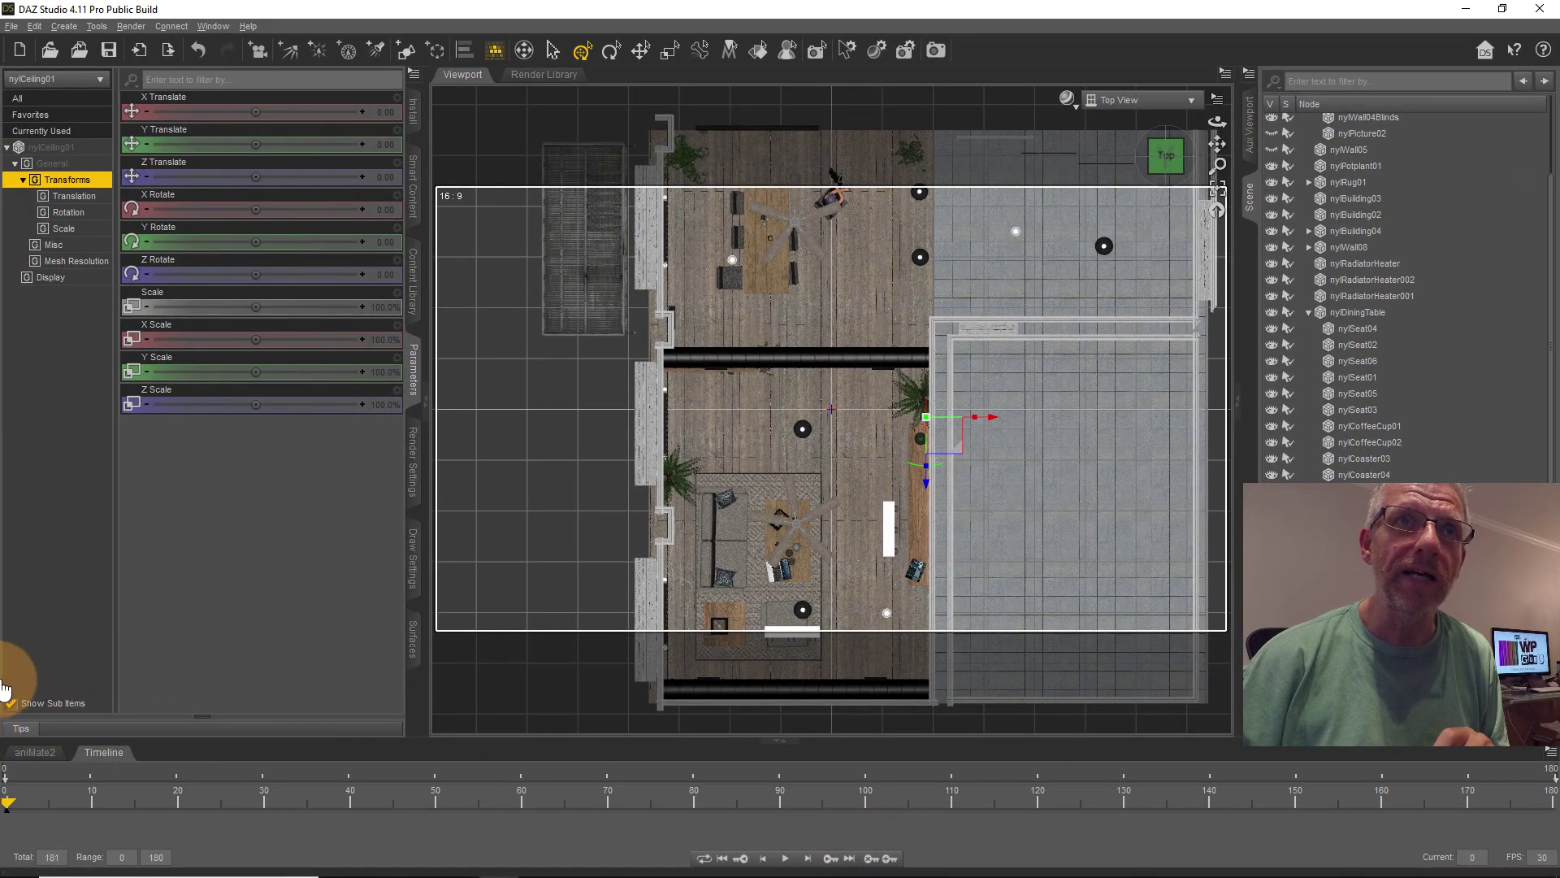
Examine Camera 1's path from above by moving the timeline to frames 120, 0 and 180.
click(1036, 772)
middle_drag(812, 396, 867, 334)
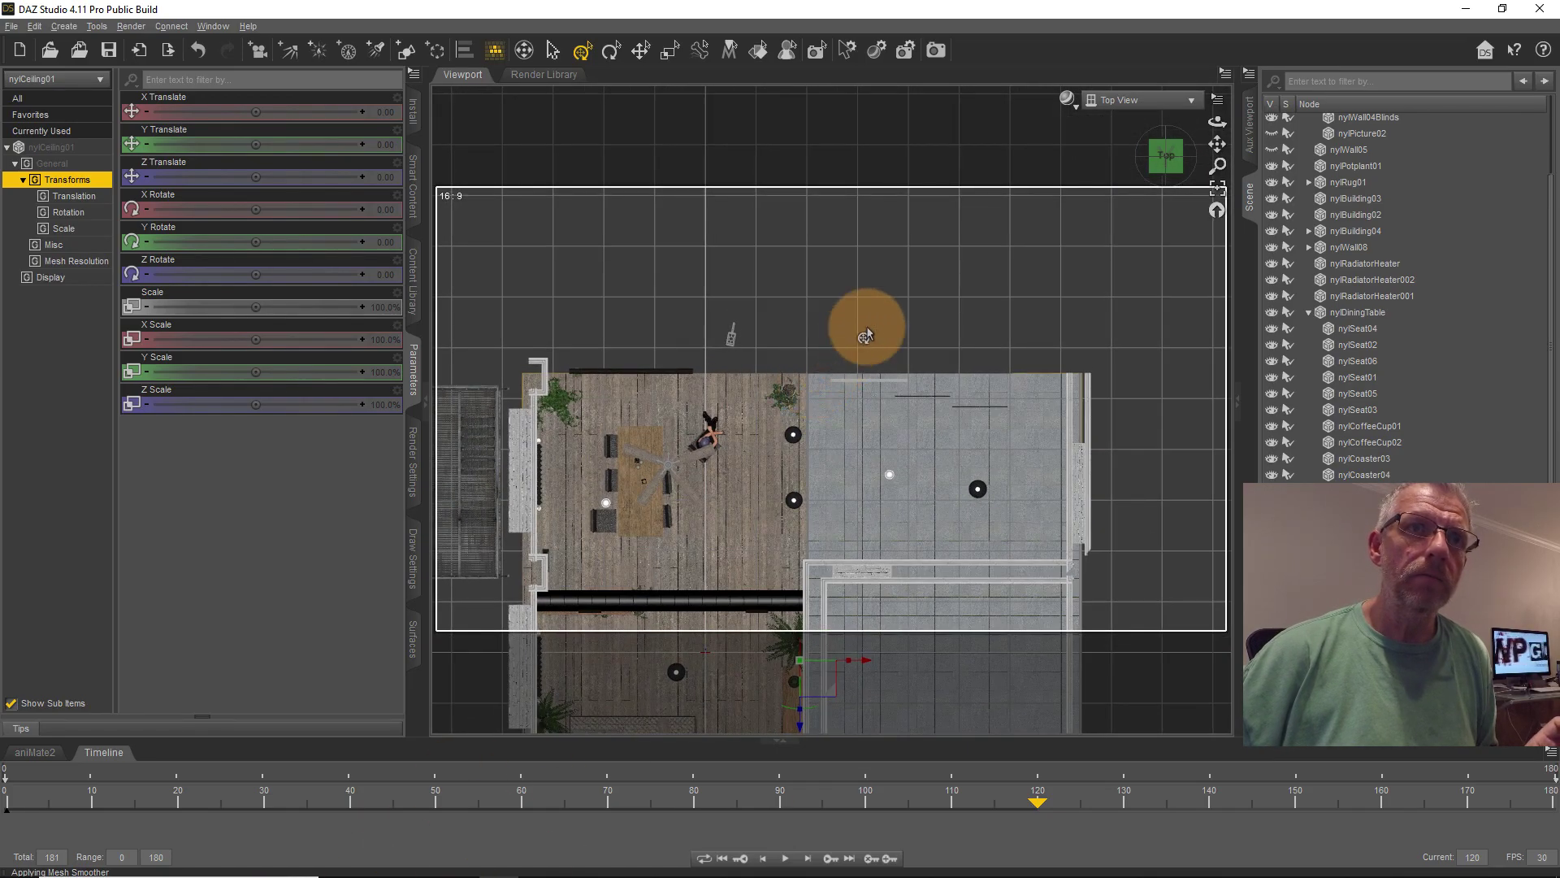
scroll(866, 333, up, 3)
drag(1098, 821, 10, 735)
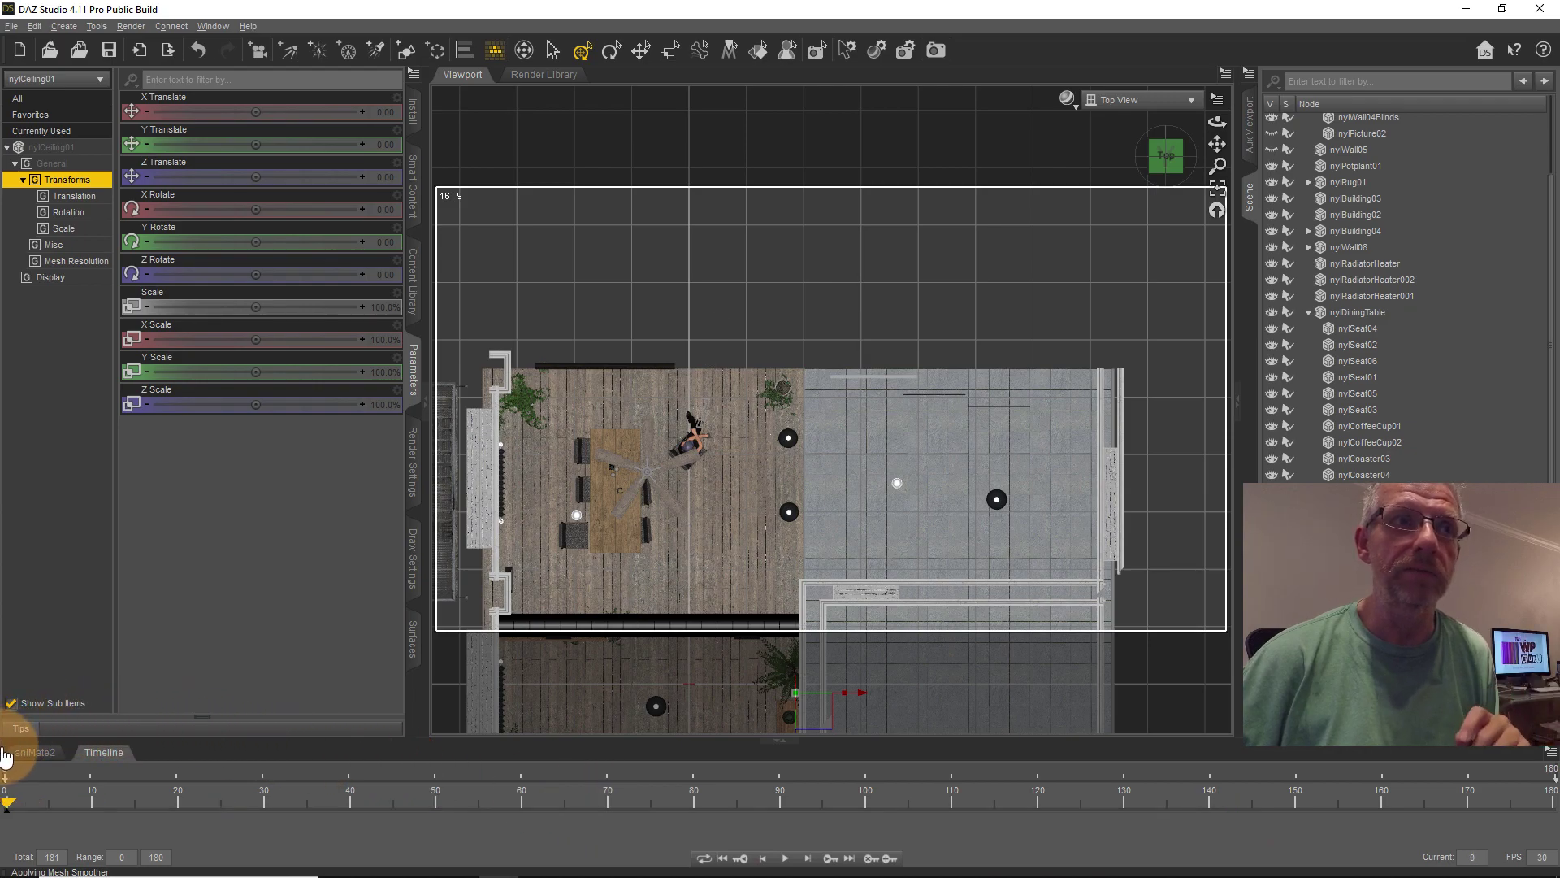
drag(483, 829, 1552, 801)
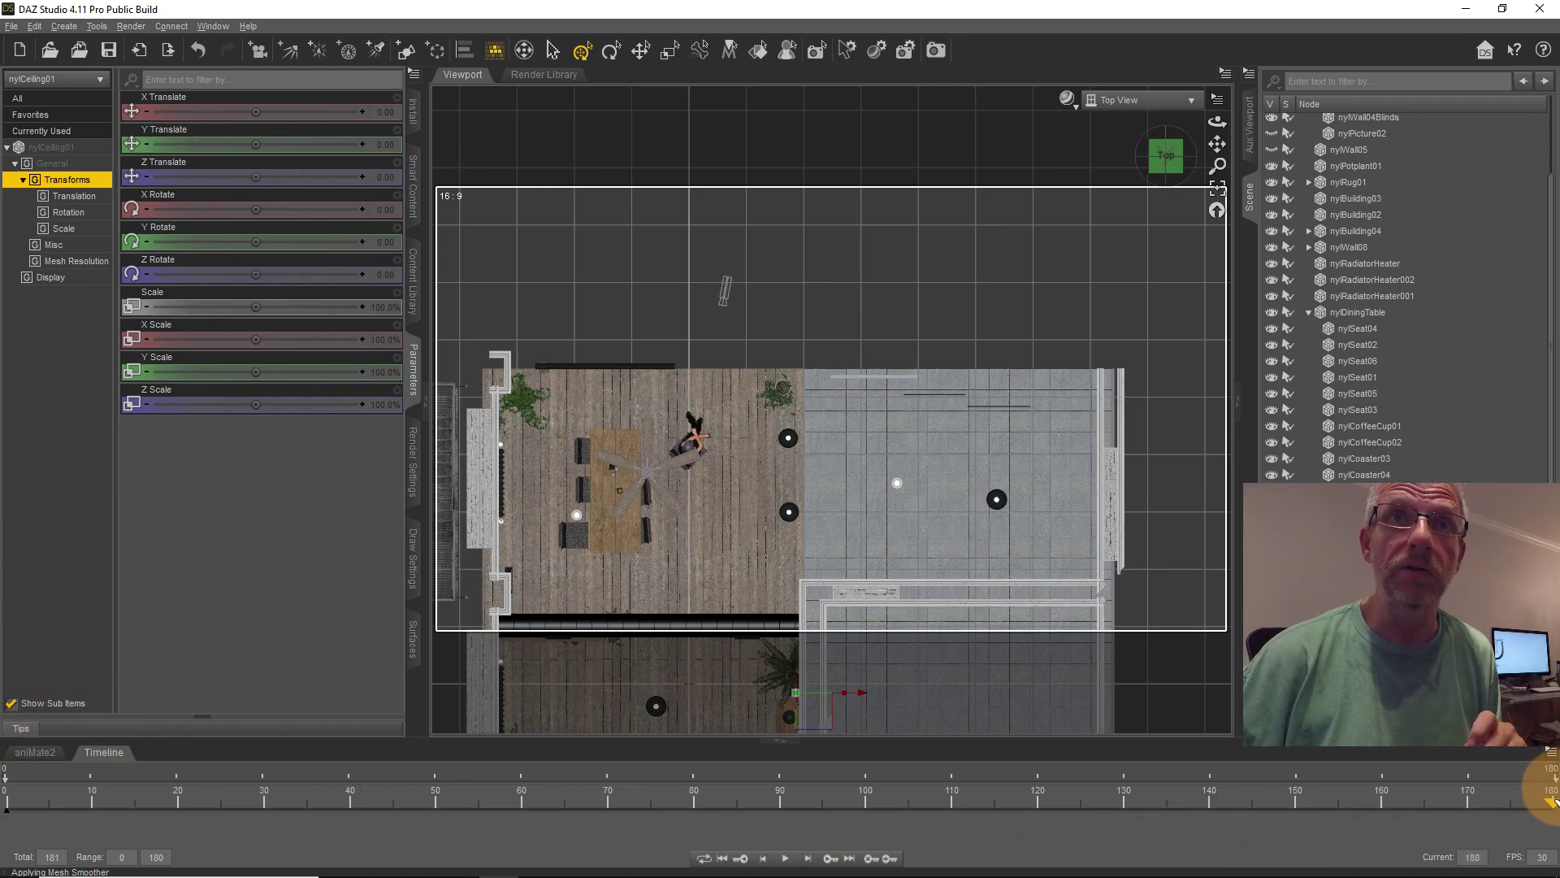
Collapse the nylFloor01 hierarchy, select Camera 1 and show its transform parameters.
scroll(1314, 232, up, 3)
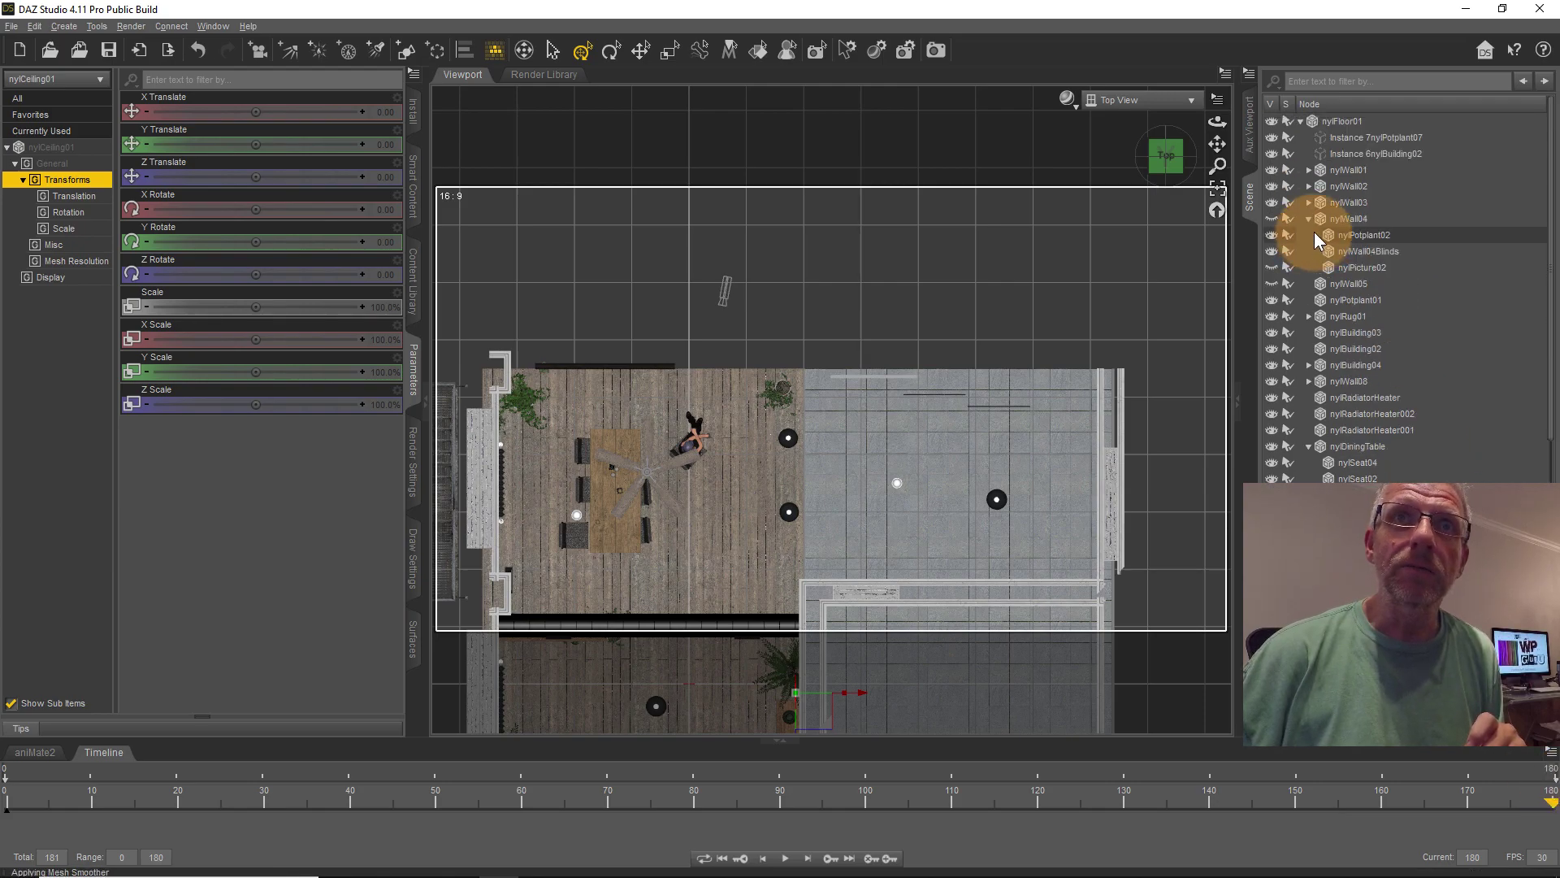
click(1300, 121)
click(1326, 149)
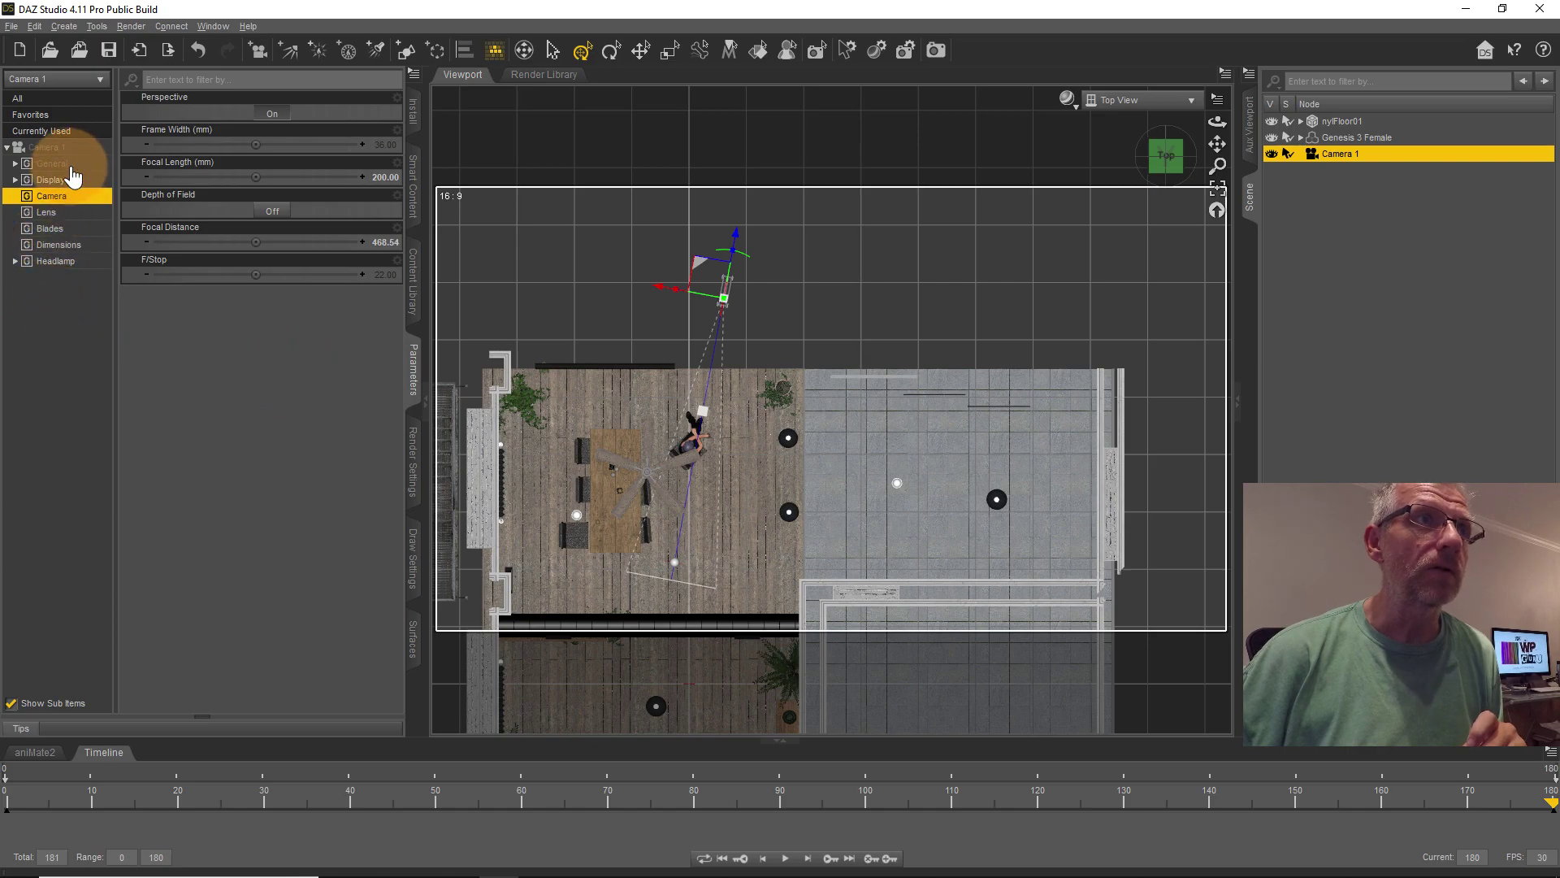
click(14, 163)
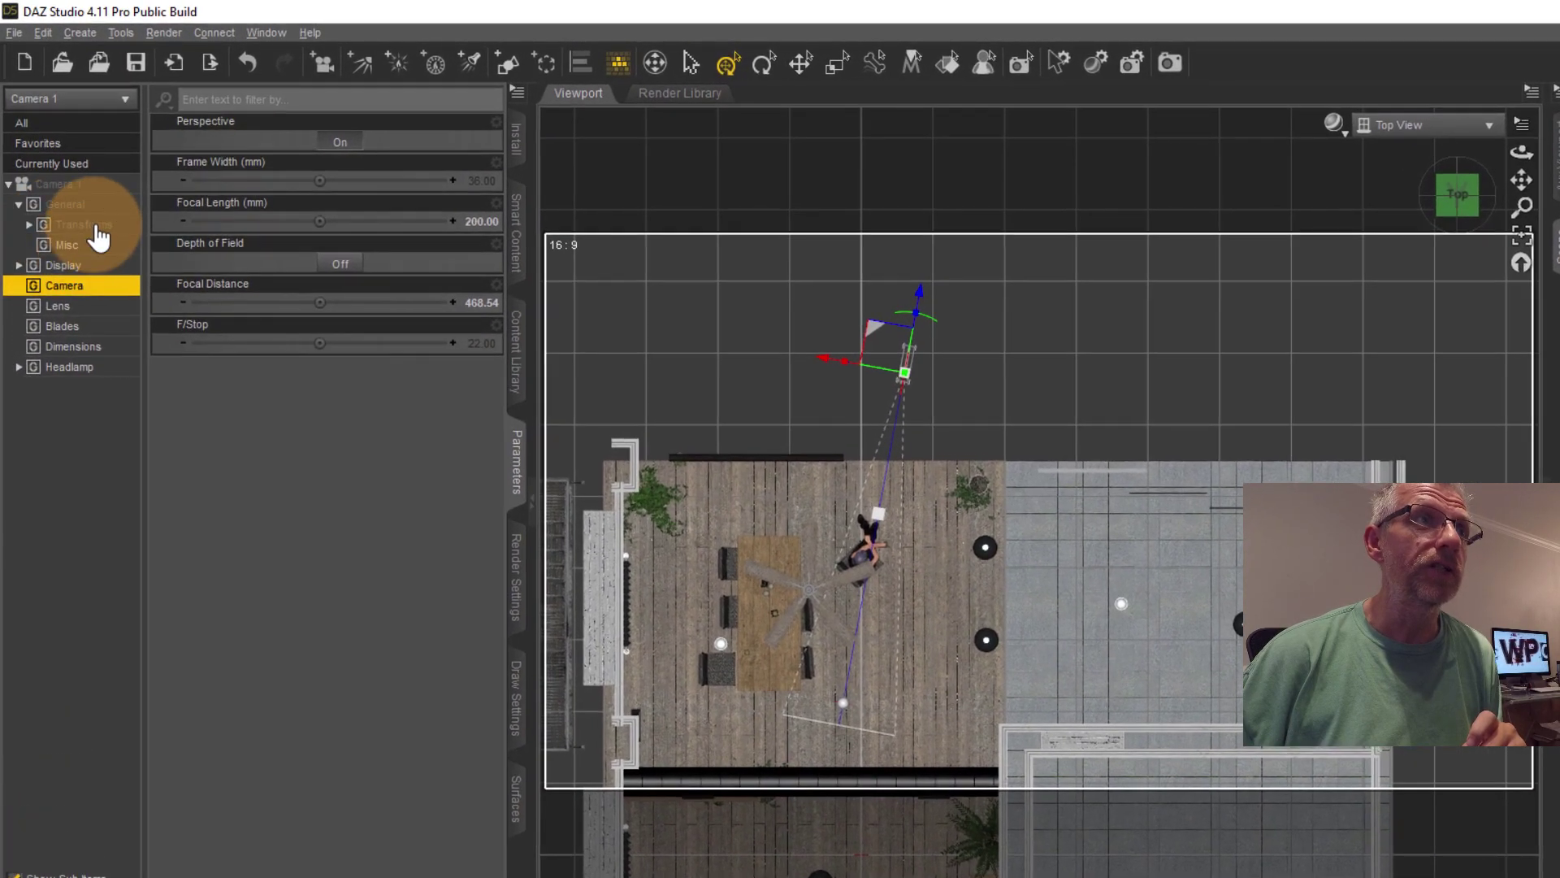
click(38, 228)
click(29, 225)
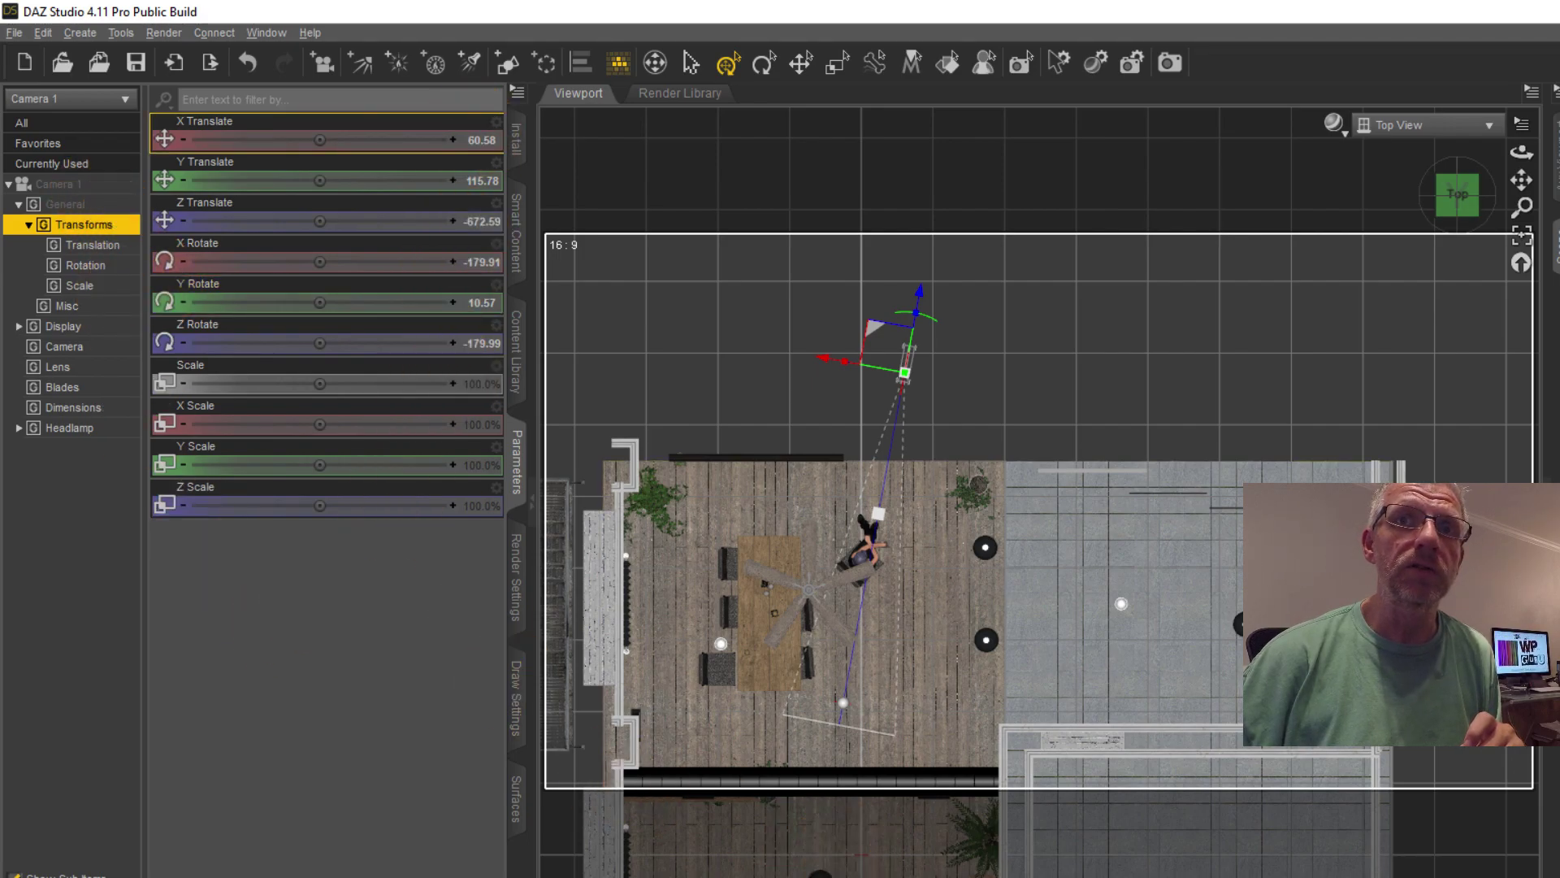
Set Camera 1's X Rotate to 177 at frame 0.
drag(879, 512, 878, 527)
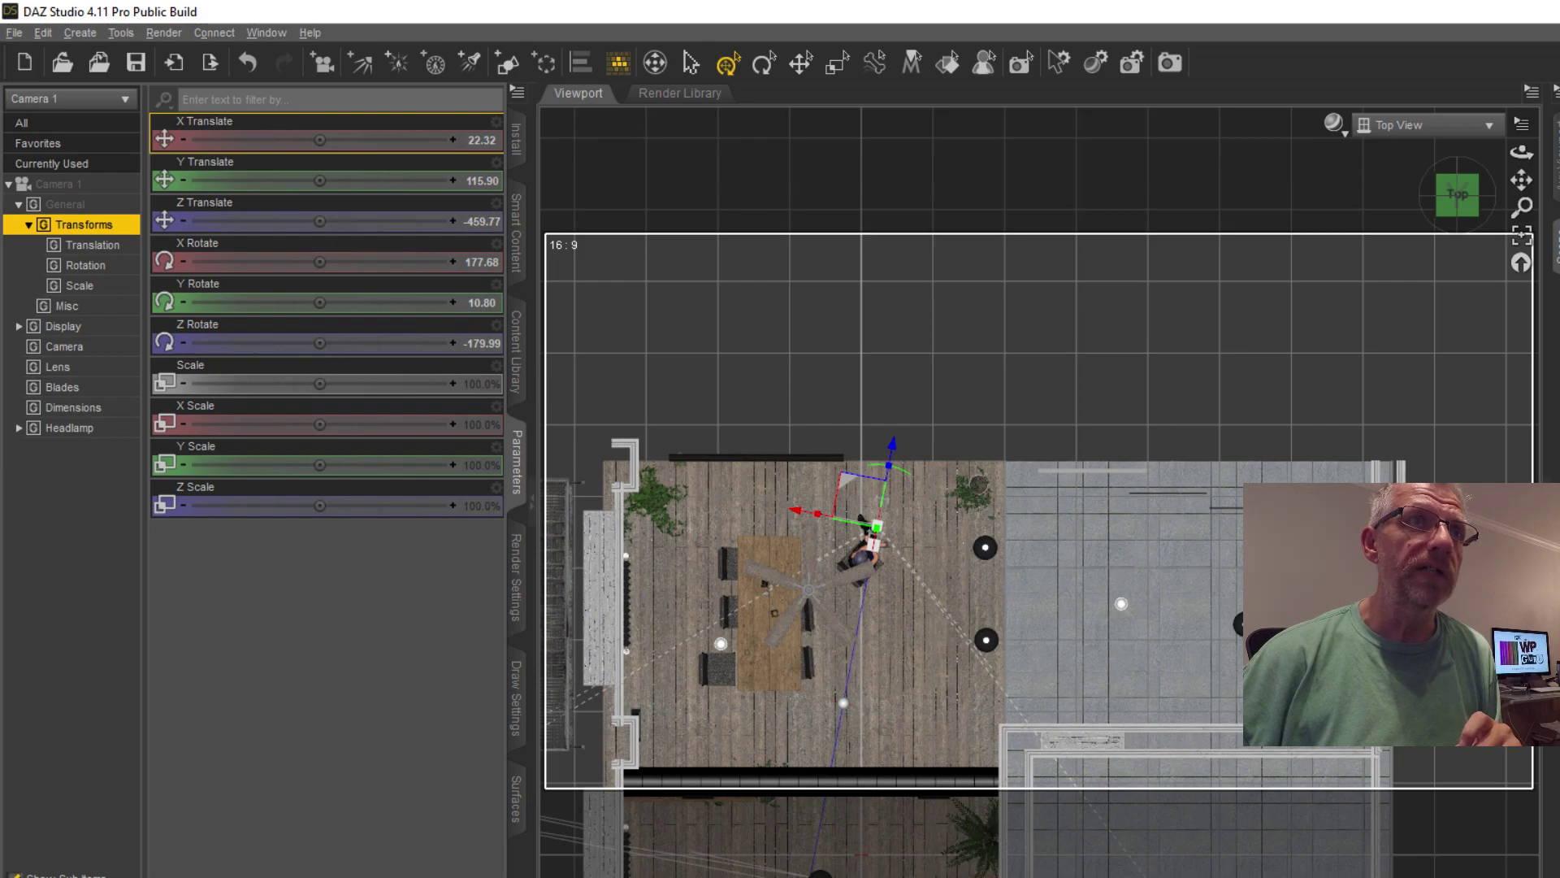
click(418, 372)
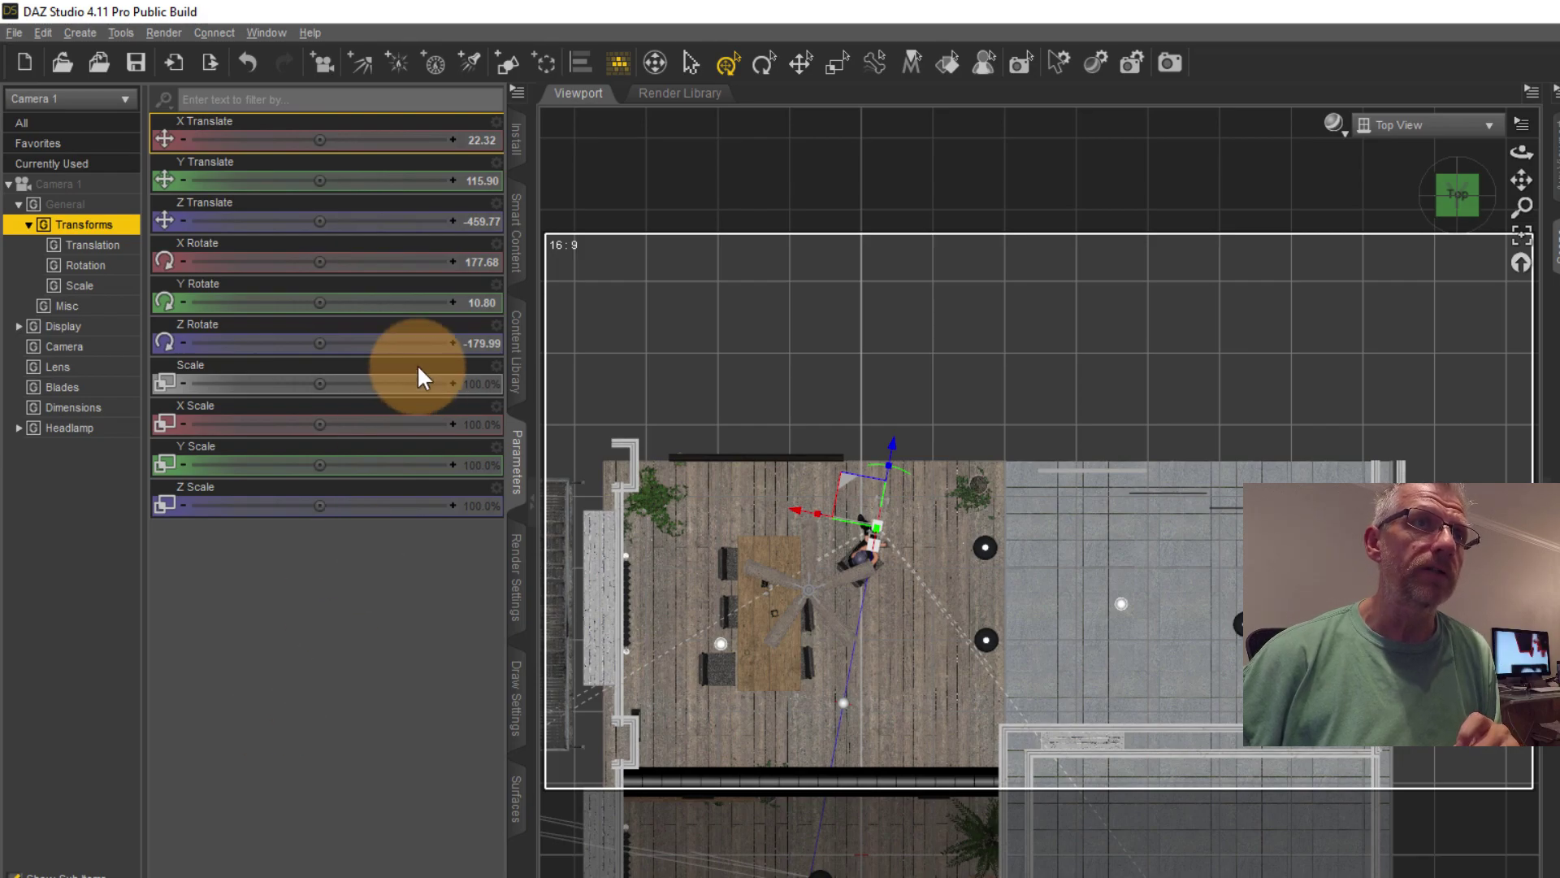
click(473, 262)
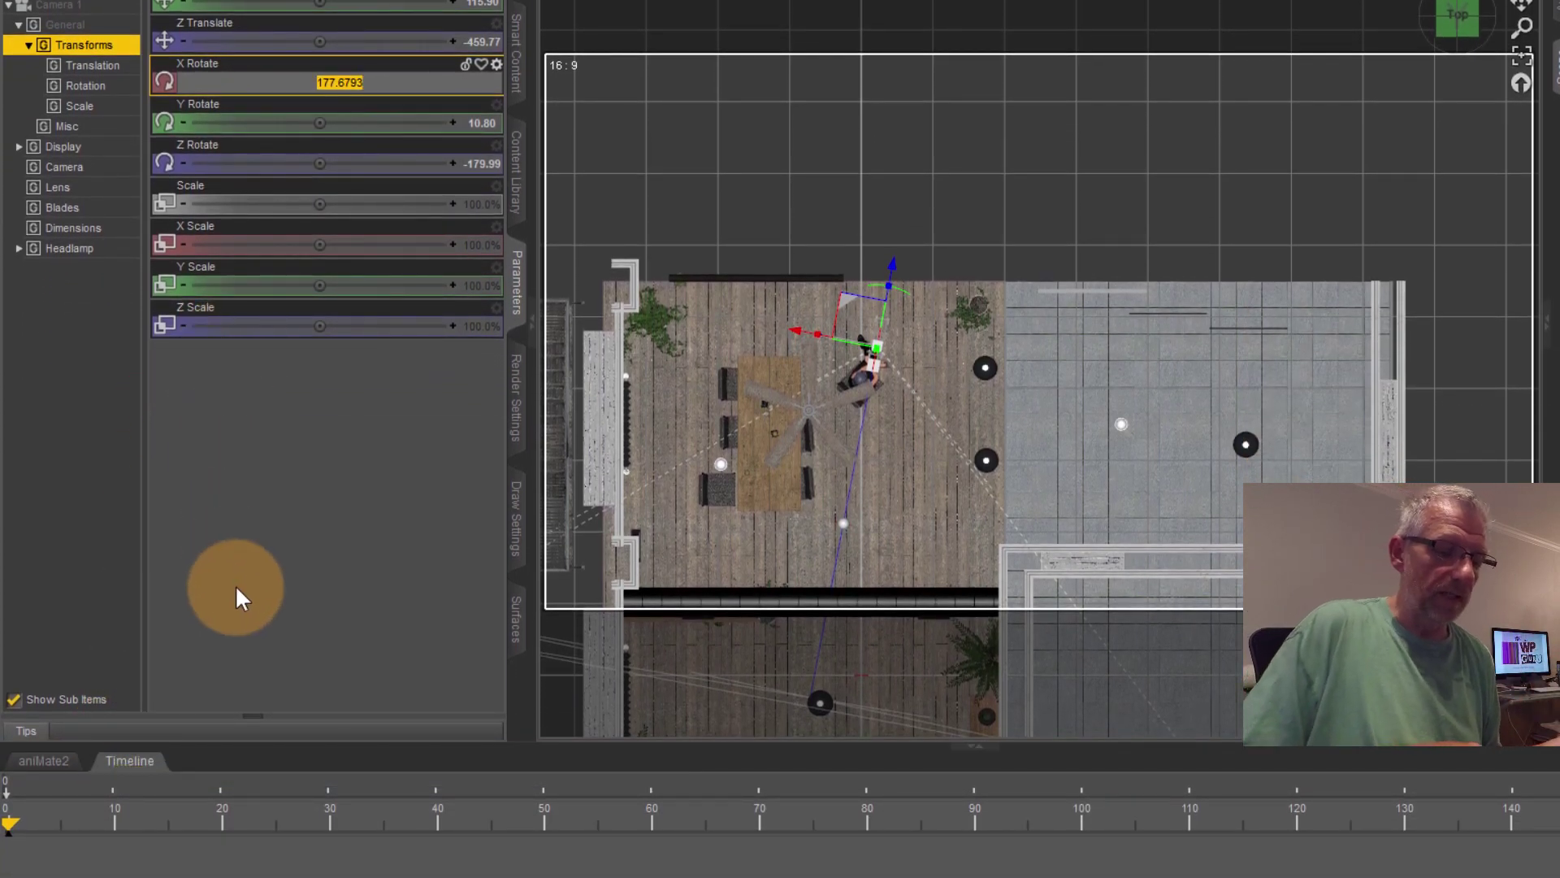
text(177)
key(Return)
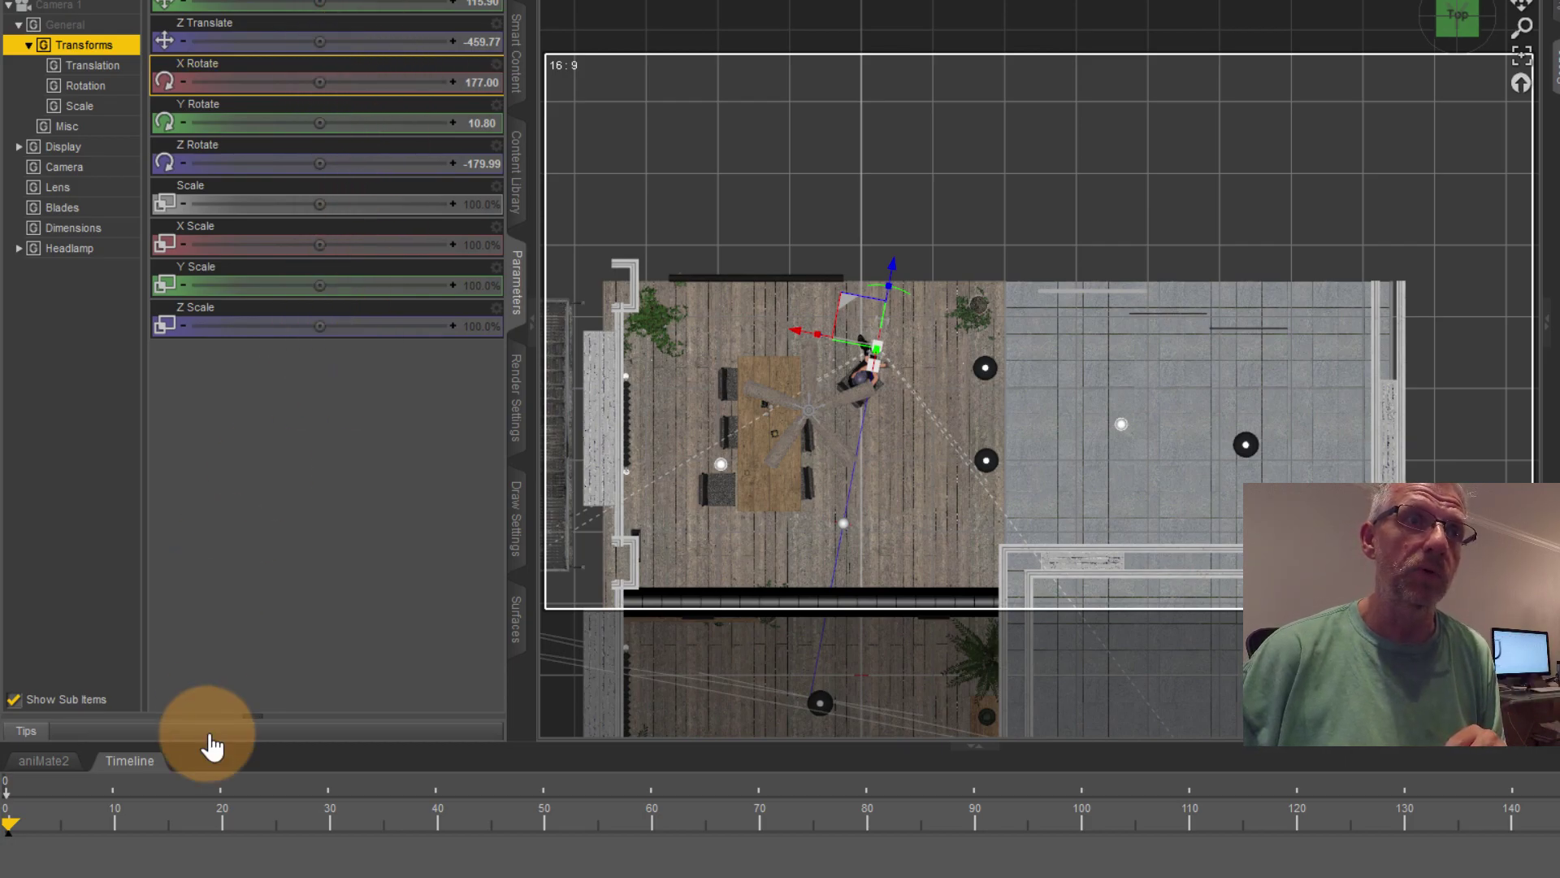
Move the timeline to frame 180 and set Camera 1's X Rotate to 177 there.
drag(10, 831, 1154, 853)
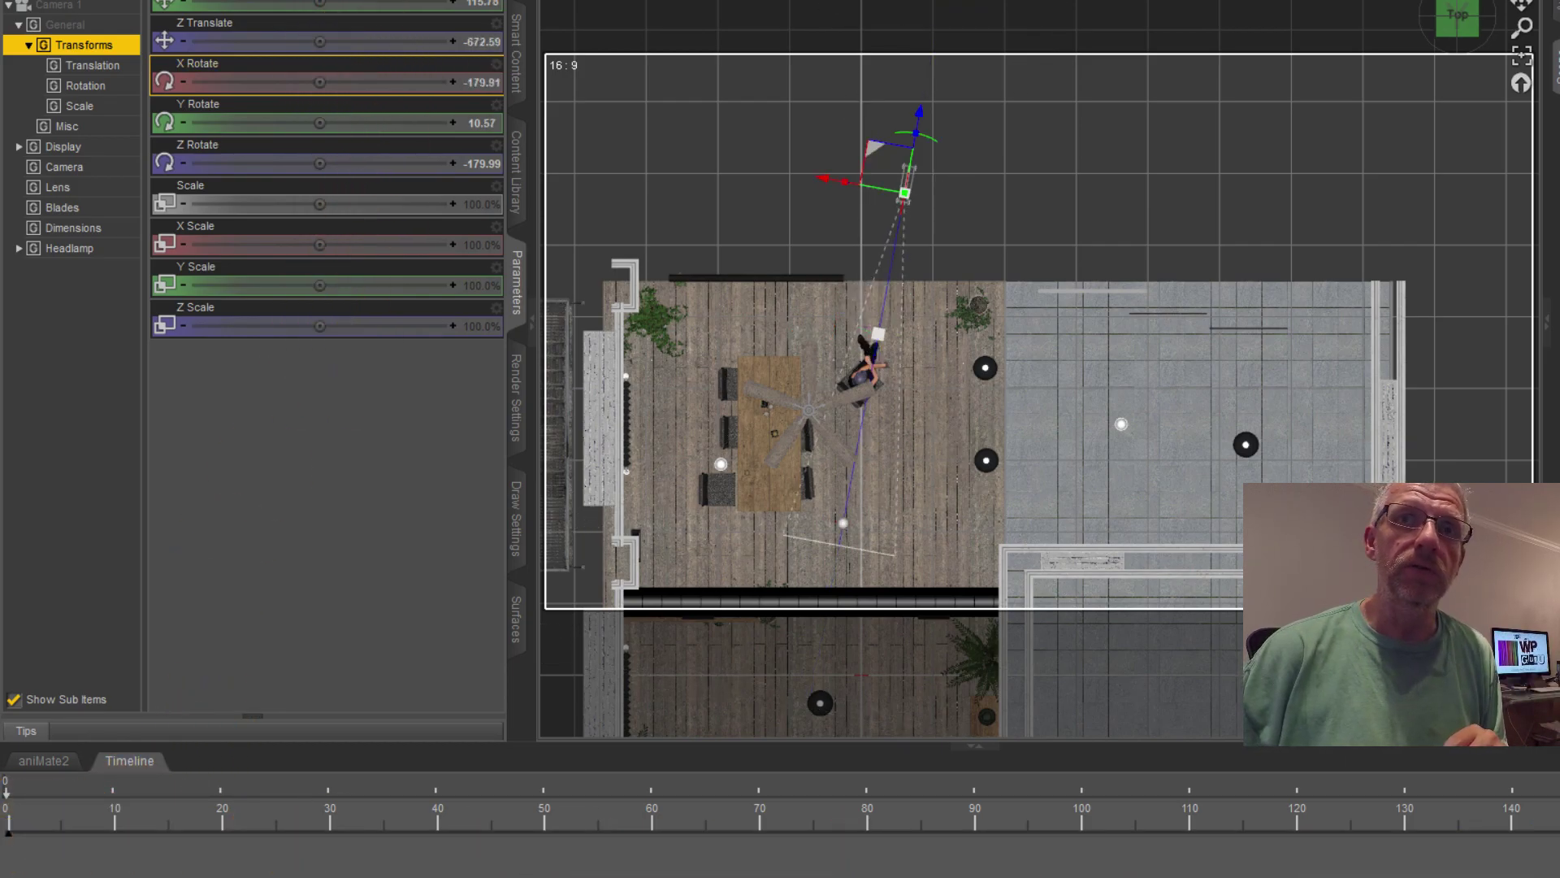
click(481, 82)
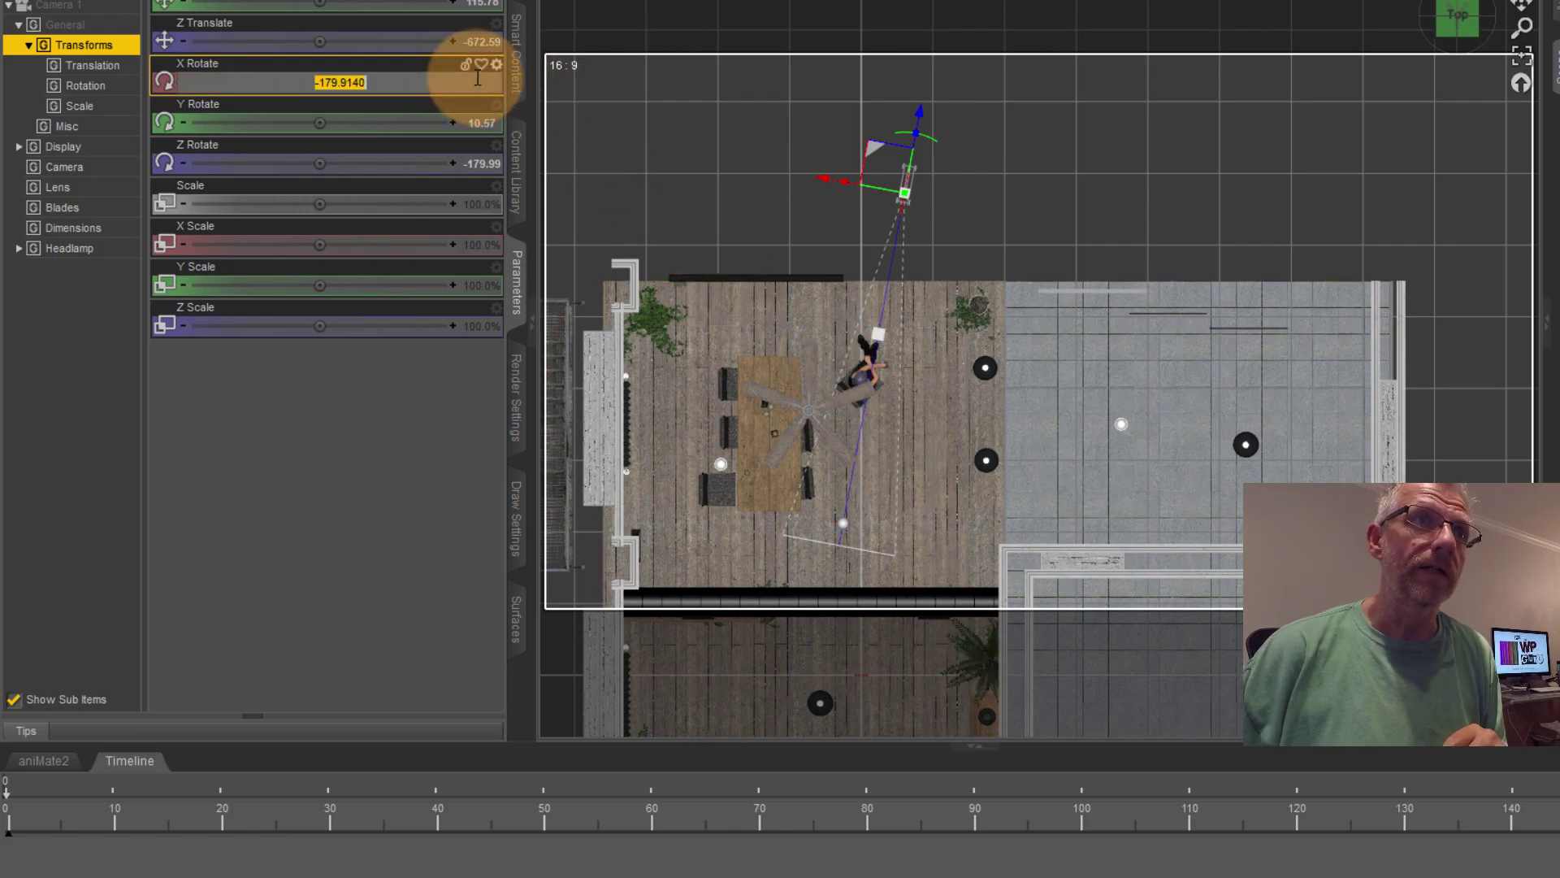
text(177)
key(Return)
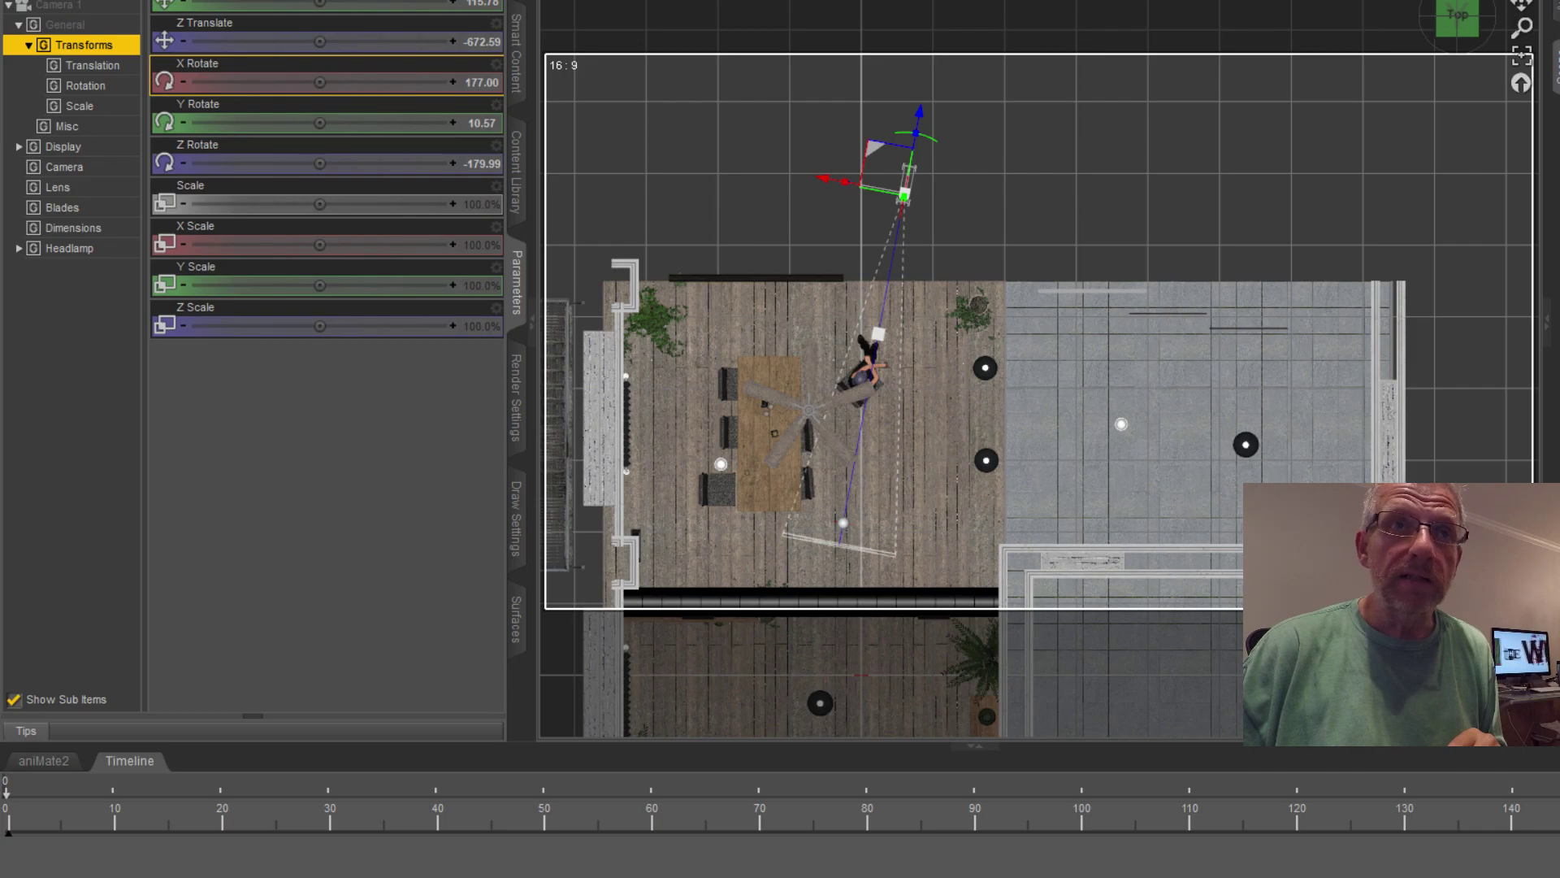
Scrub the camera move back to frame 0 and switch the viewport to look through Camera 1.
mouse_move(1461, 849)
mouse_down()
mouse_move(620, 836)
mouse_move(130, 773)
mouse_move(7, 727)
mouse_move(452, 783)
mouse_move(1557, 857)
mouse_up()
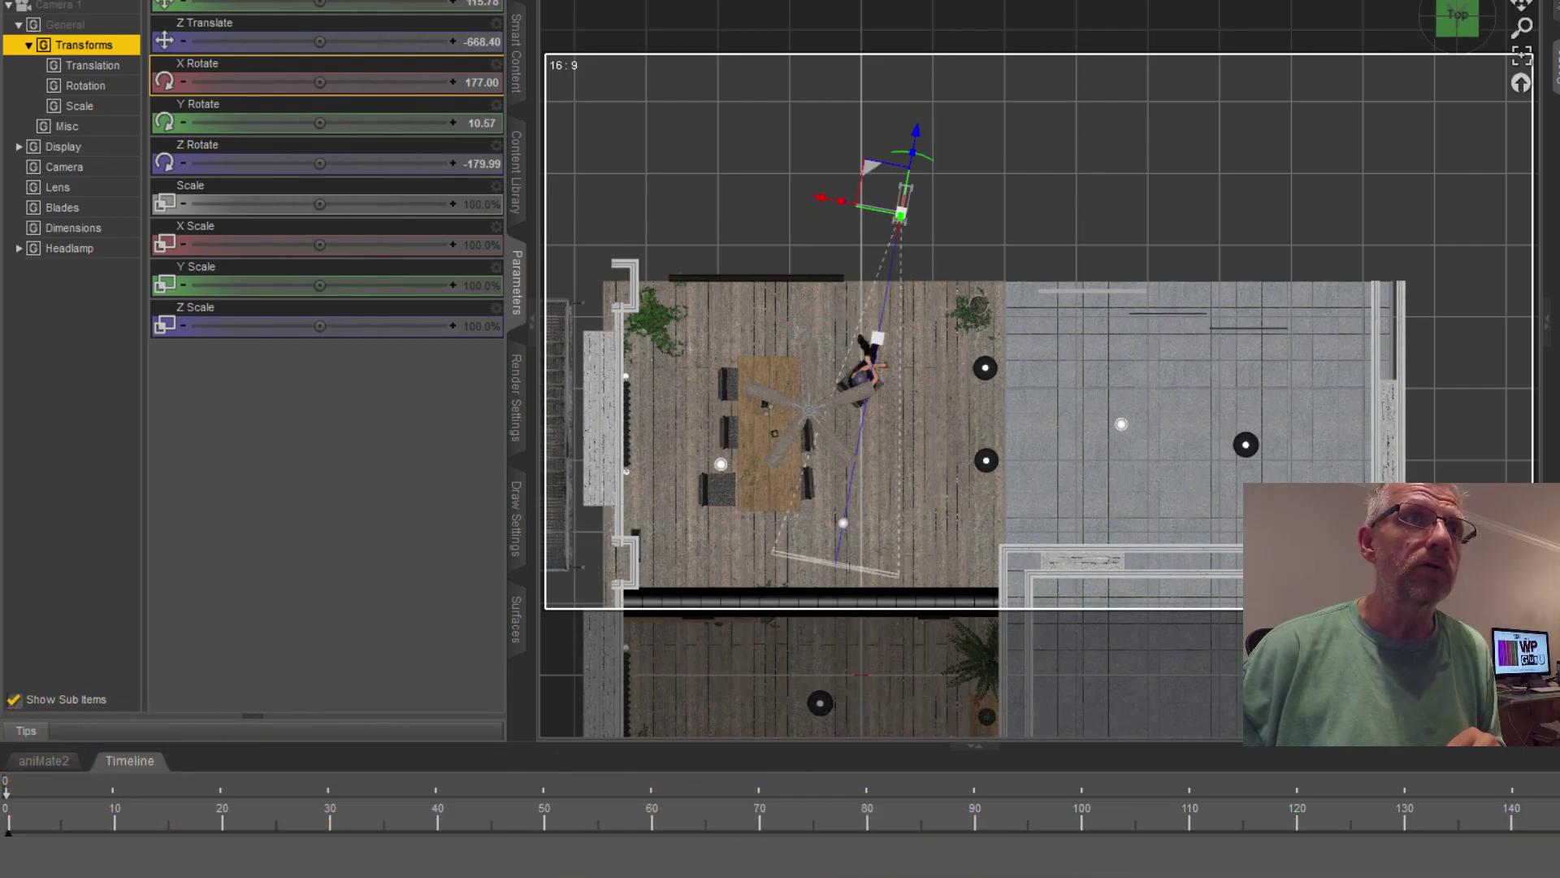
mouse_move(1414, 853)
mouse_down()
mouse_move(7, 808)
mouse_move(1079, 861)
mouse_move(6, 829)
mouse_move(295, 854)
mouse_move(4, 821)
mouse_up()
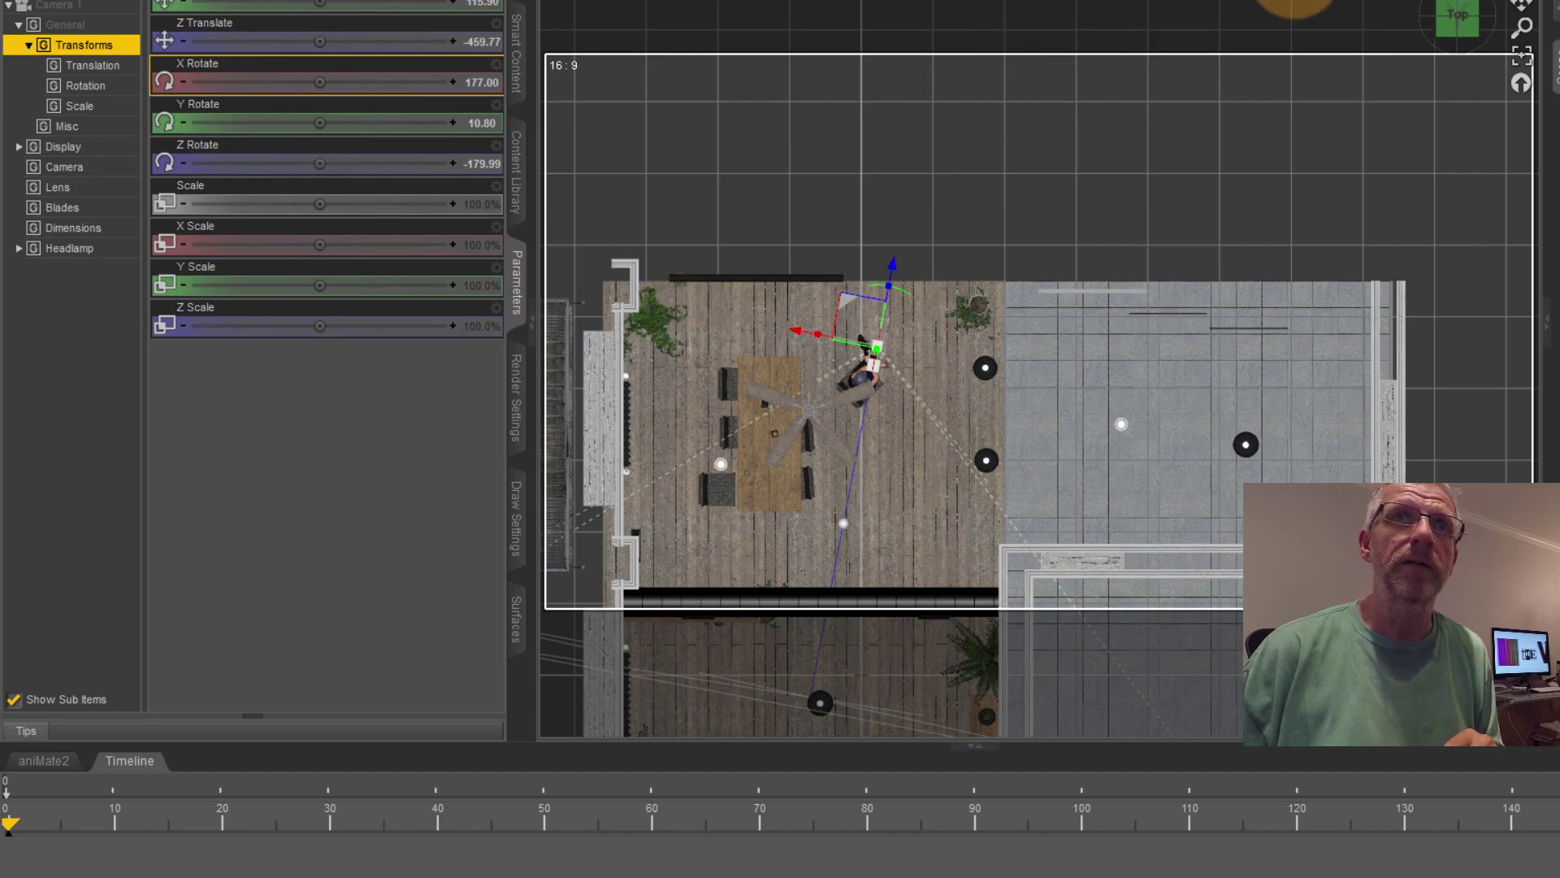
click(1430, 2)
click(1382, 136)
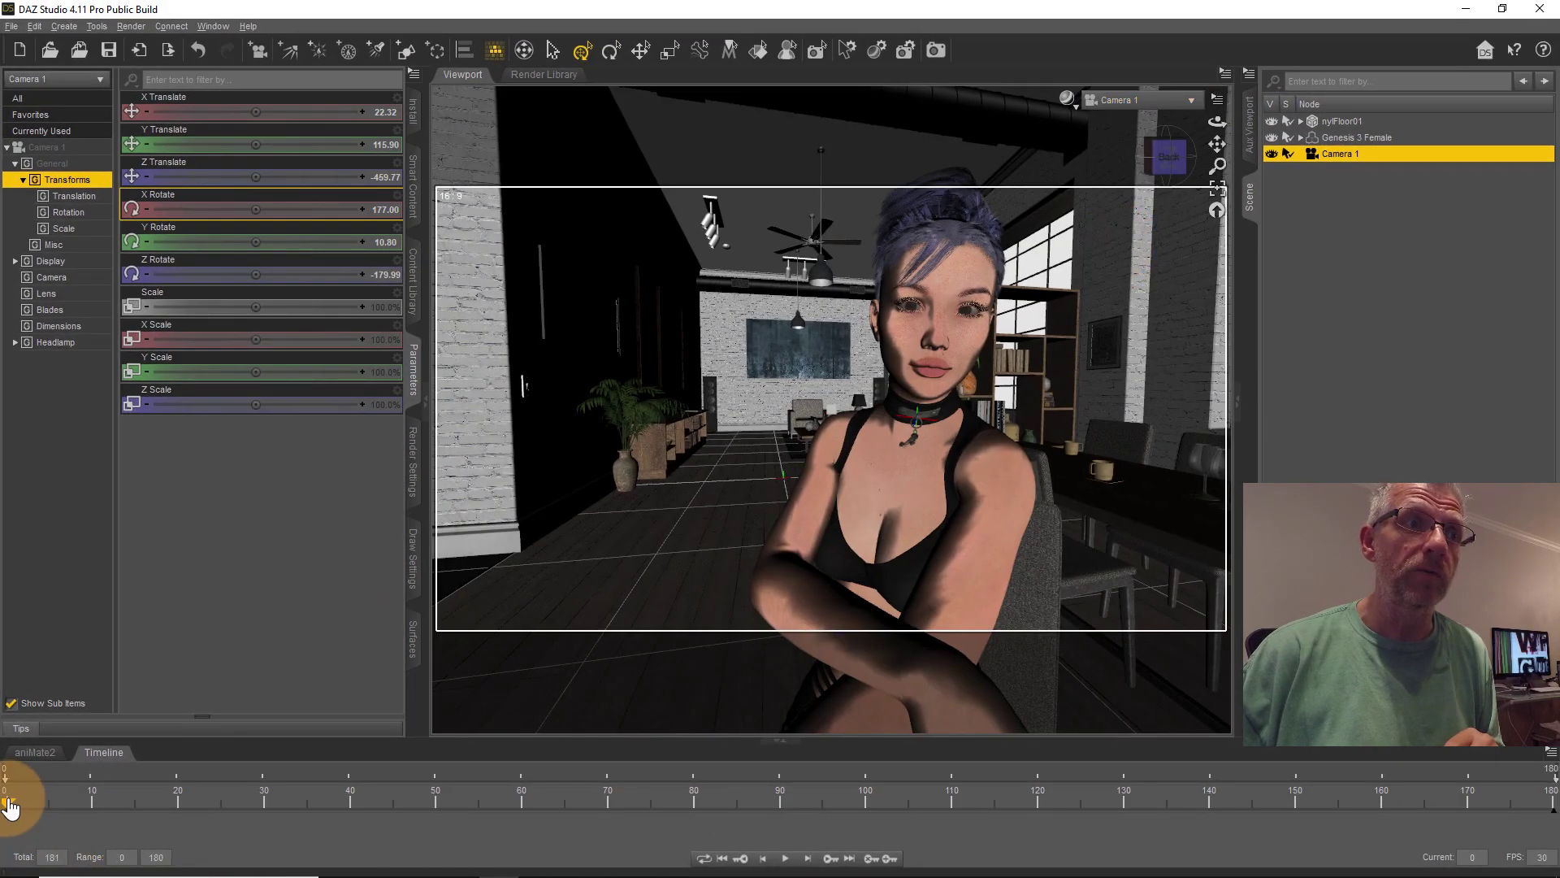
Reframe Camera 1 on the figure's head and upper body at frame 180 and create a key there.
mouse_move(9, 807)
mouse_down()
mouse_move(958, 839)
mouse_move(1198, 787)
mouse_move(1421, 780)
mouse_move(1553, 816)
mouse_move(721, 819)
mouse_move(1226, 857)
mouse_move(1484, 853)
mouse_move(1555, 824)
mouse_move(592, 861)
mouse_move(17, 802)
mouse_move(99, 788)
mouse_move(307, 816)
mouse_move(844, 800)
mouse_move(620, 808)
mouse_move(53, 761)
mouse_move(541, 840)
mouse_move(877, 772)
mouse_move(1100, 752)
mouse_move(1477, 783)
mouse_move(1556, 834)
mouse_up()
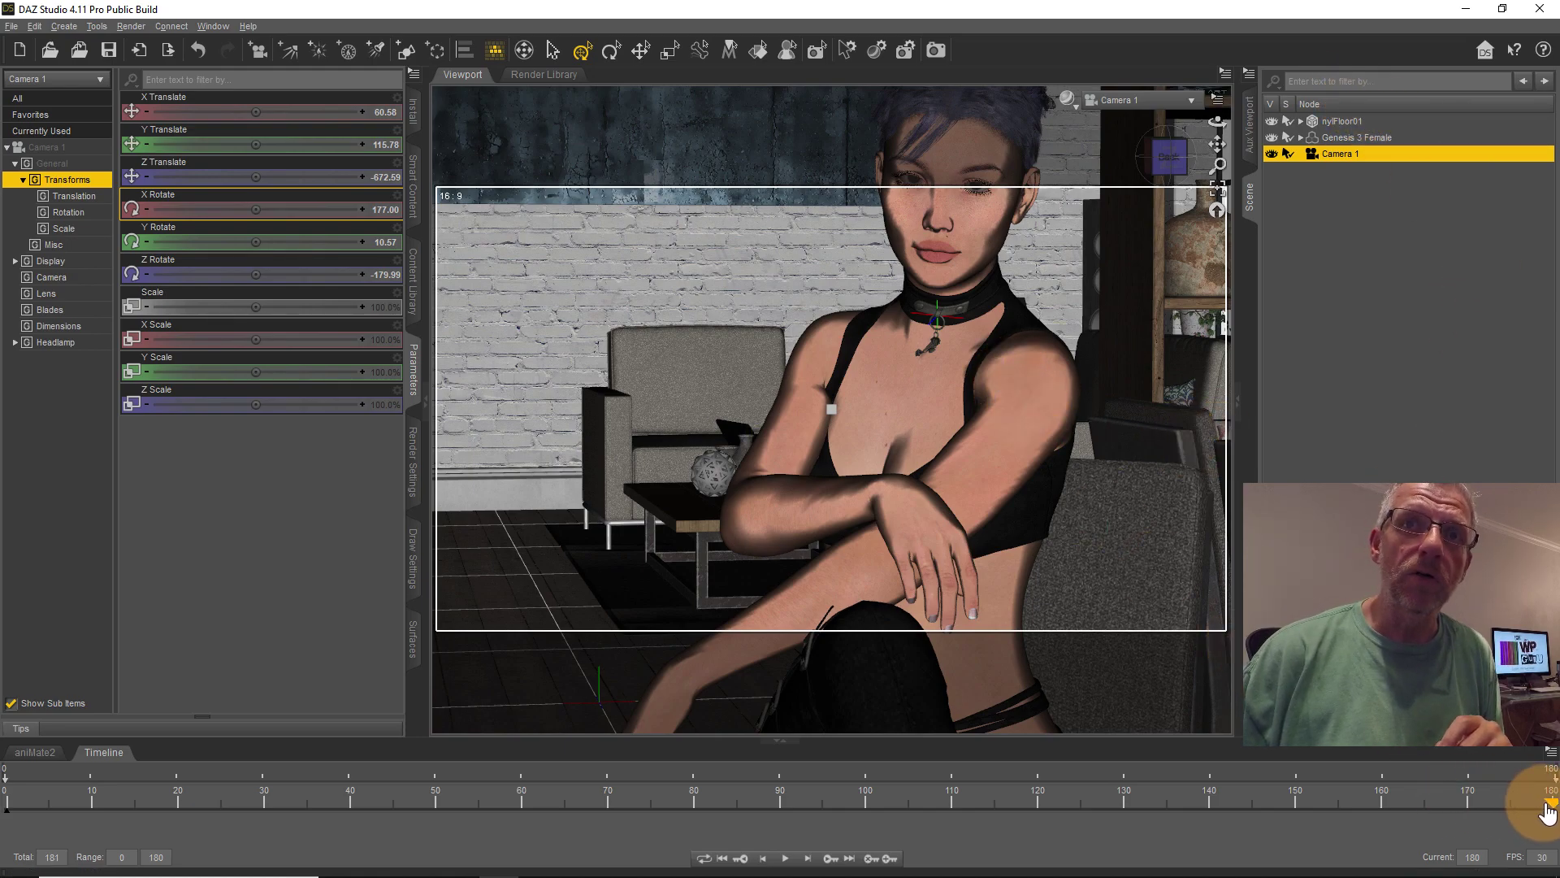
drag(1110, 473, 1076, 465)
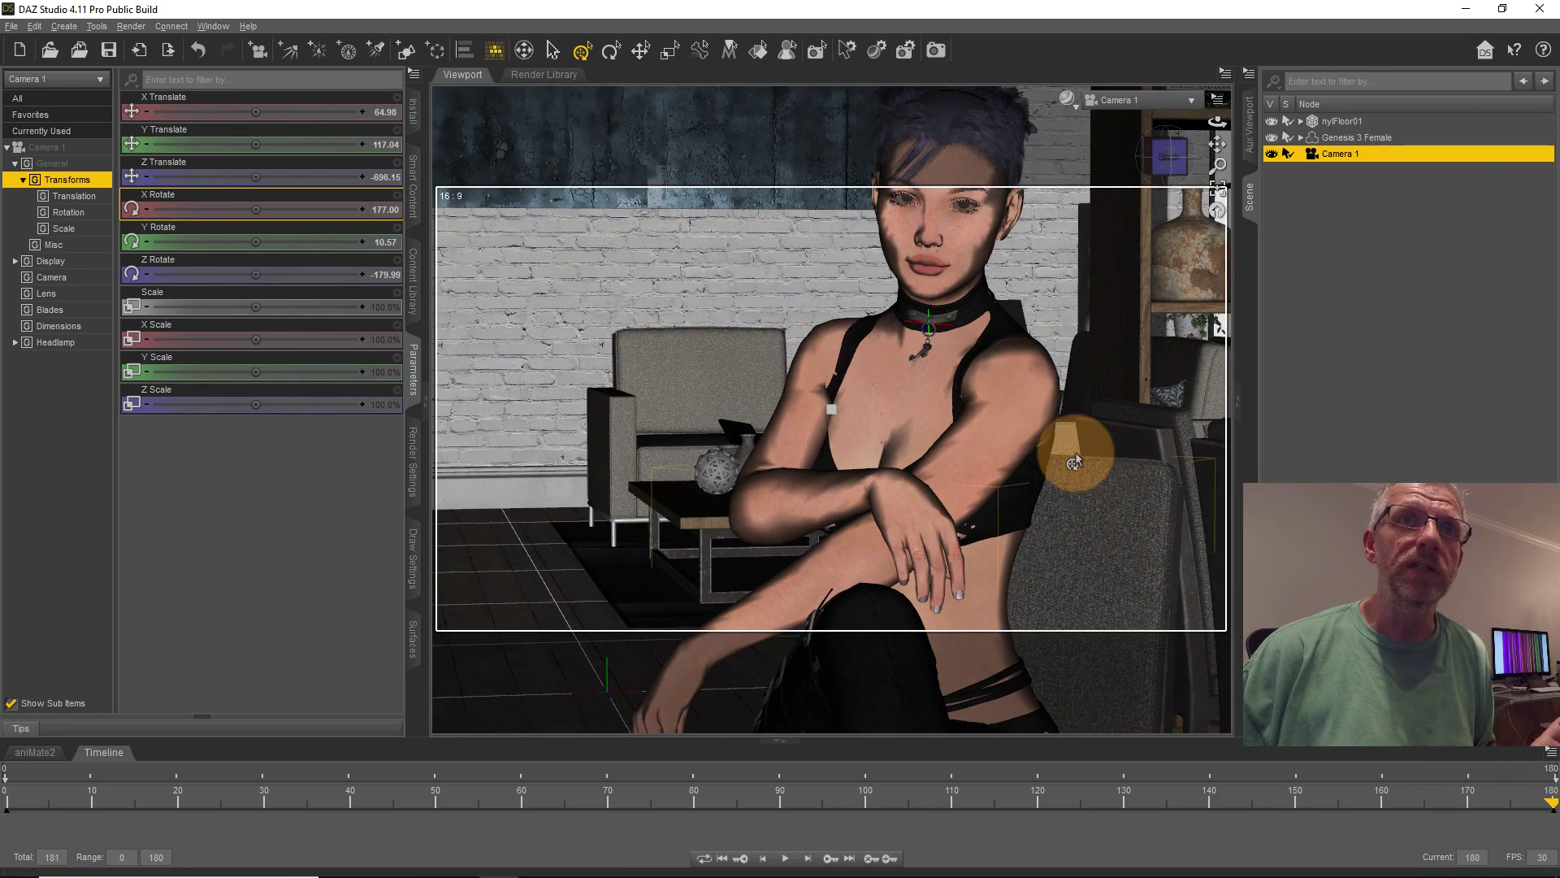
mouse_move(1032, 399)
mouse_down()
mouse_move(1020, 411)
mouse_move(1021, 373)
mouse_move(1040, 408)
mouse_up()
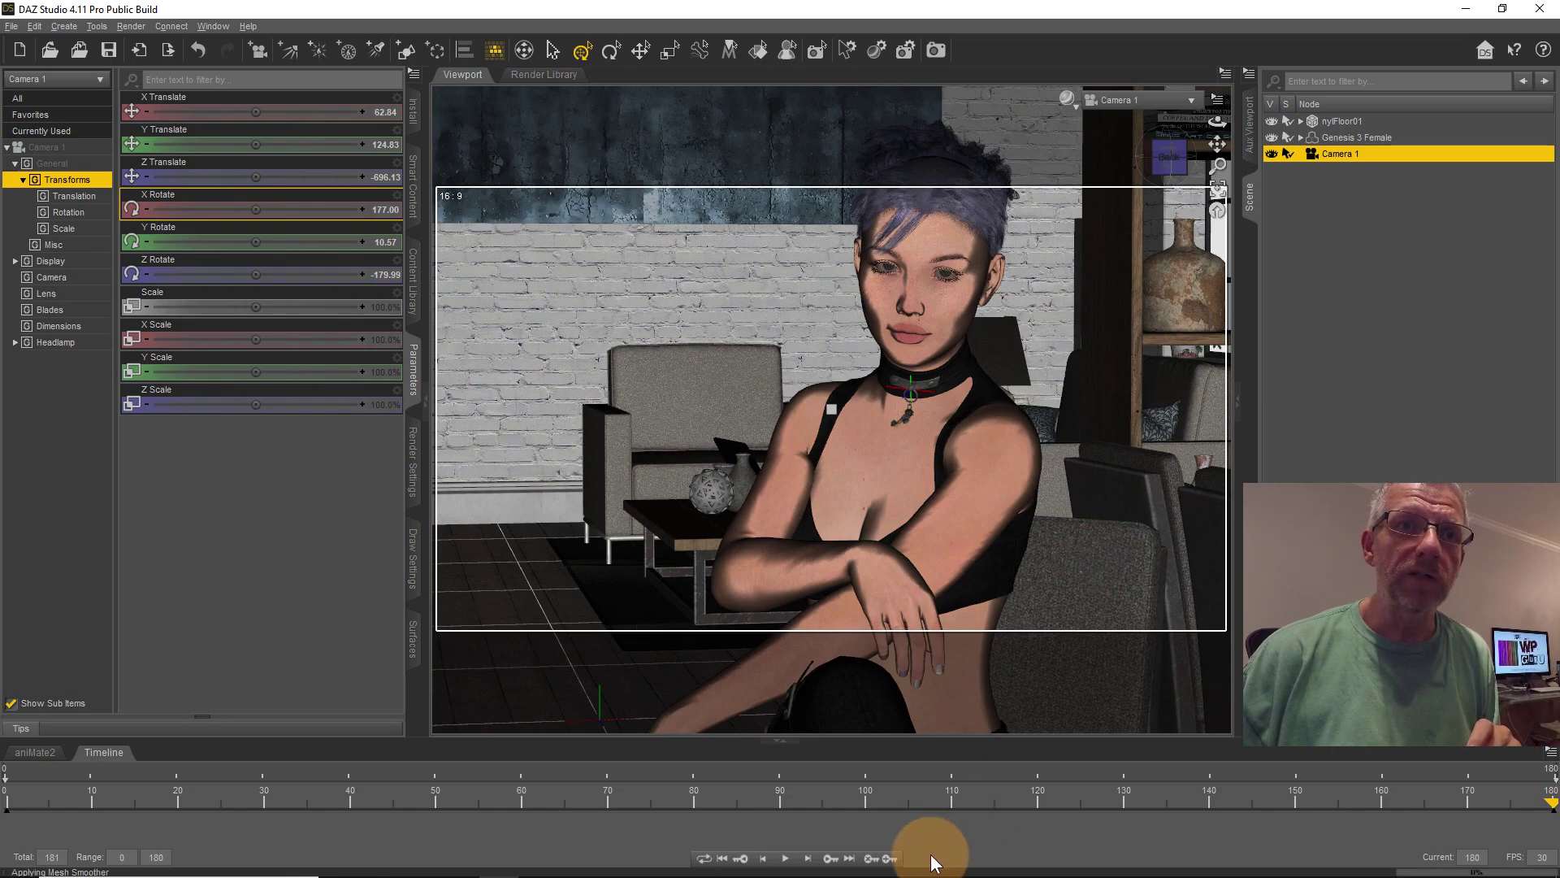
click(888, 867)
Scrub the timeline back from frame 180 and return to it to review the camera animation.
click(1551, 805)
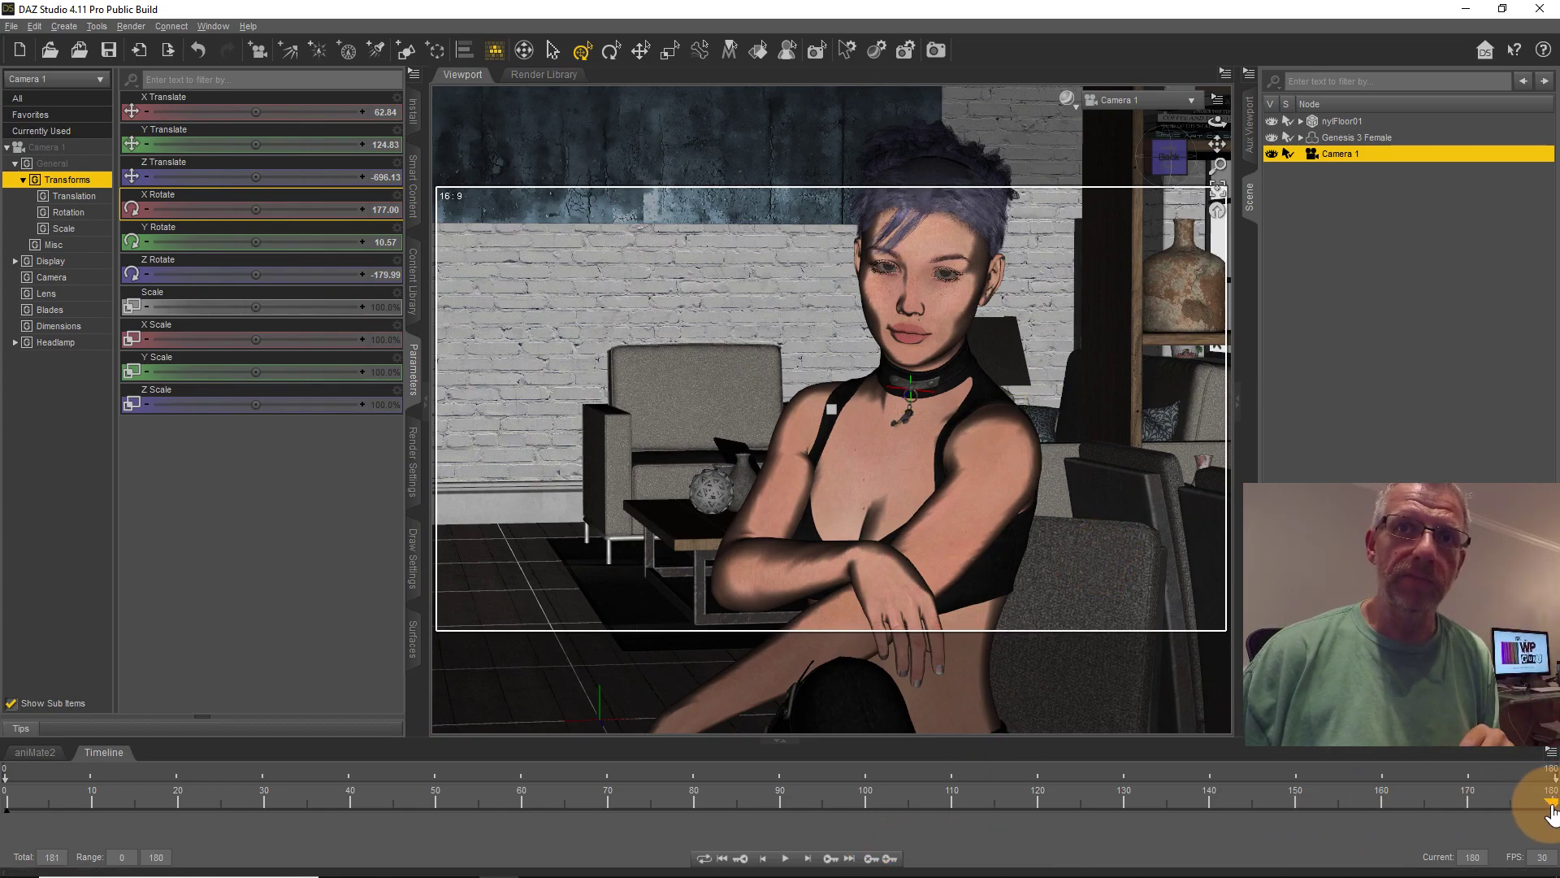
drag(1551, 805, 1149, 813)
drag(788, 831, 1554, 809)
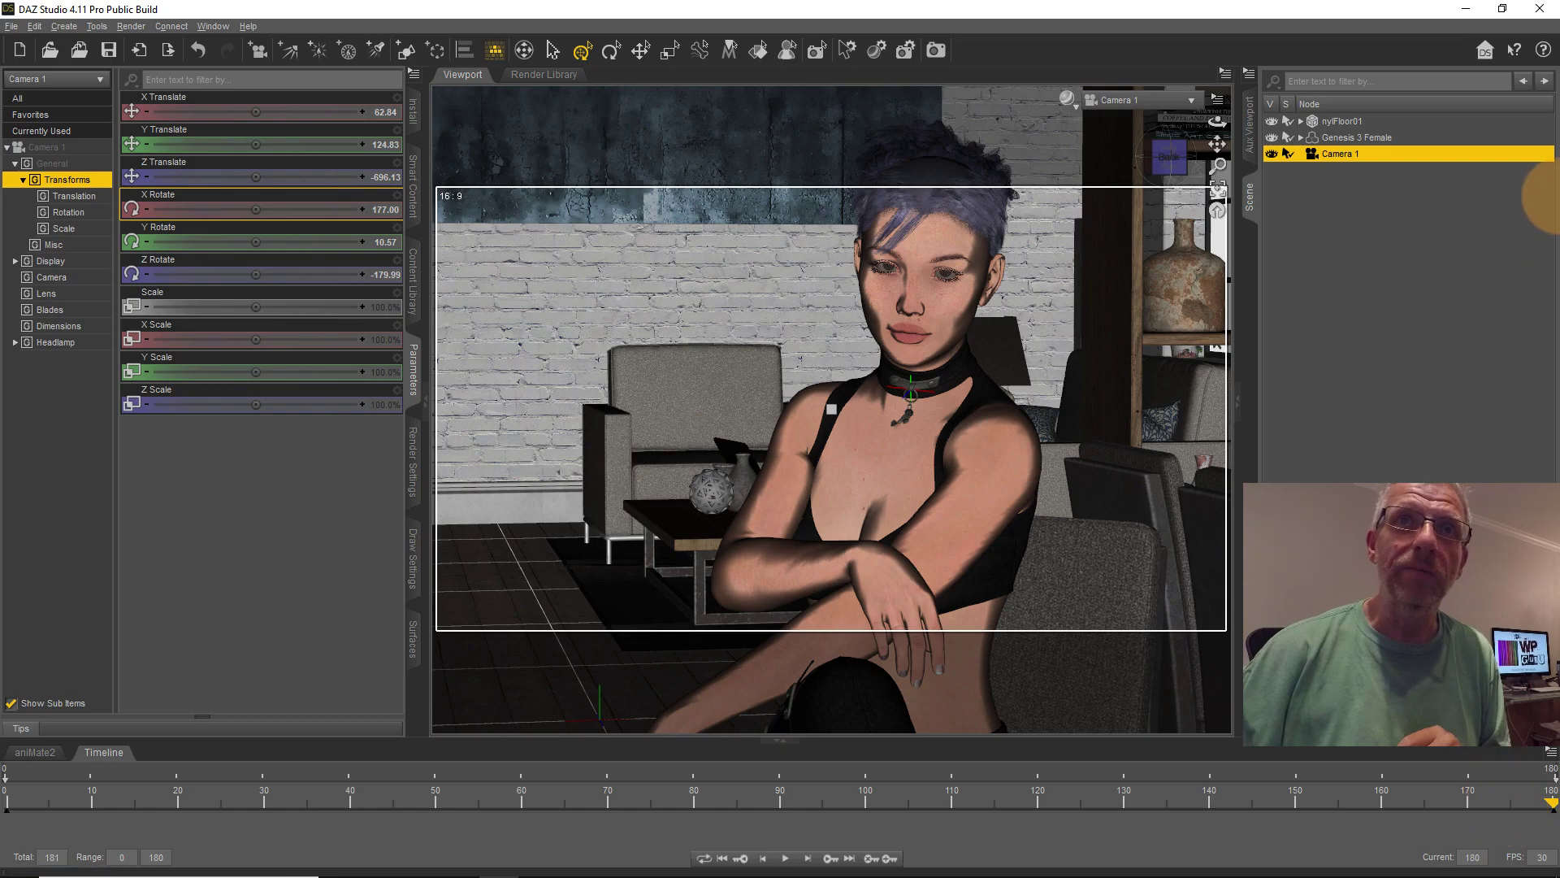
Select the Genesis 3 Female's head and show the Expressions group of its pose controls.
right_click(934, 306)
click(1014, 336)
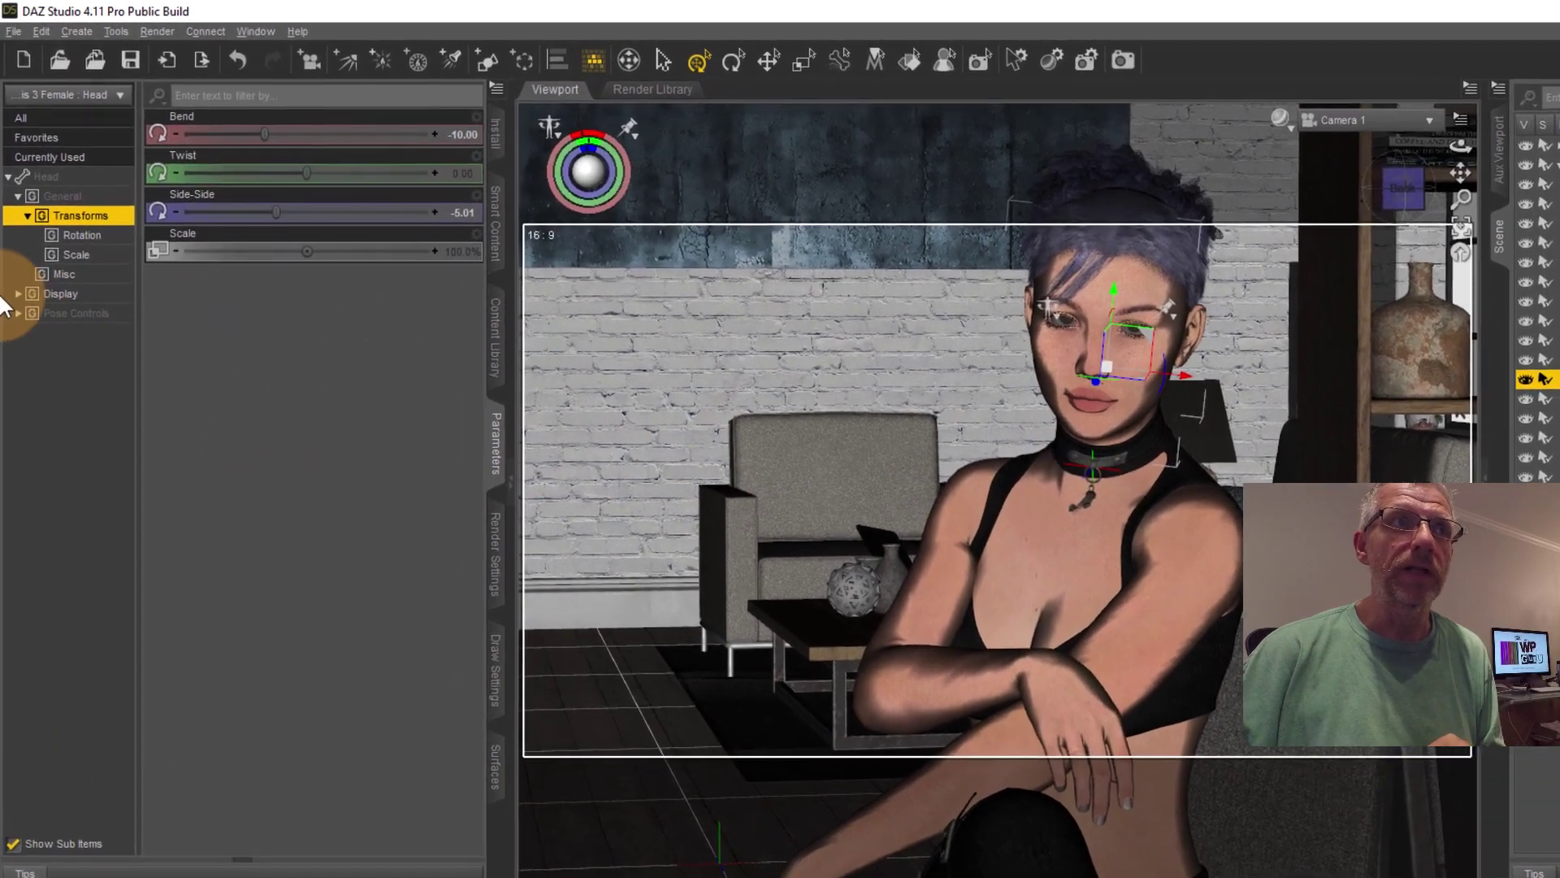
click(15, 261)
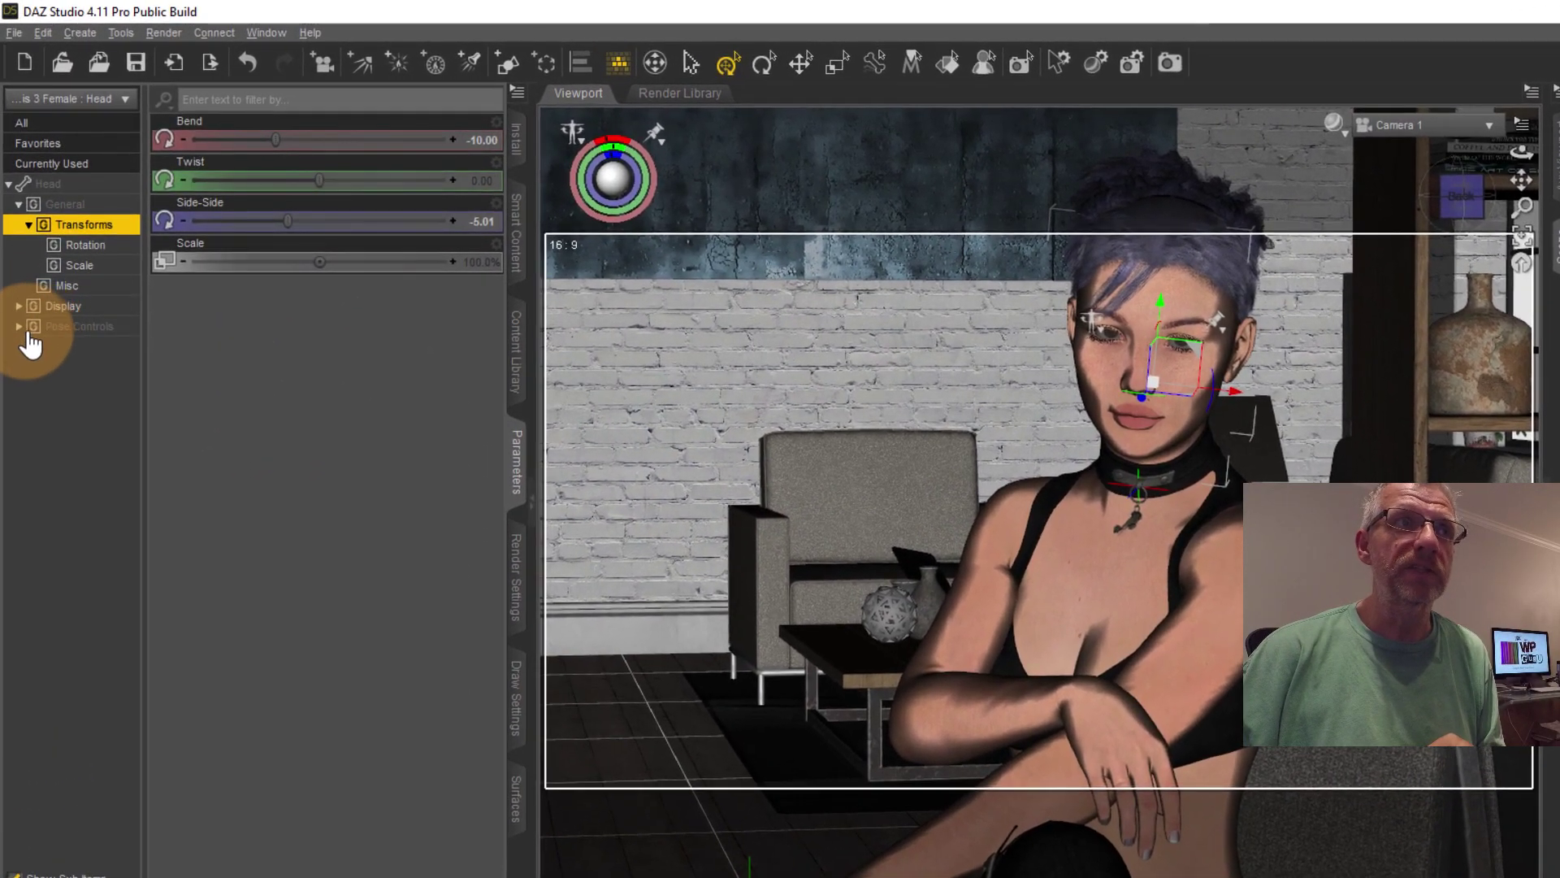
click(29, 346)
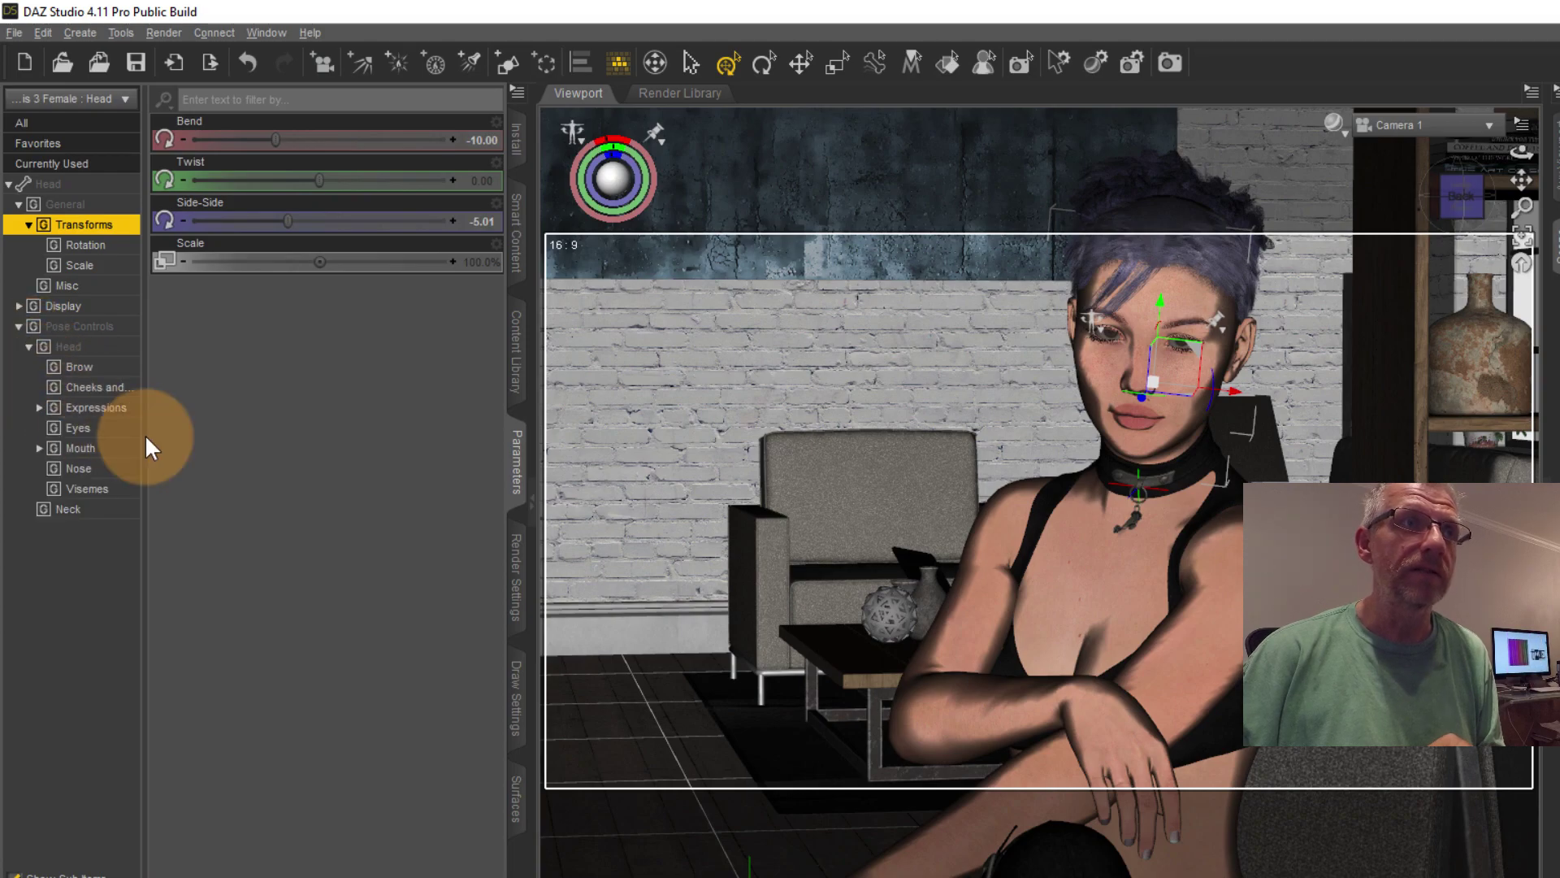
click(38, 408)
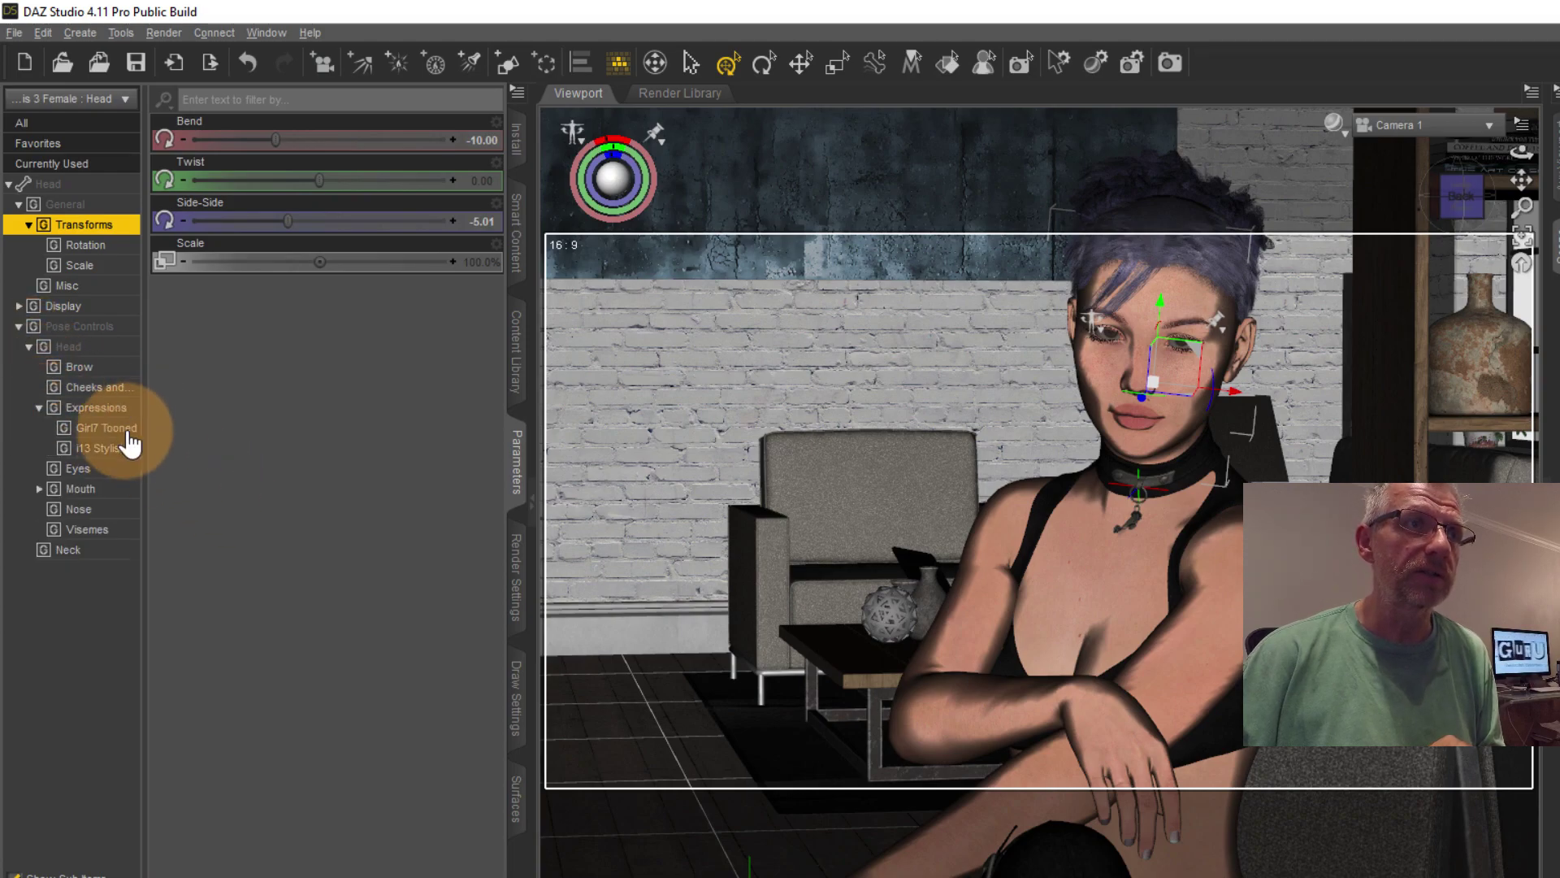
click(114, 409)
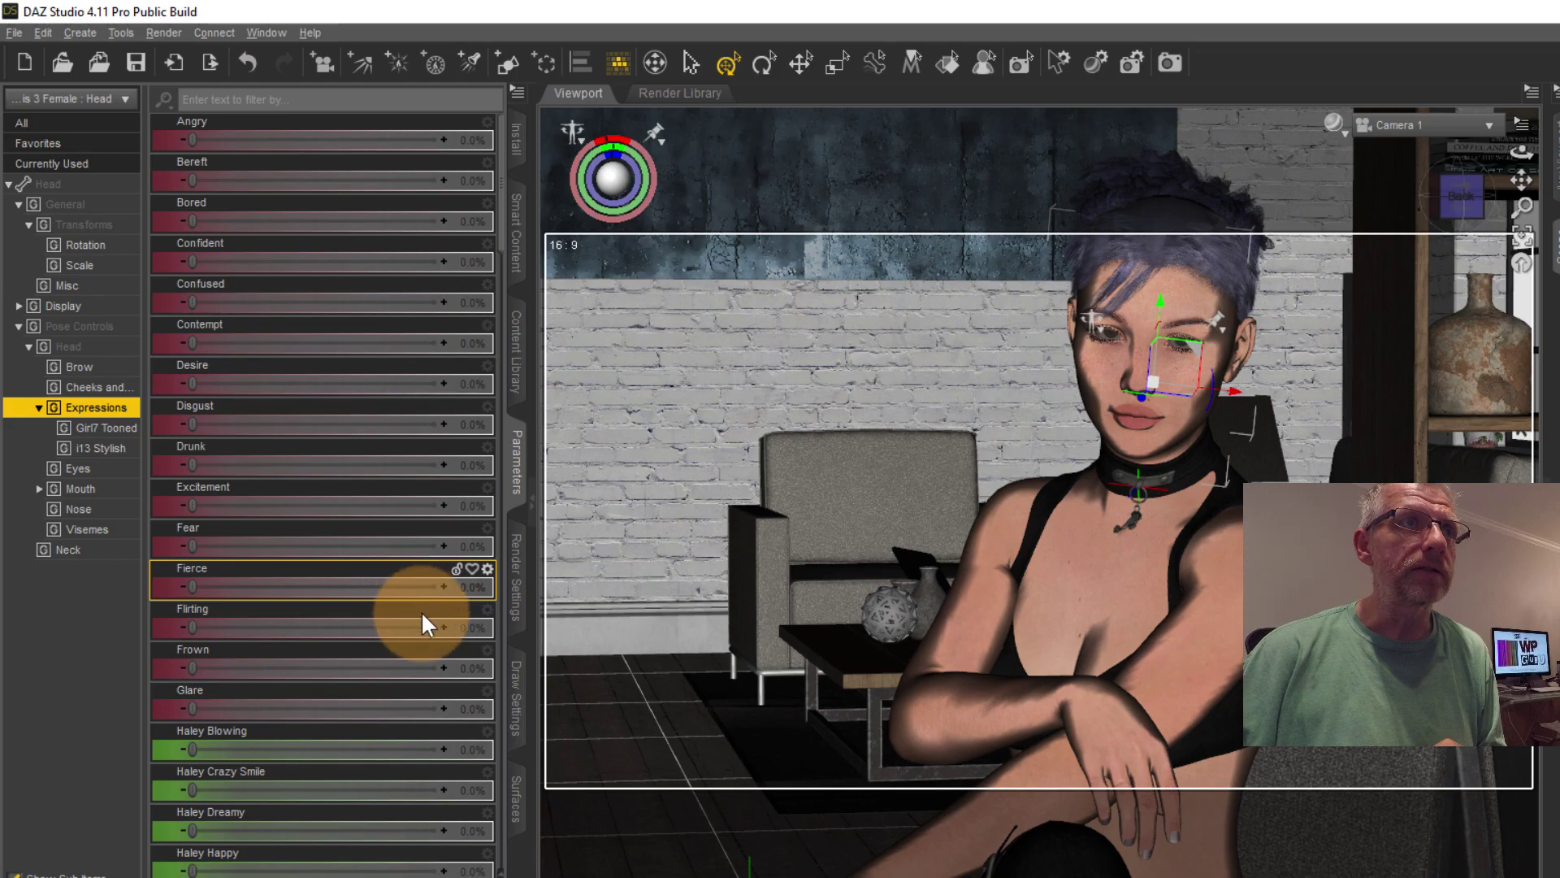
Set the head's Confident expression to 71.9% at frame 180, scrubbing the timeline to review the facial change.
drag(192, 261, 338, 277)
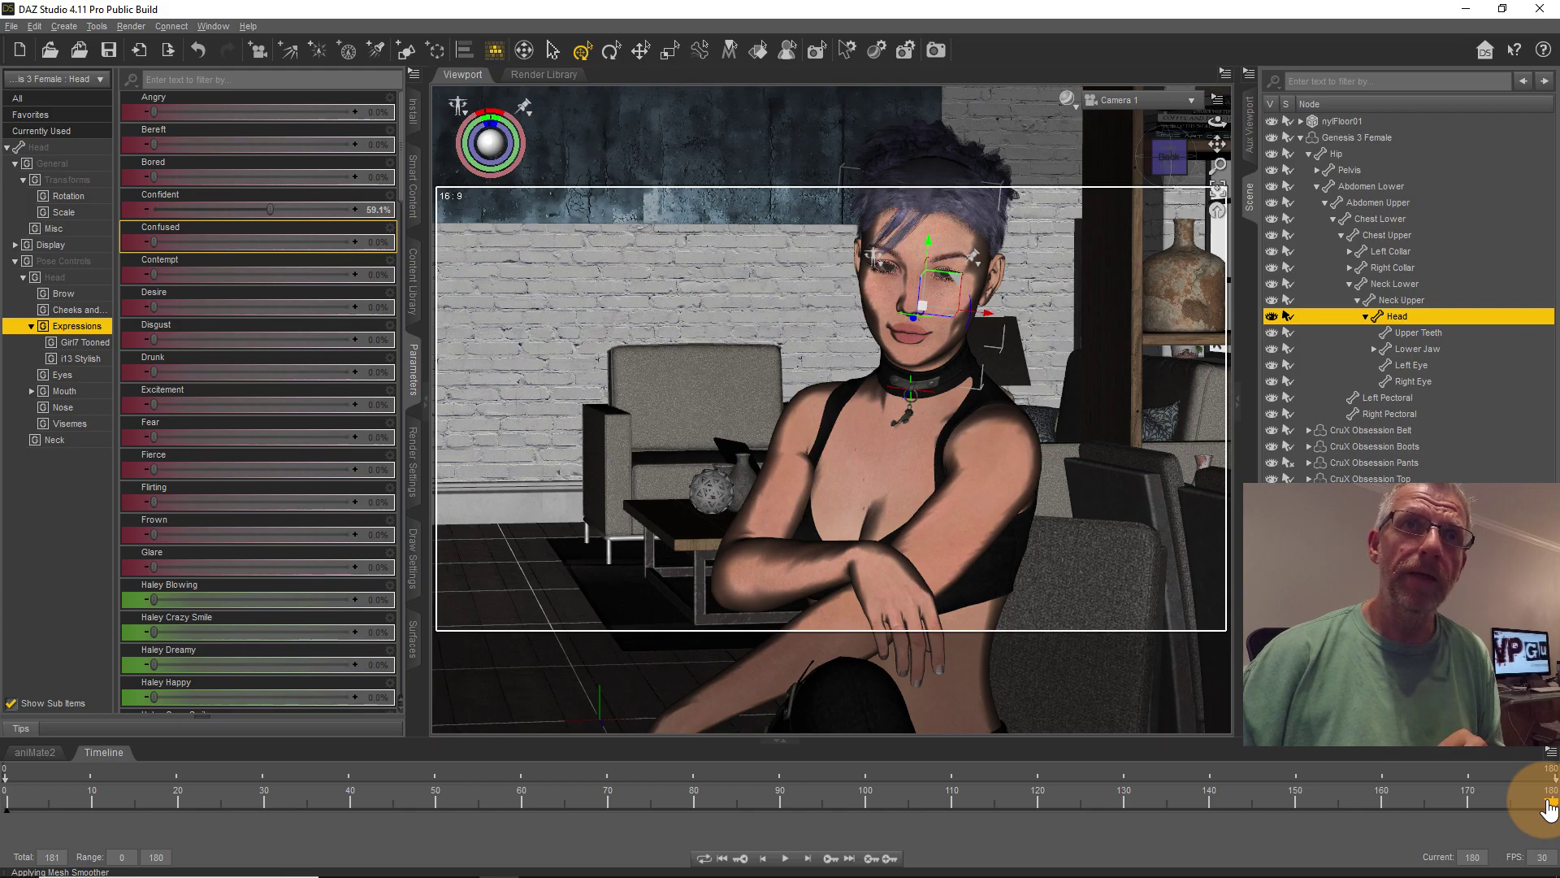
drag(1460, 810, 1553, 863)
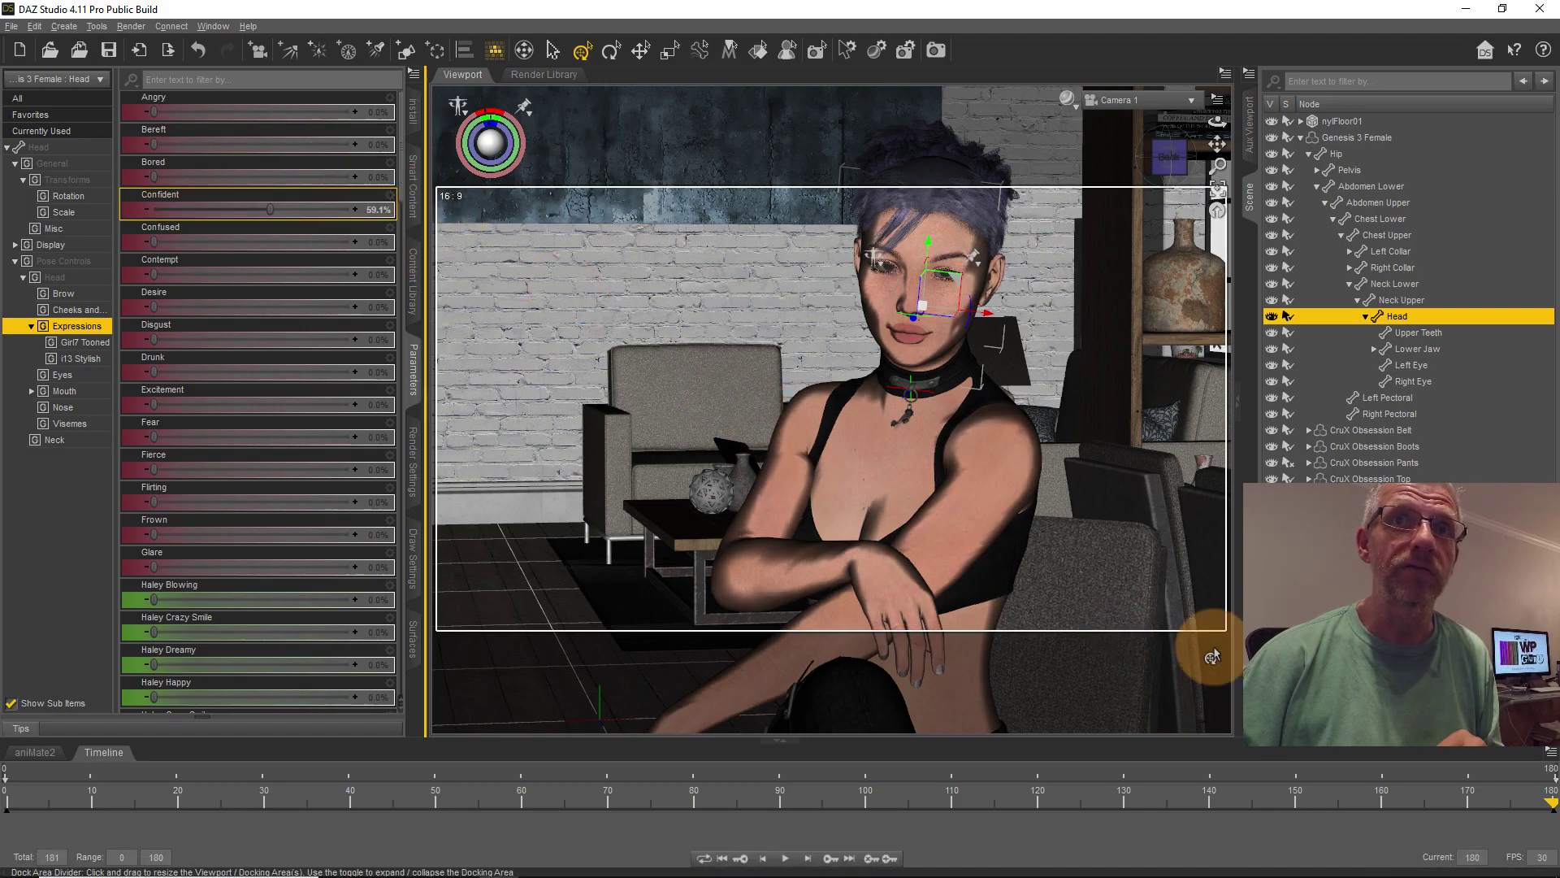
drag(1548, 808, 12, 715)
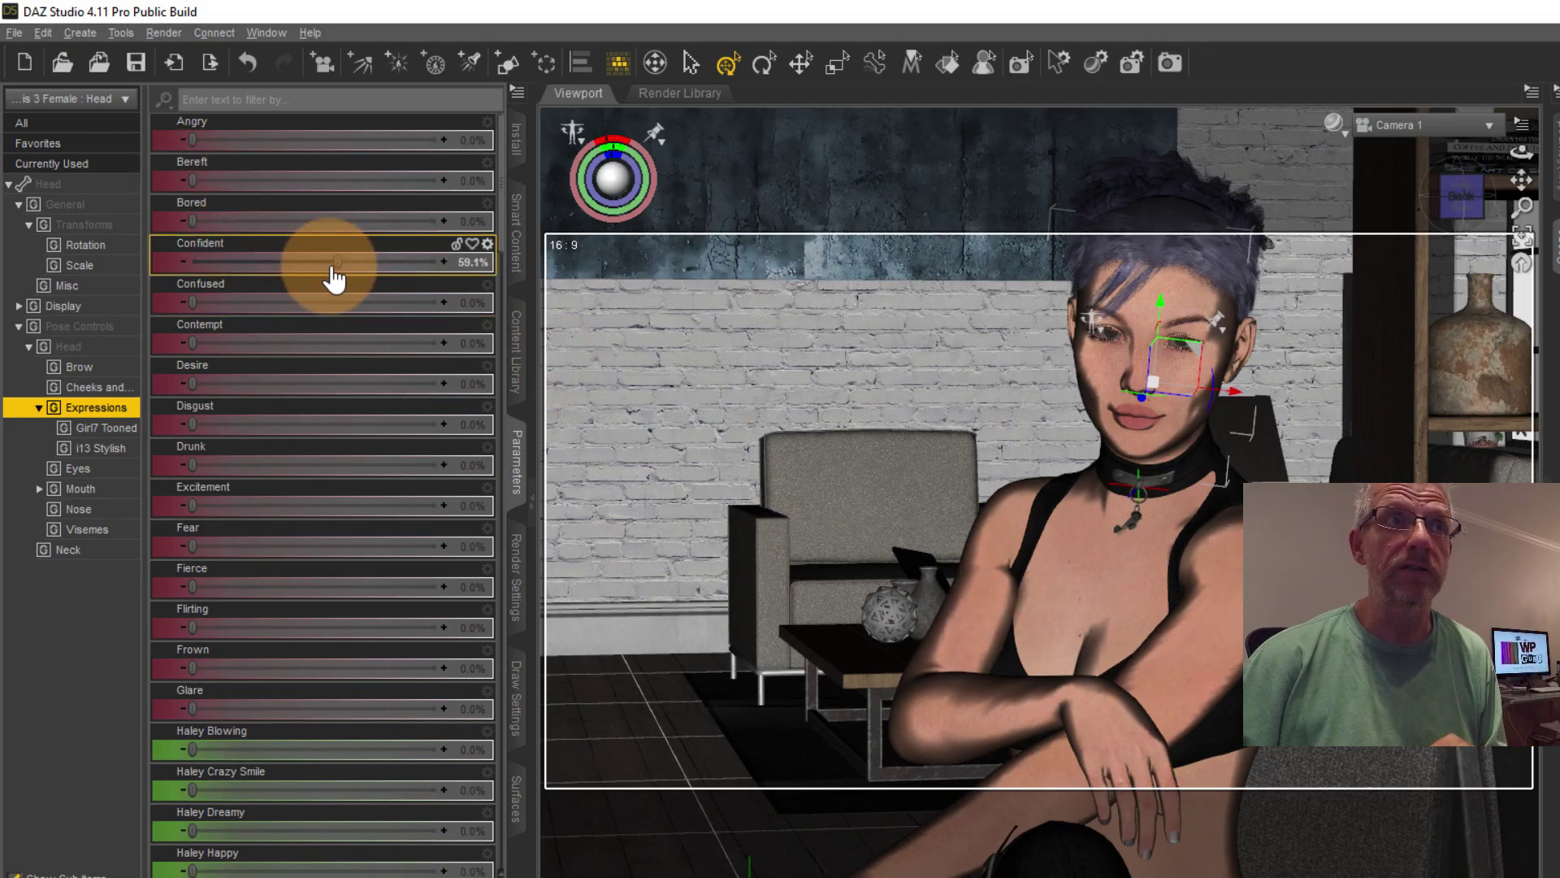
drag(335, 259, 358, 259)
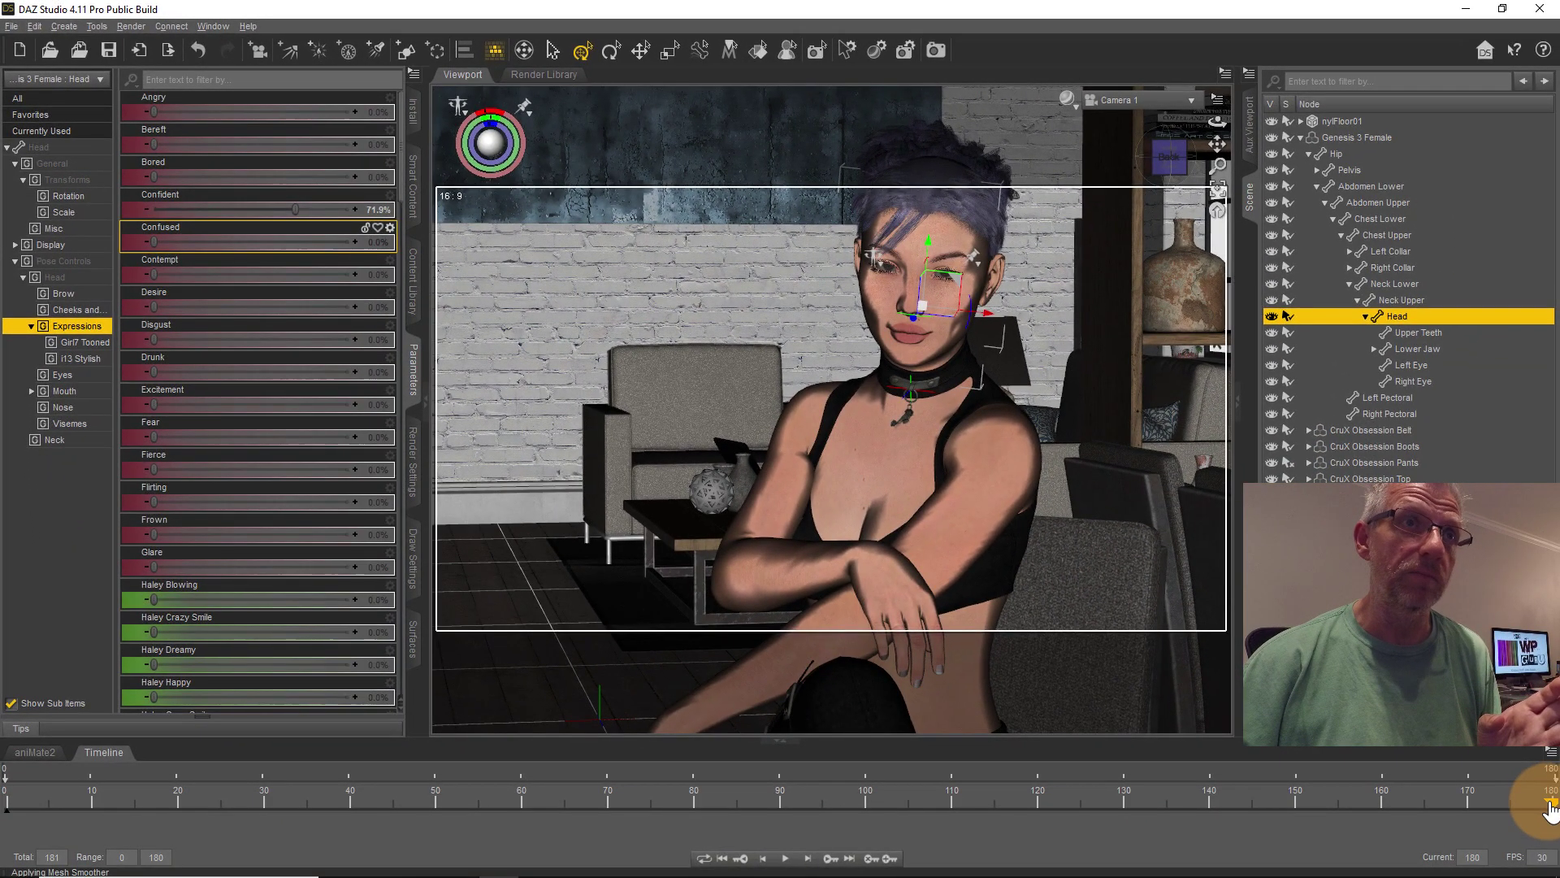
mouse_move(1551, 808)
mouse_down()
mouse_move(1358, 846)
mouse_move(888, 829)
mouse_move(1400, 822)
mouse_move(1475, 805)
mouse_move(1456, 821)
mouse_move(648, 801)
mouse_move(498, 773)
mouse_move(1536, 768)
mouse_move(1544, 787)
mouse_up()
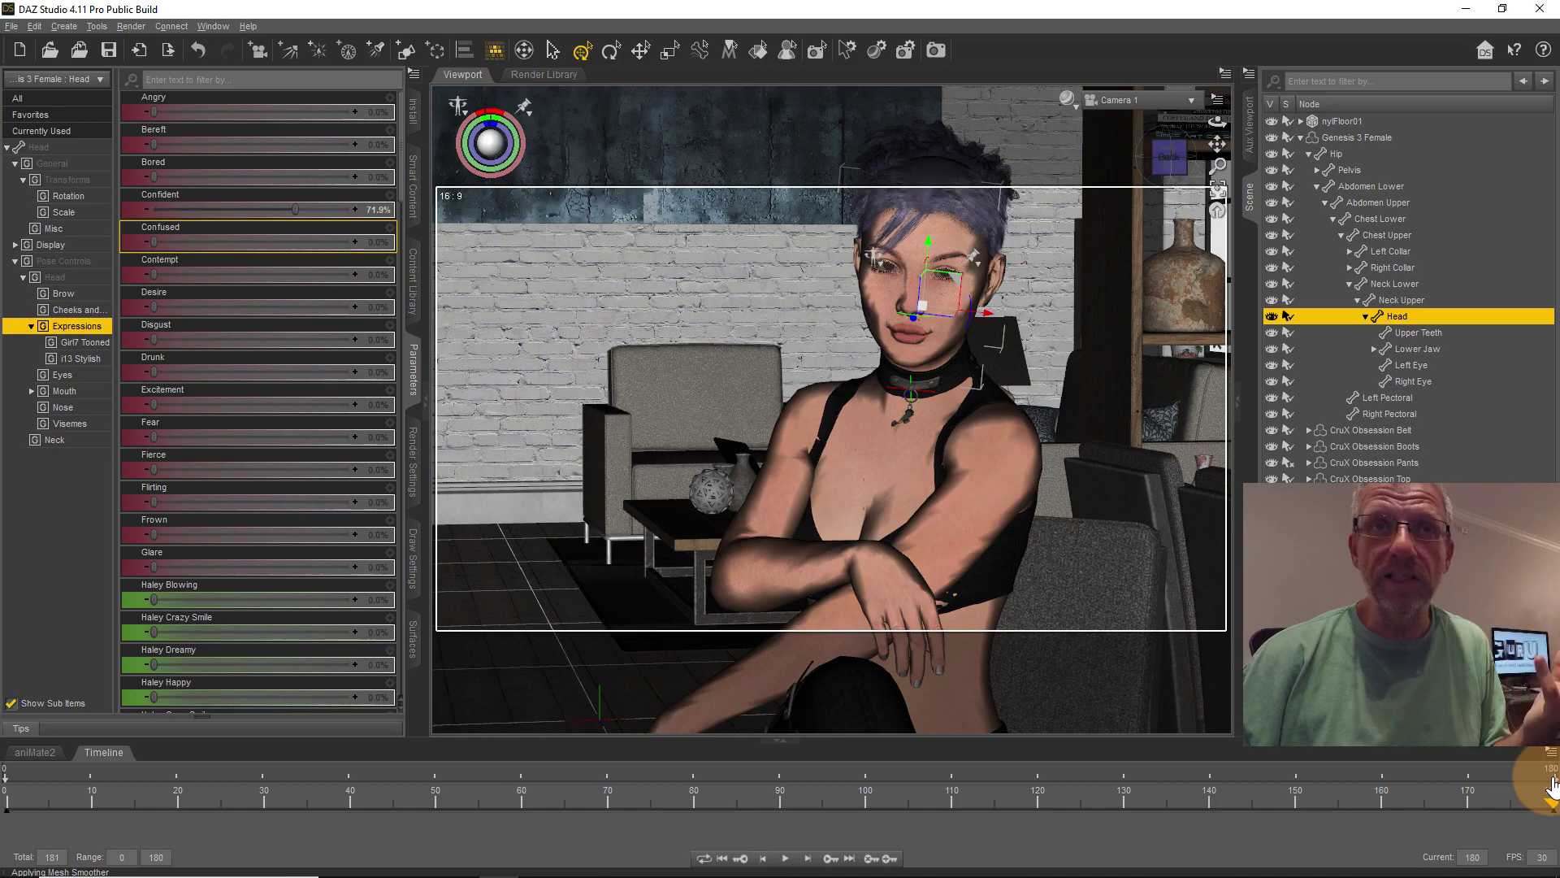